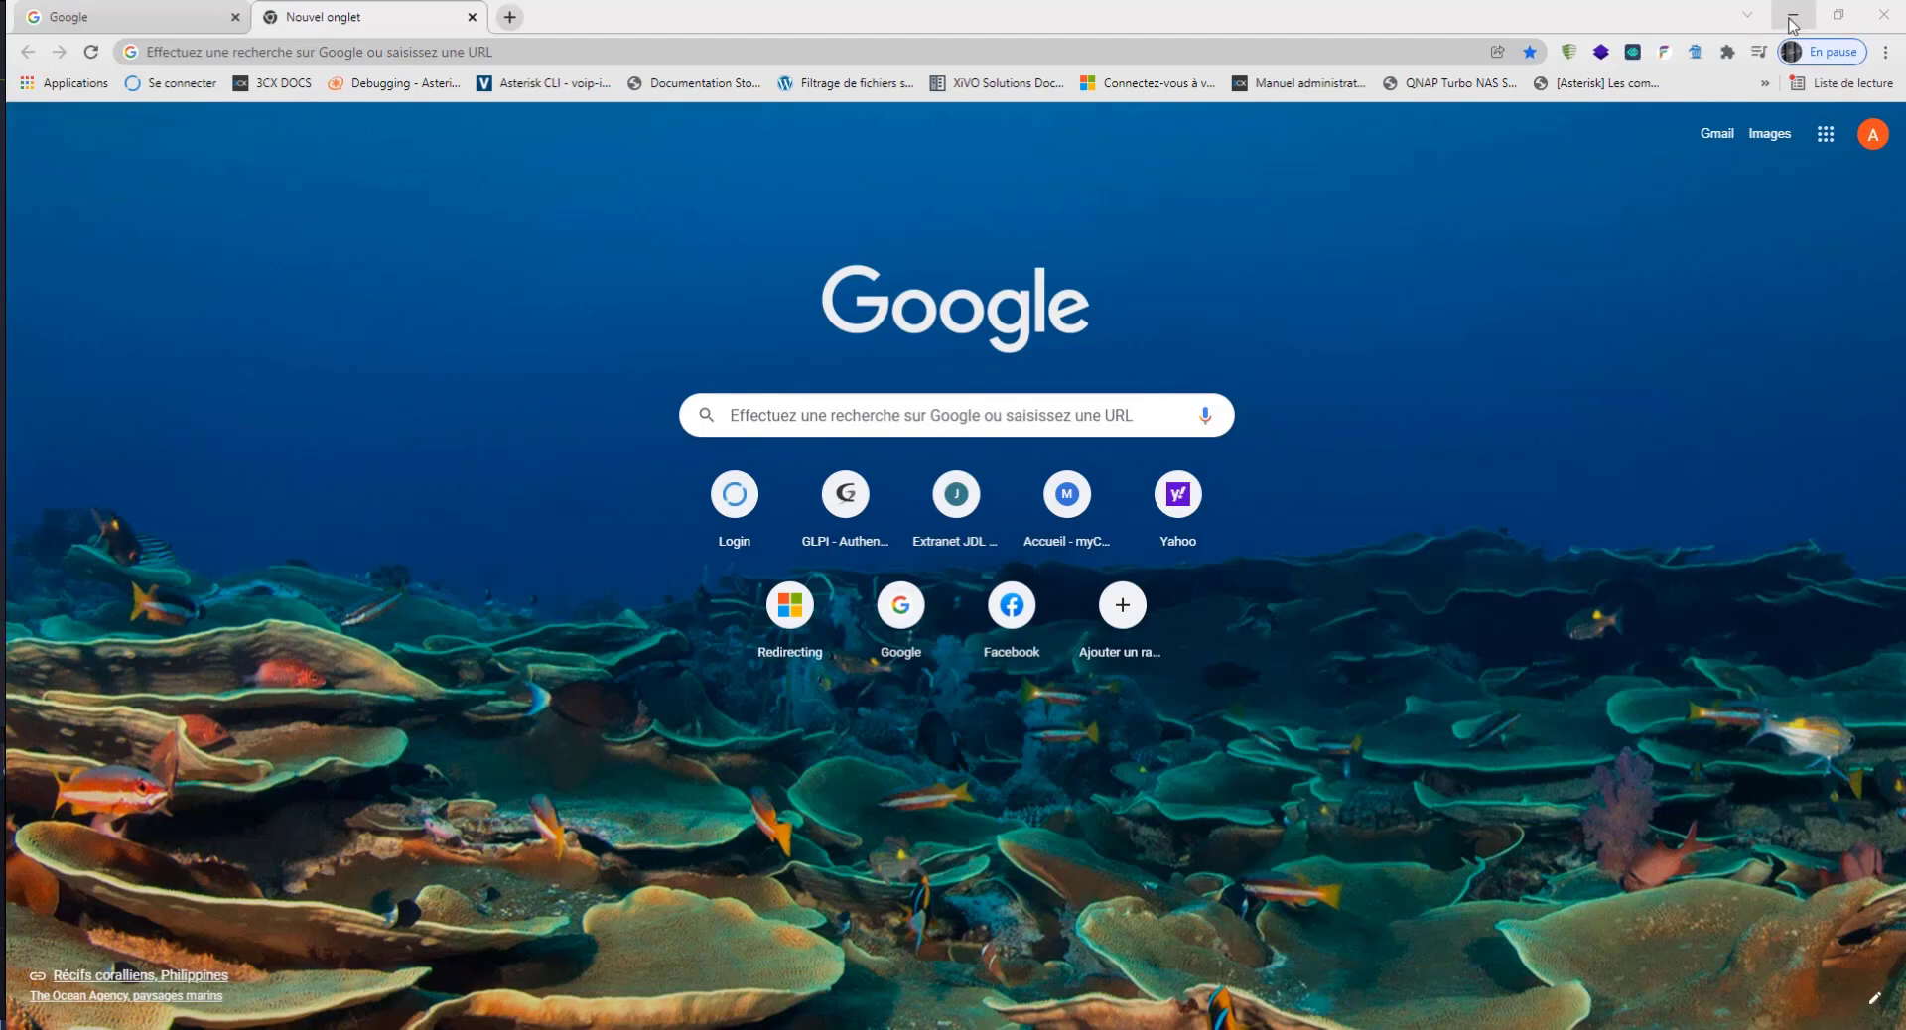
# Step: Minimise the browser to view the virtual machine list in VMware Workstation, and return to the Chrome window with the new tab
pyautogui.click(1793, 14)
pyautogui.click(250, 552)
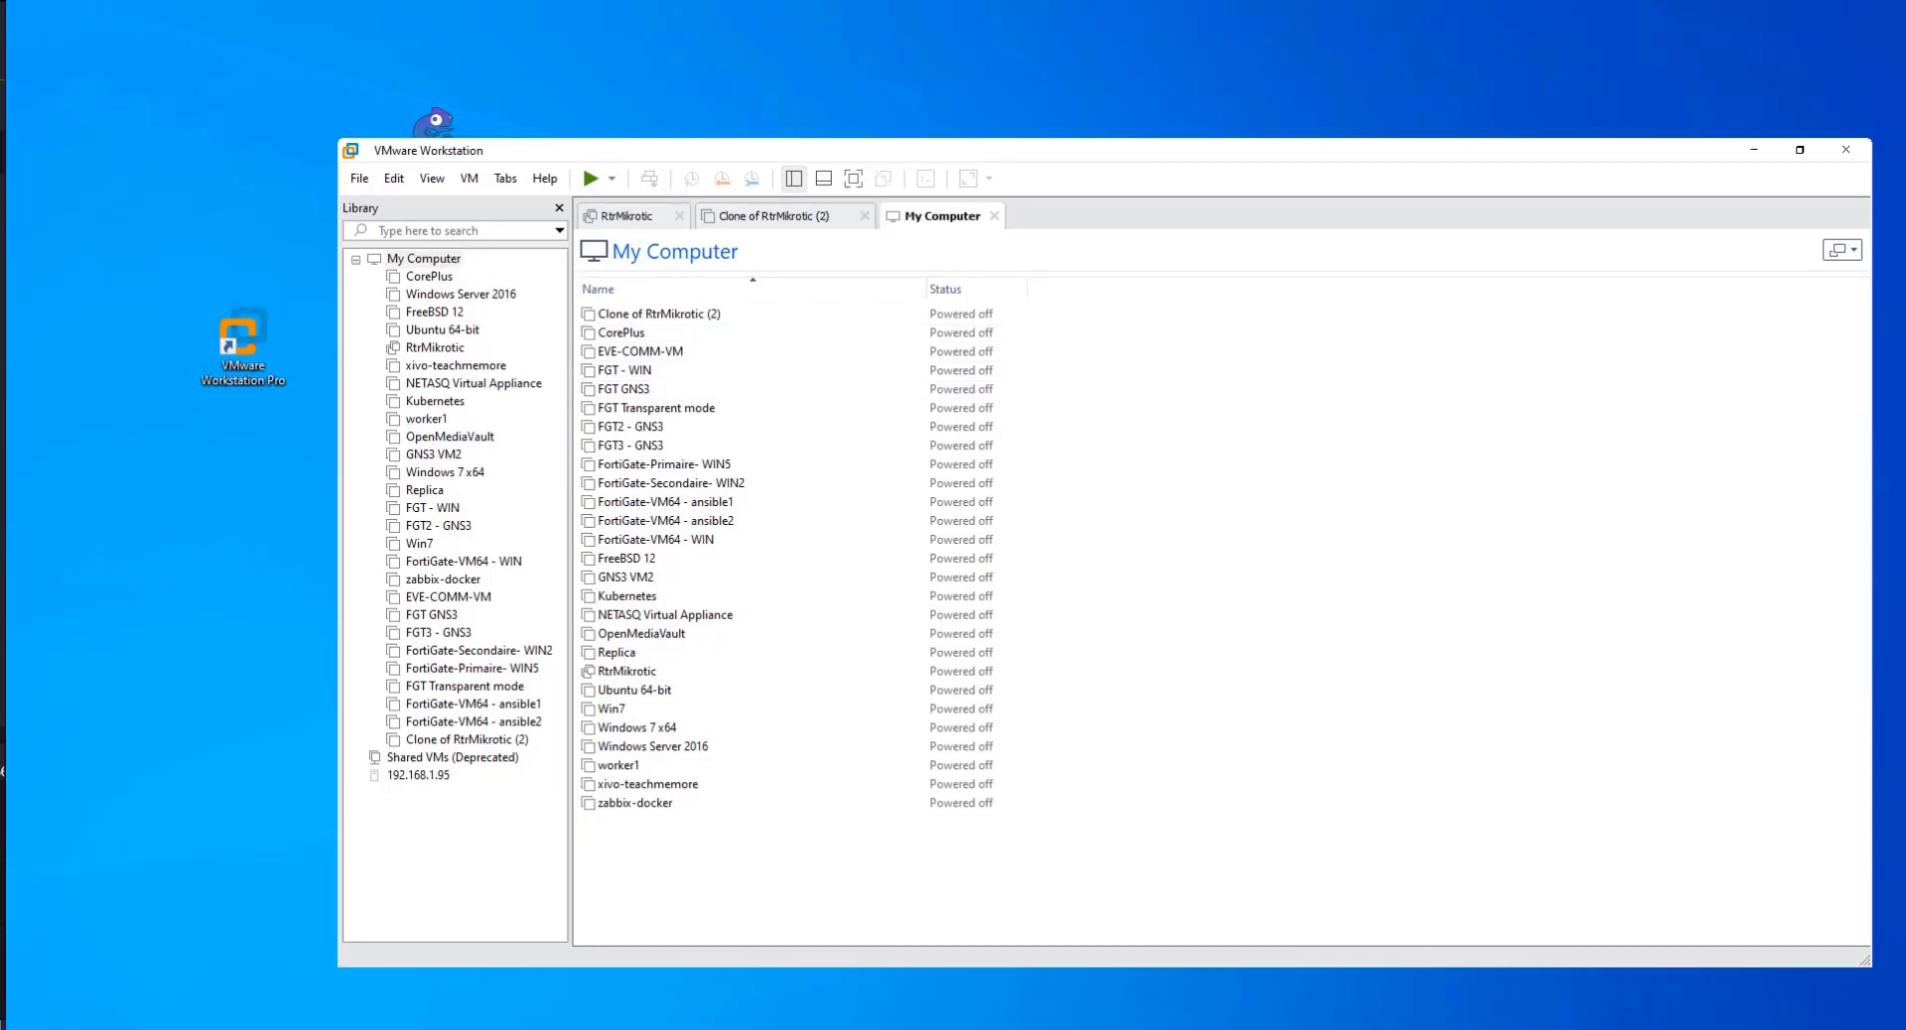
pyautogui.moveTo(156, 1025)
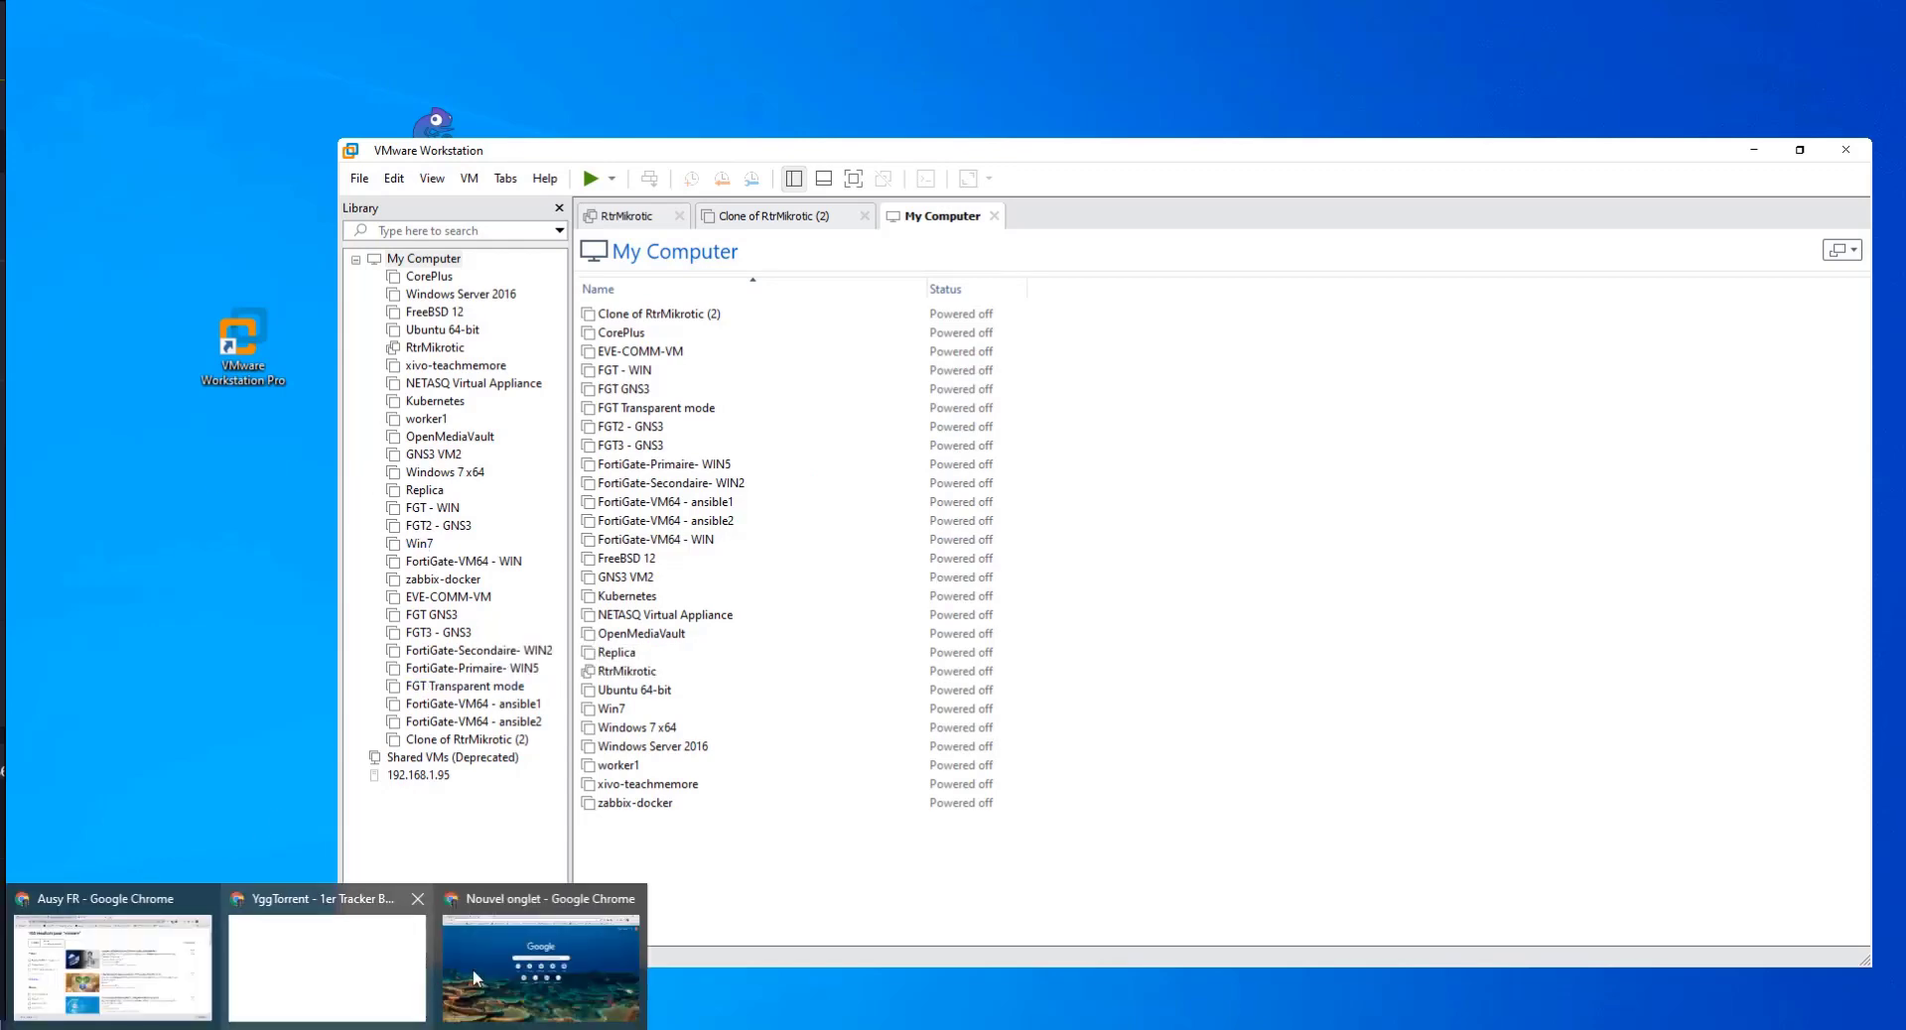
pyautogui.click(472, 969)
# Step: Search Google for "download vmware workstation"
pyautogui.click(887, 414)
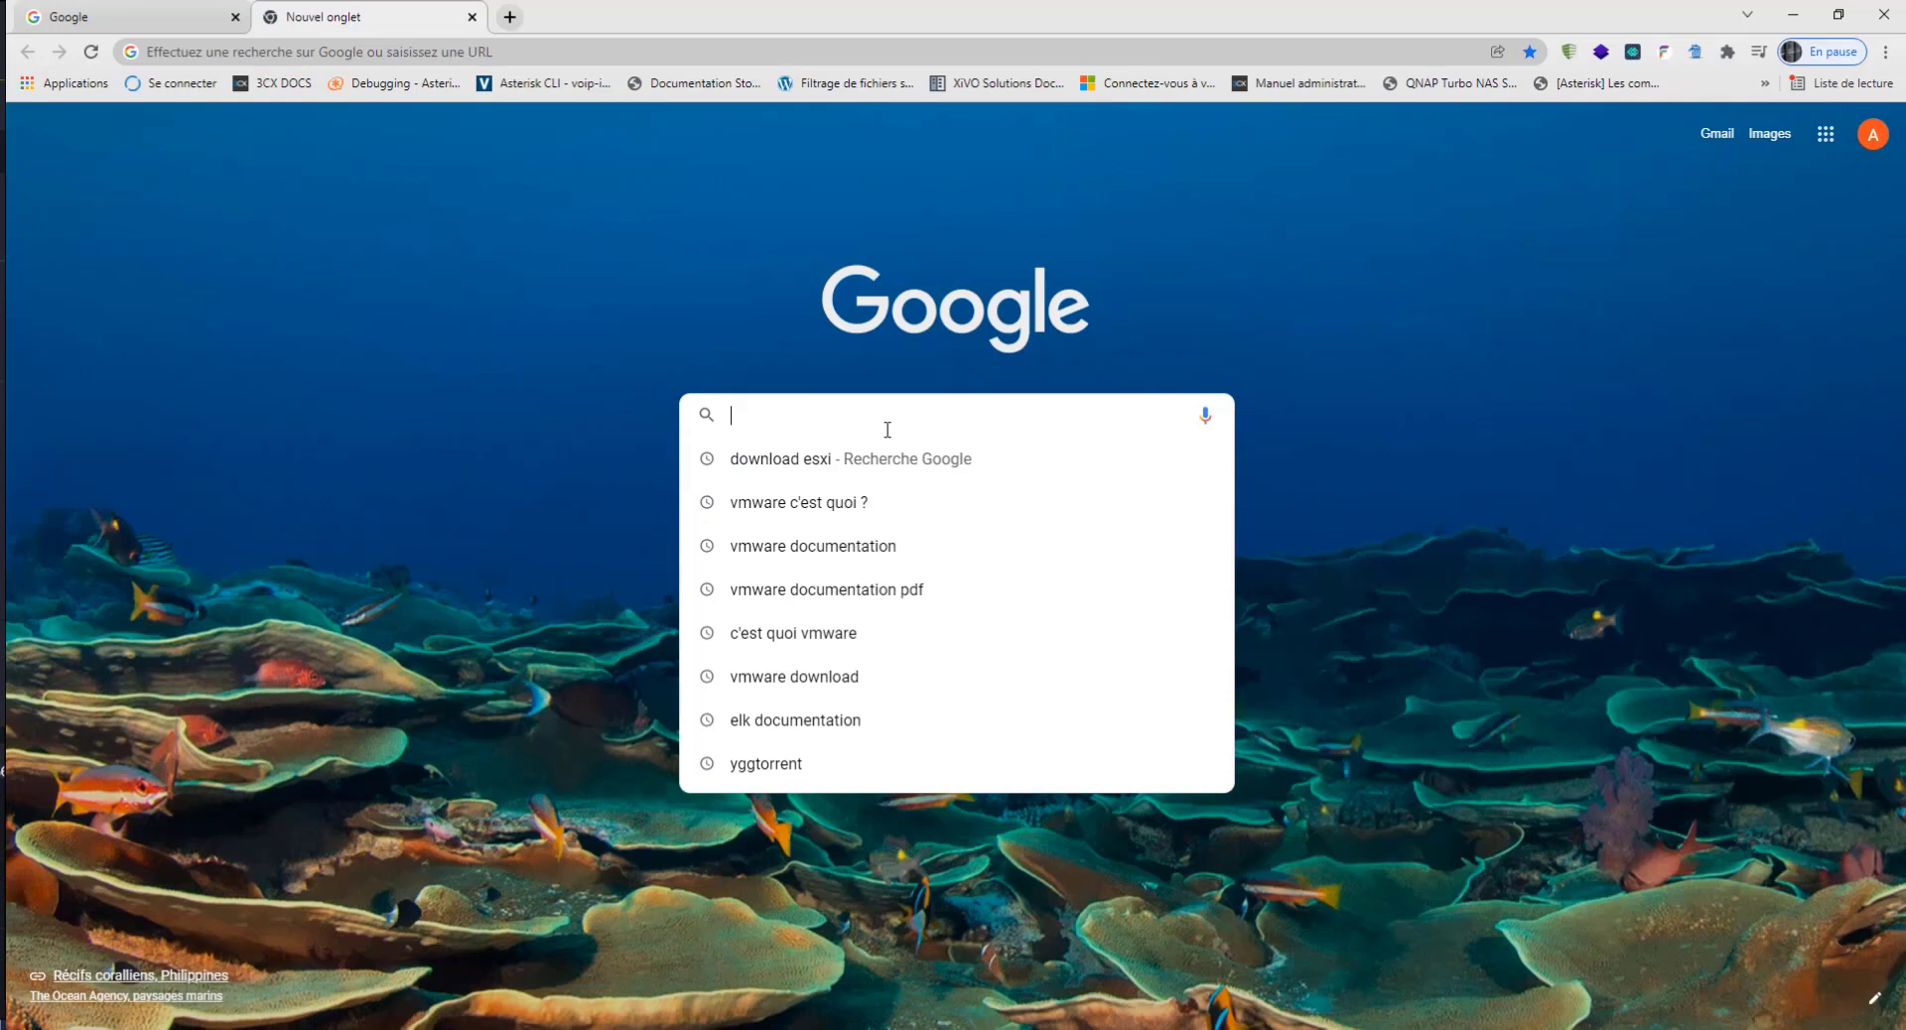
pyautogui.write('don')
pyautogui.press('BackSpace')
pyautogui.write('wl')
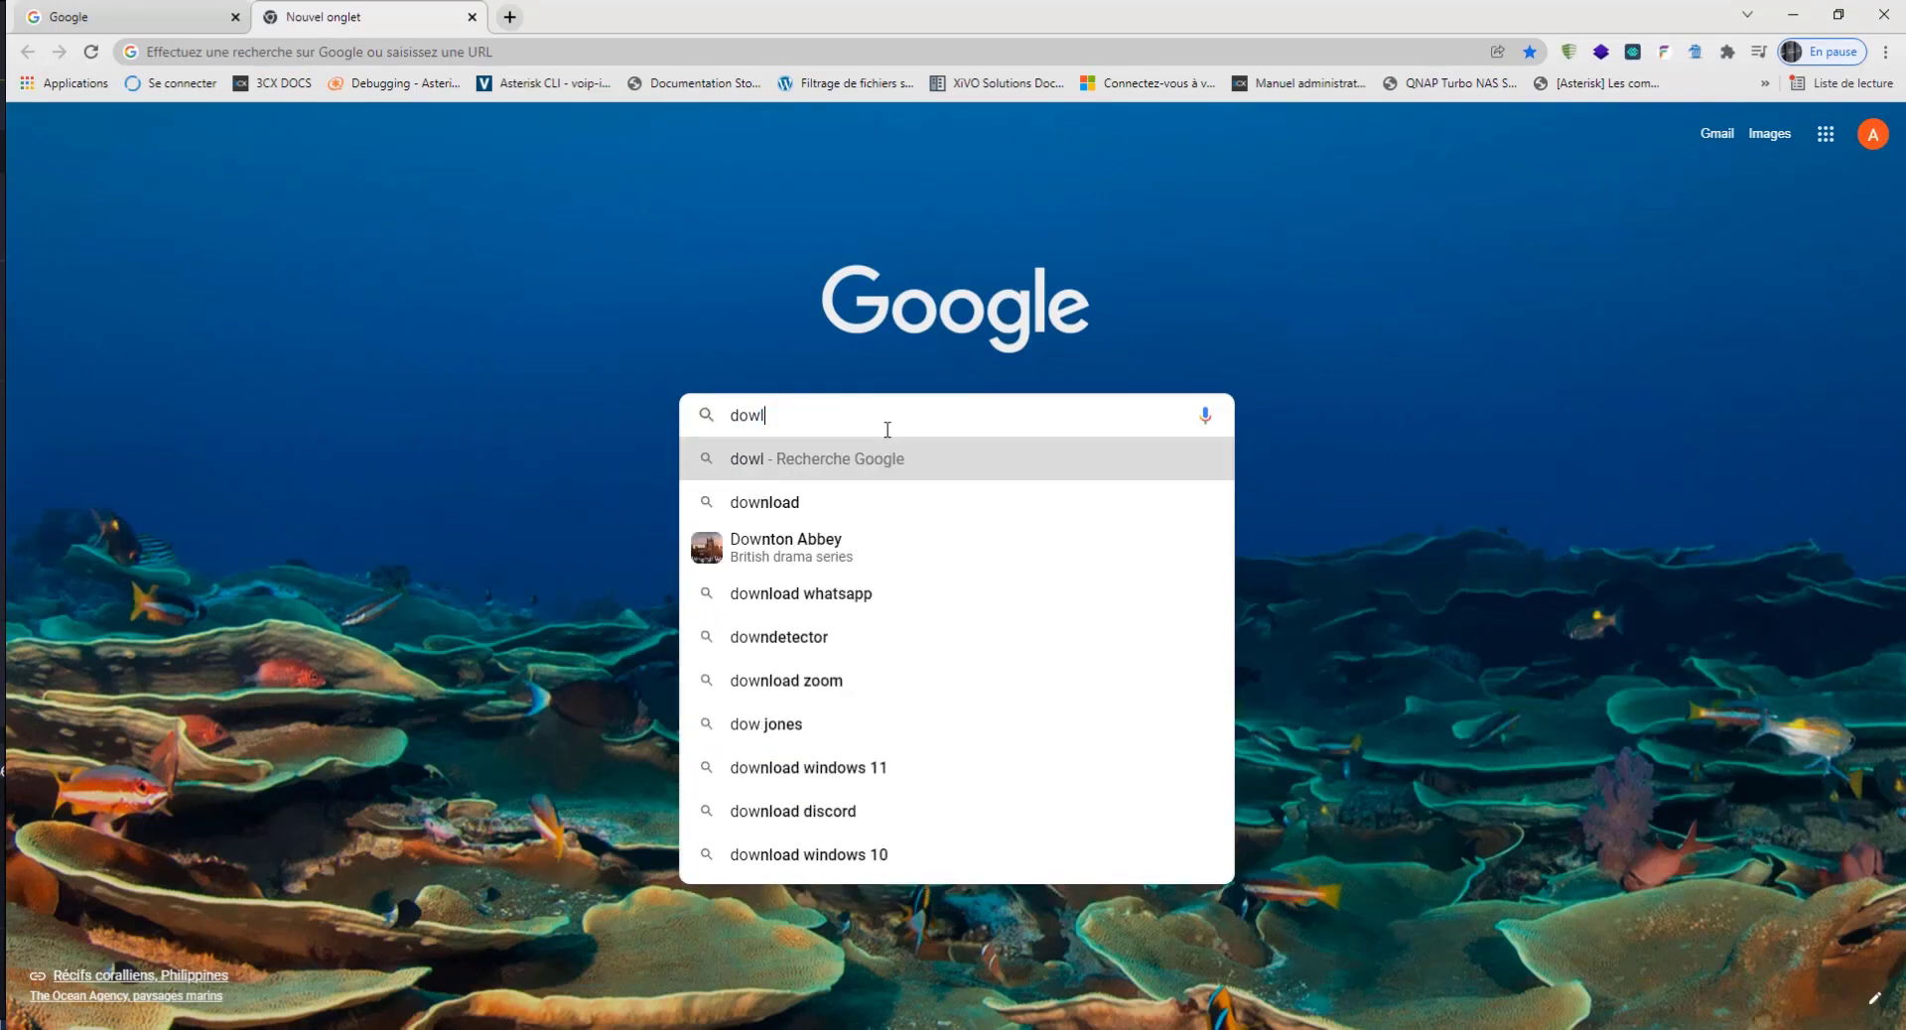
pyautogui.write('oad vmware x')
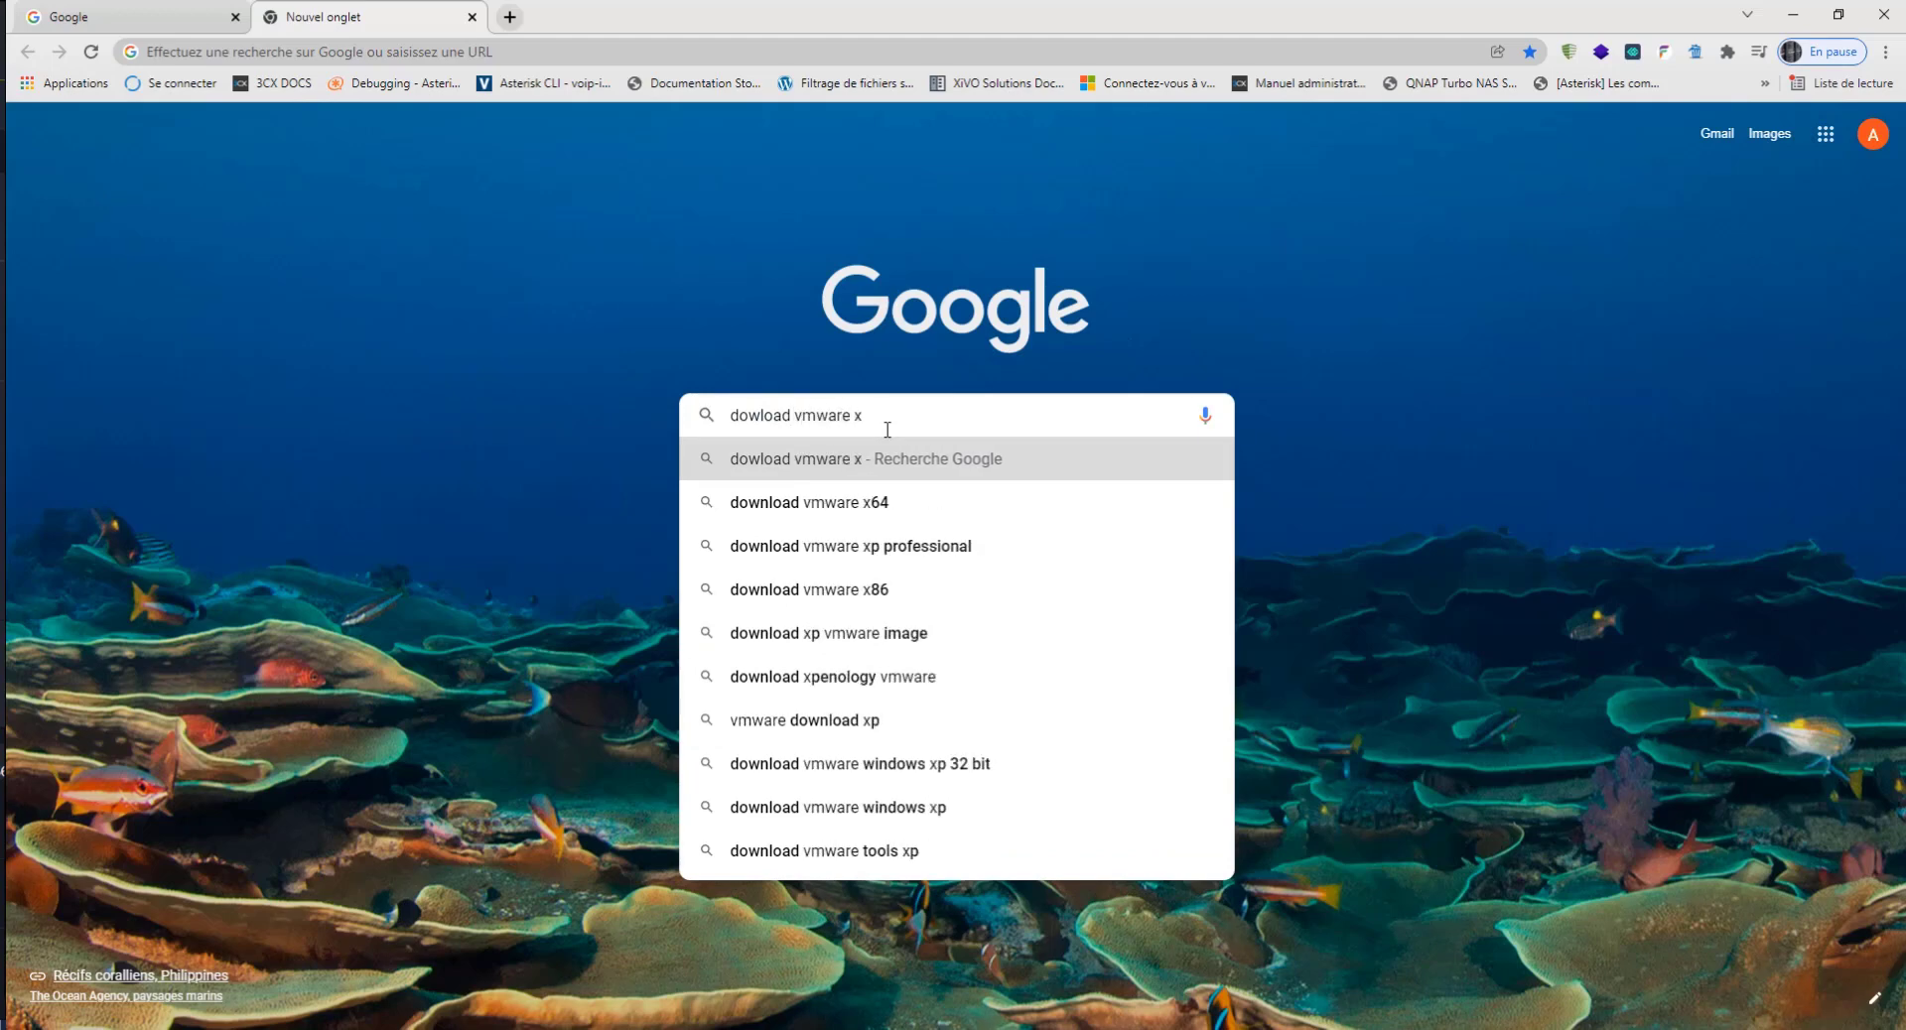
pyautogui.press('BackSpace')
pyautogui.press('BackSpace')
pyautogui.press('Down')
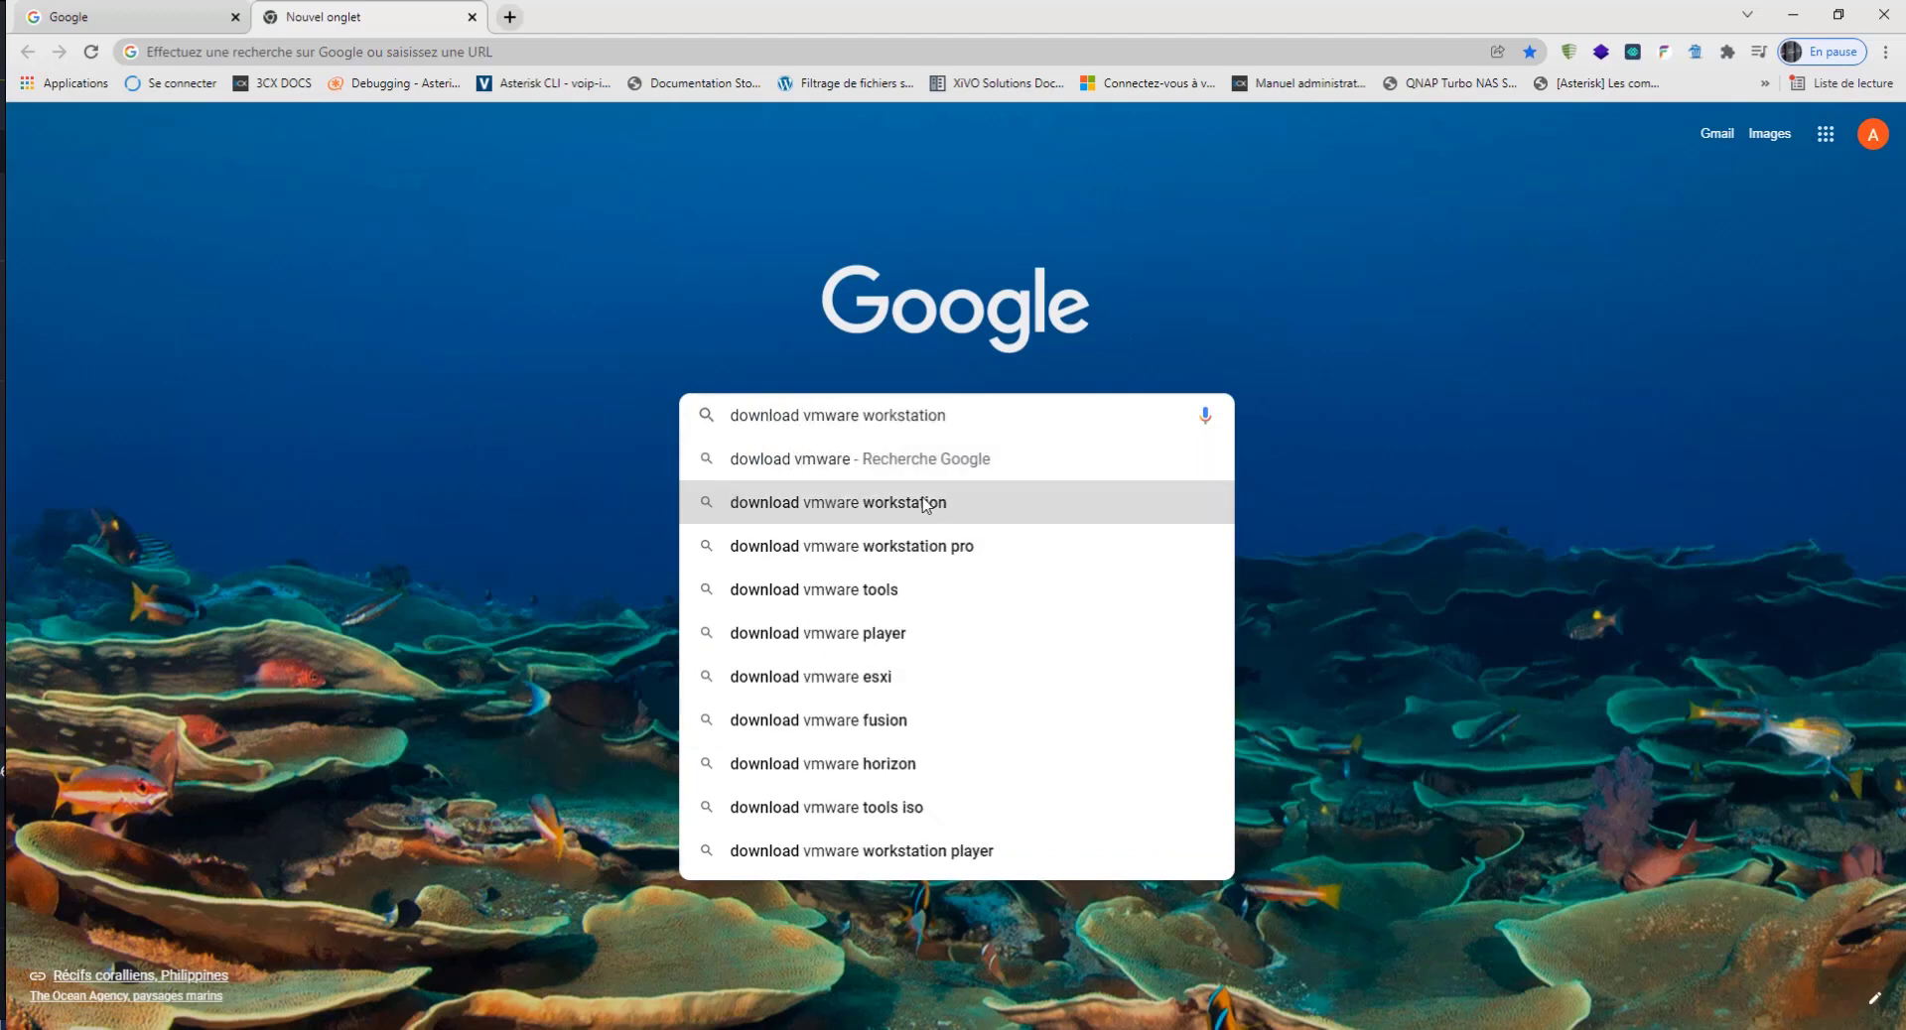
pyautogui.press('Return')
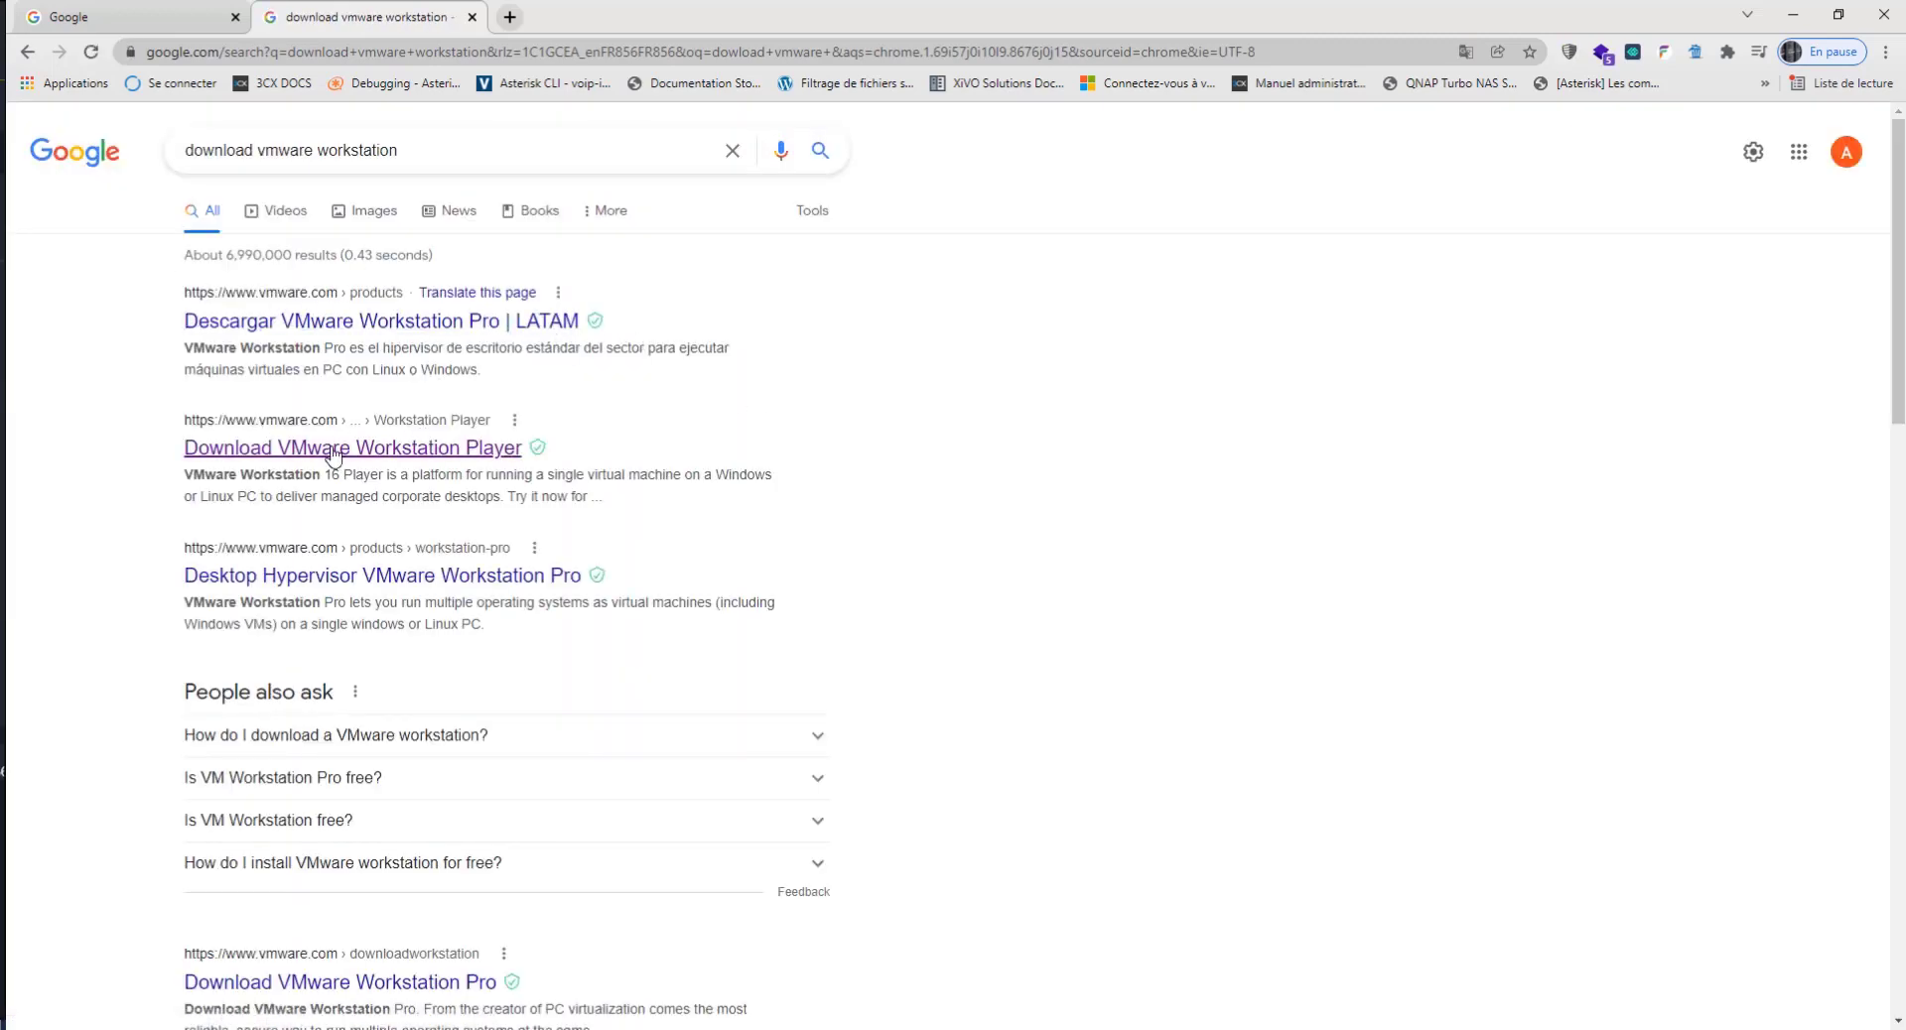
# Step: Open the Download VMware Workstation Player result and download Workstation 16.0 Player for Windows
pyautogui.click(380, 456)
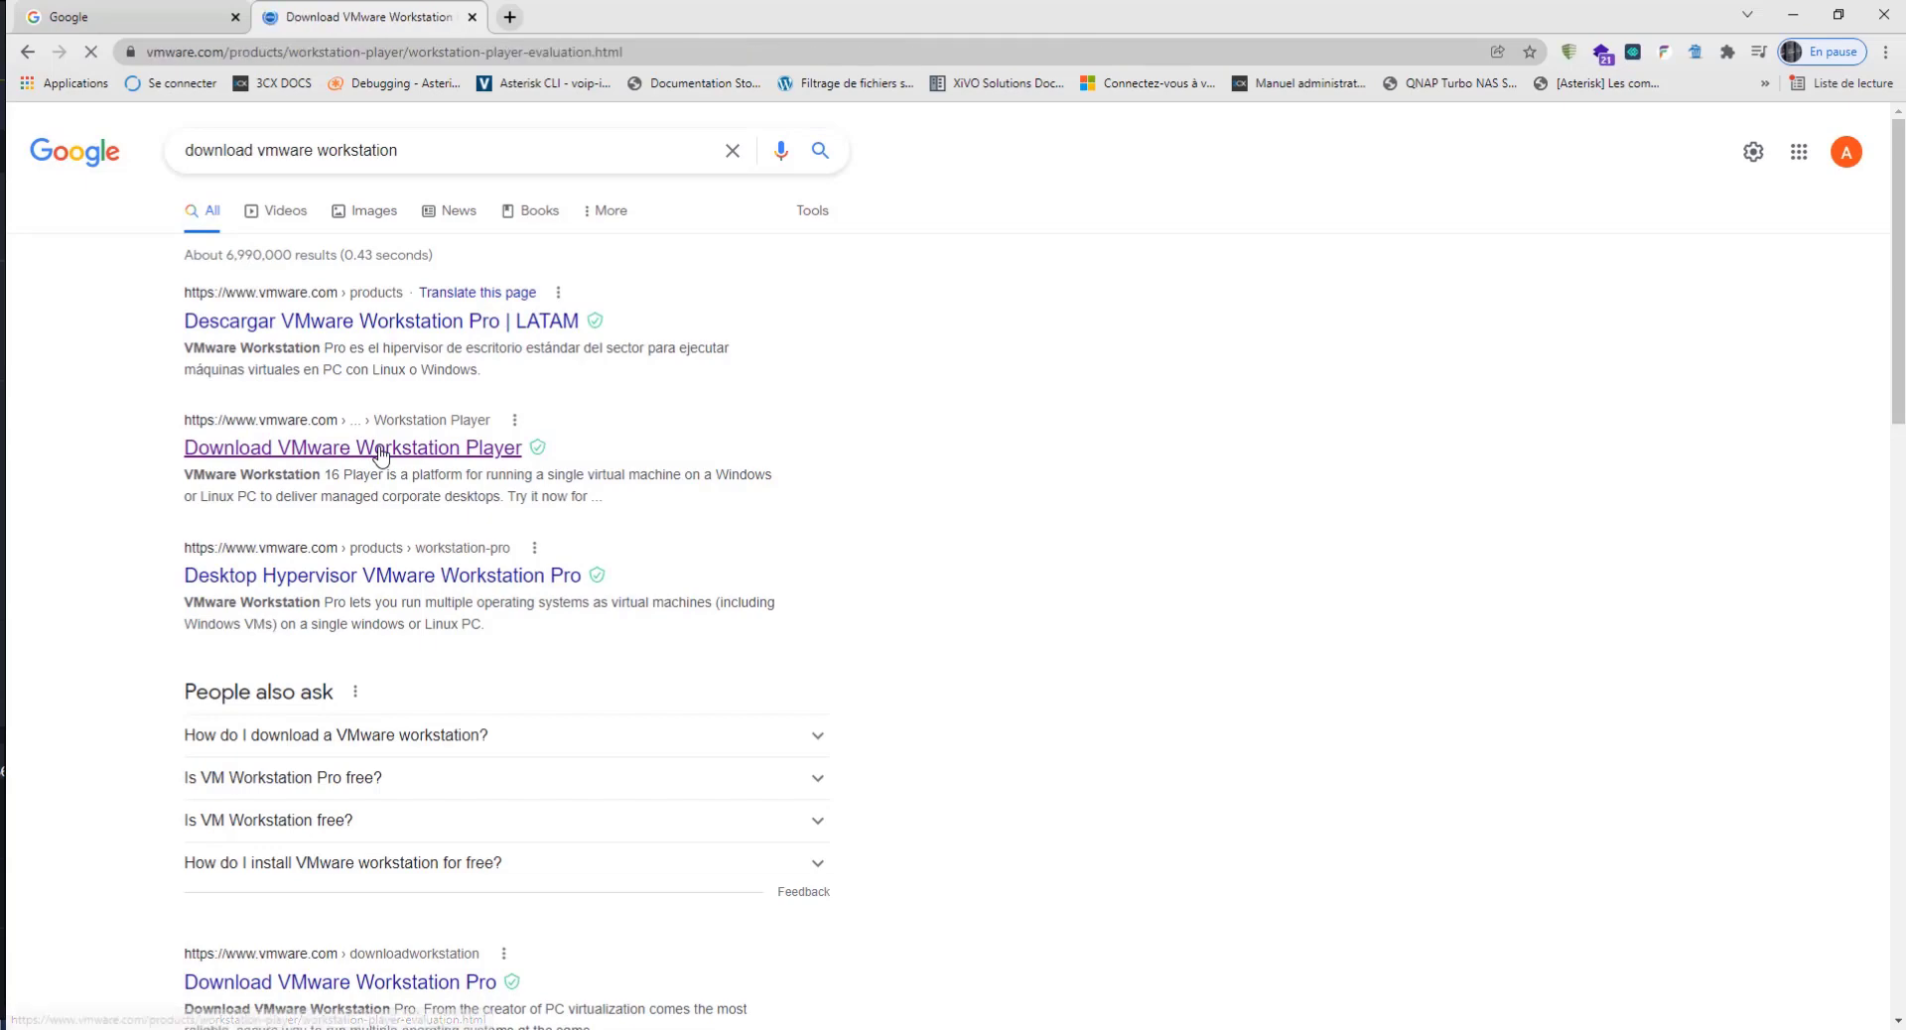
pyautogui.scroll(-6, 858, 593)
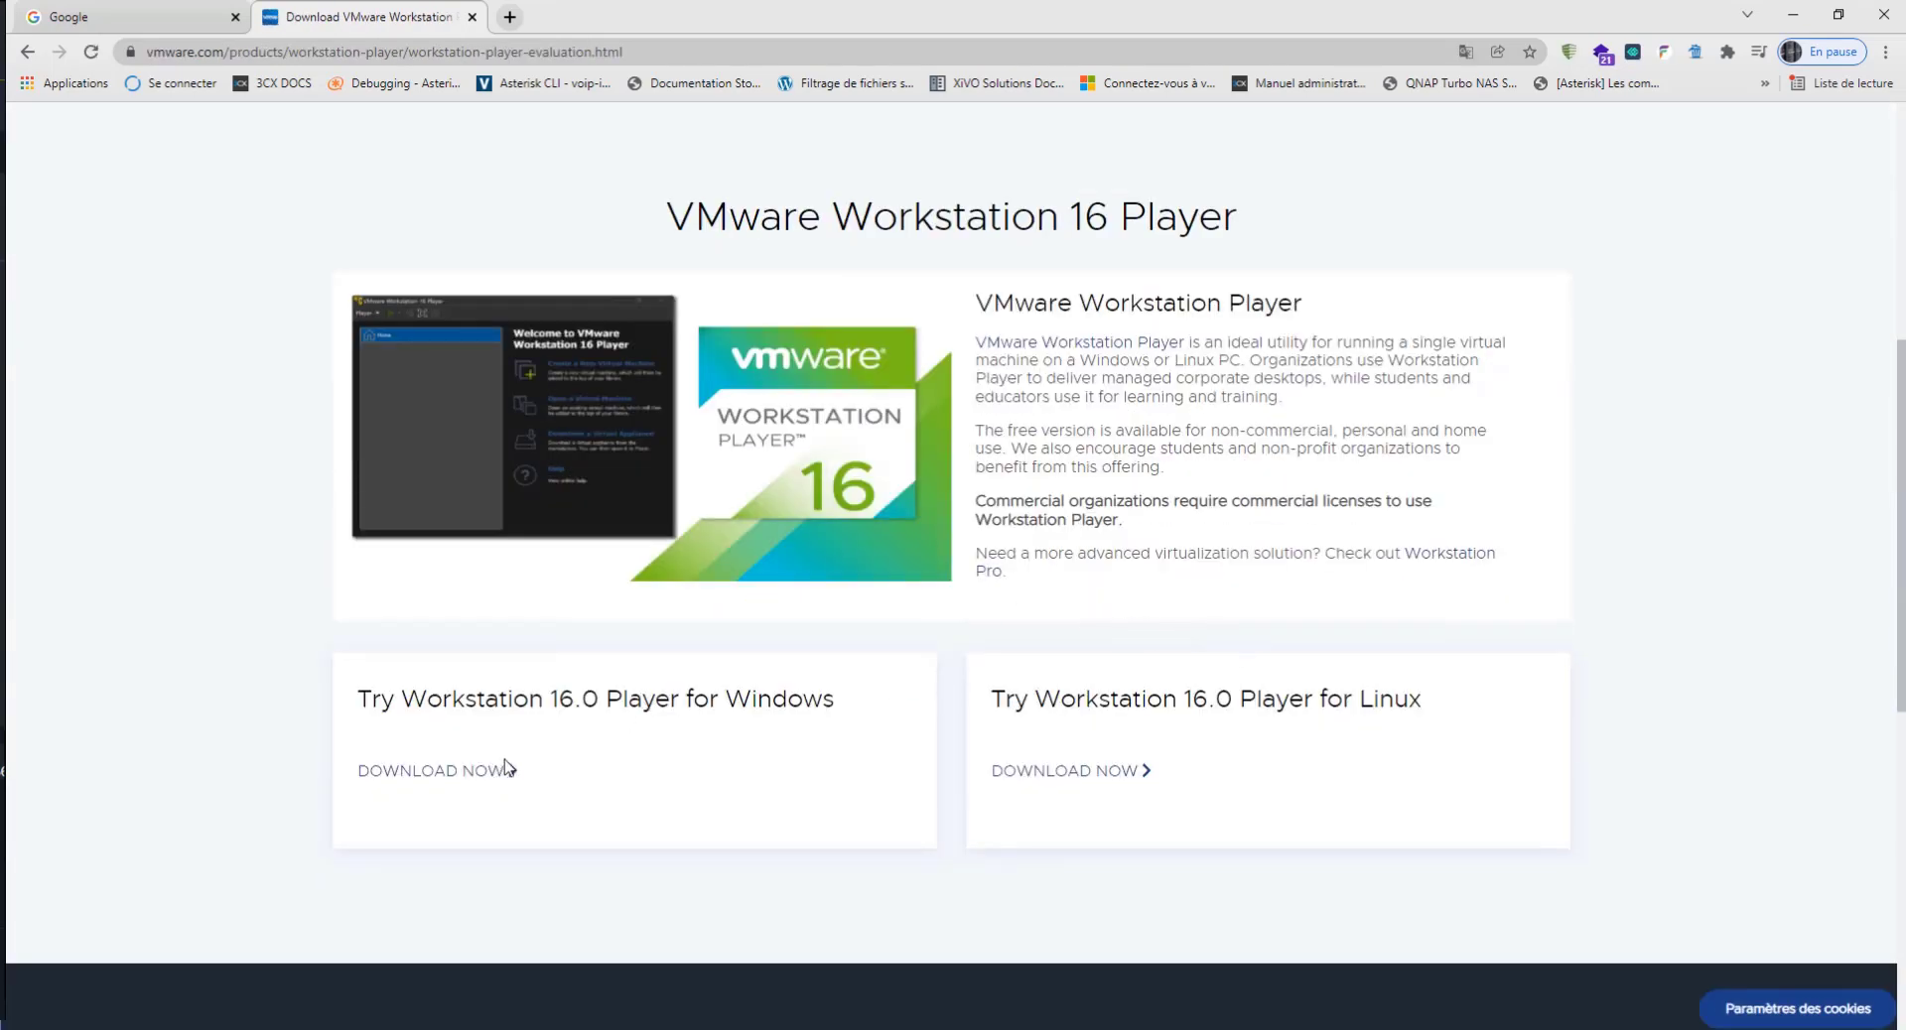
pyautogui.click(444, 774)
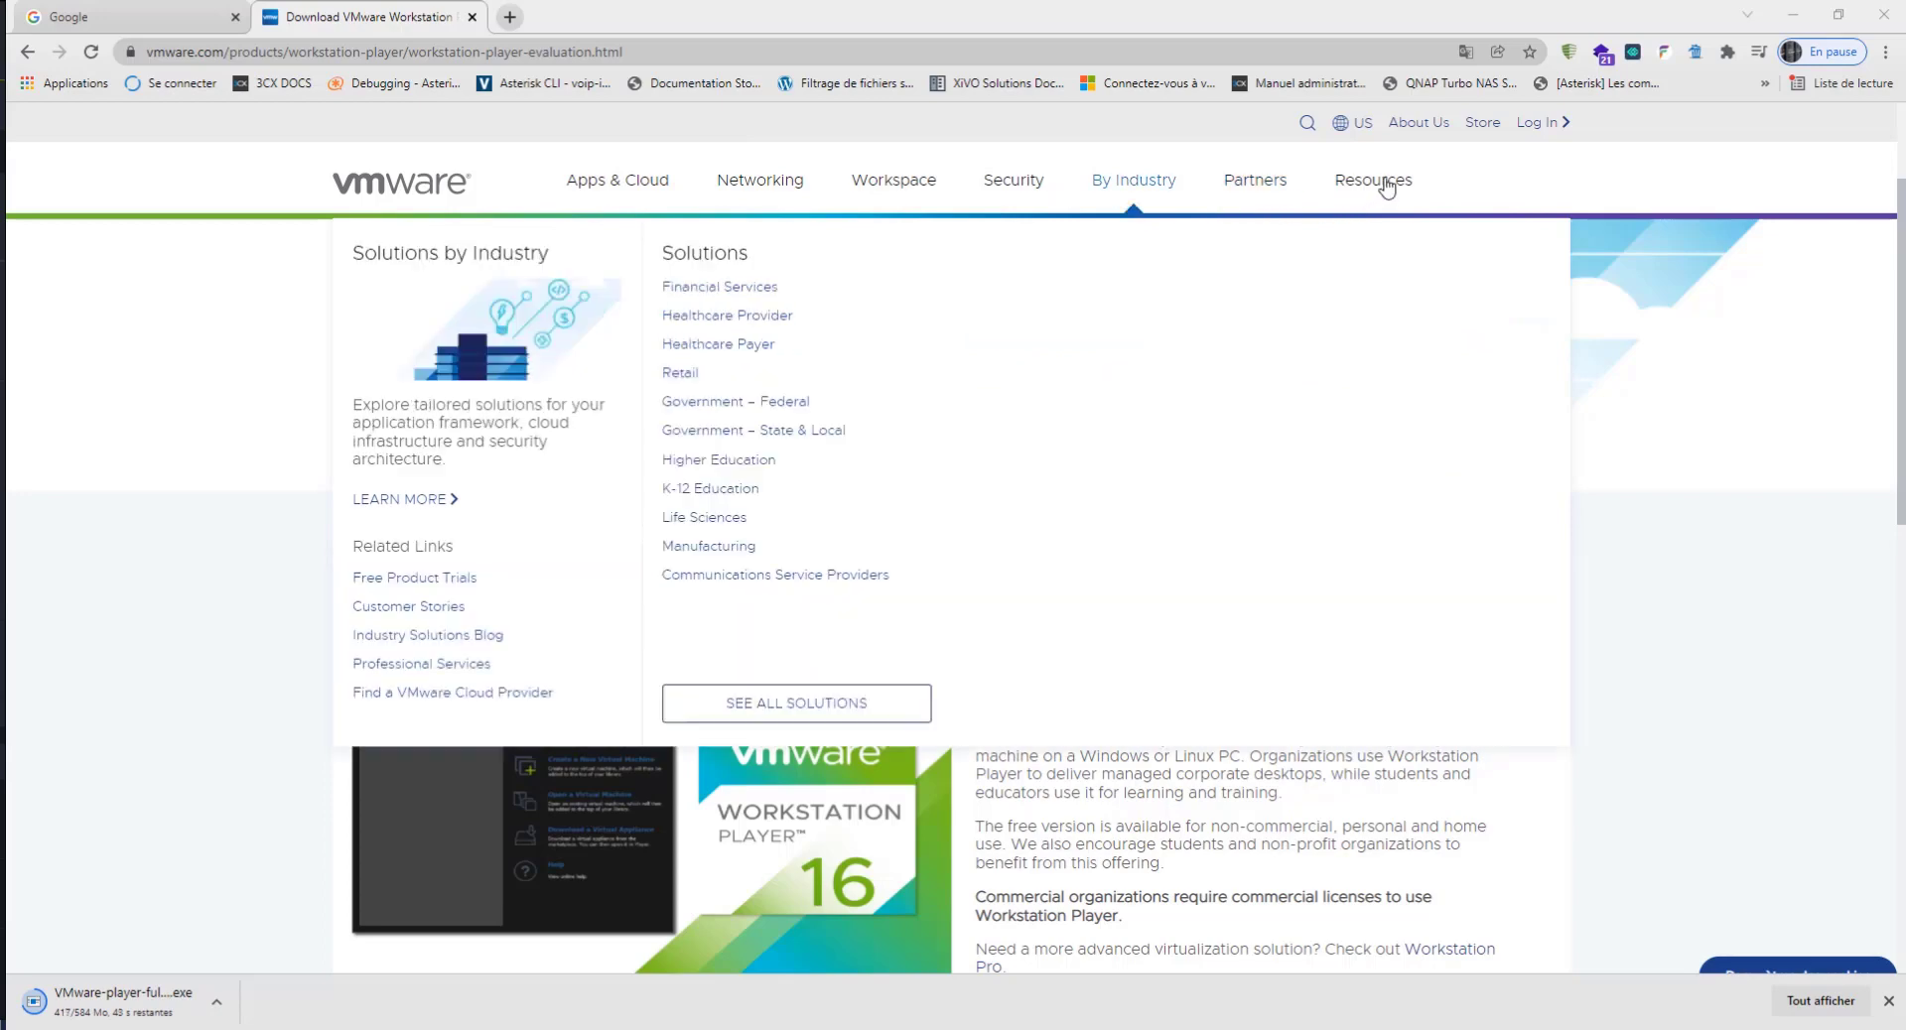
# Step: Open VMware's Product Downloads page from the site's Tools & Training resources
pyautogui.moveTo(1385, 190)
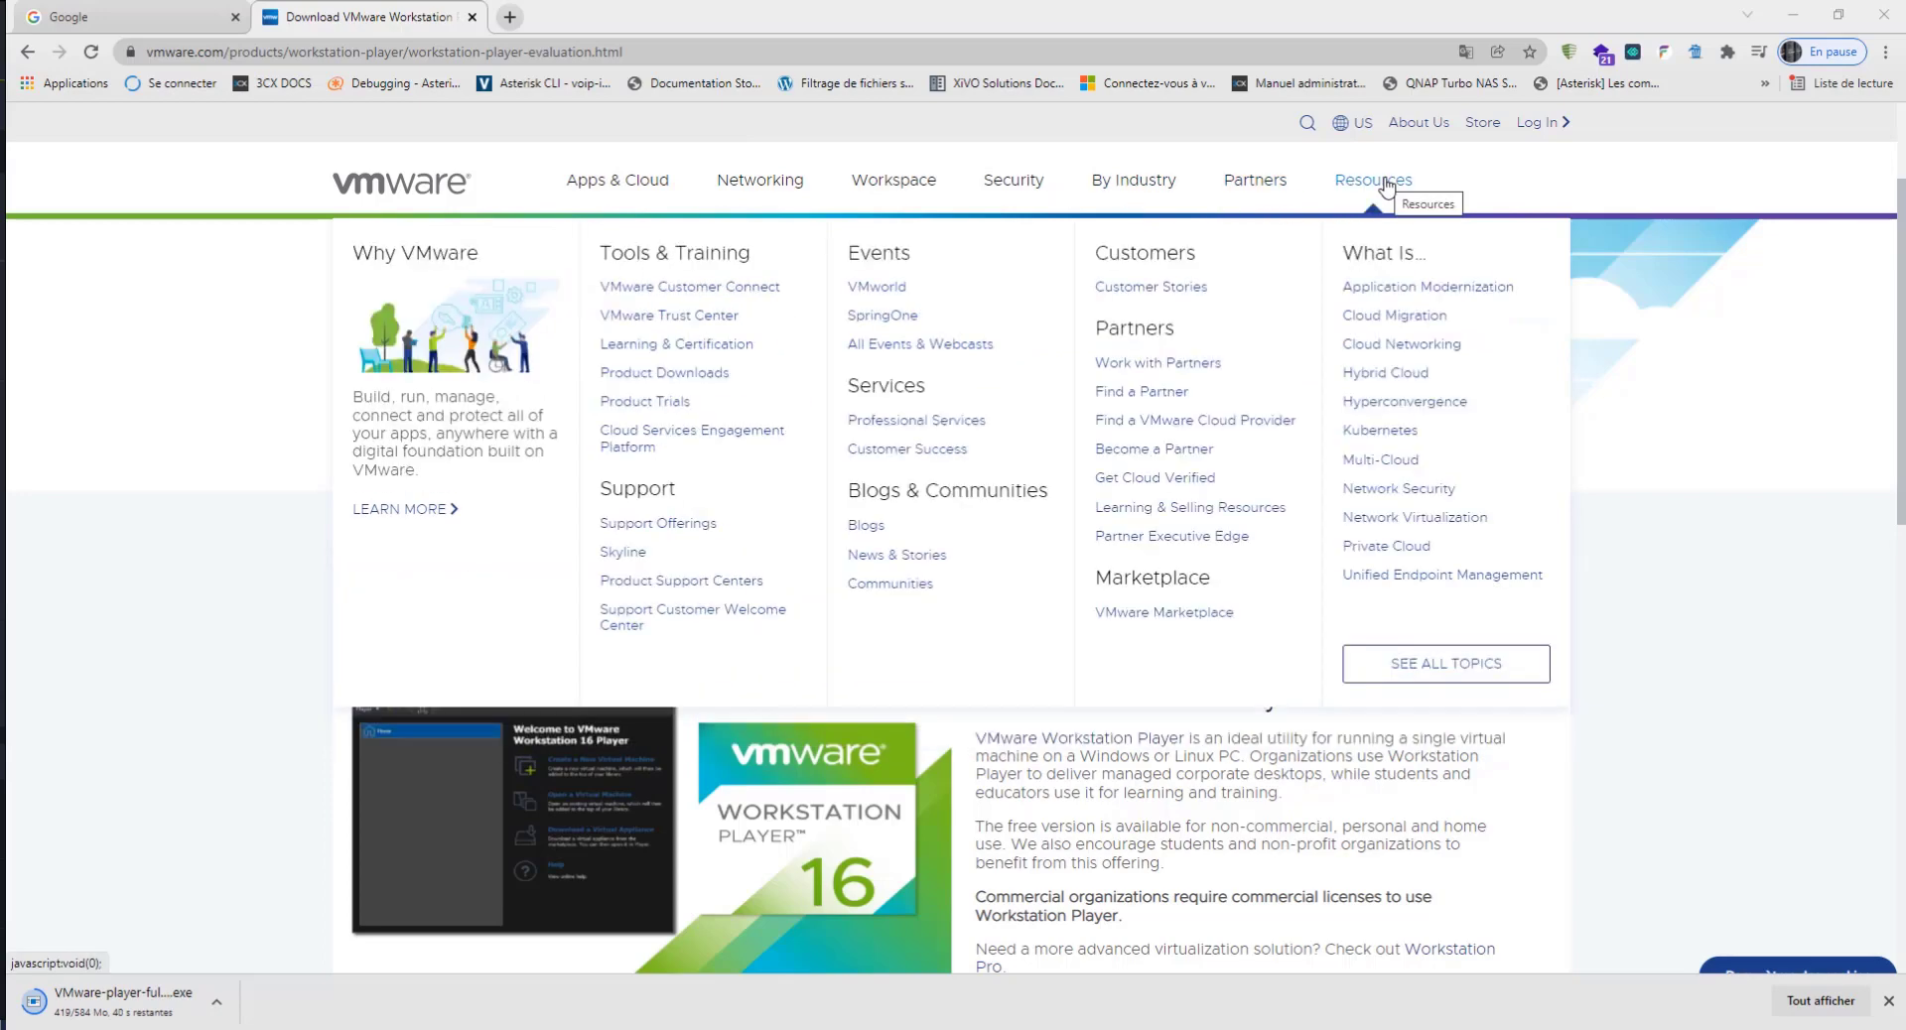
pyautogui.click(719, 372)
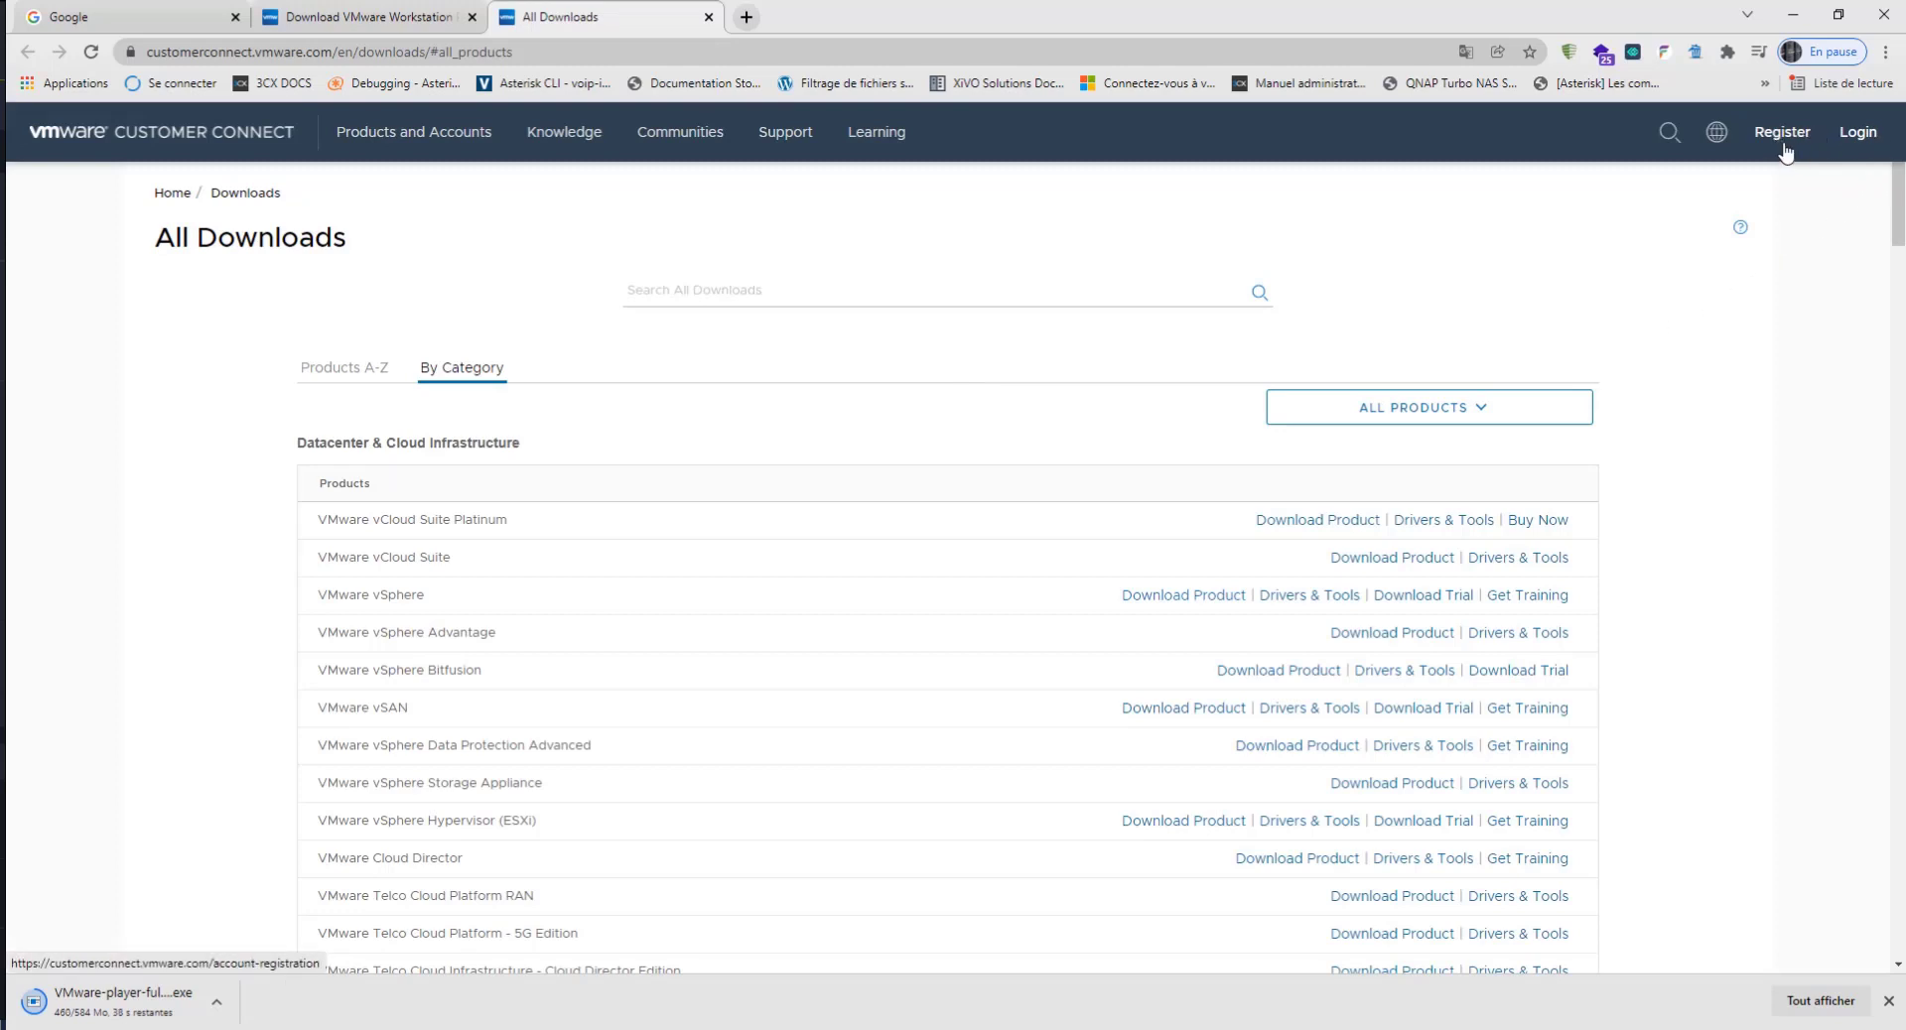
# Step: Return to the earlier Google results and search for "download esxi" instead
pyautogui.click(389, 19)
pyautogui.click(28, 51)
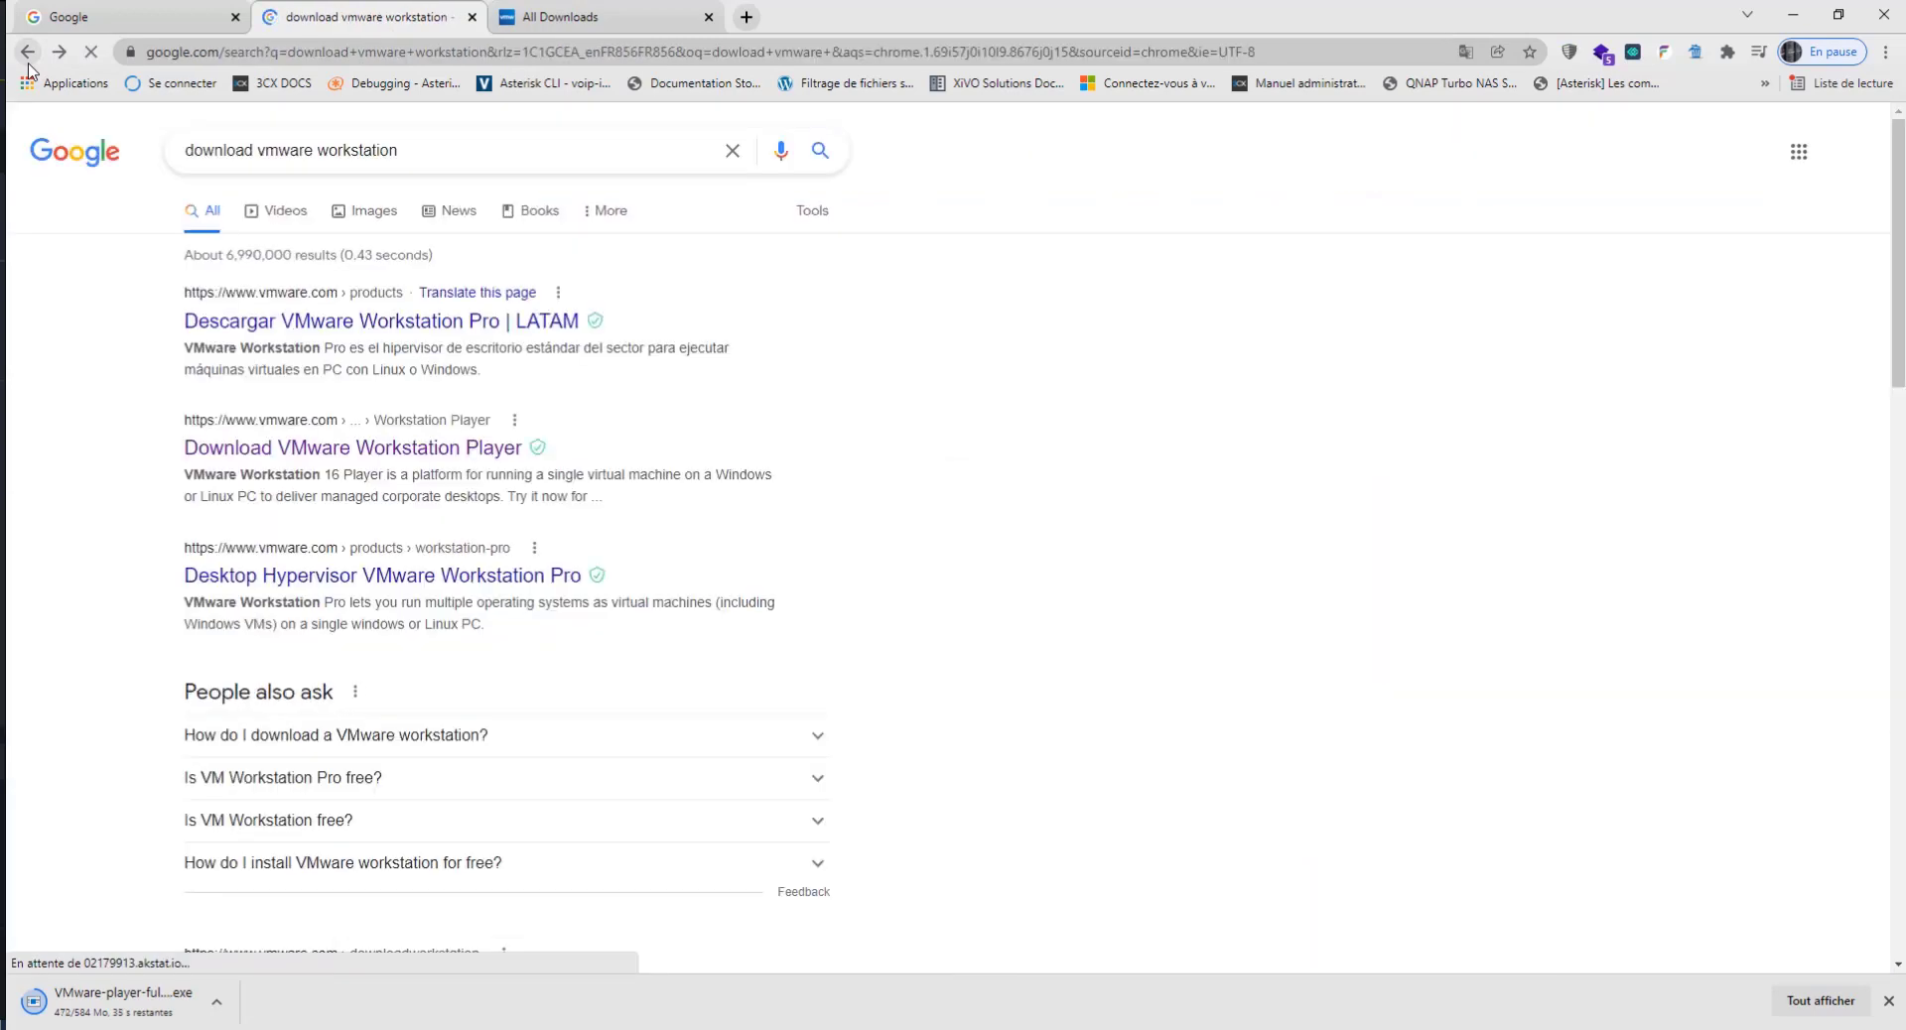
pyautogui.keyDown('shift'); pyautogui.click(264, 148); pyautogui.keyUp('shift')
pyautogui.press('BackSpace')
pyautogui.press('BackSpace')
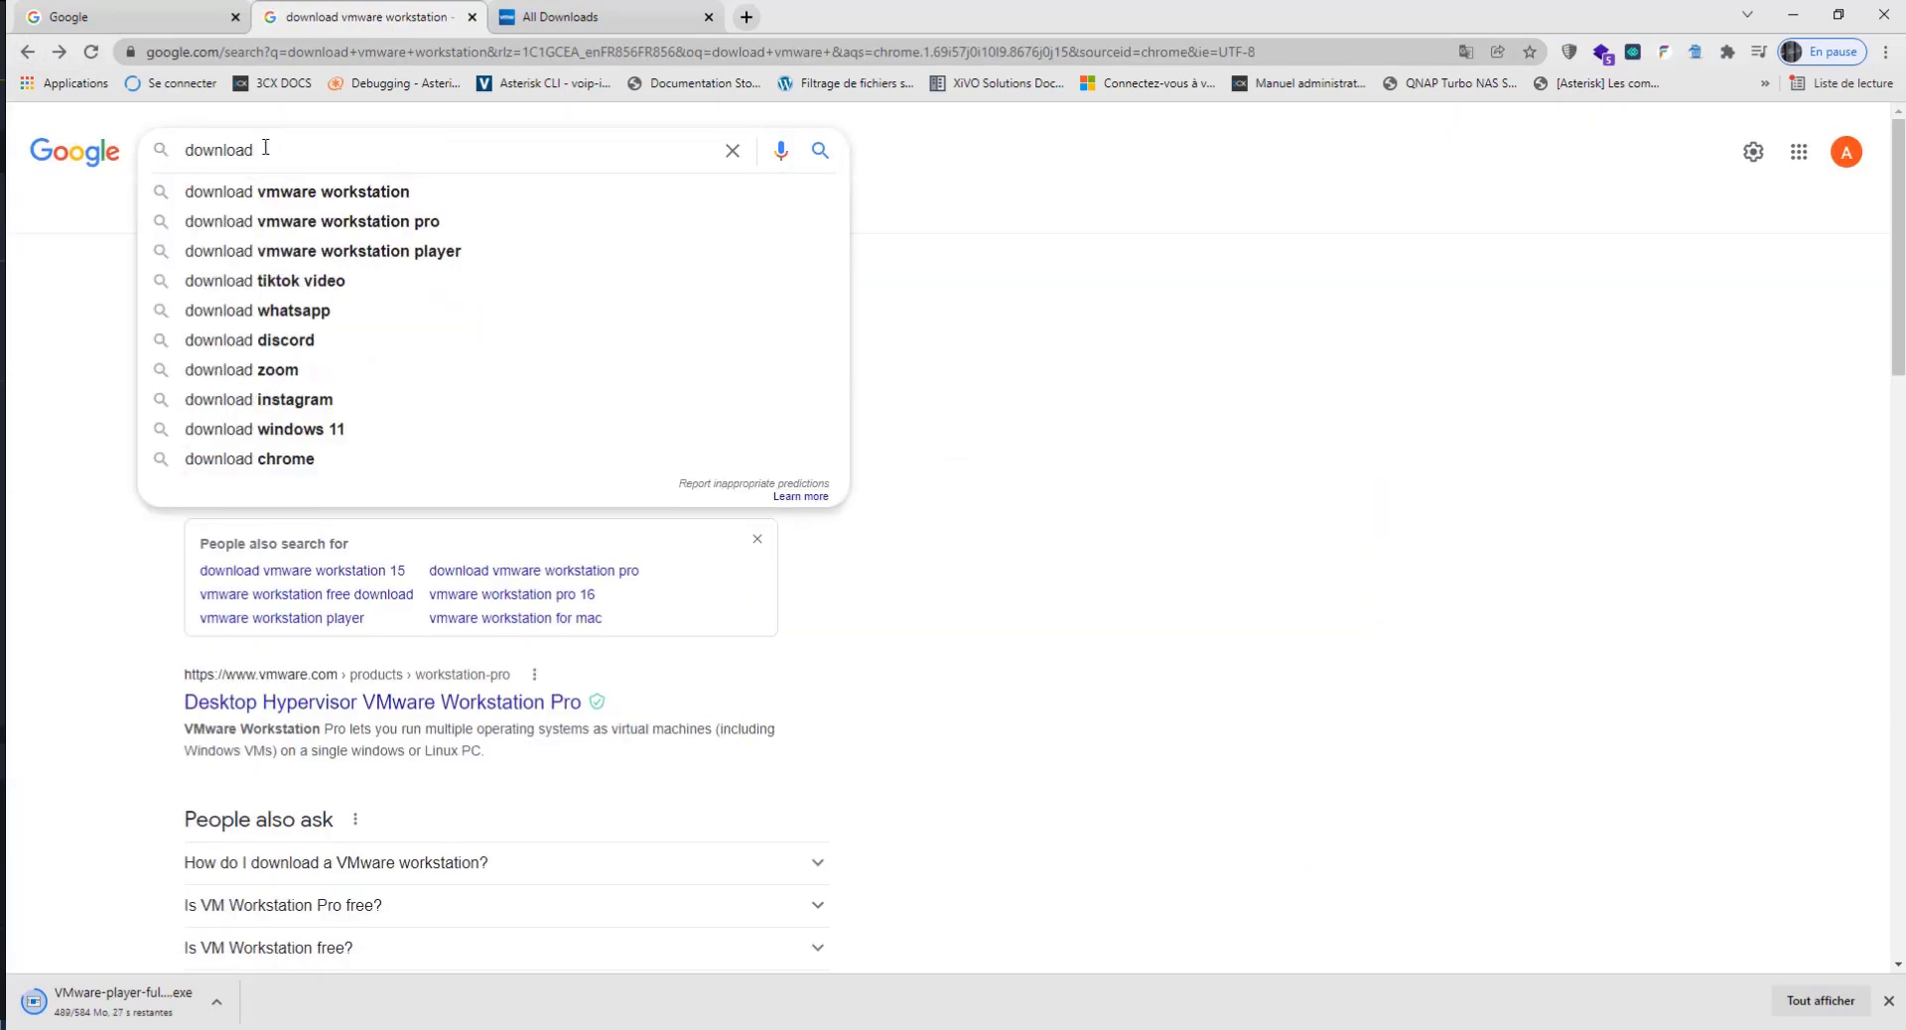
pyautogui.write('esxi')
pyautogui.press('Return')
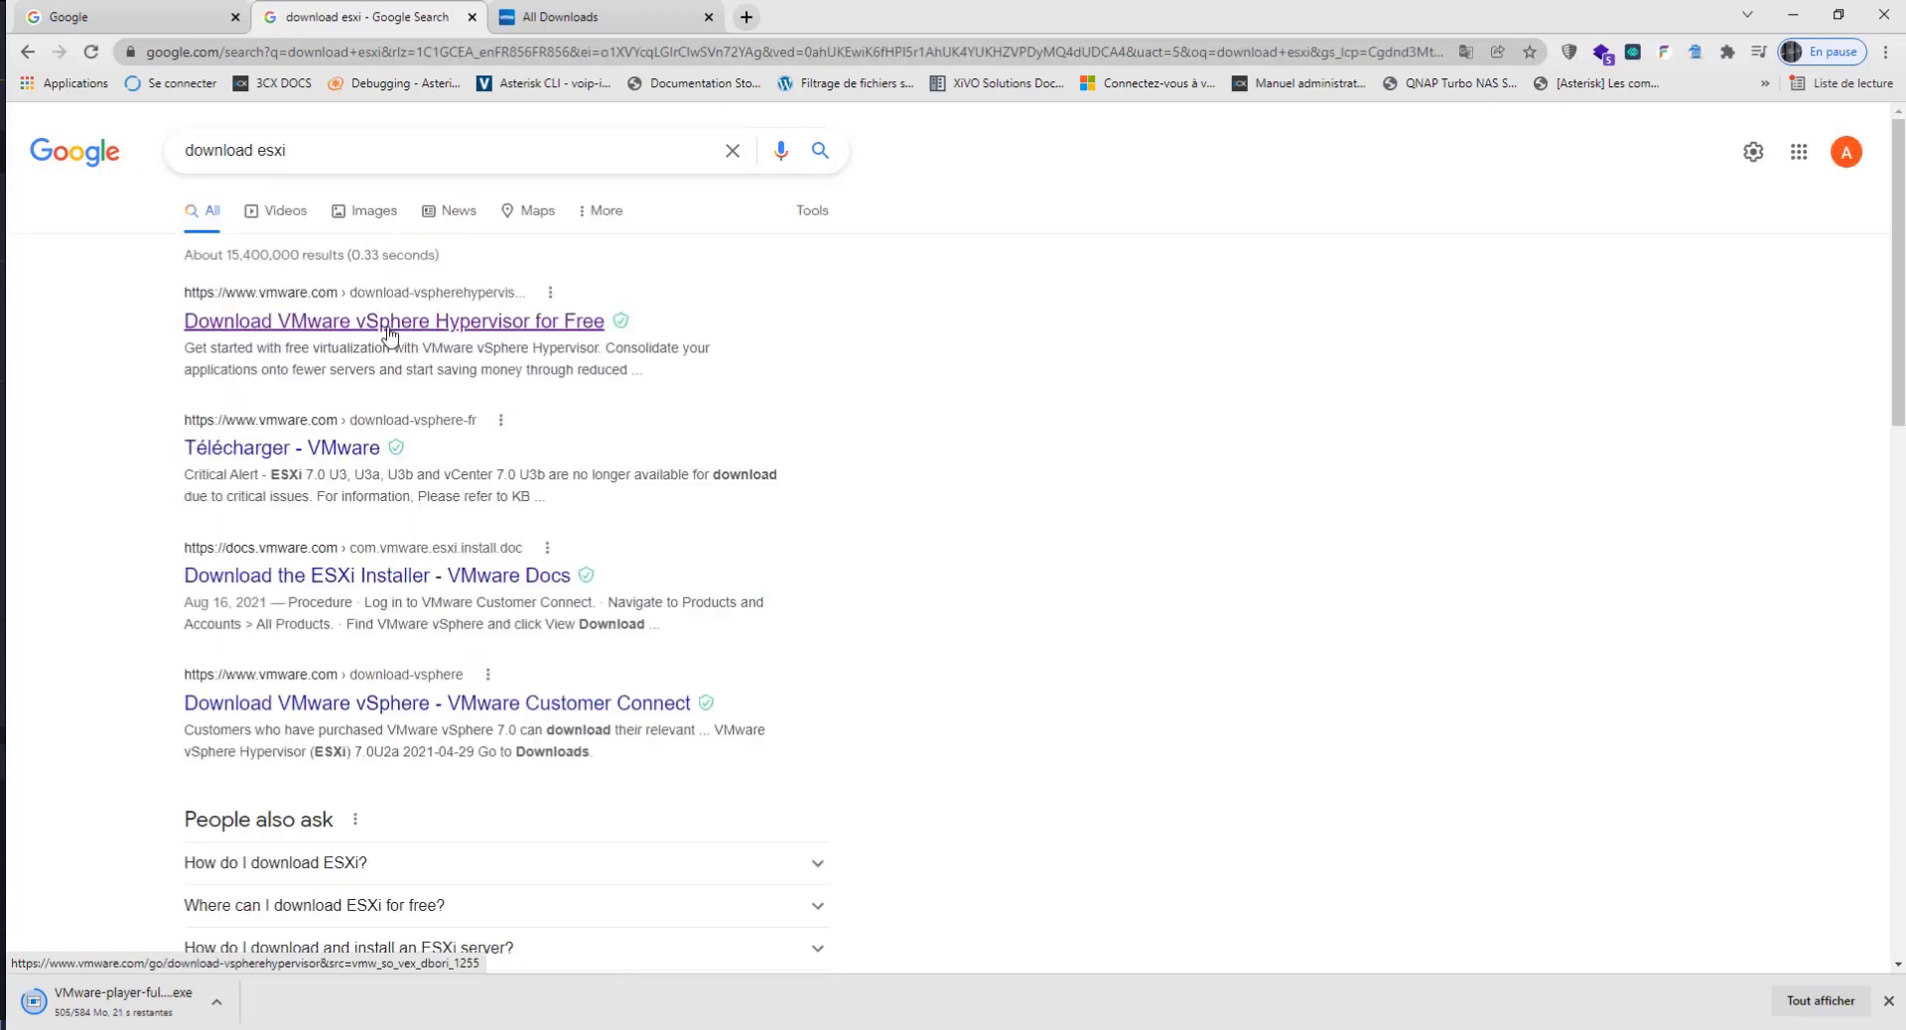
# Step: Open the Download VMware vSphere Hypervisor for Free result and log in with the saved account credentials
pyautogui.click(389, 330)
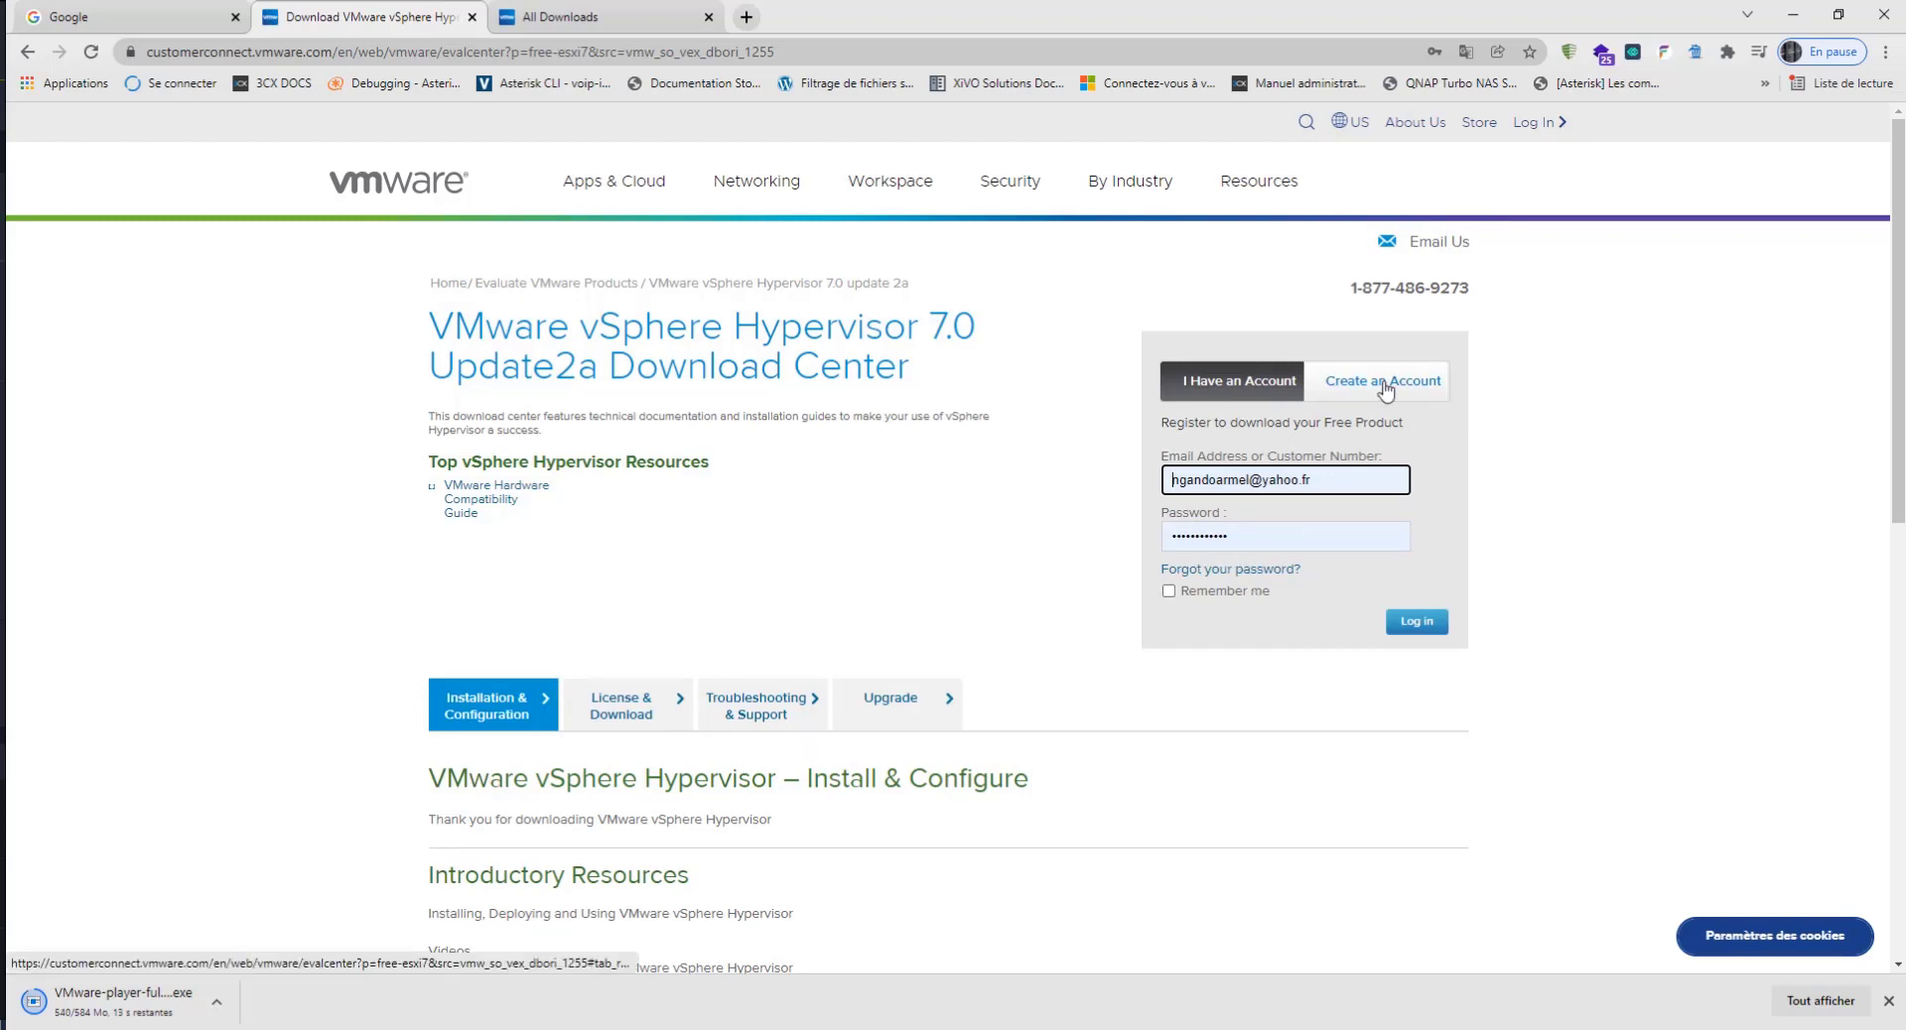
pyautogui.scroll(-1, 1380, 417)
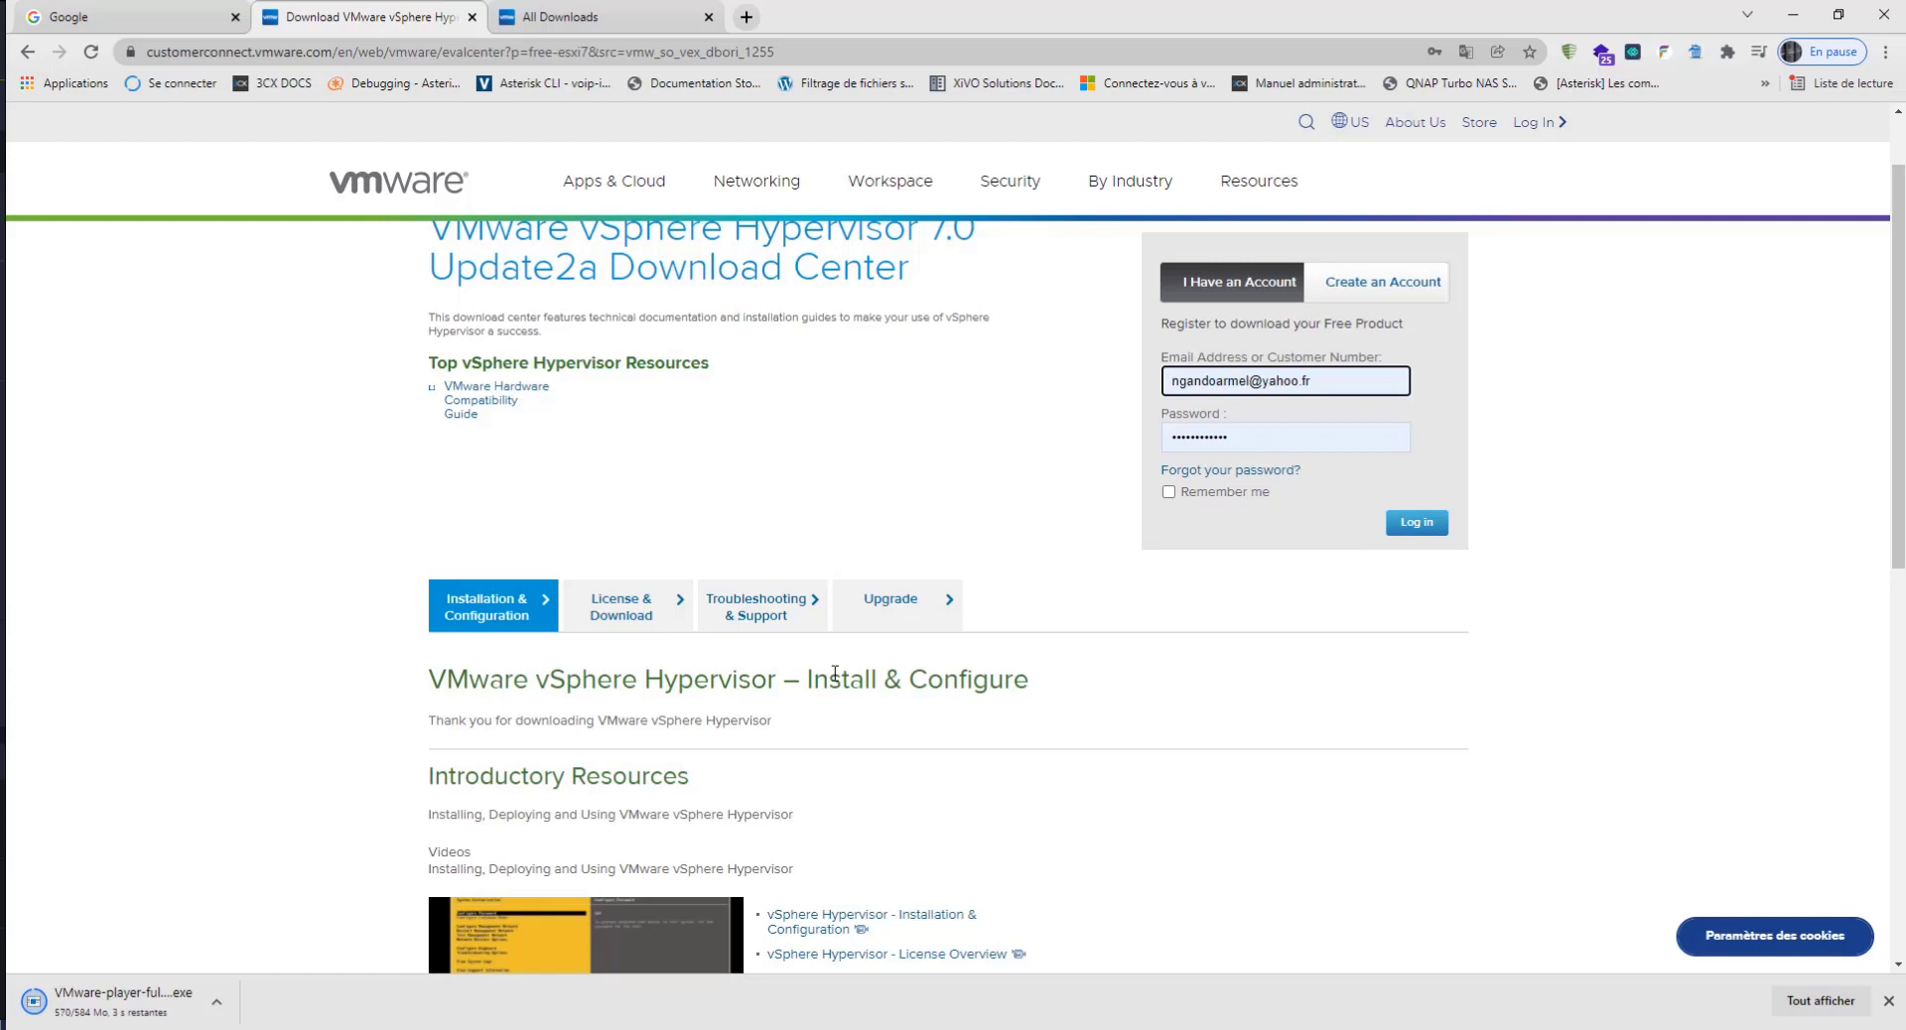
pyautogui.scroll(-1, 834, 674)
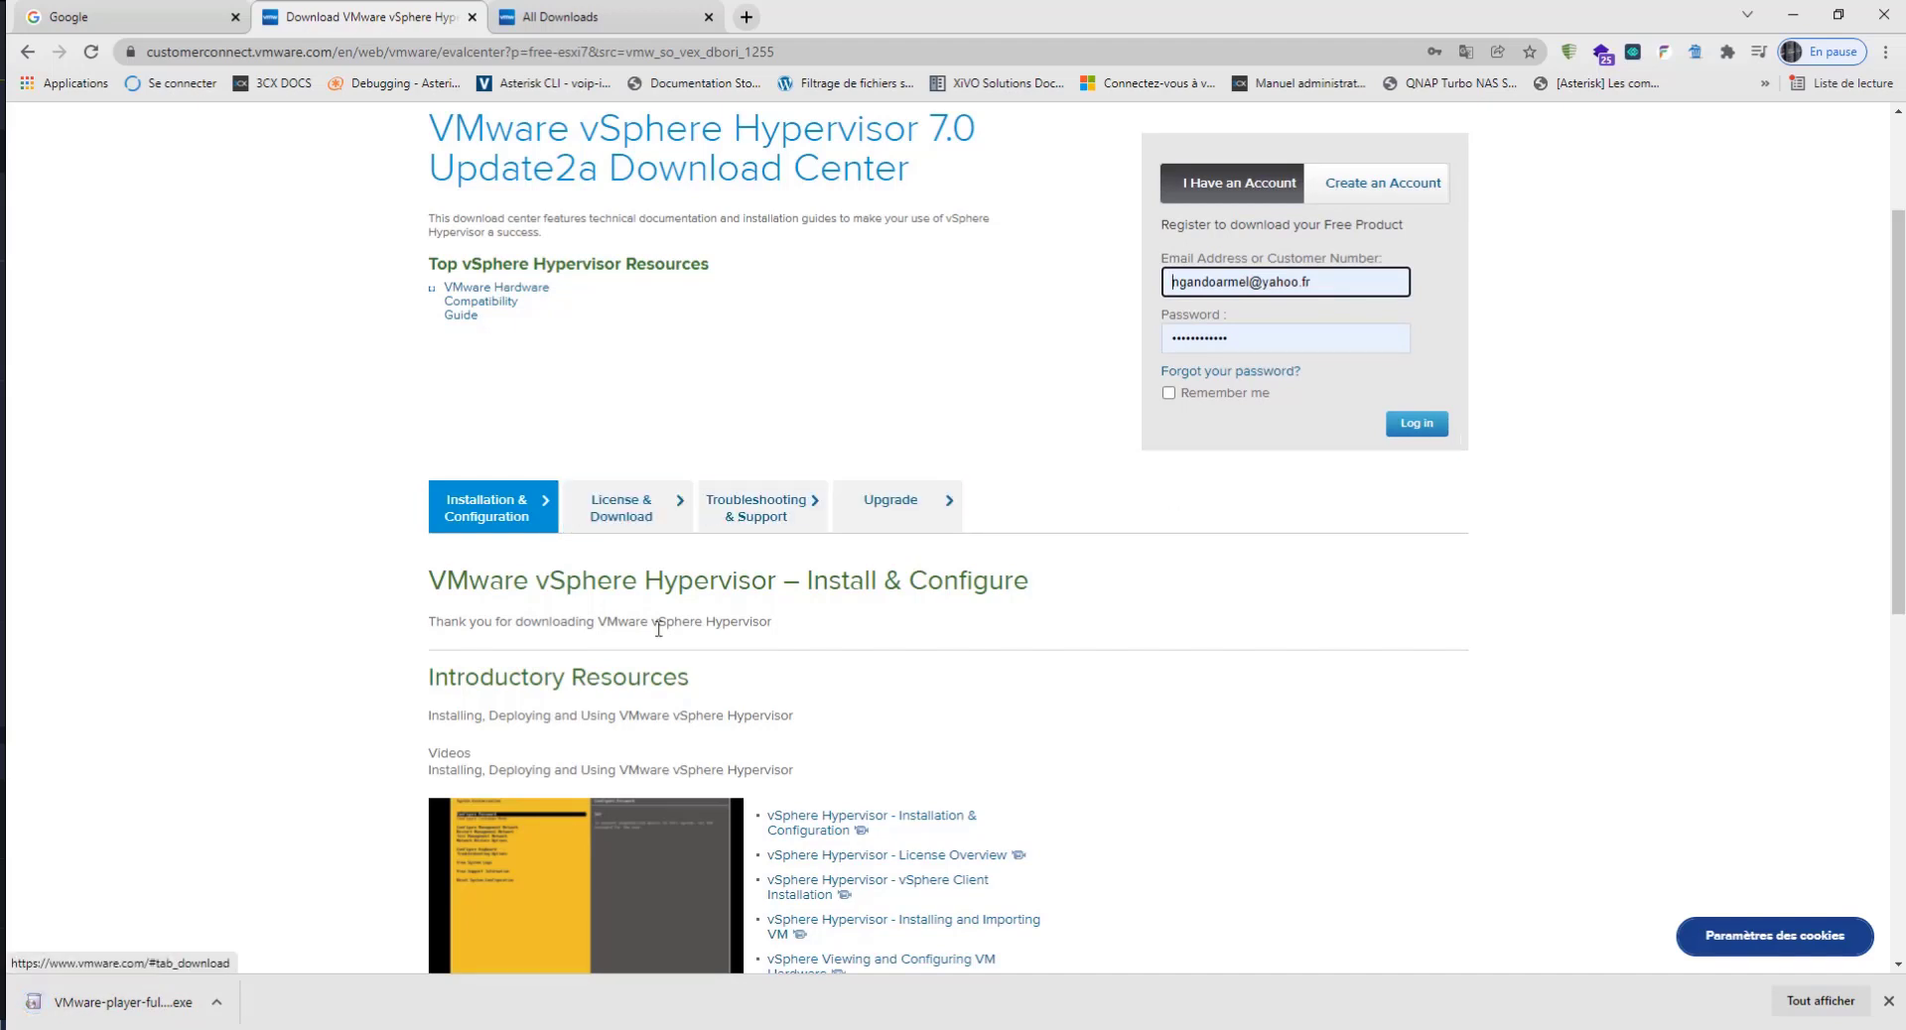
pyautogui.click(1426, 428)
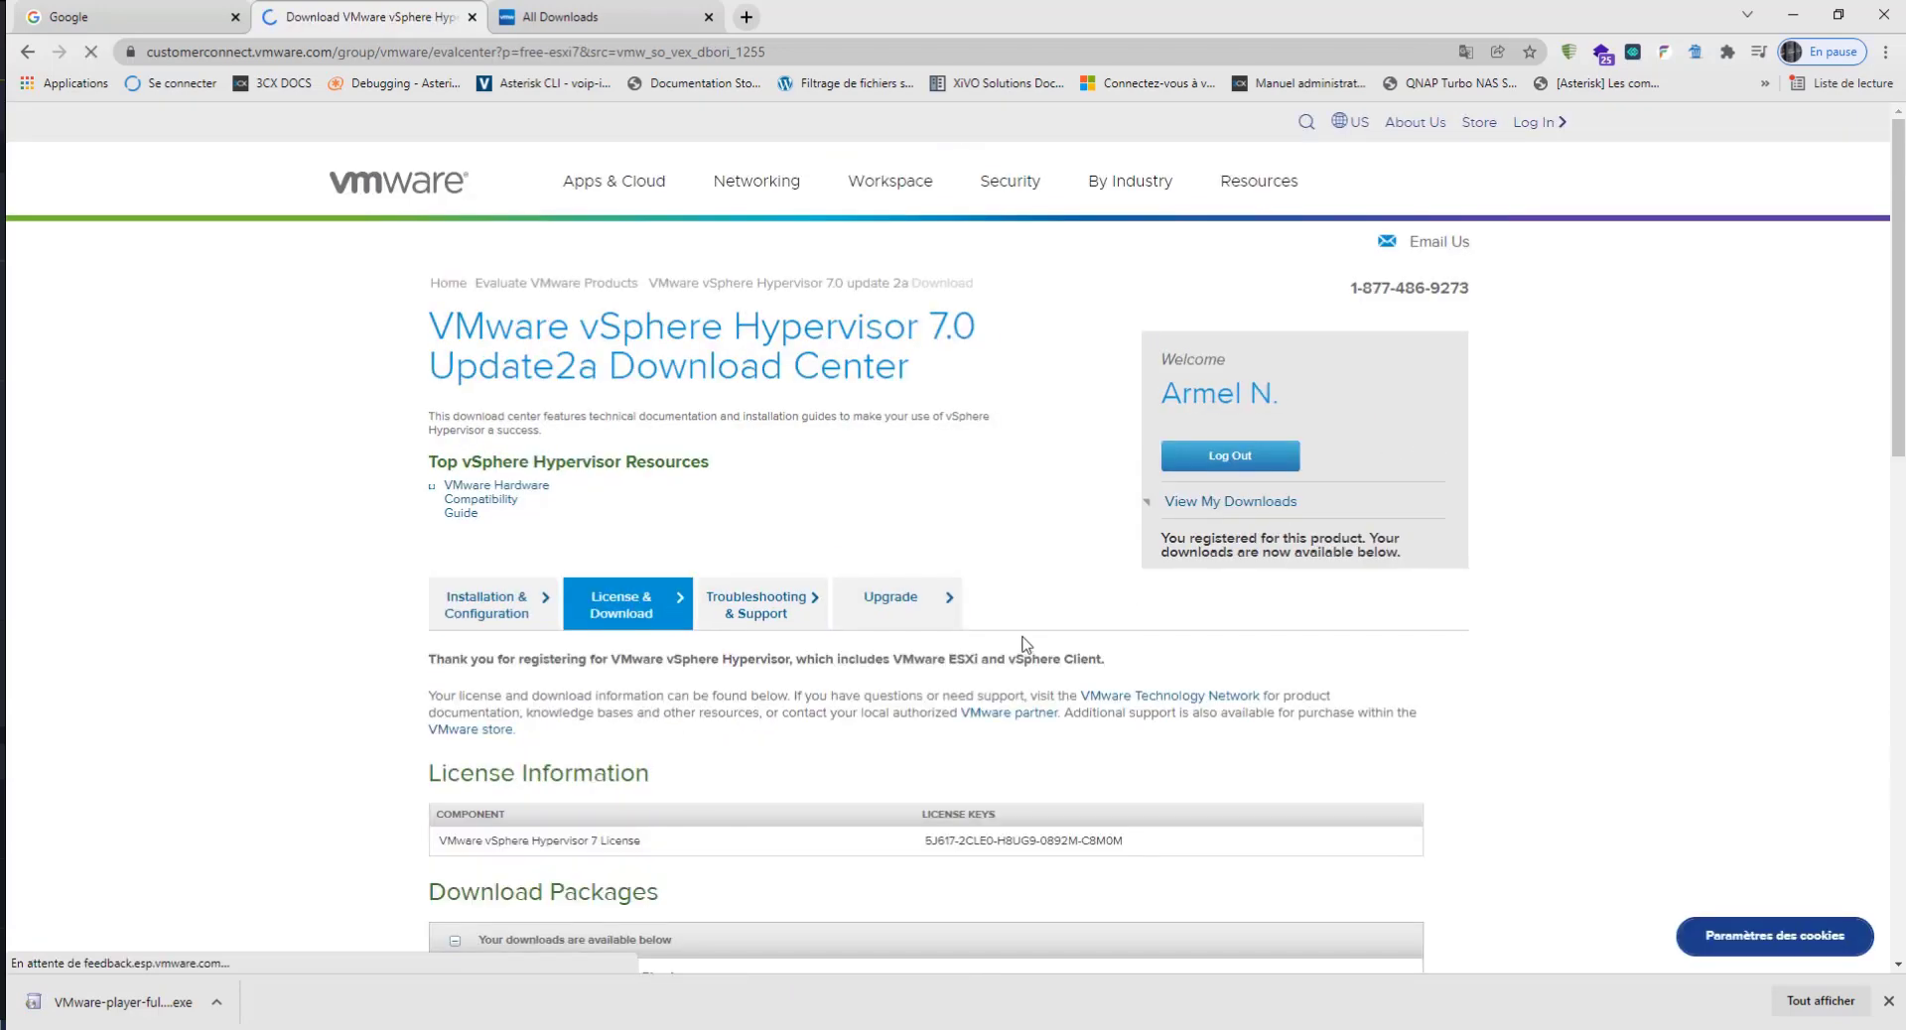
# Step: Check the vSphere Hypervisor 7 licence key entry and download the VMware vSphere Hypervisor (ESXi ISO) image, version 7.0U2a
pyautogui.scroll(-4, 952, 645)
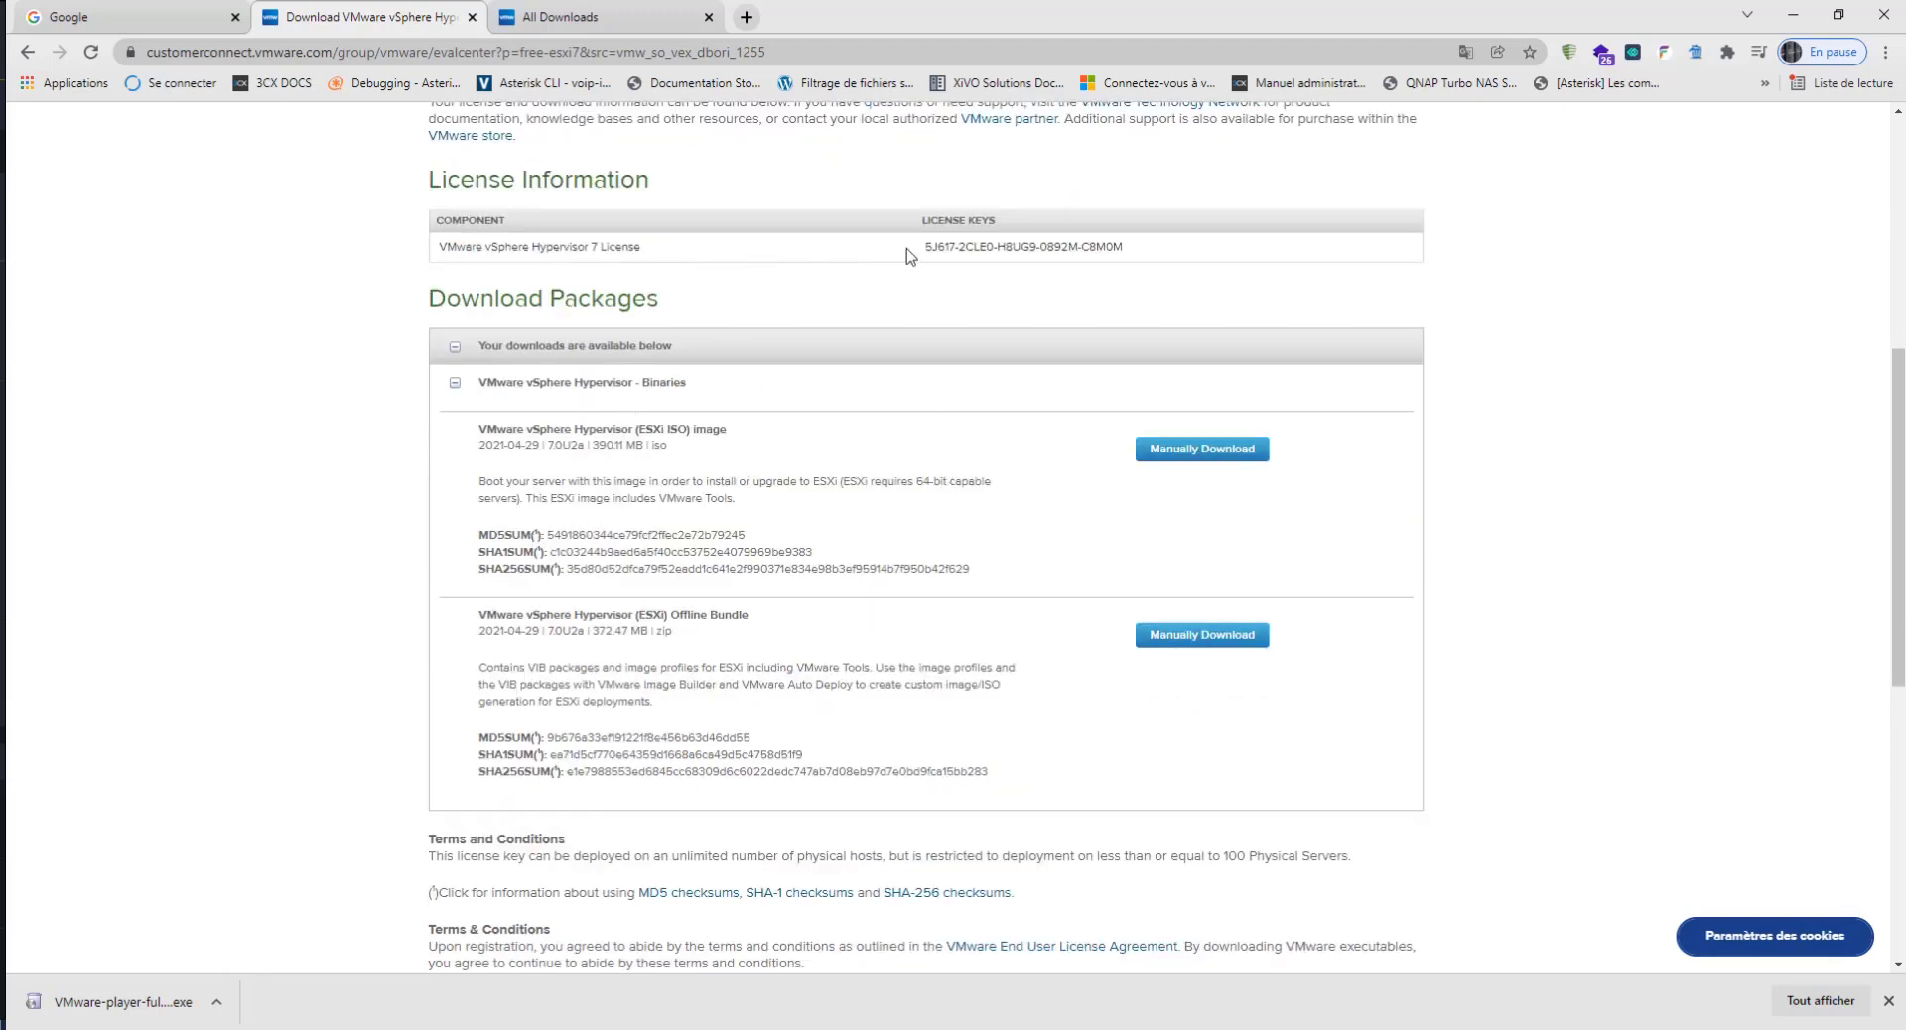
pyautogui.moveTo(927, 247); pyautogui.dragTo(1115, 247)
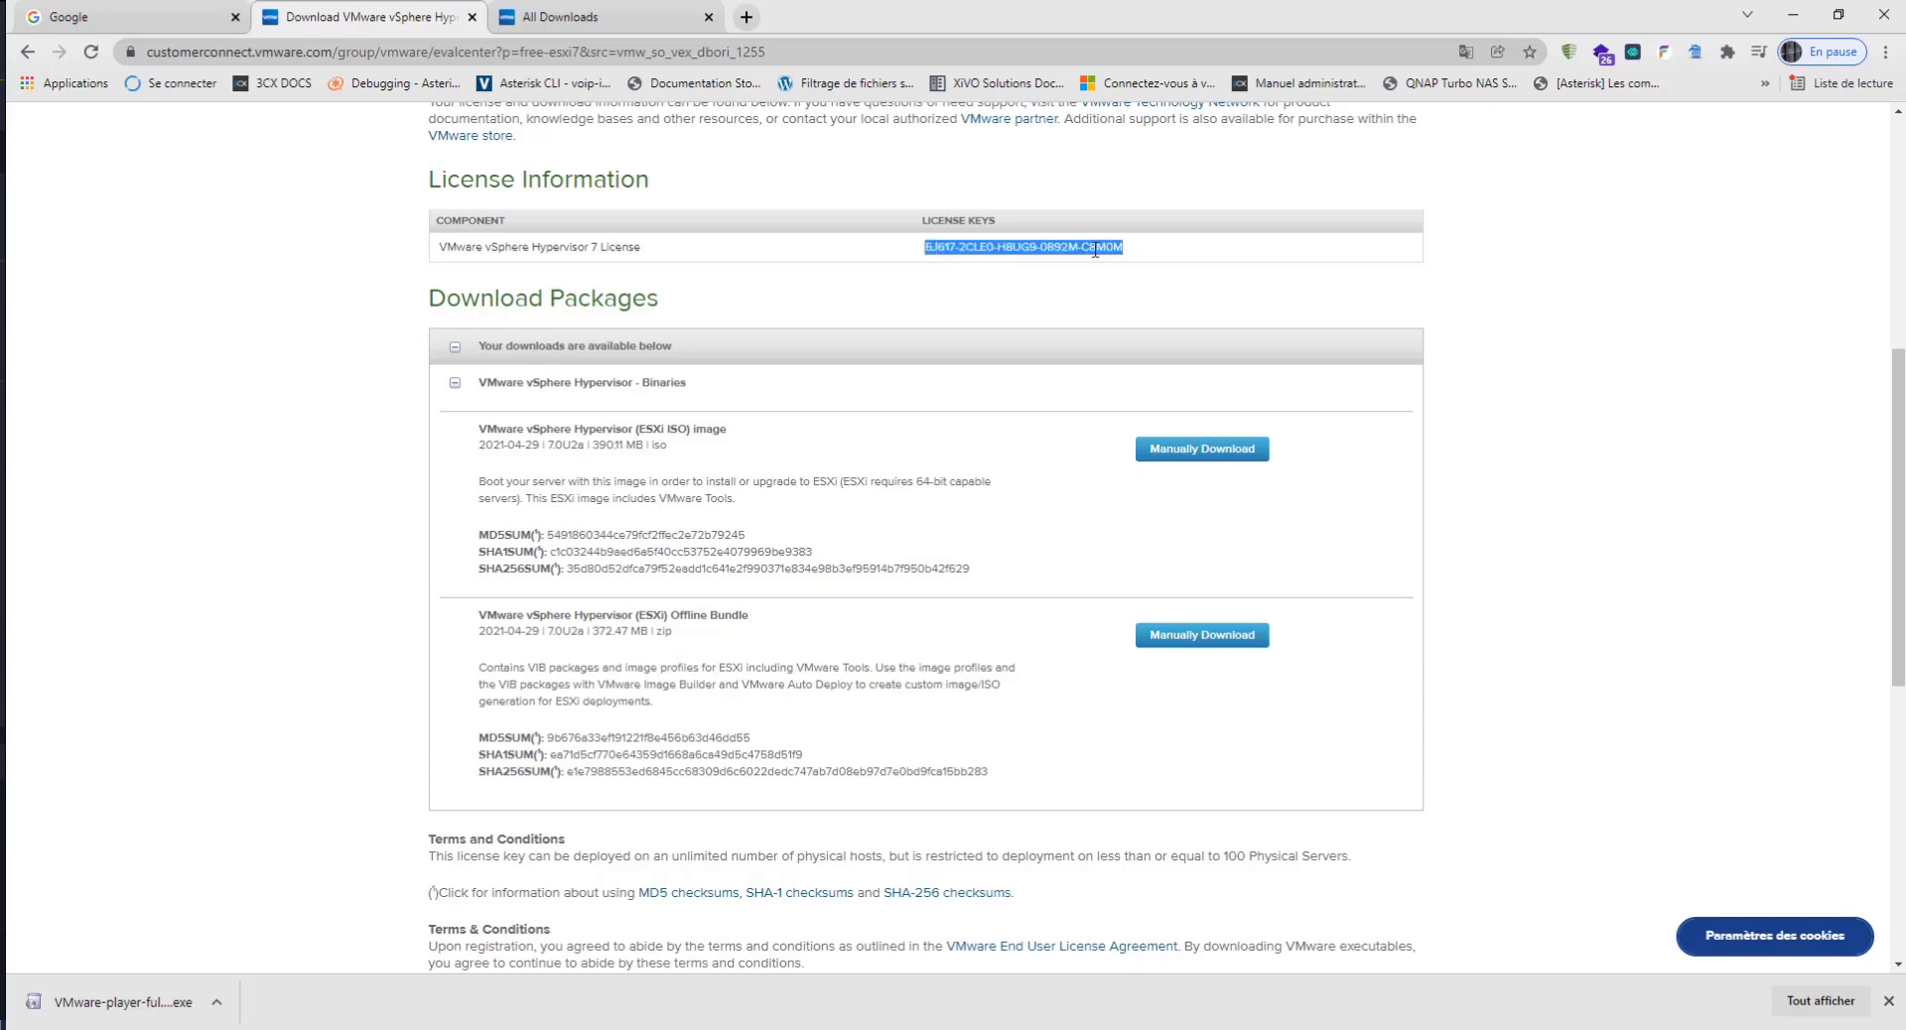
pyautogui.click(2, 397)
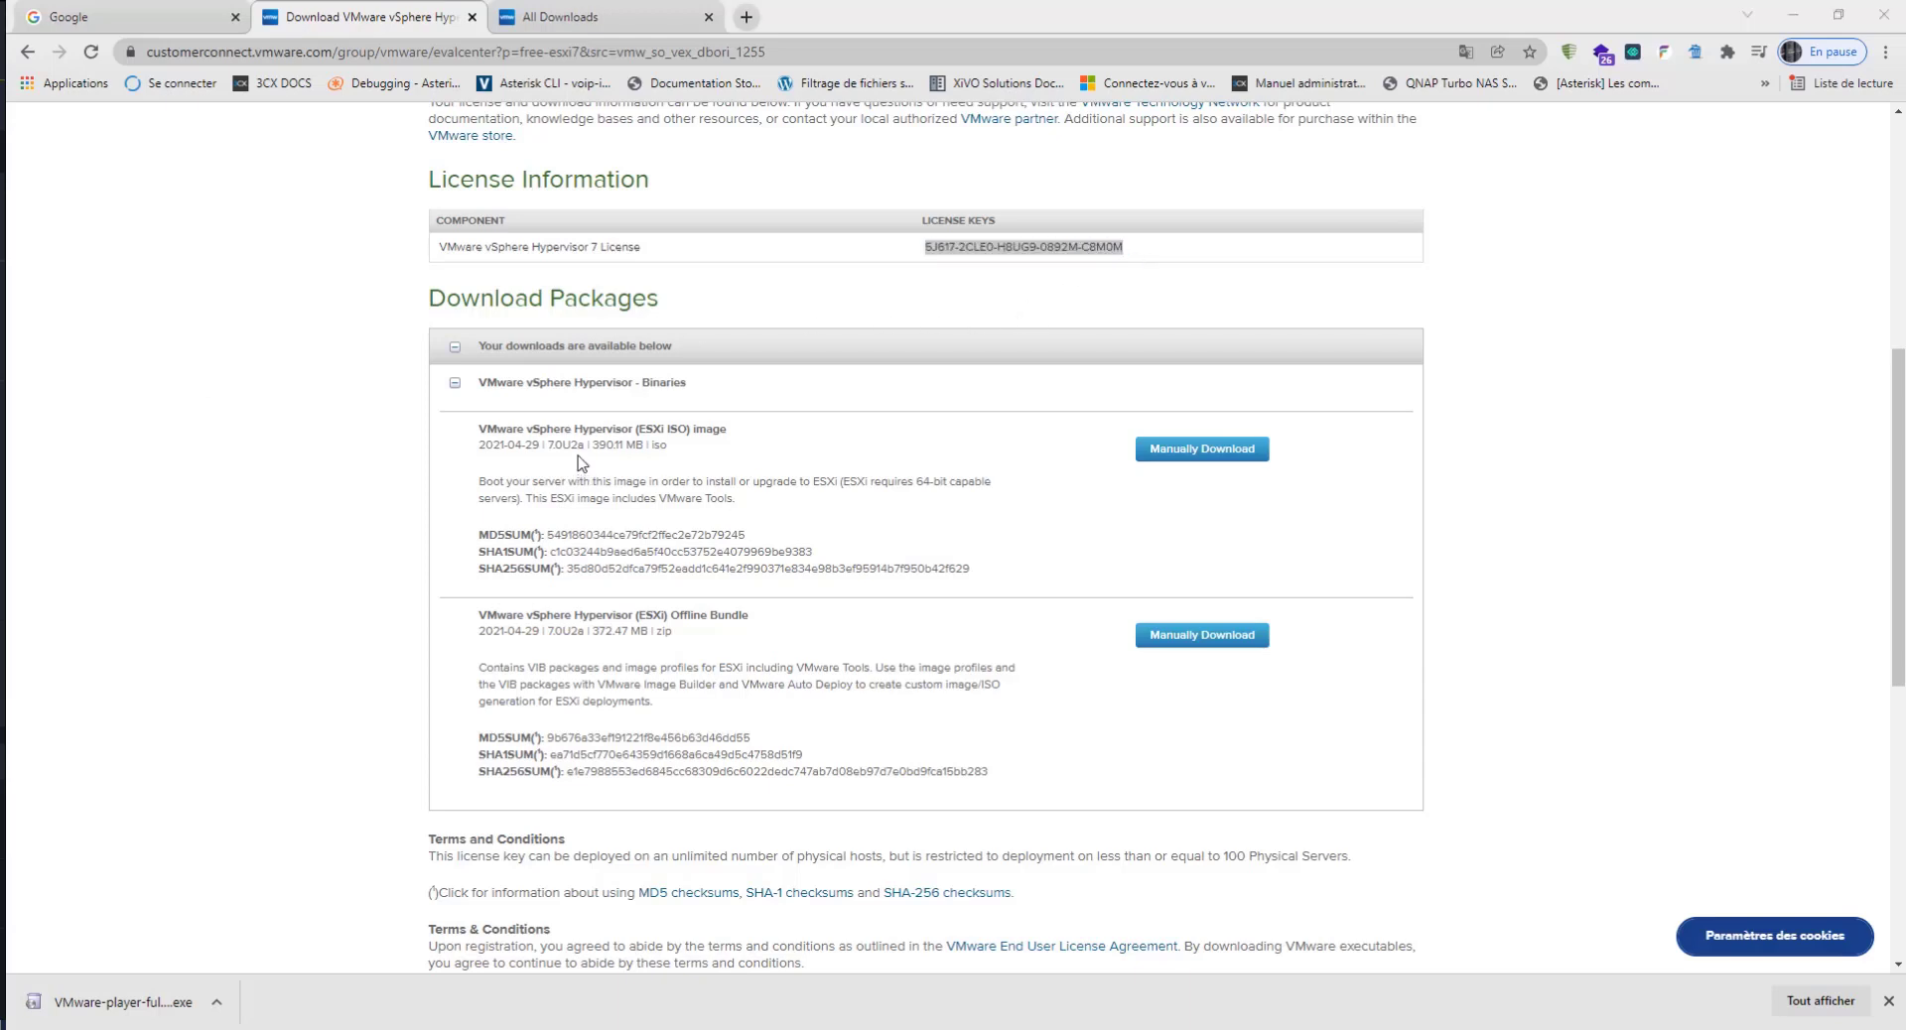
pyautogui.moveTo(581, 445); pyautogui.dragTo(460, 449)
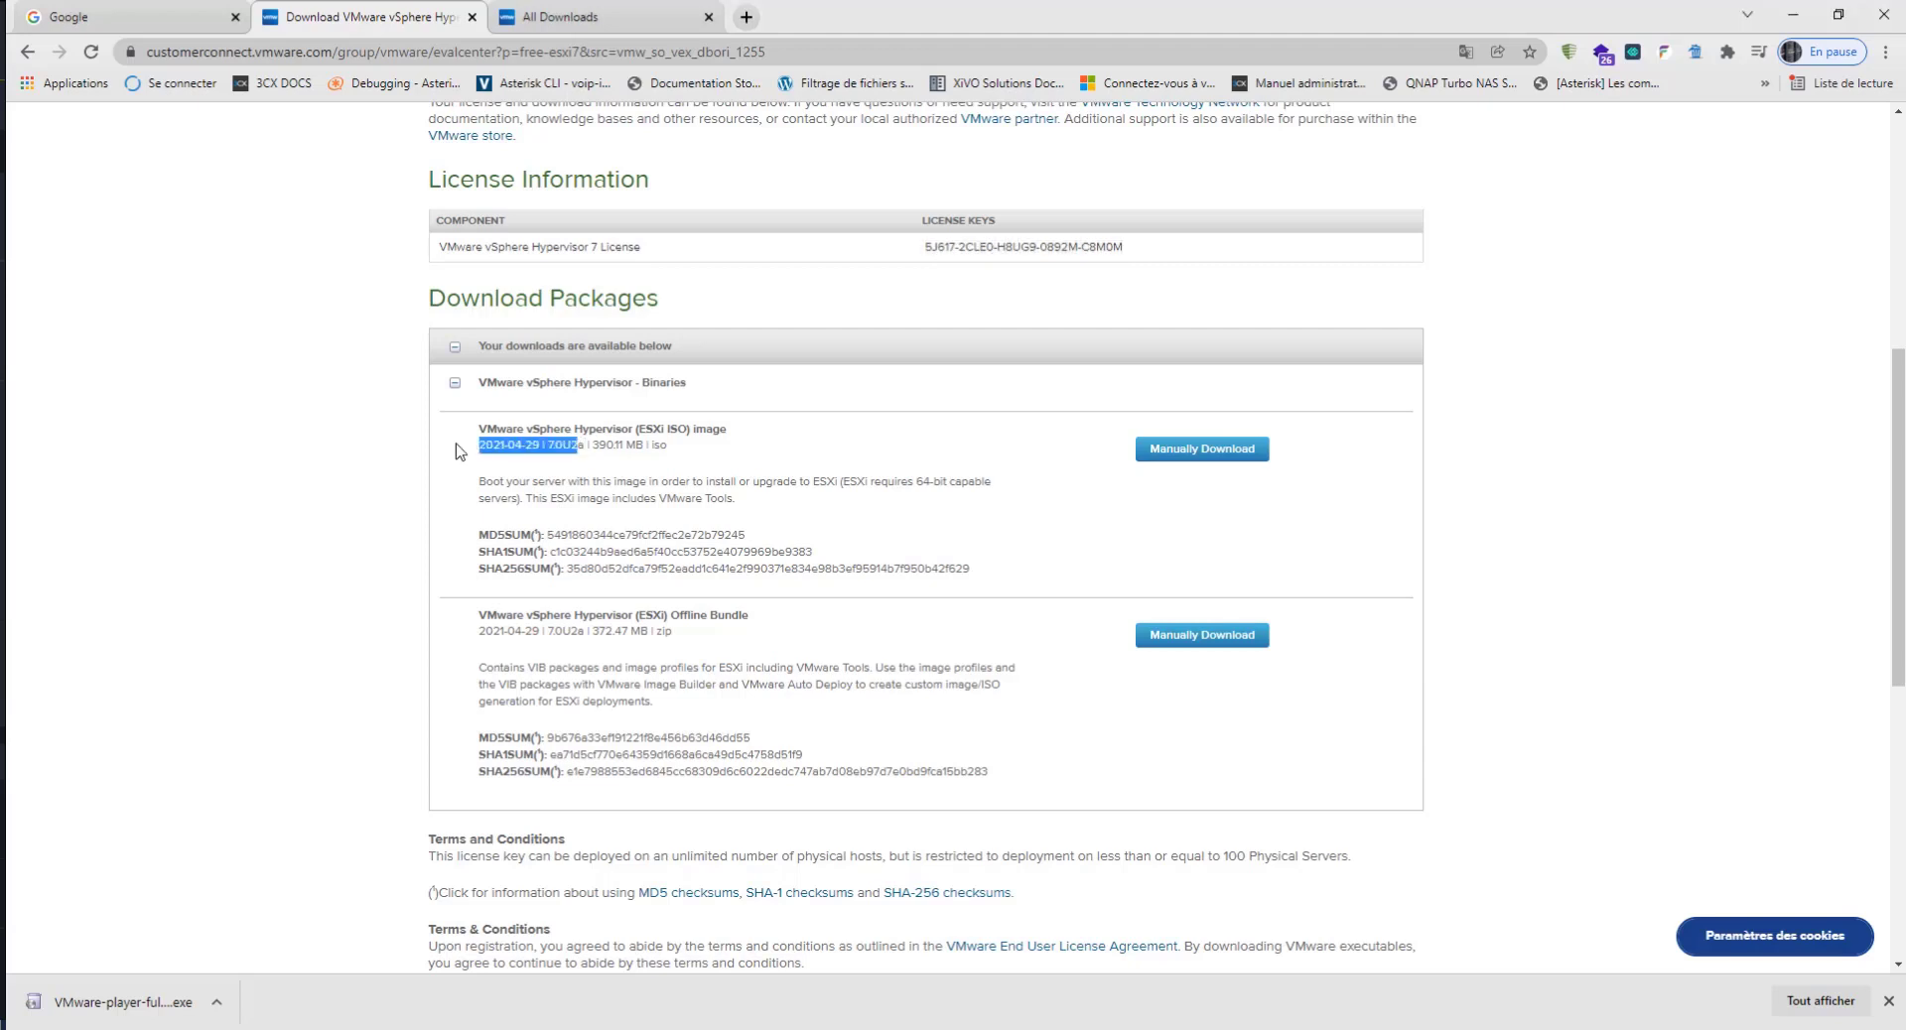
pyautogui.click(1219, 457)
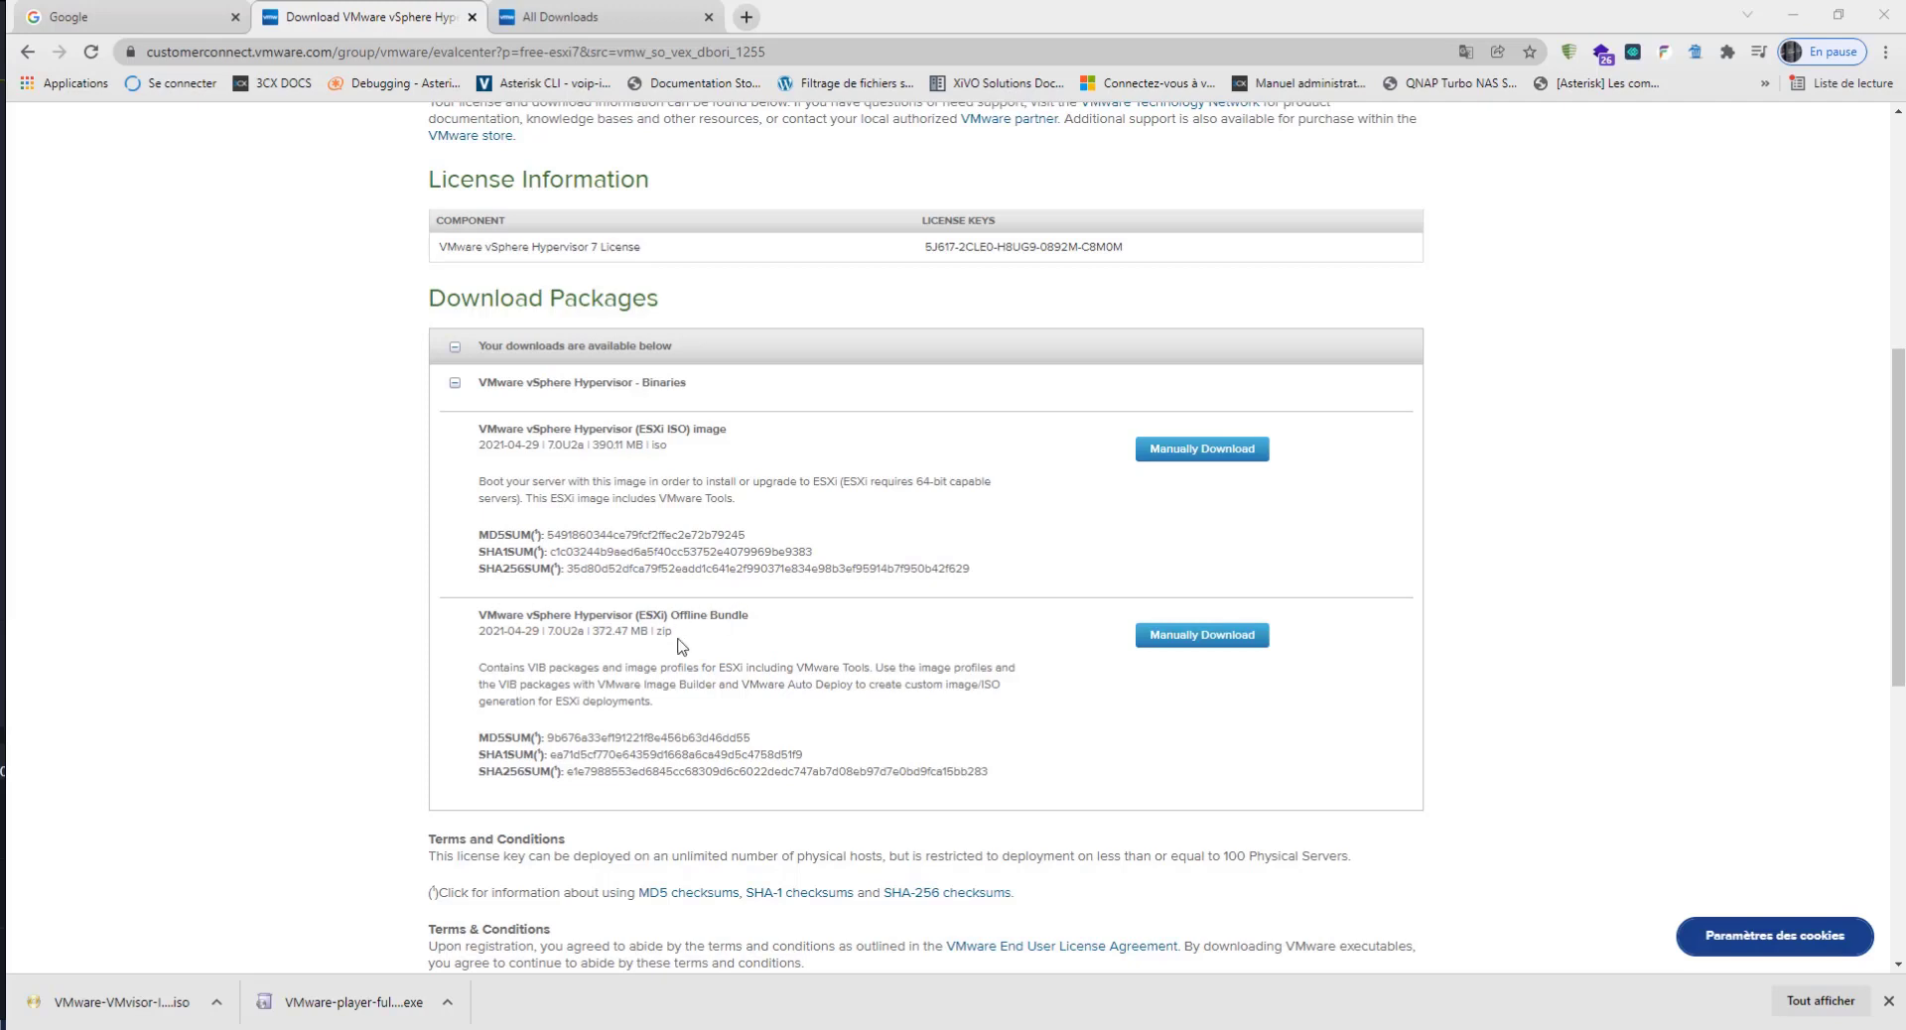
# Step: Examine the version, size and file format of the VMware vSphere Hypervisor (ESXi) Offline Bundle
pyautogui.moveTo(673, 633); pyautogui.dragTo(516, 637)
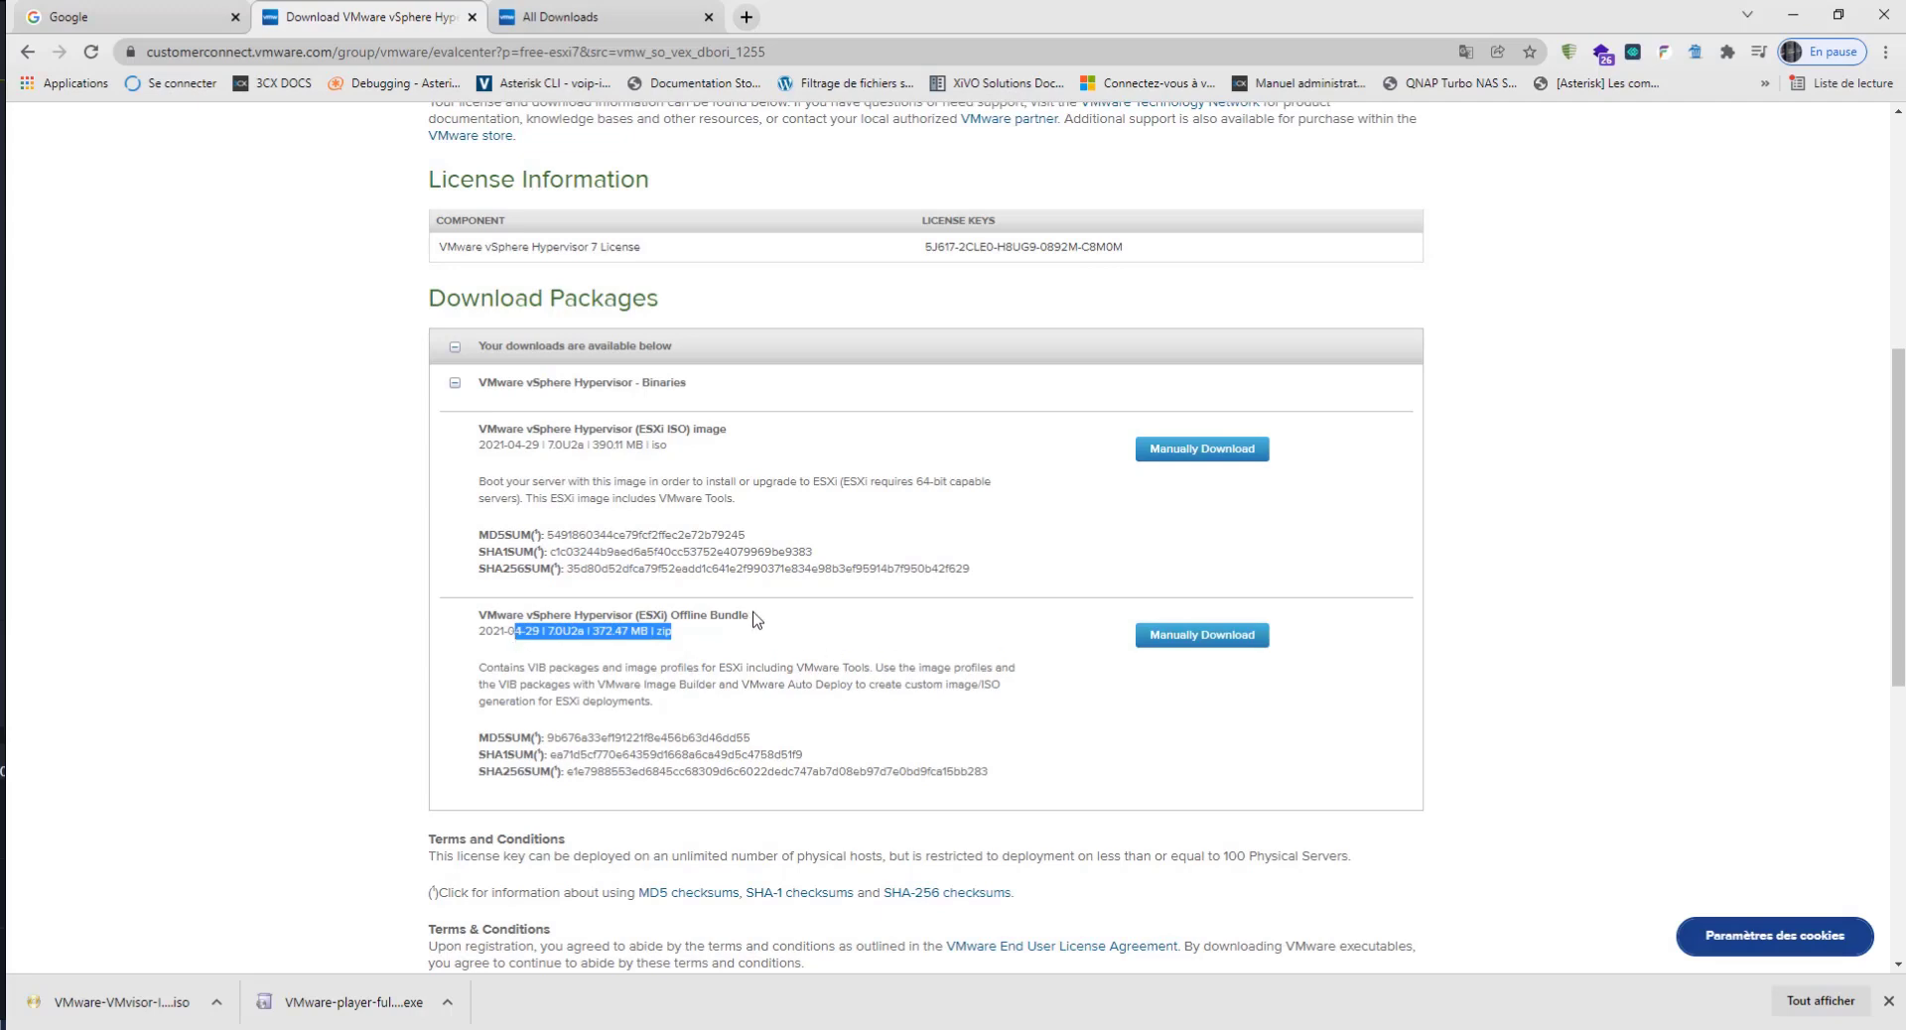
pyautogui.click(693, 648)
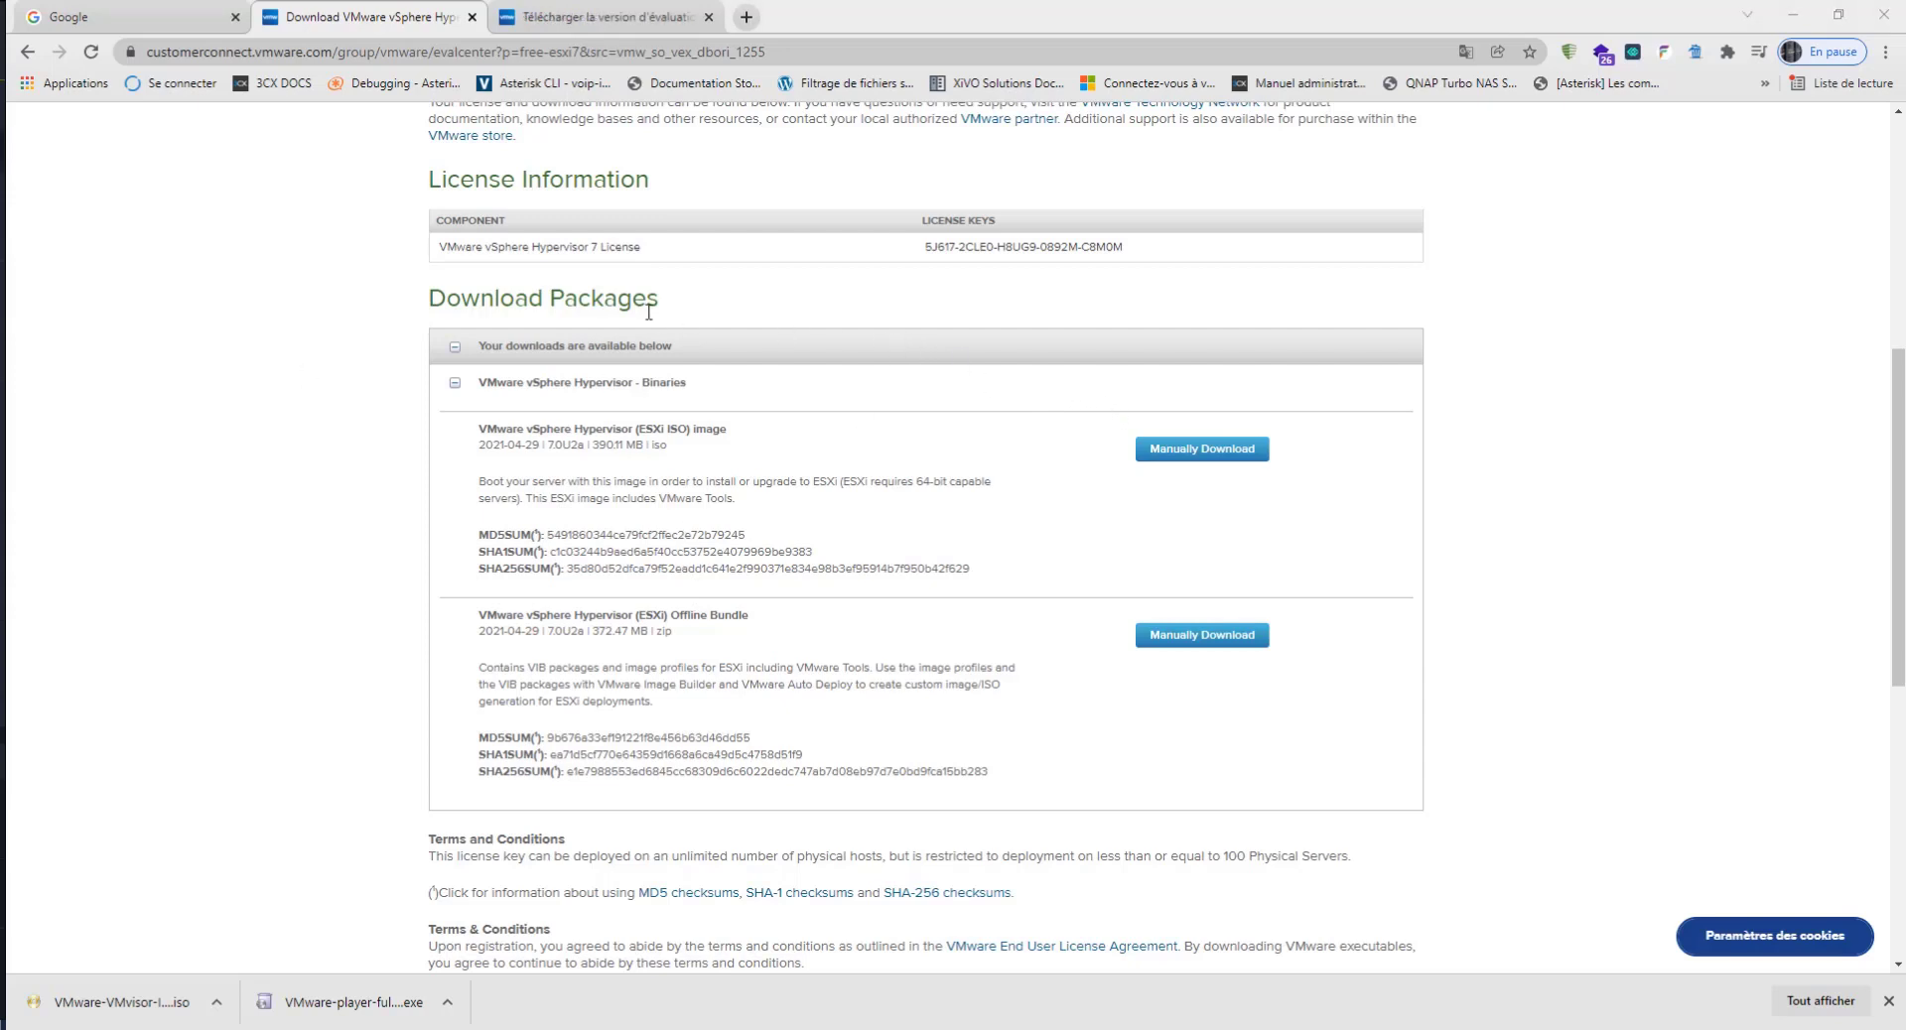
# Step: Compare the free Hypervisor licence key section with the vSphere 7.0 evaluation page's trial period and downloadable packages
pyautogui.click(596, 22)
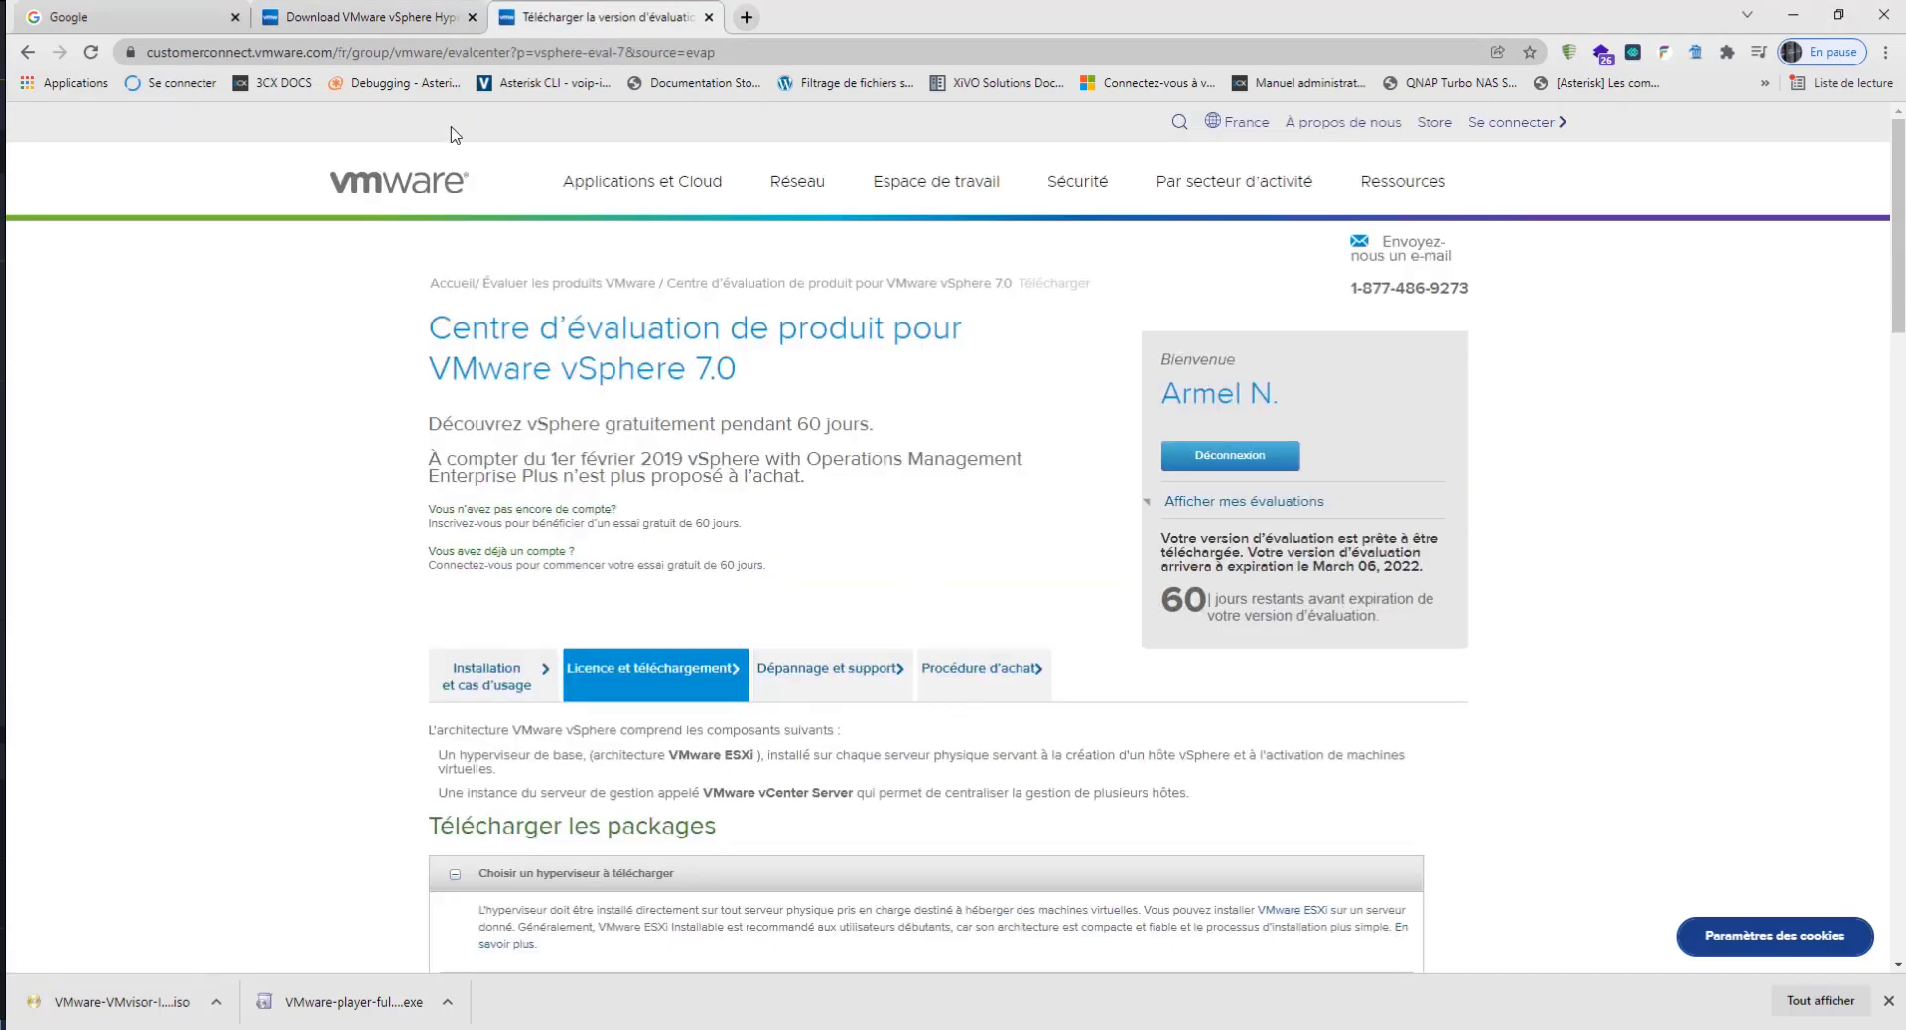
pyautogui.click(409, 20)
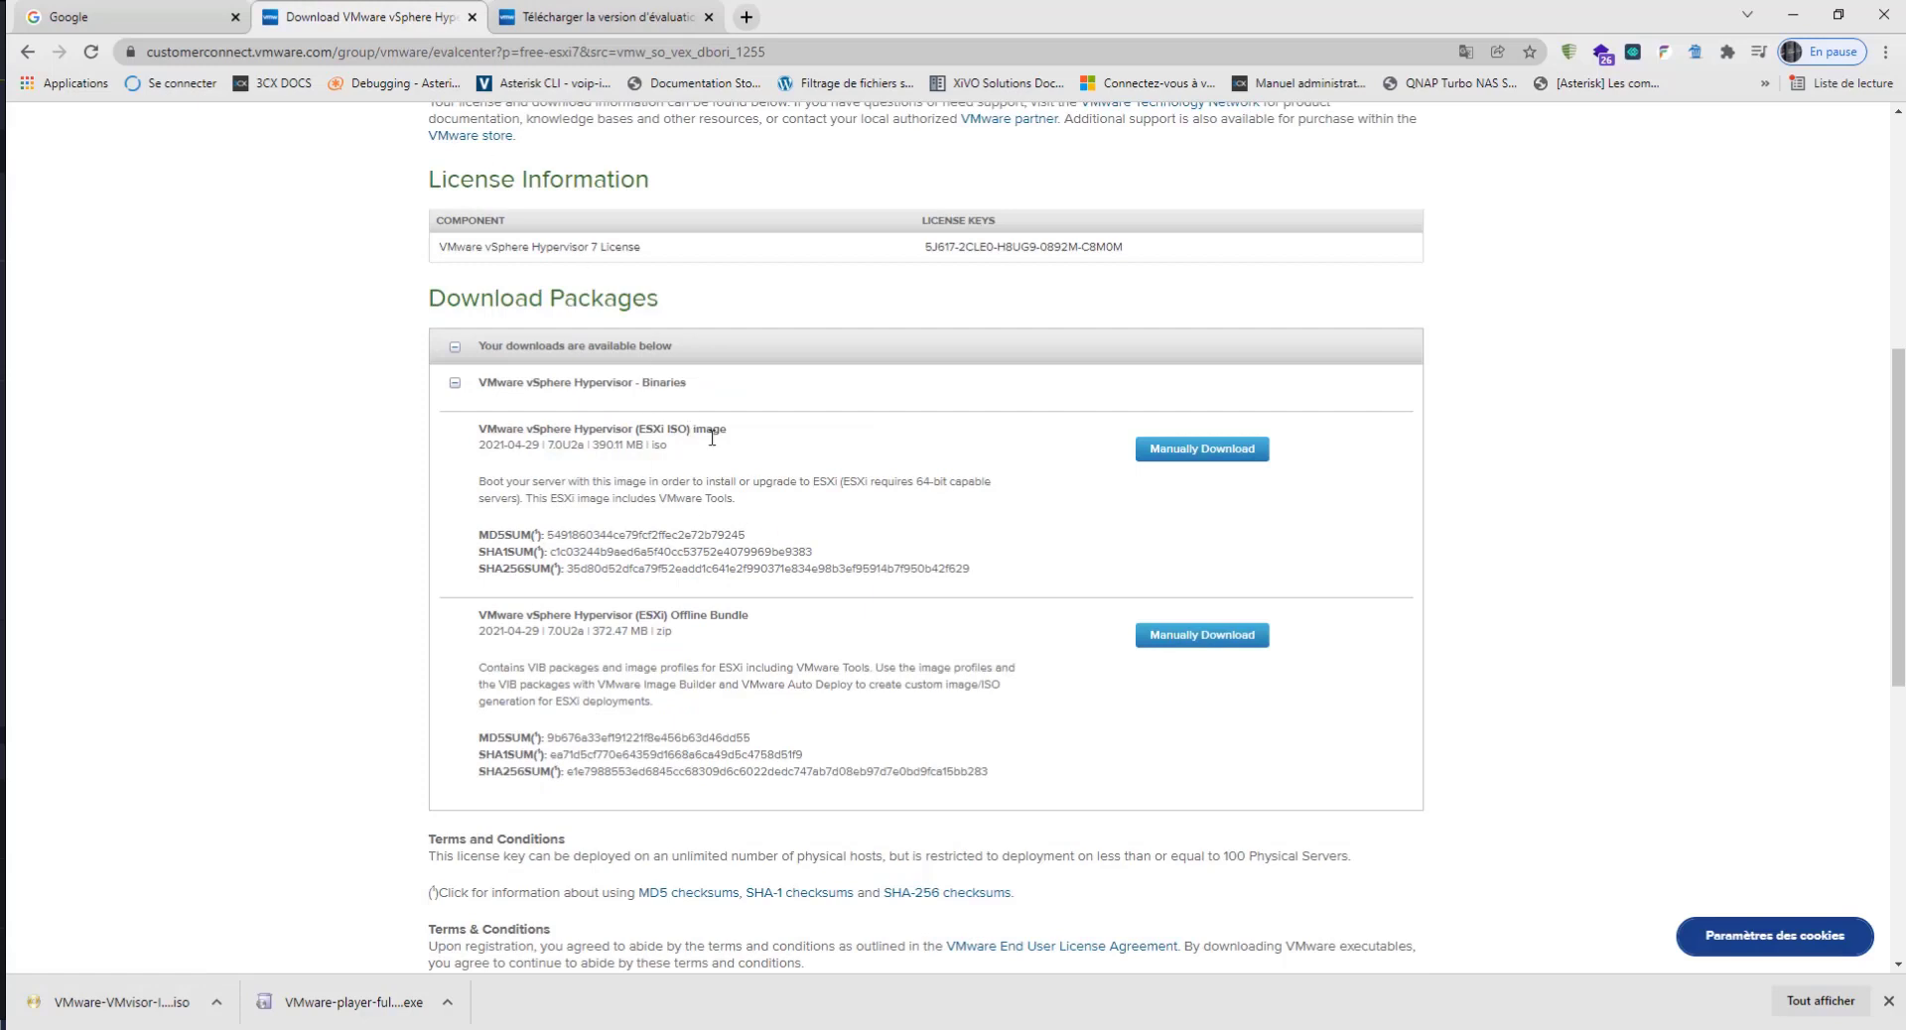
pyautogui.moveTo(1100, 252); pyautogui.dragTo(1123, 248)
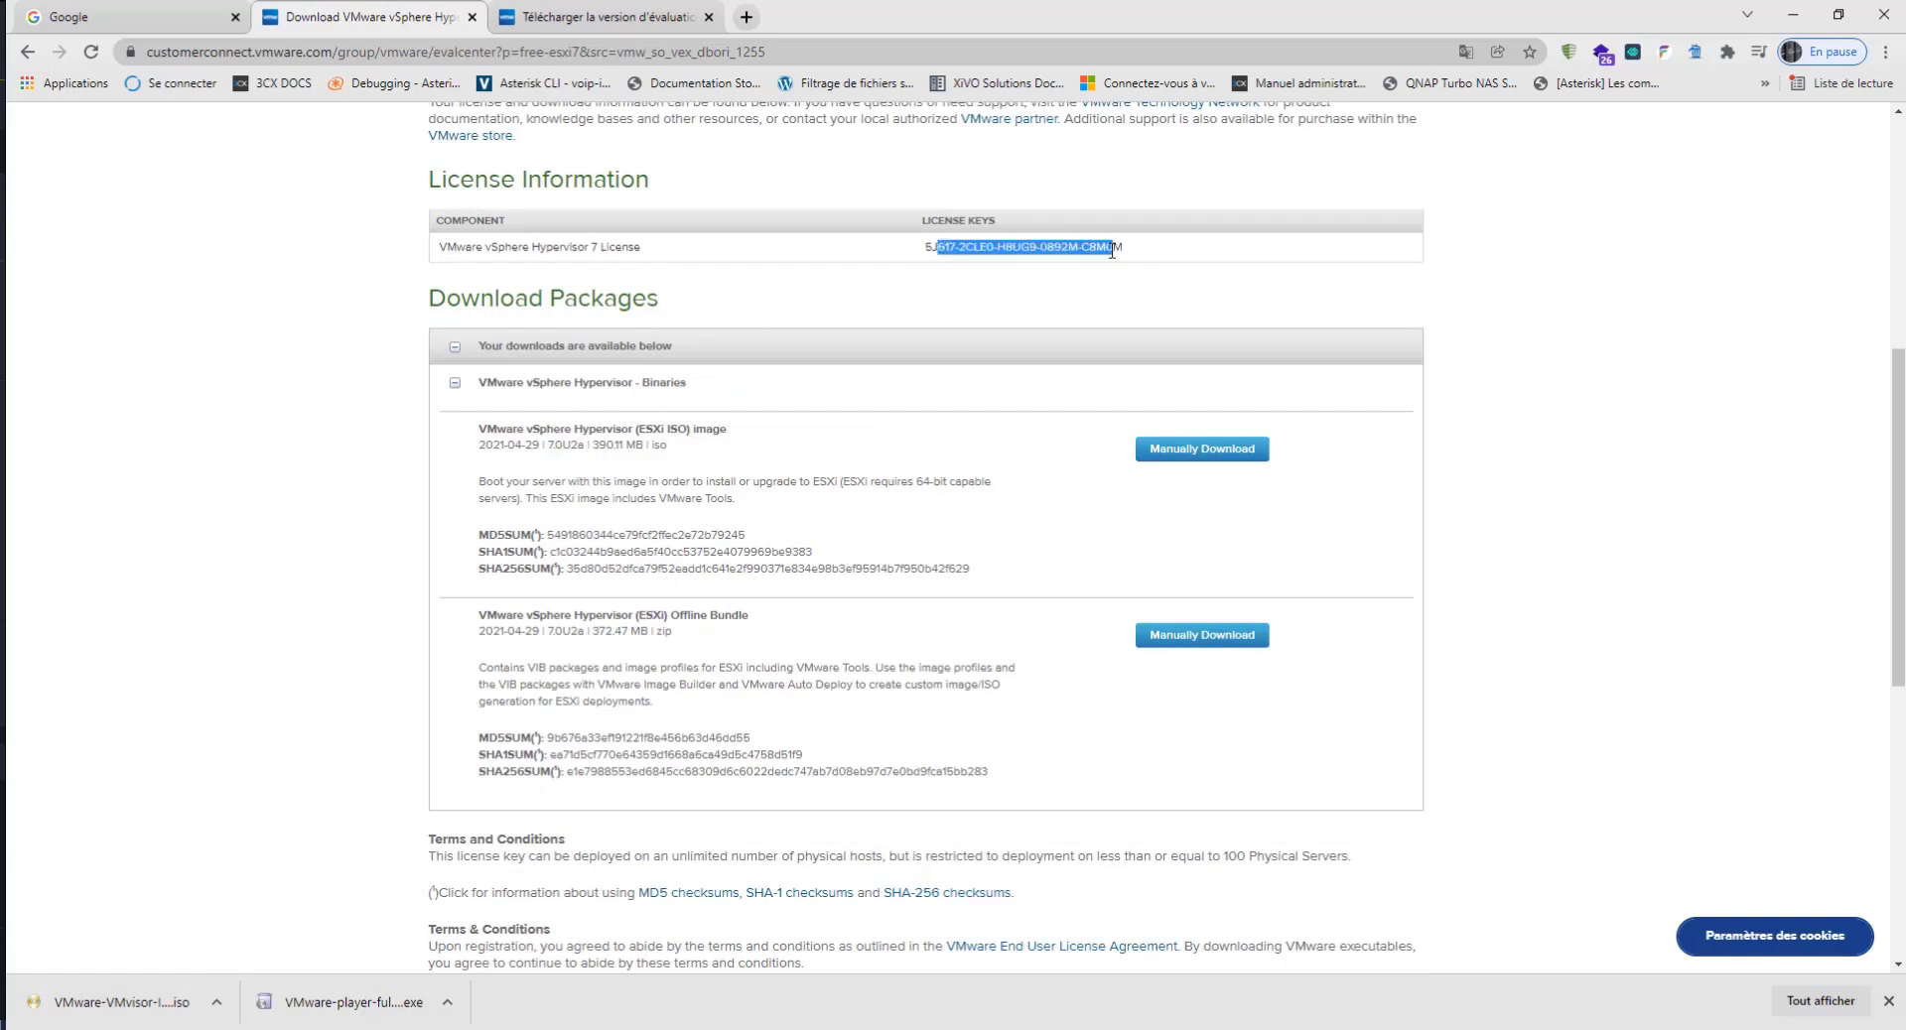
pyautogui.click(610, 17)
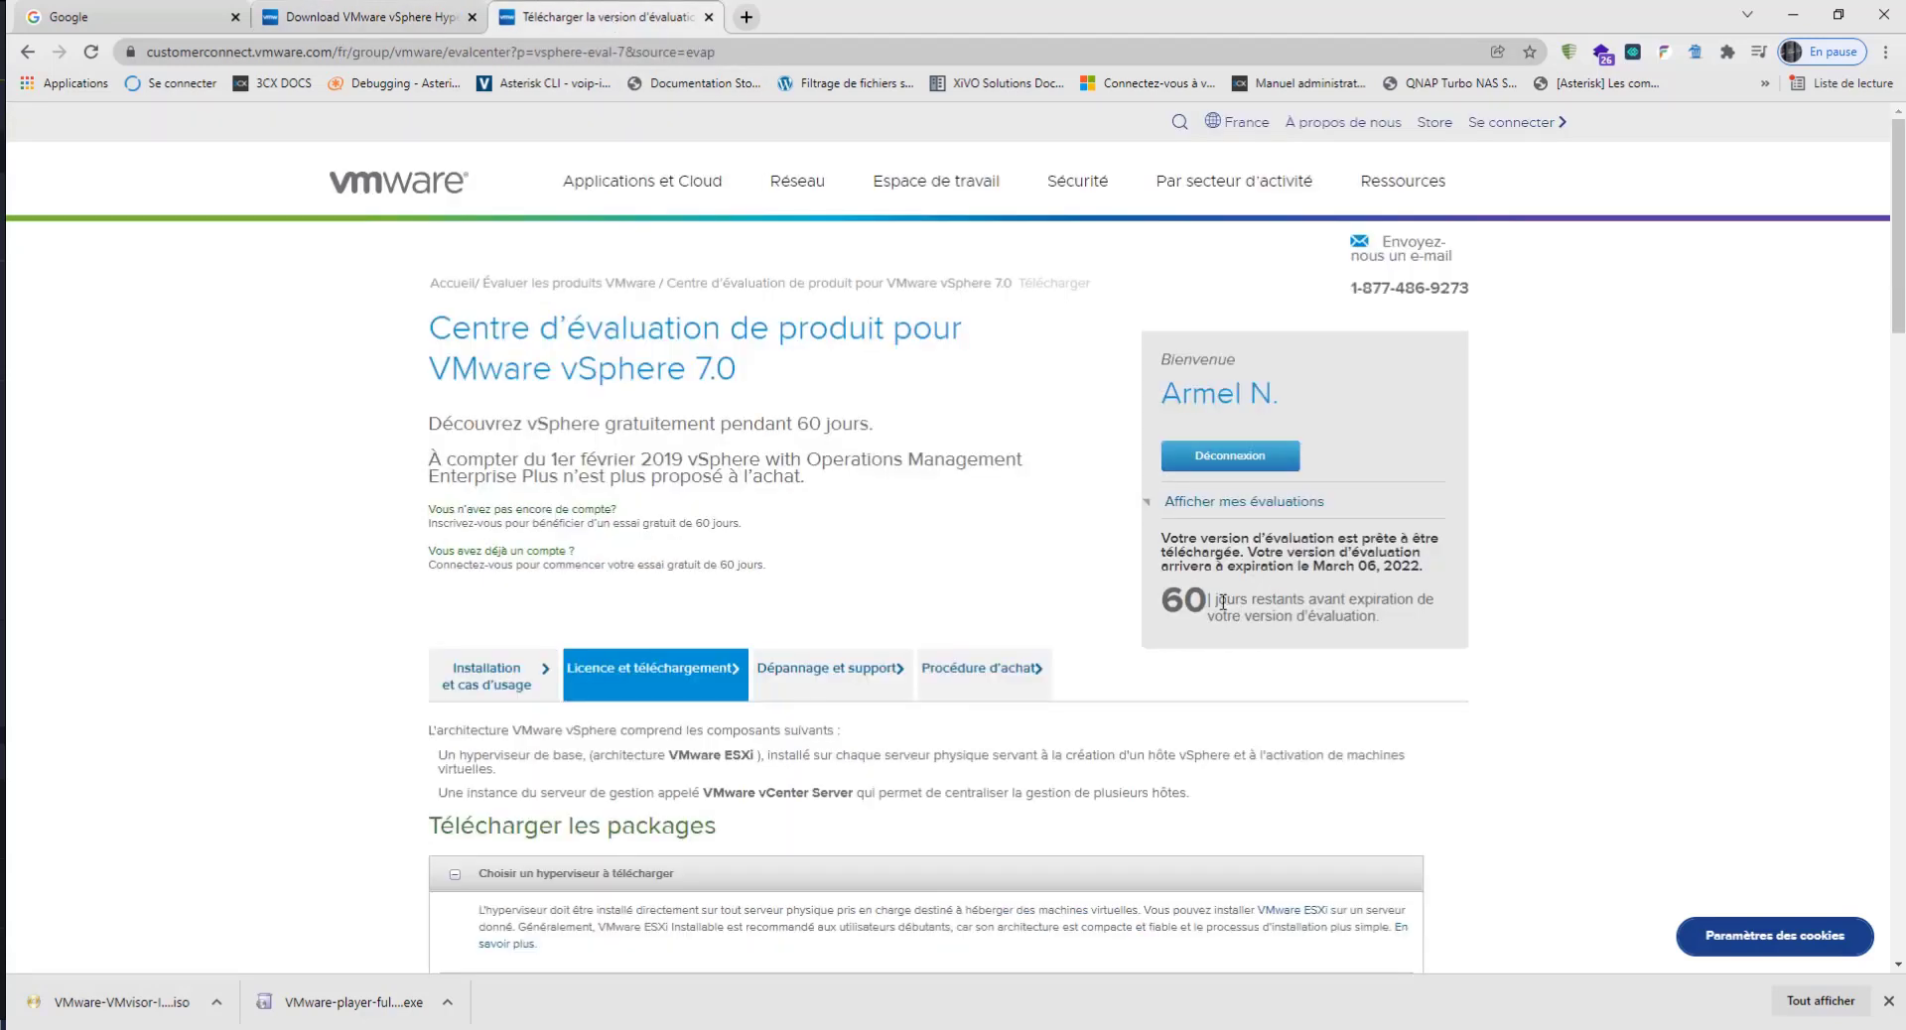
pyautogui.moveTo(1223, 602); pyautogui.dragTo(1171, 602)
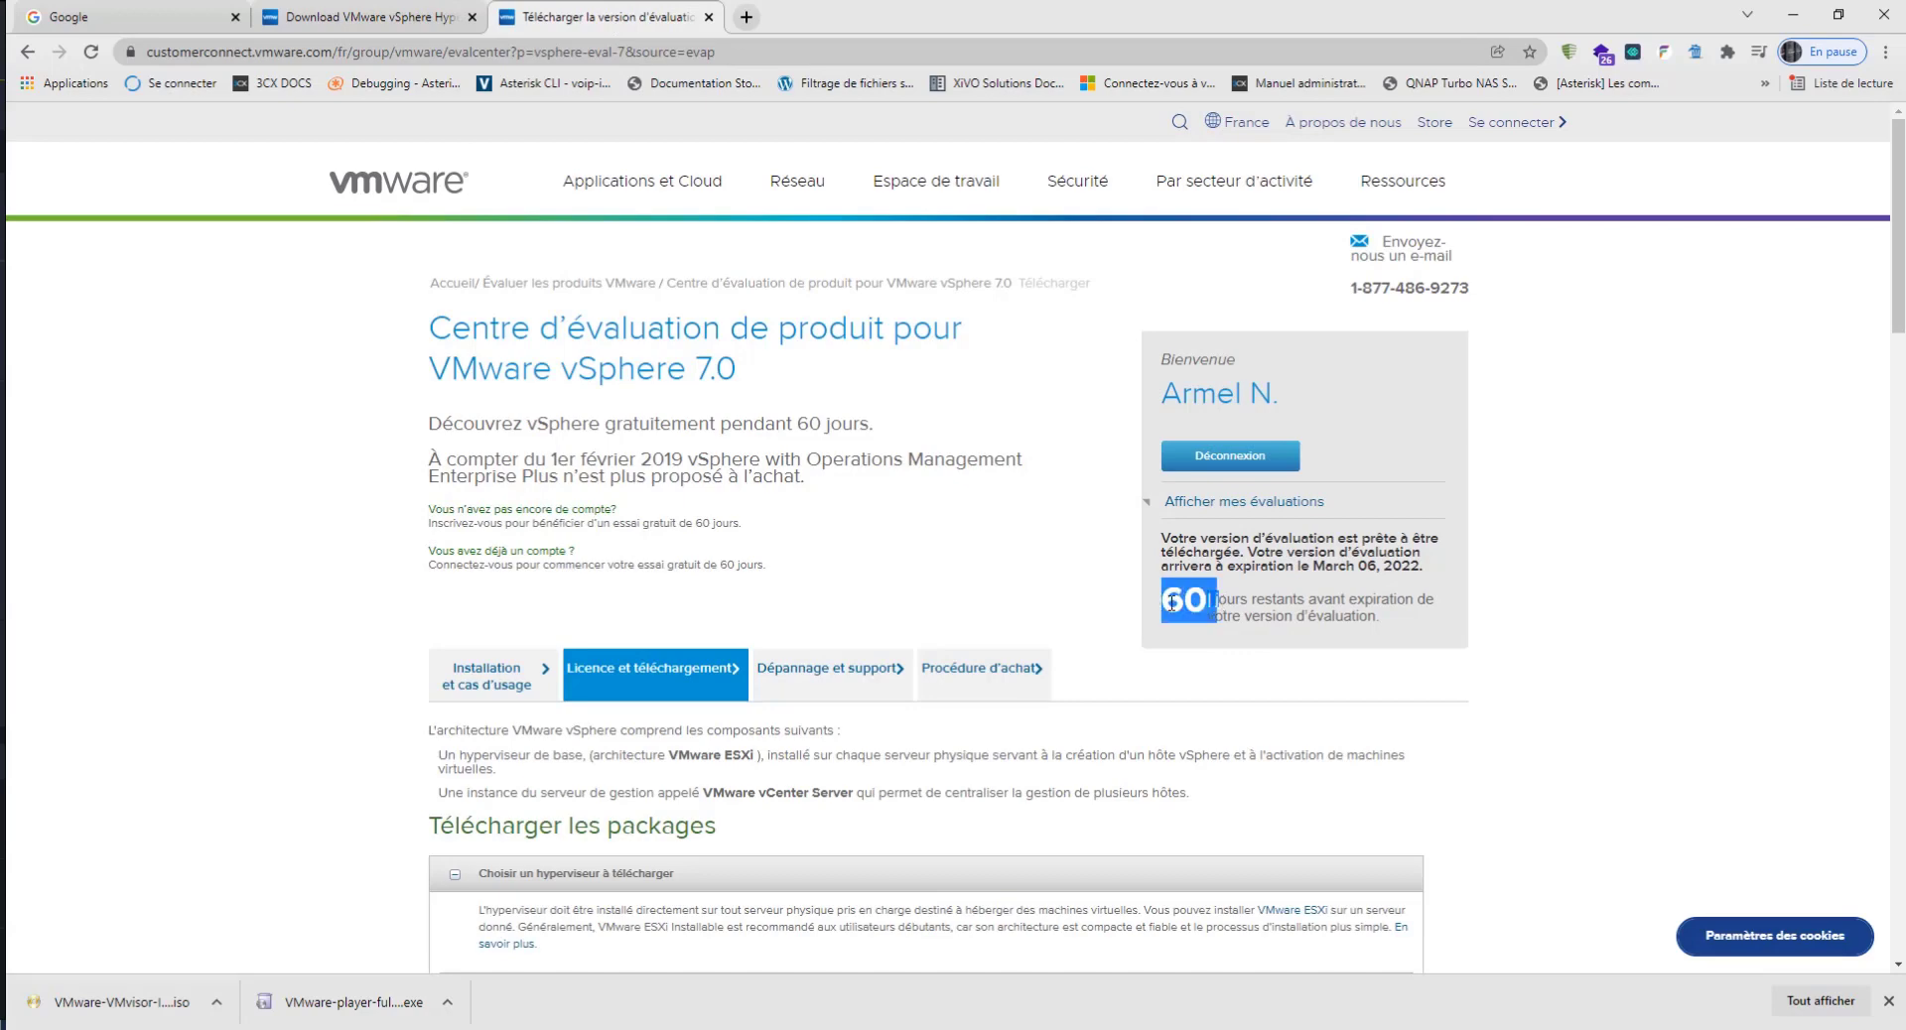
pyautogui.scroll(-5, 900, 717)
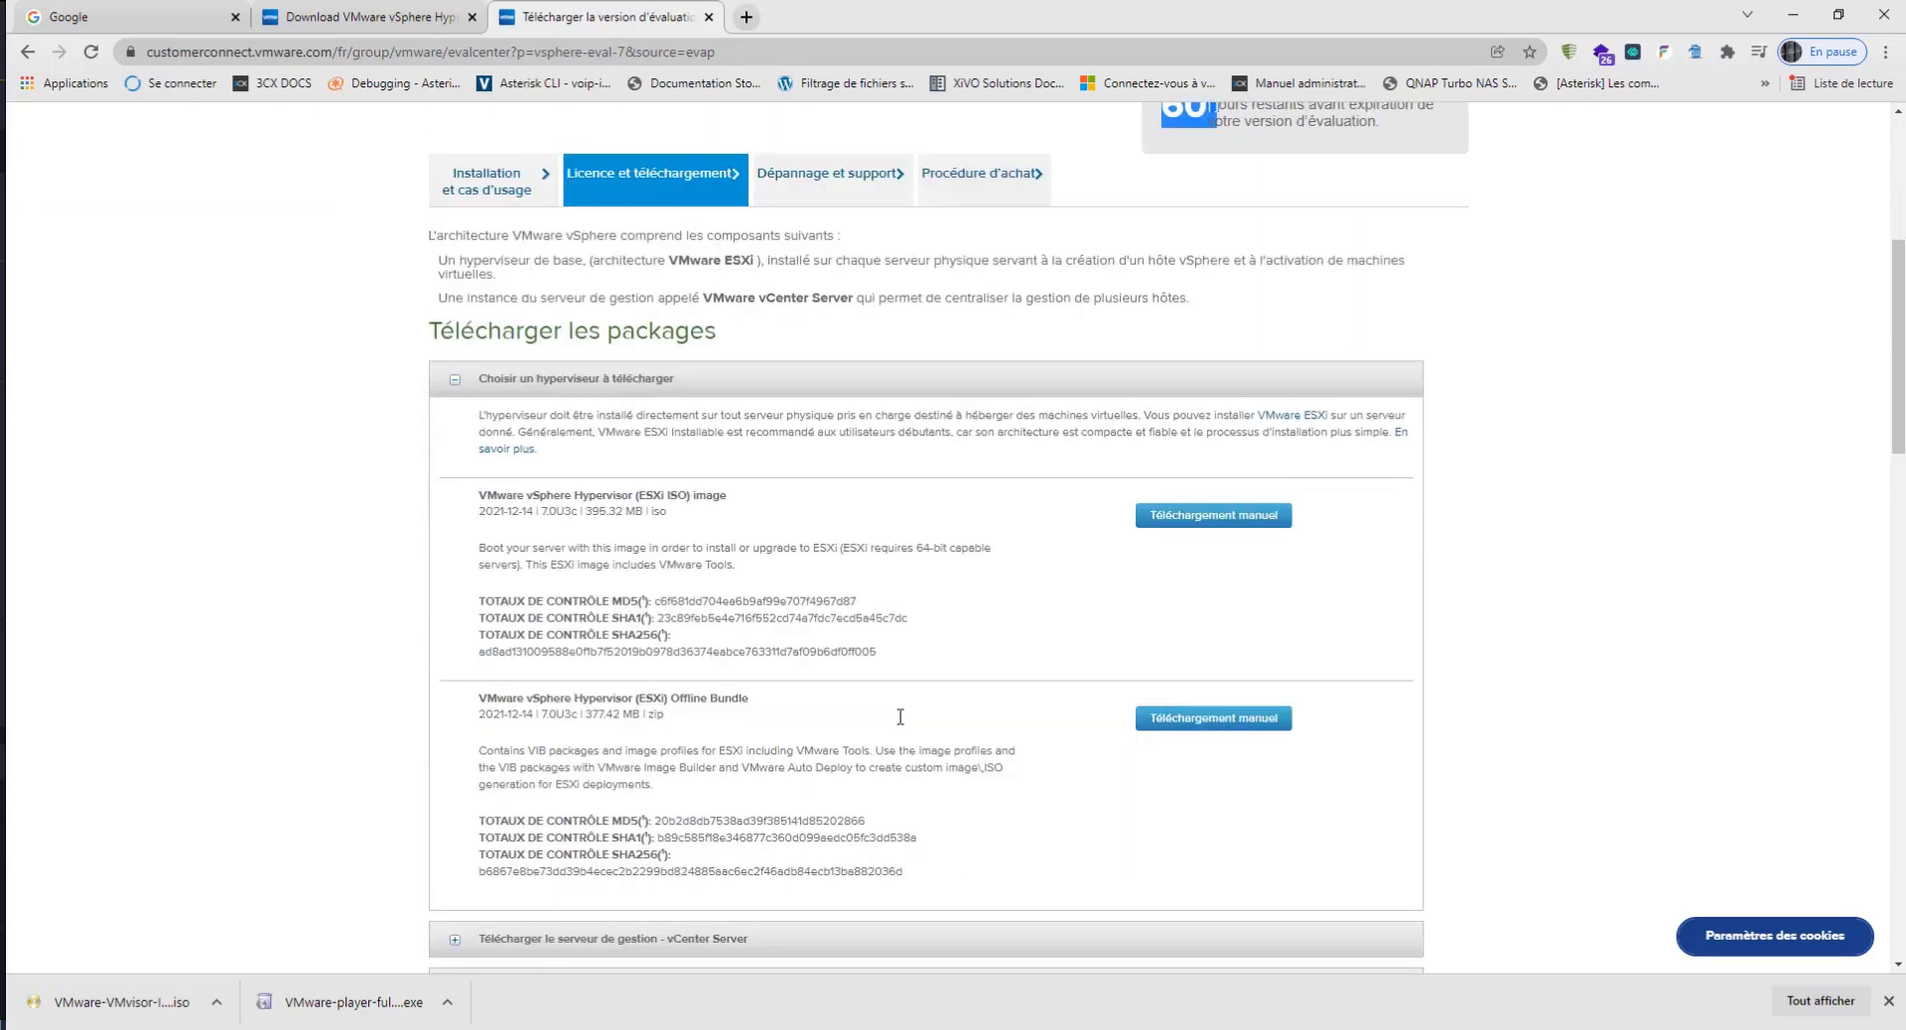
pyautogui.scroll(-1, 900, 717)
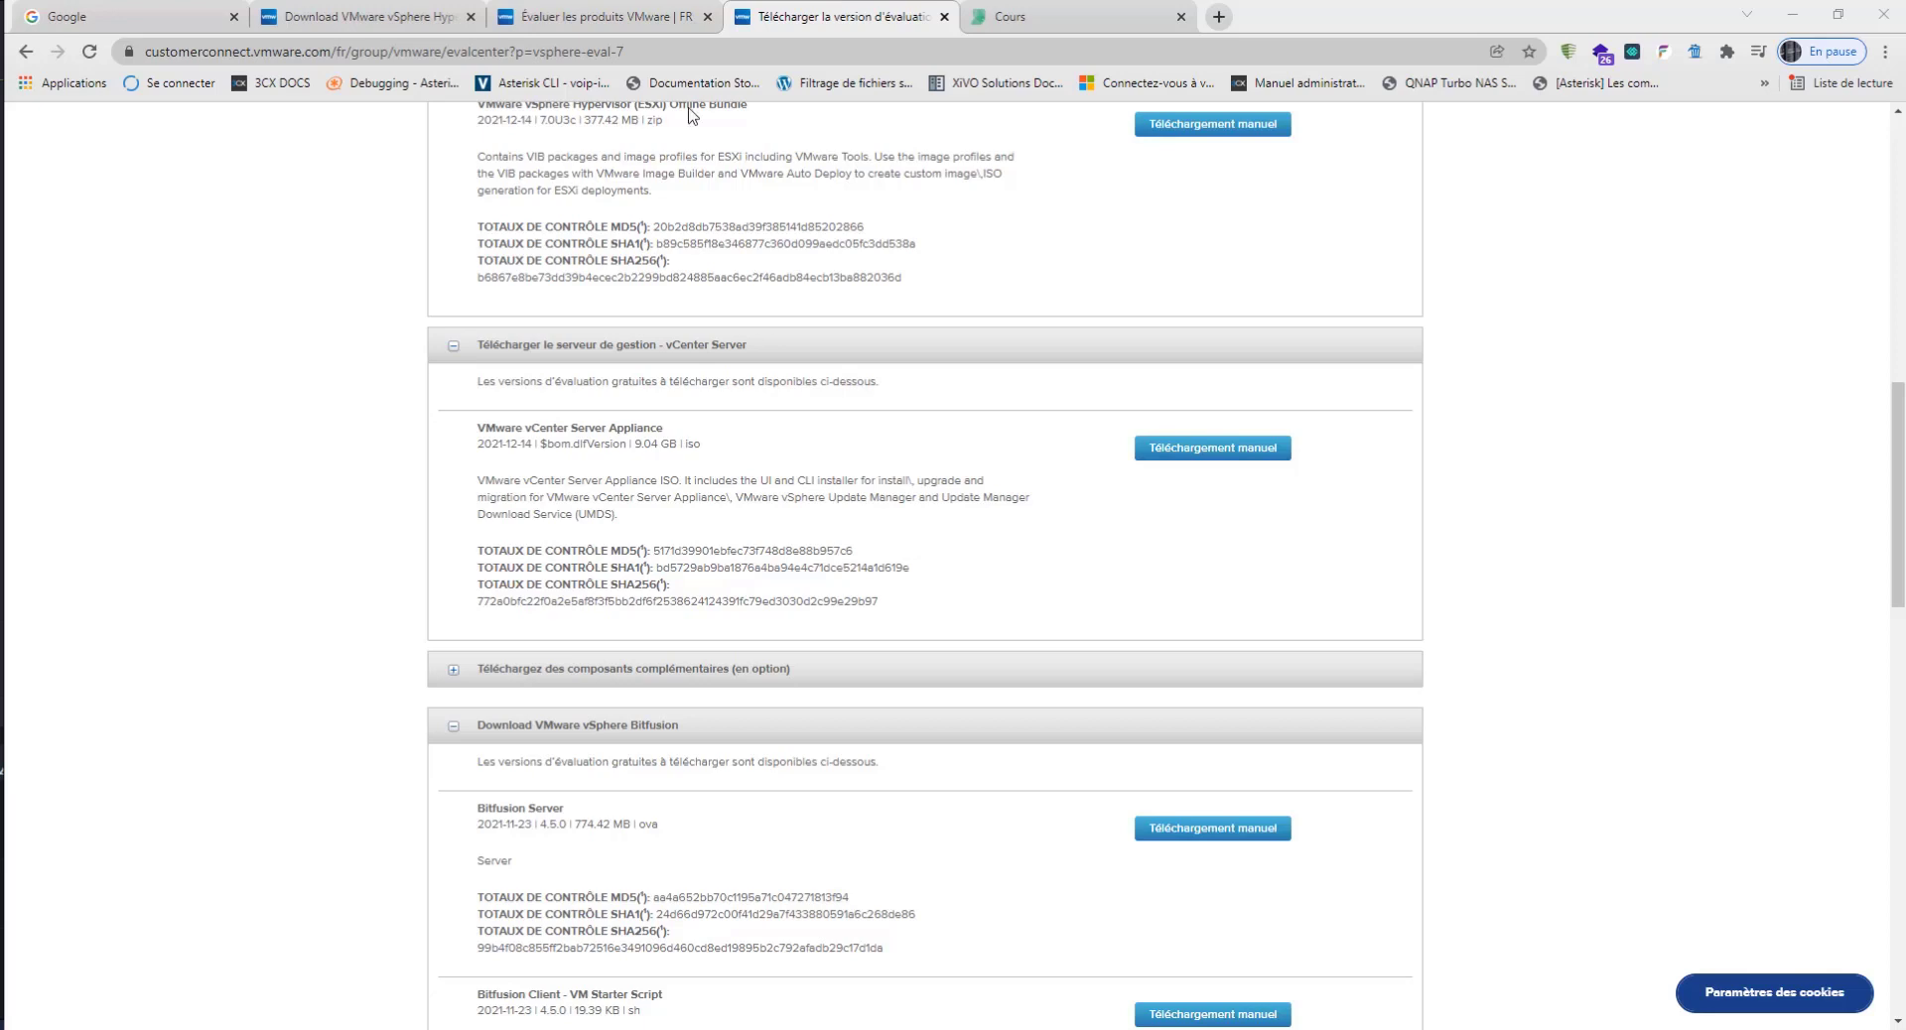
# Step: Switch to the Cours page and open the details of the course "VirtualBox Et VMware - Les Fondamentaux"
pyautogui.click(1067, 26)
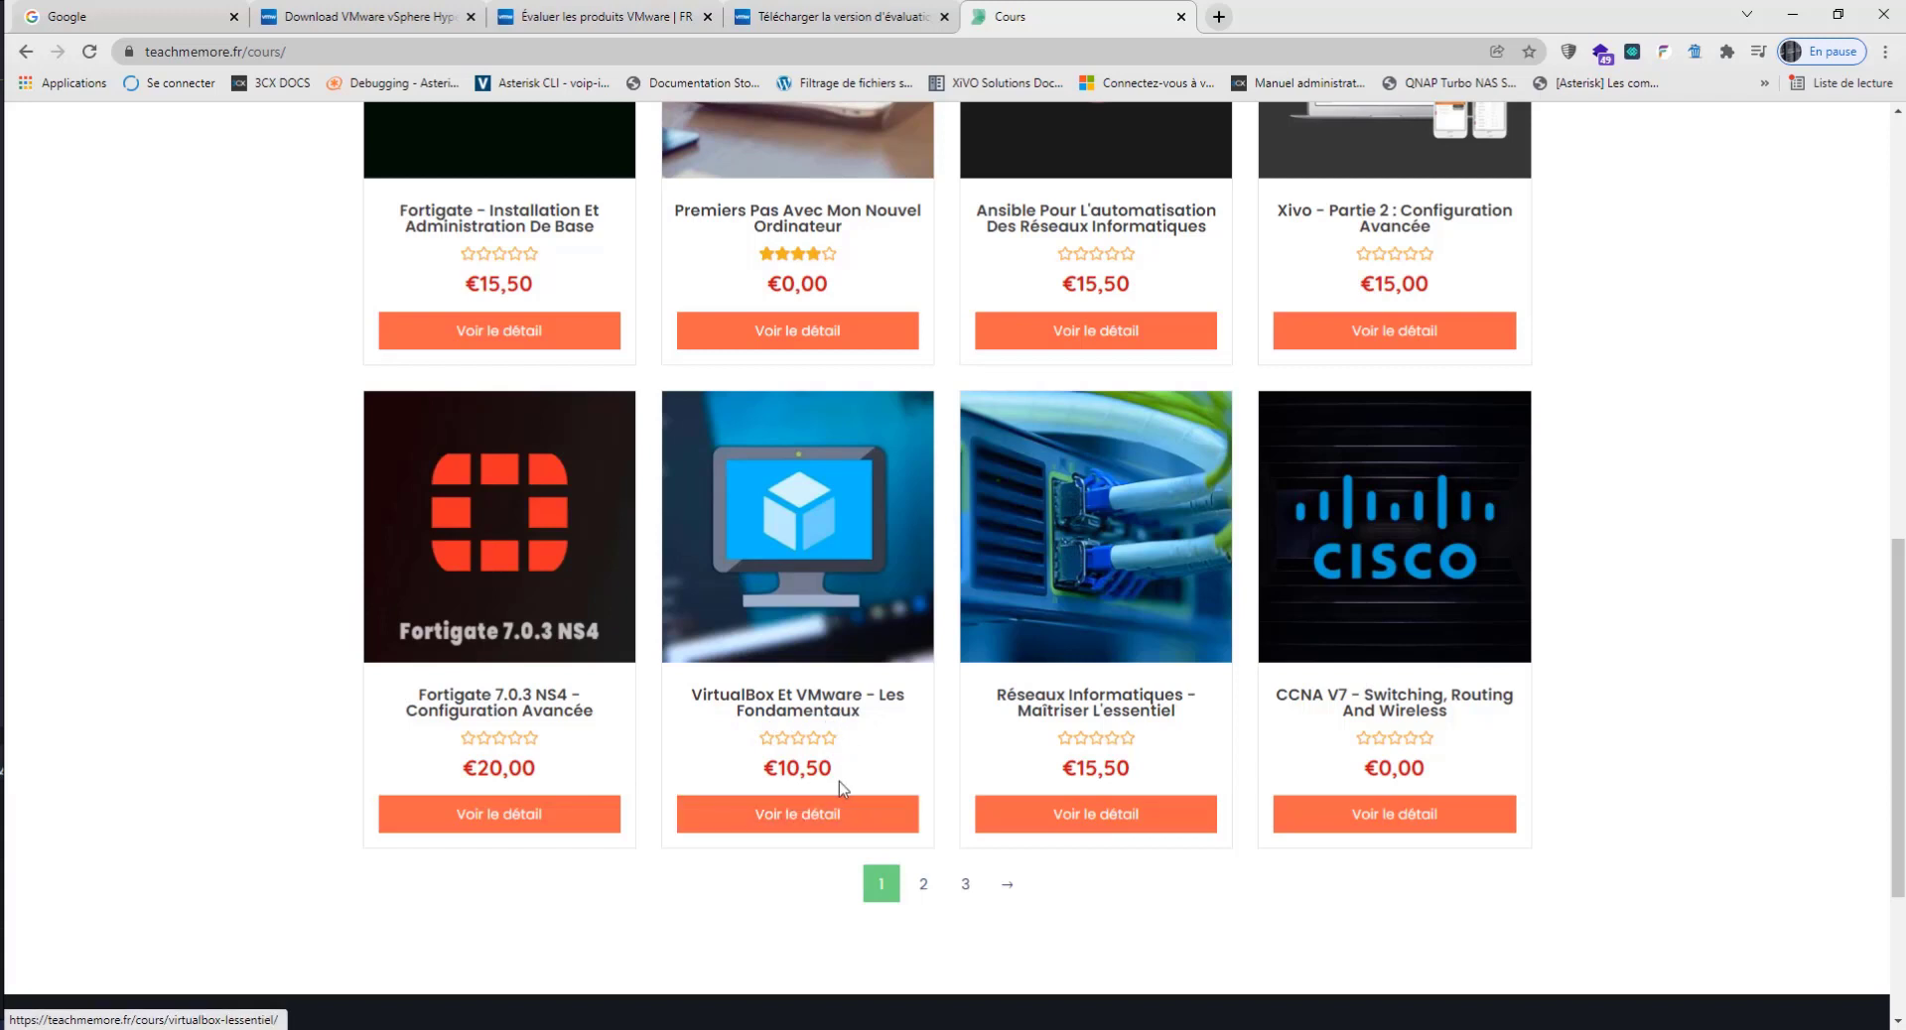
pyautogui.click(809, 822)
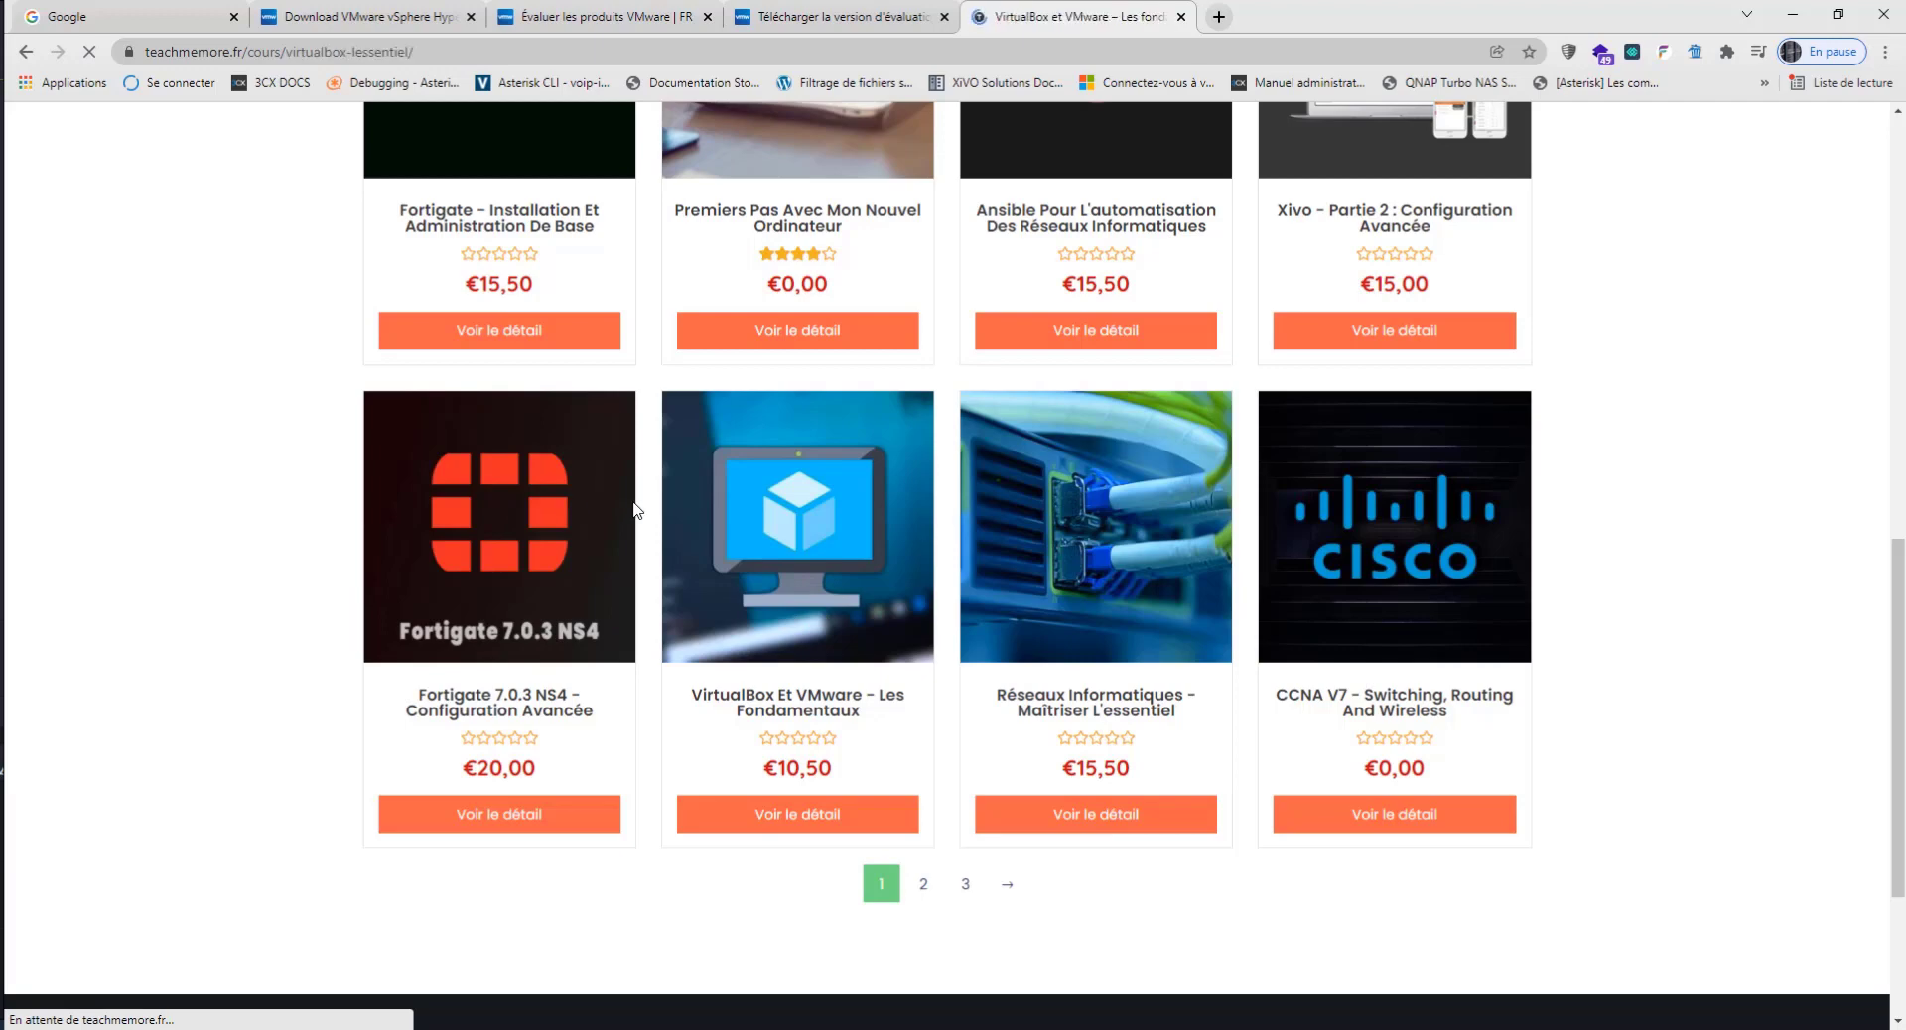
# Step: Examine the detailed lesson list of the VirtualBox et VMware course, down to the VMware Workstation Pro chapter
pyautogui.scroll(-1, 695, 506)
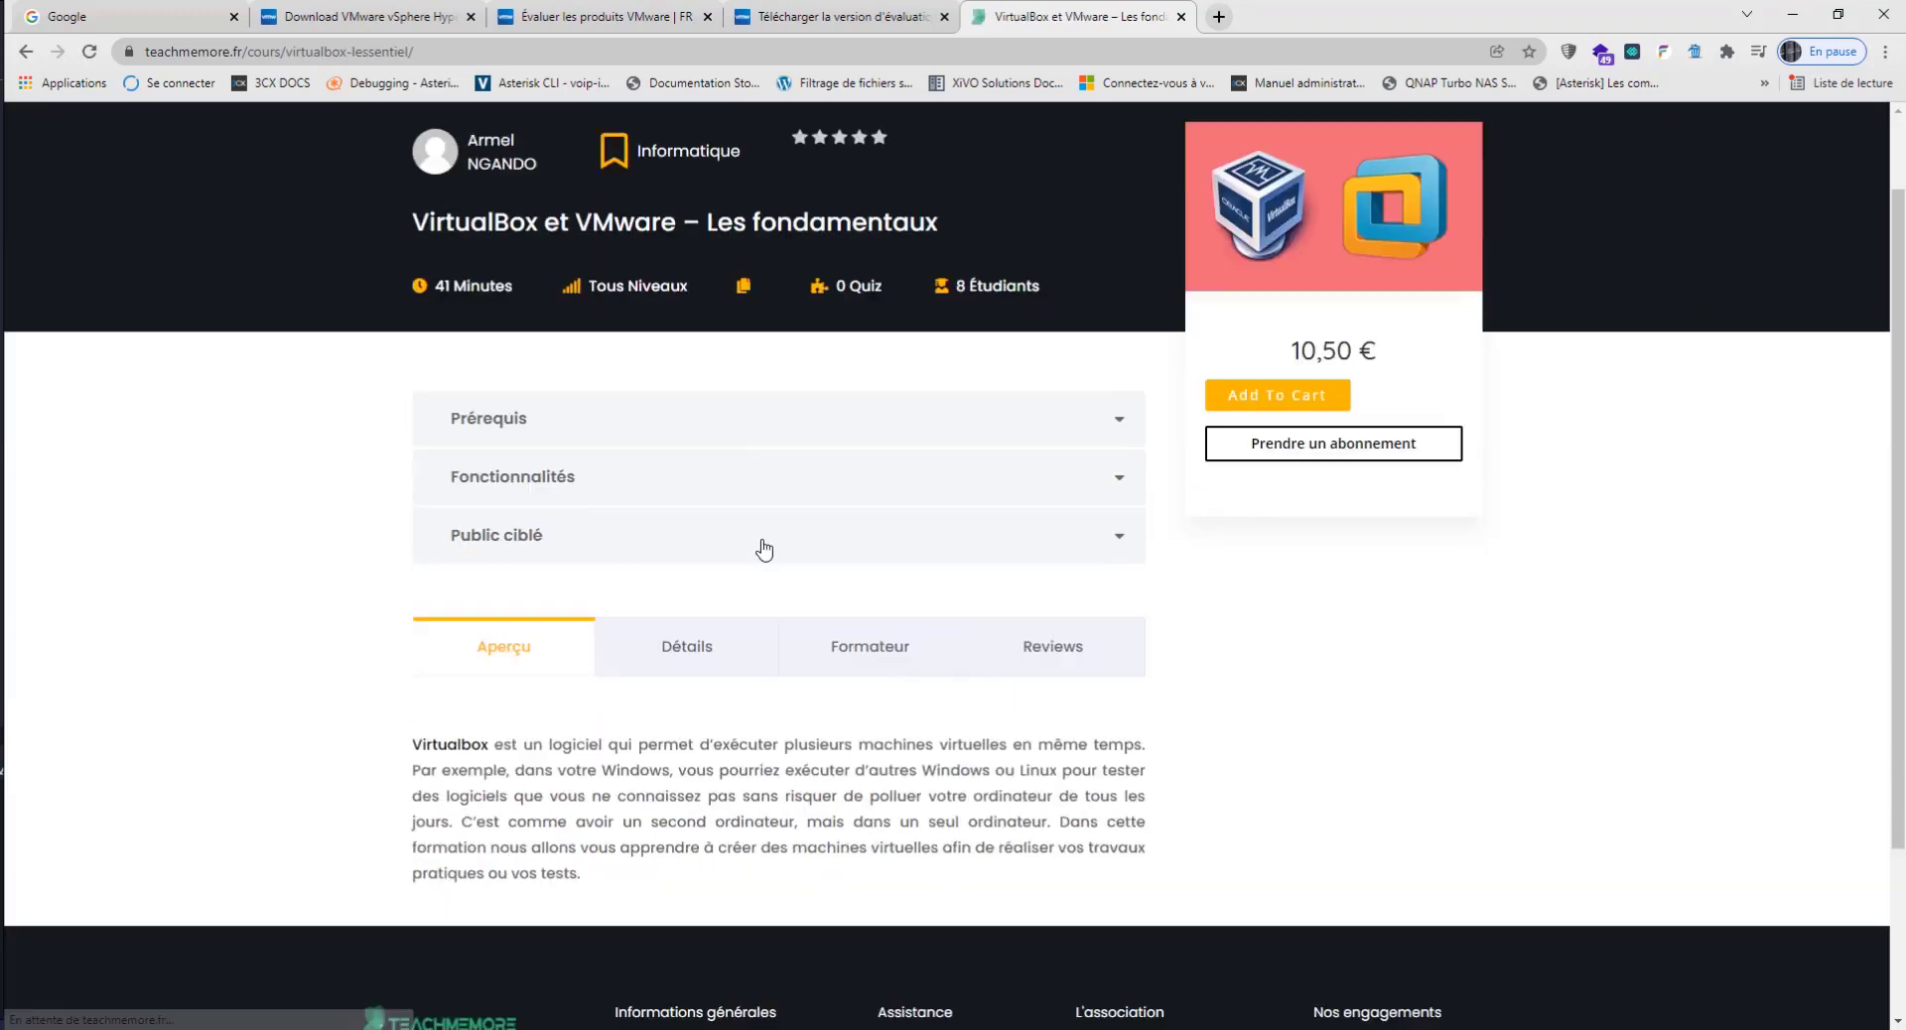
pyautogui.click(700, 647)
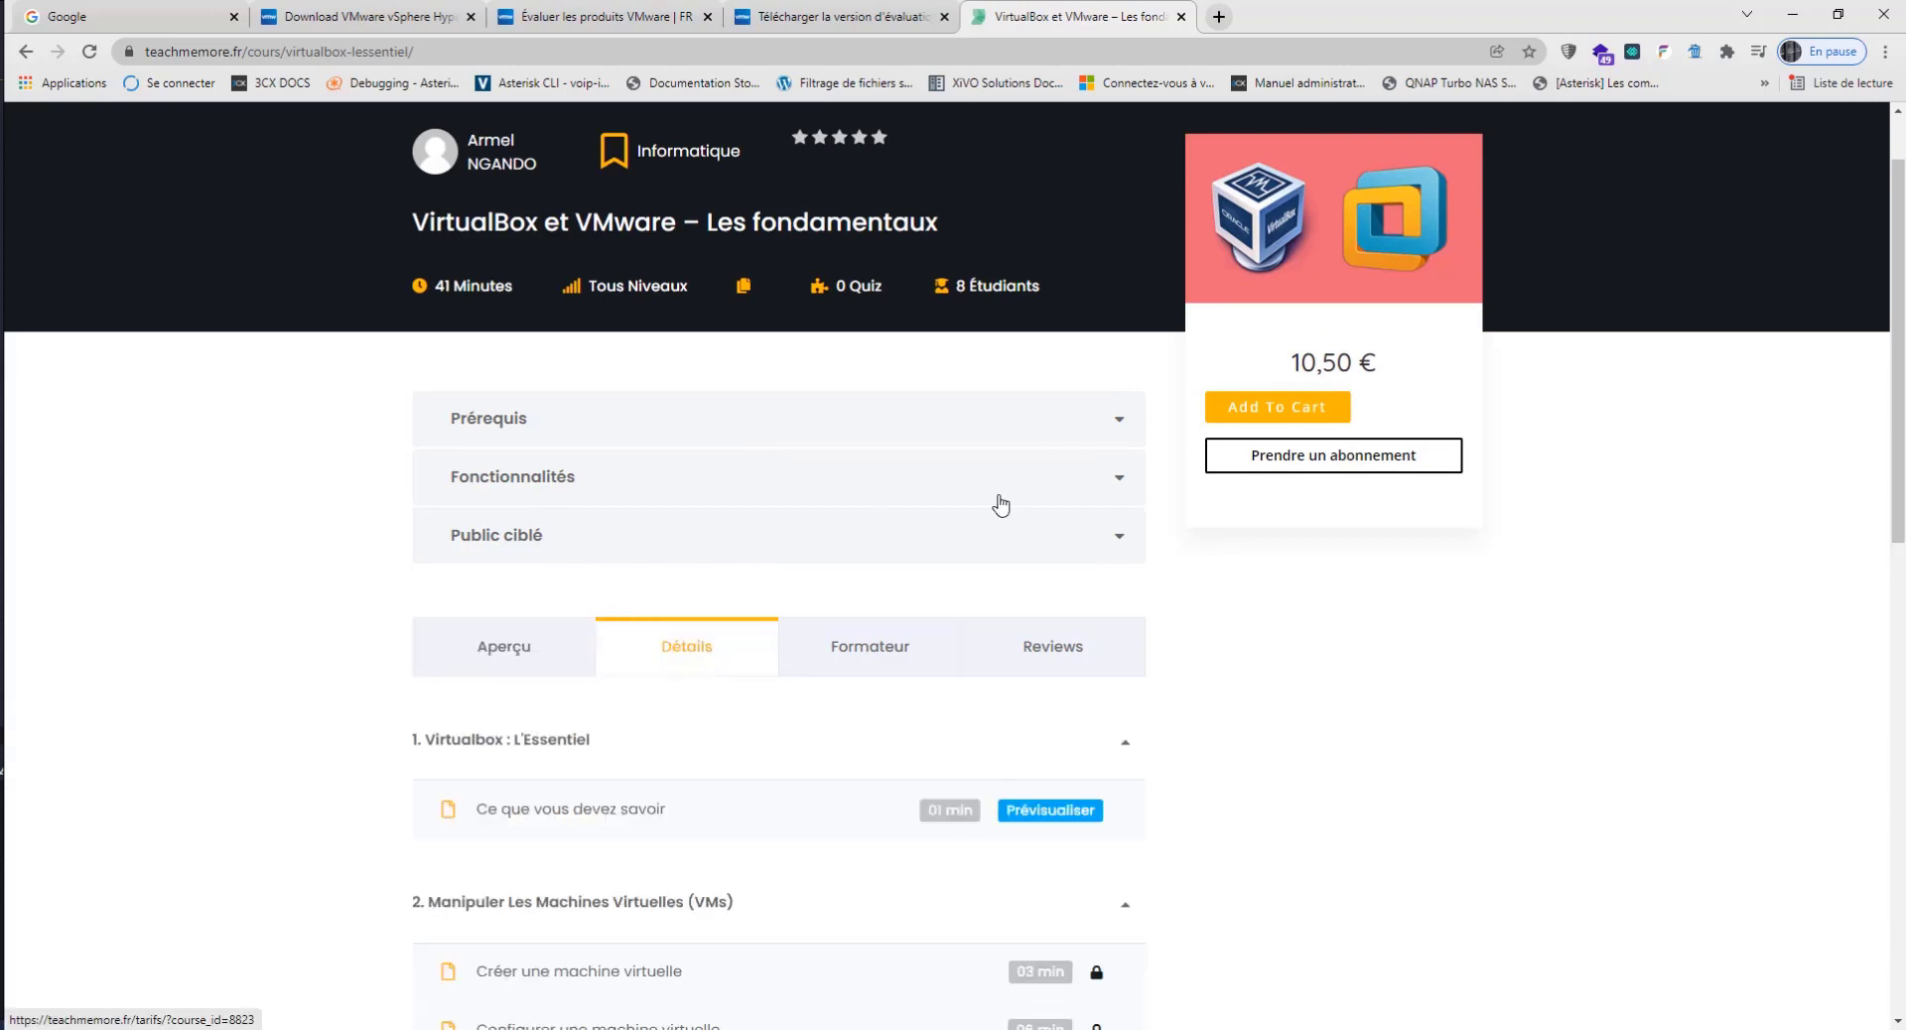
pyautogui.scroll(-2, 1077, 457)
pyautogui.scroll(-9, 1067, 460)
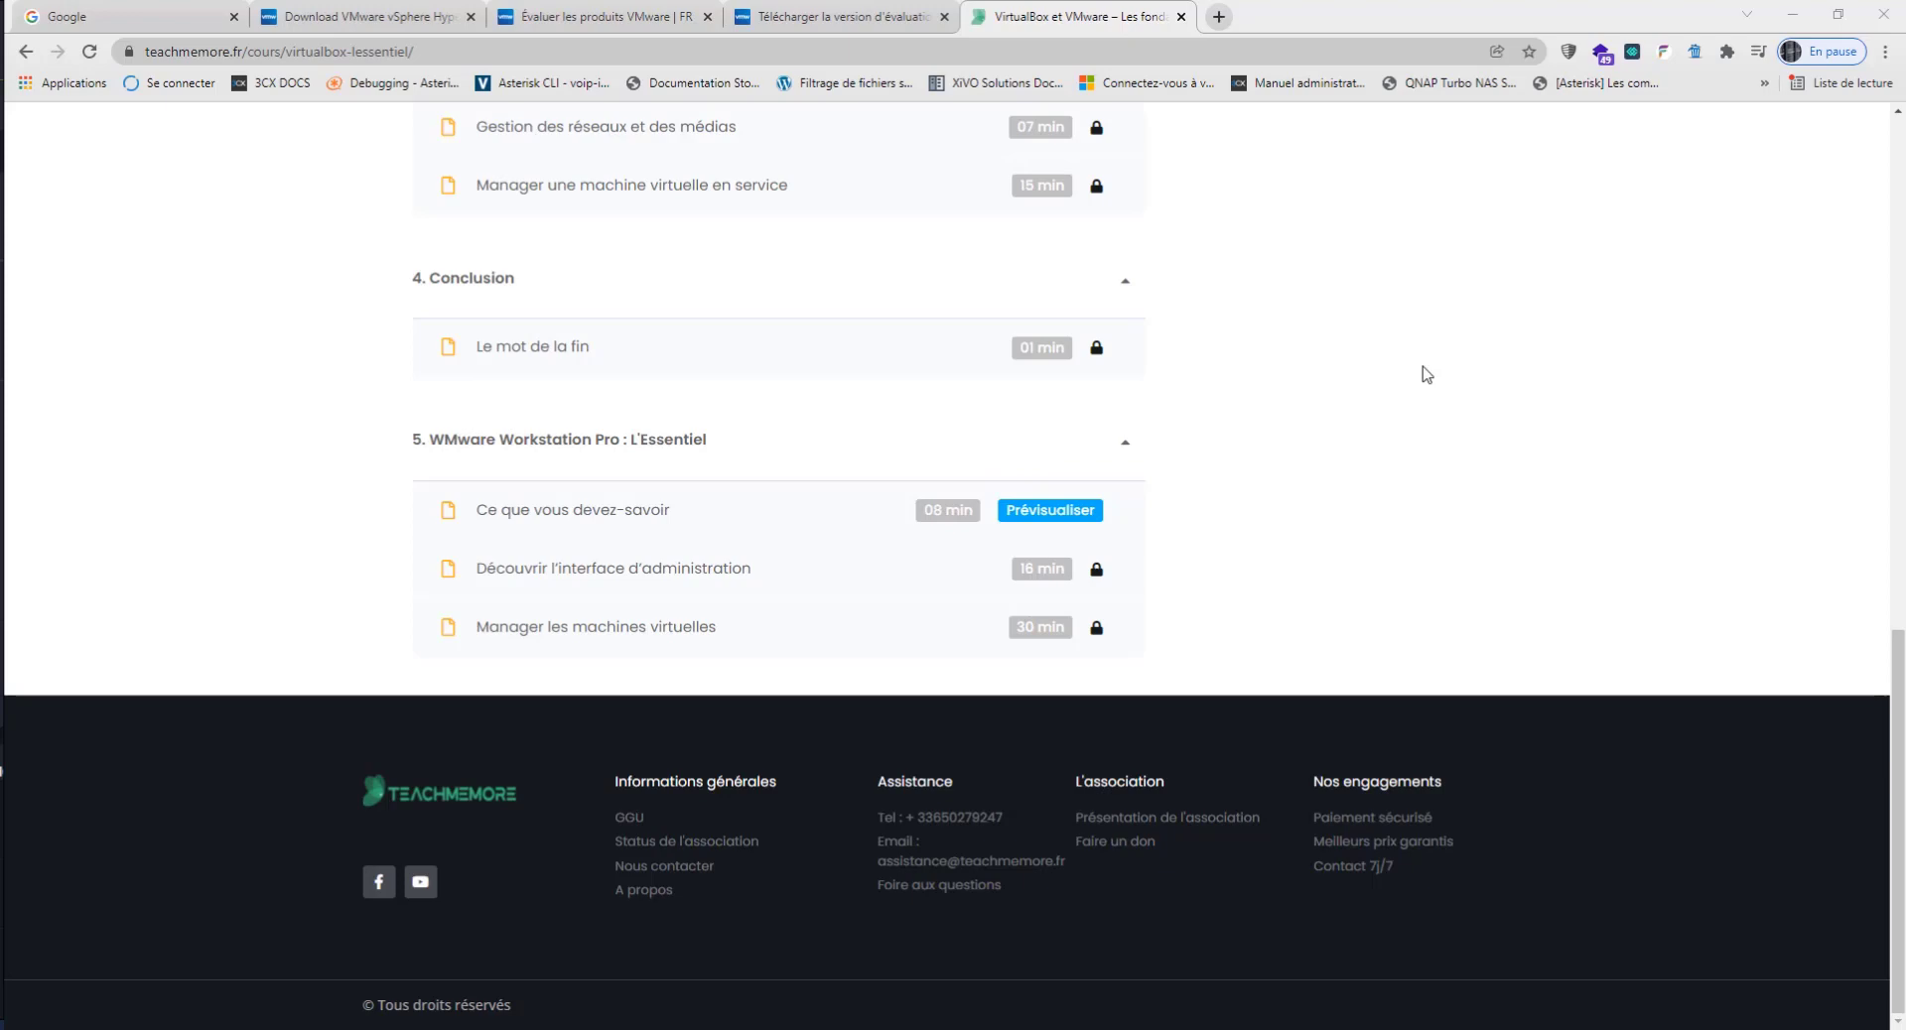
# Step: Switch to VMware Workstation and start a new virtual machine with the Typical configuration
pyautogui.click(1792, 15)
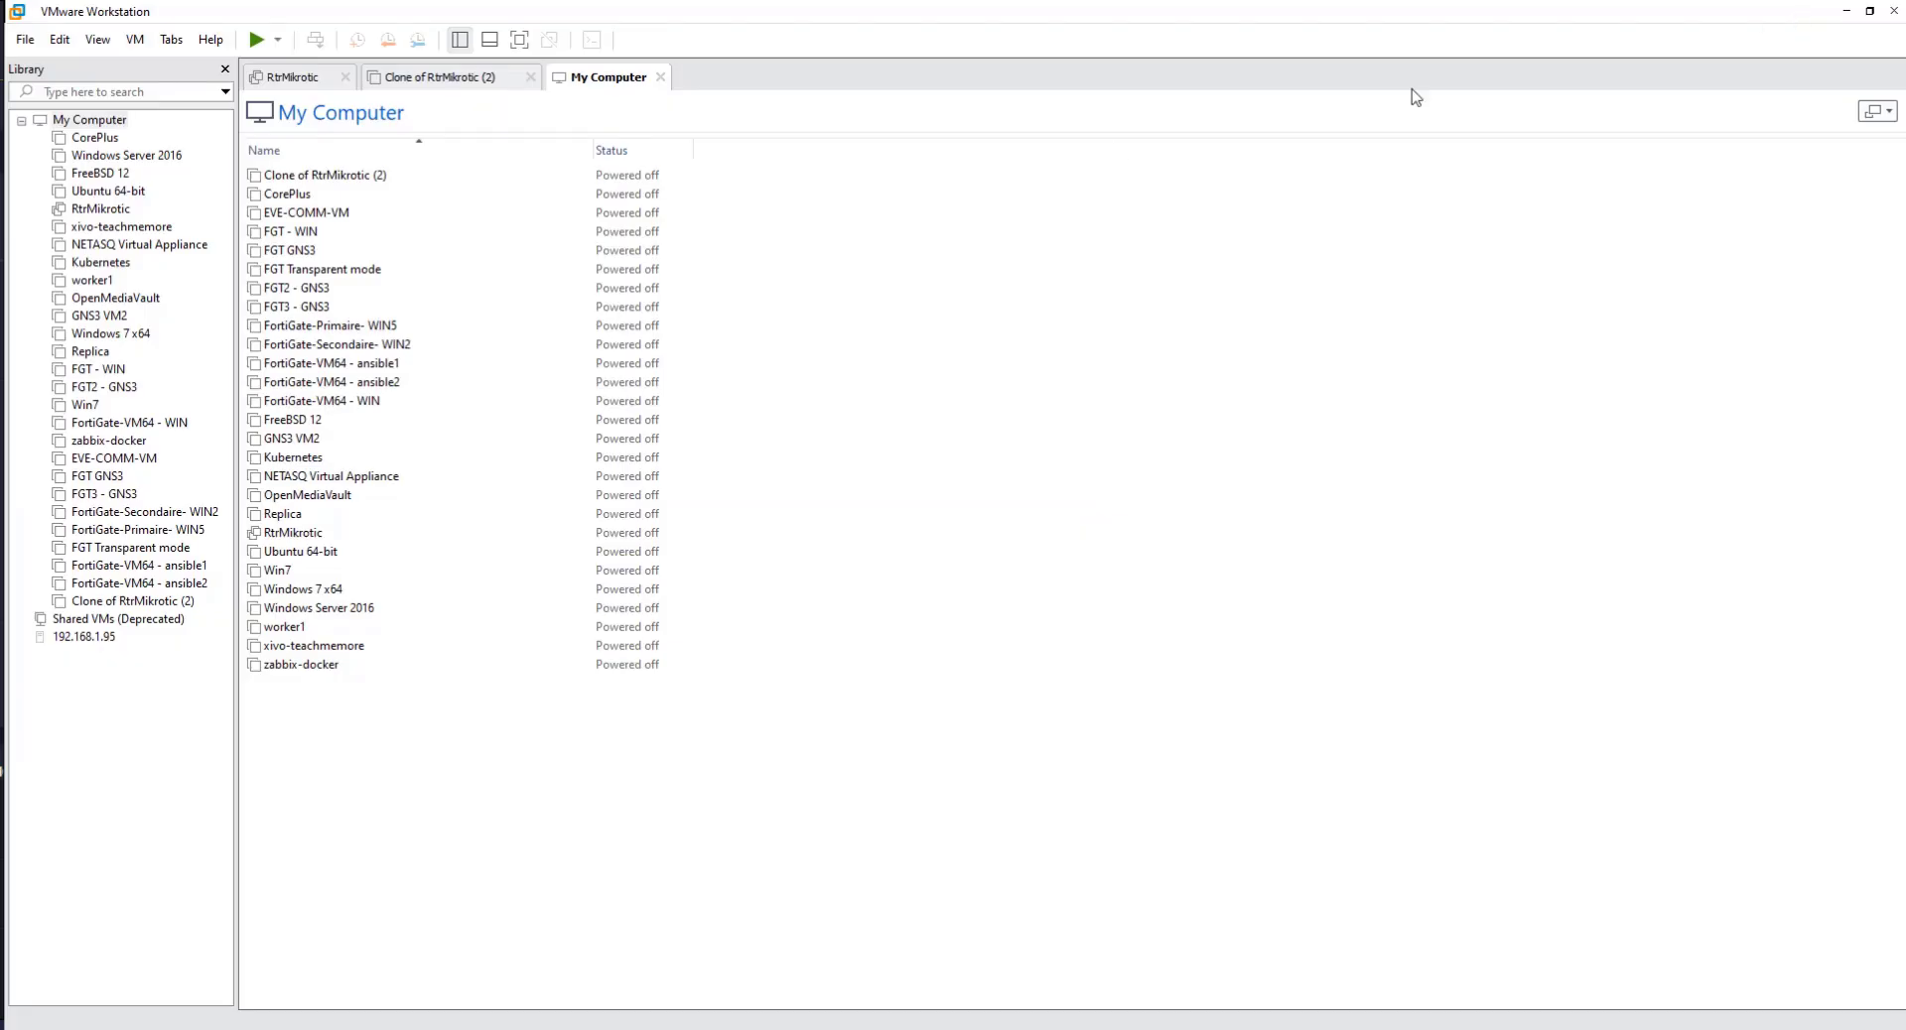
pyautogui.click(25, 39)
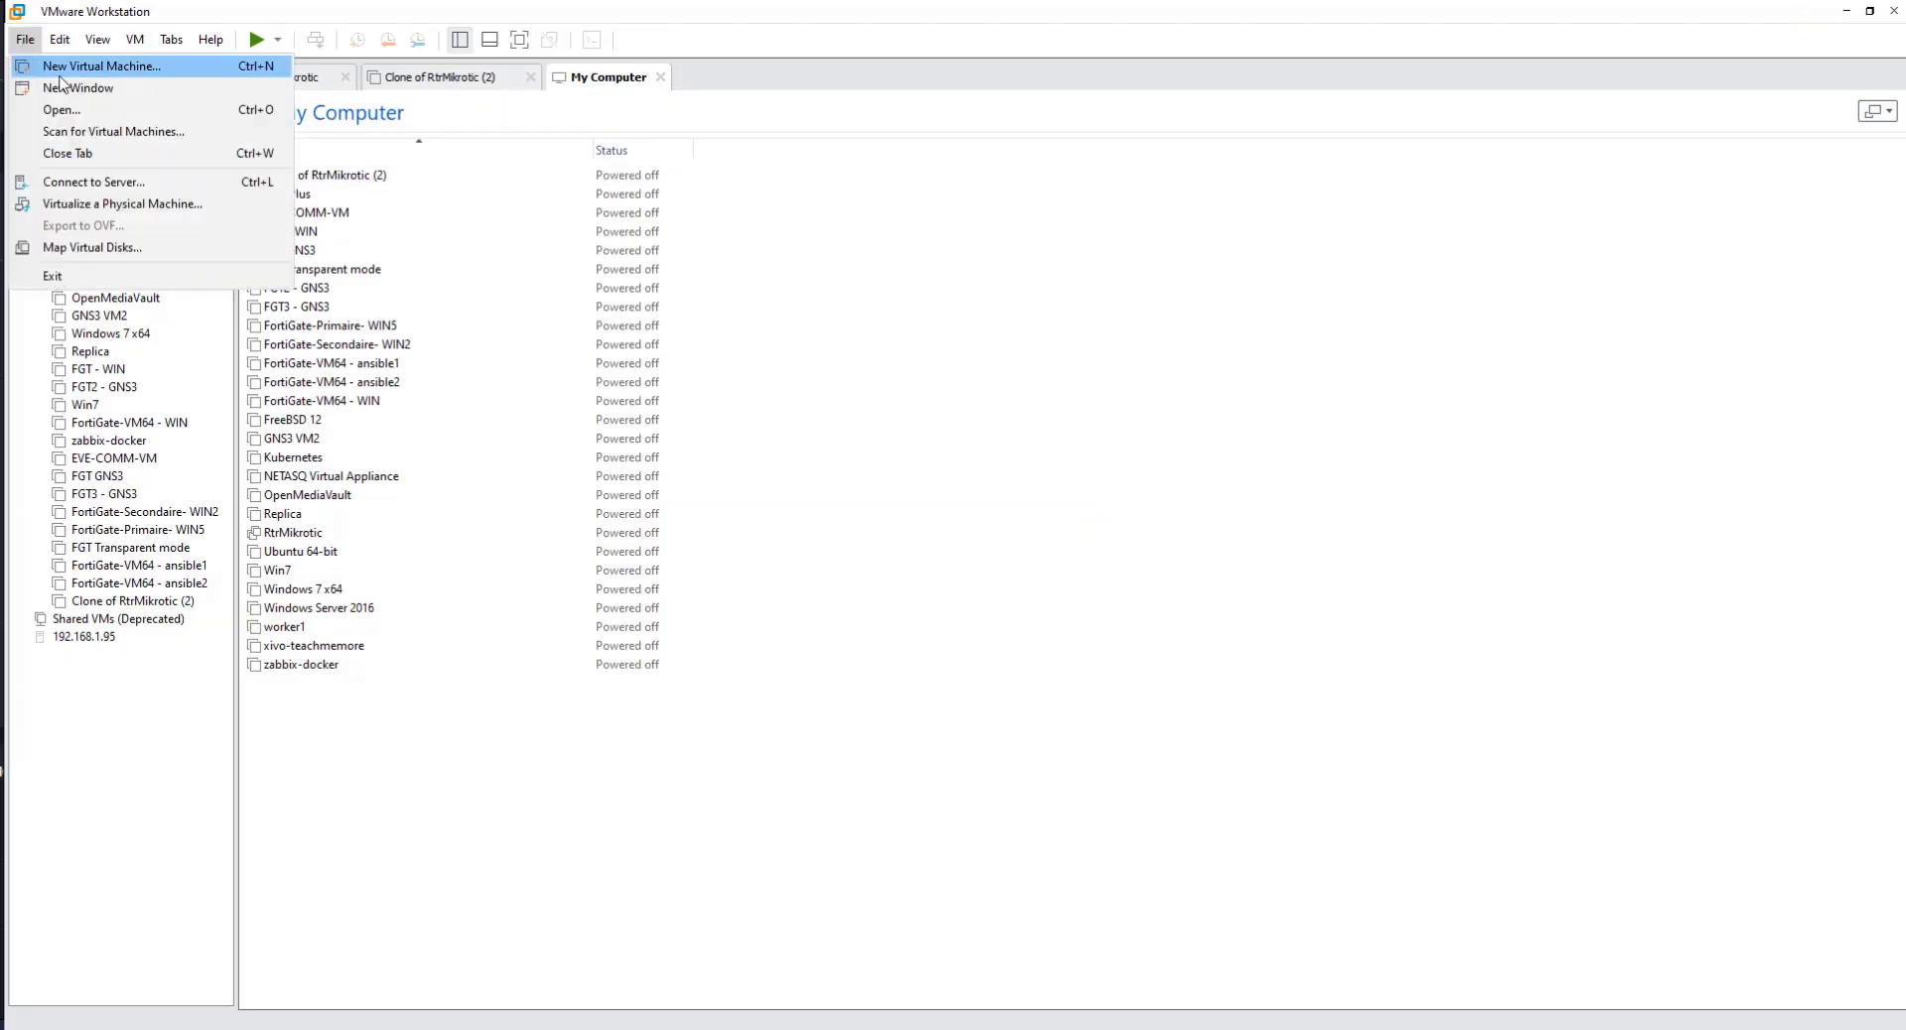
pyautogui.click(136, 68)
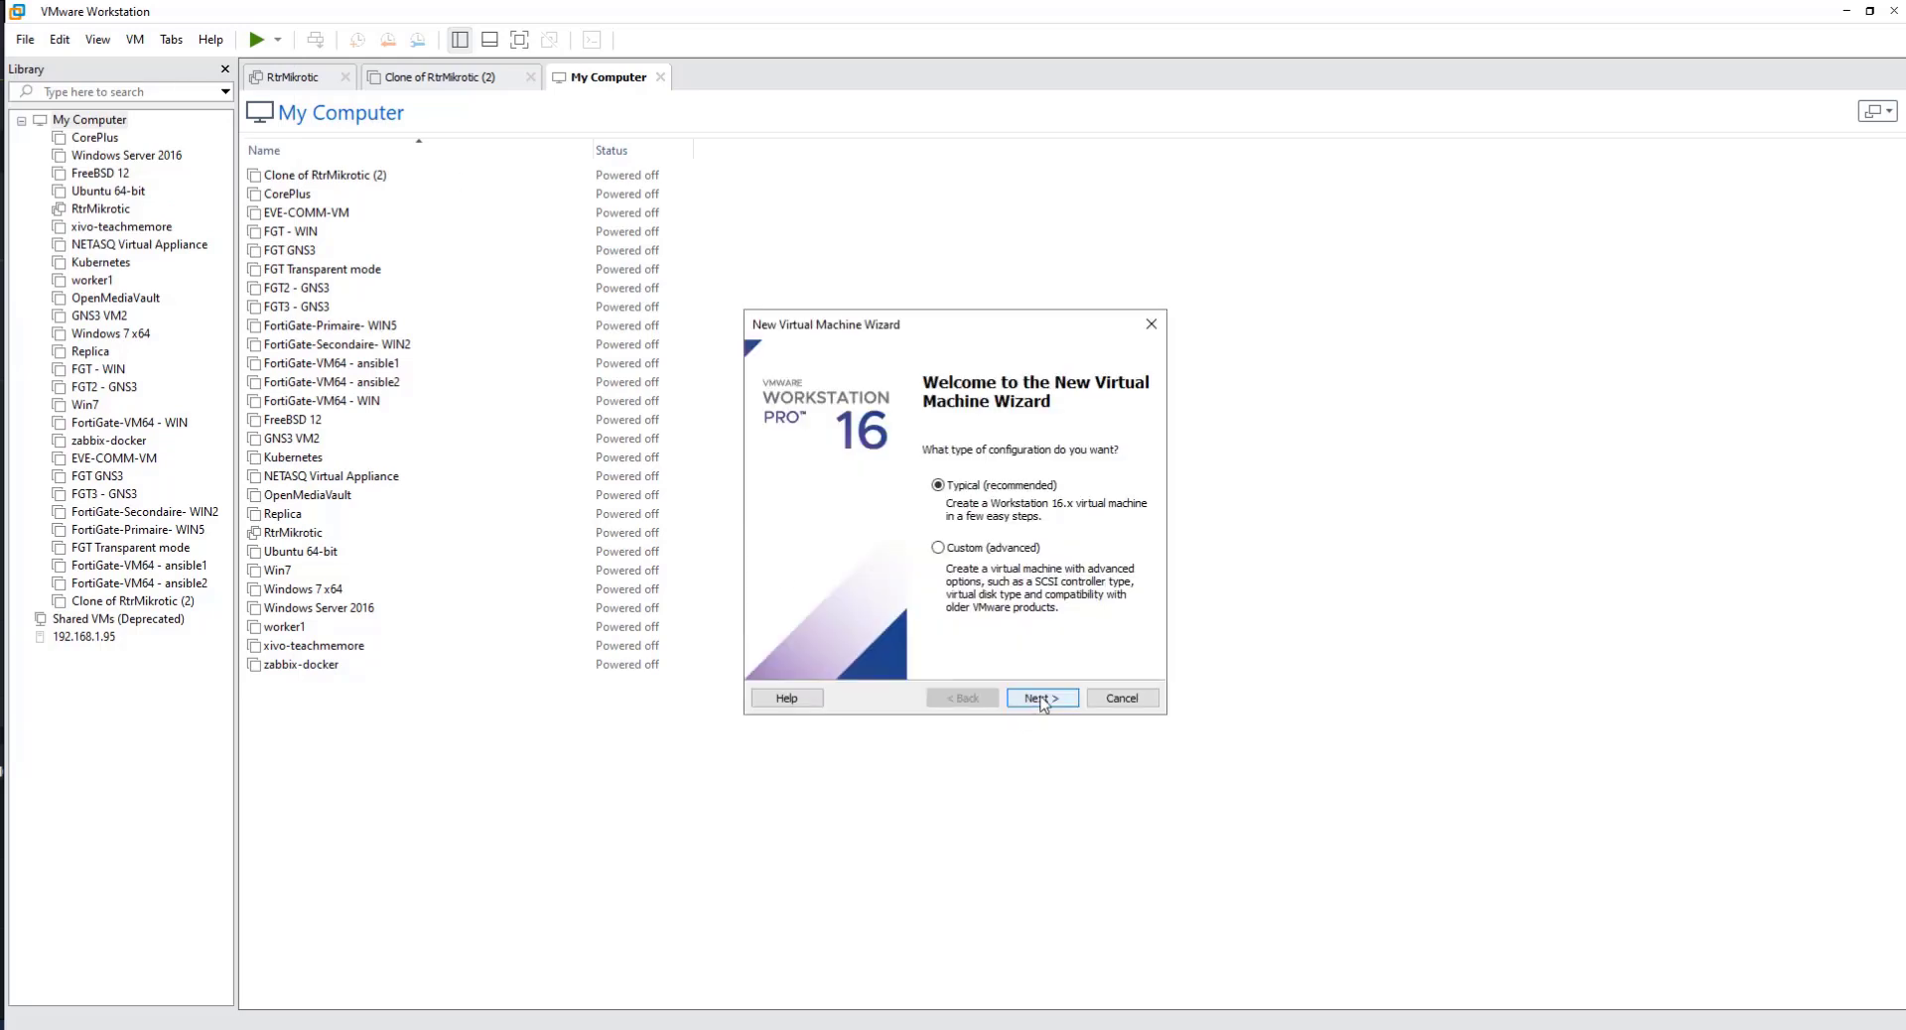
pyautogui.click(1037, 699)
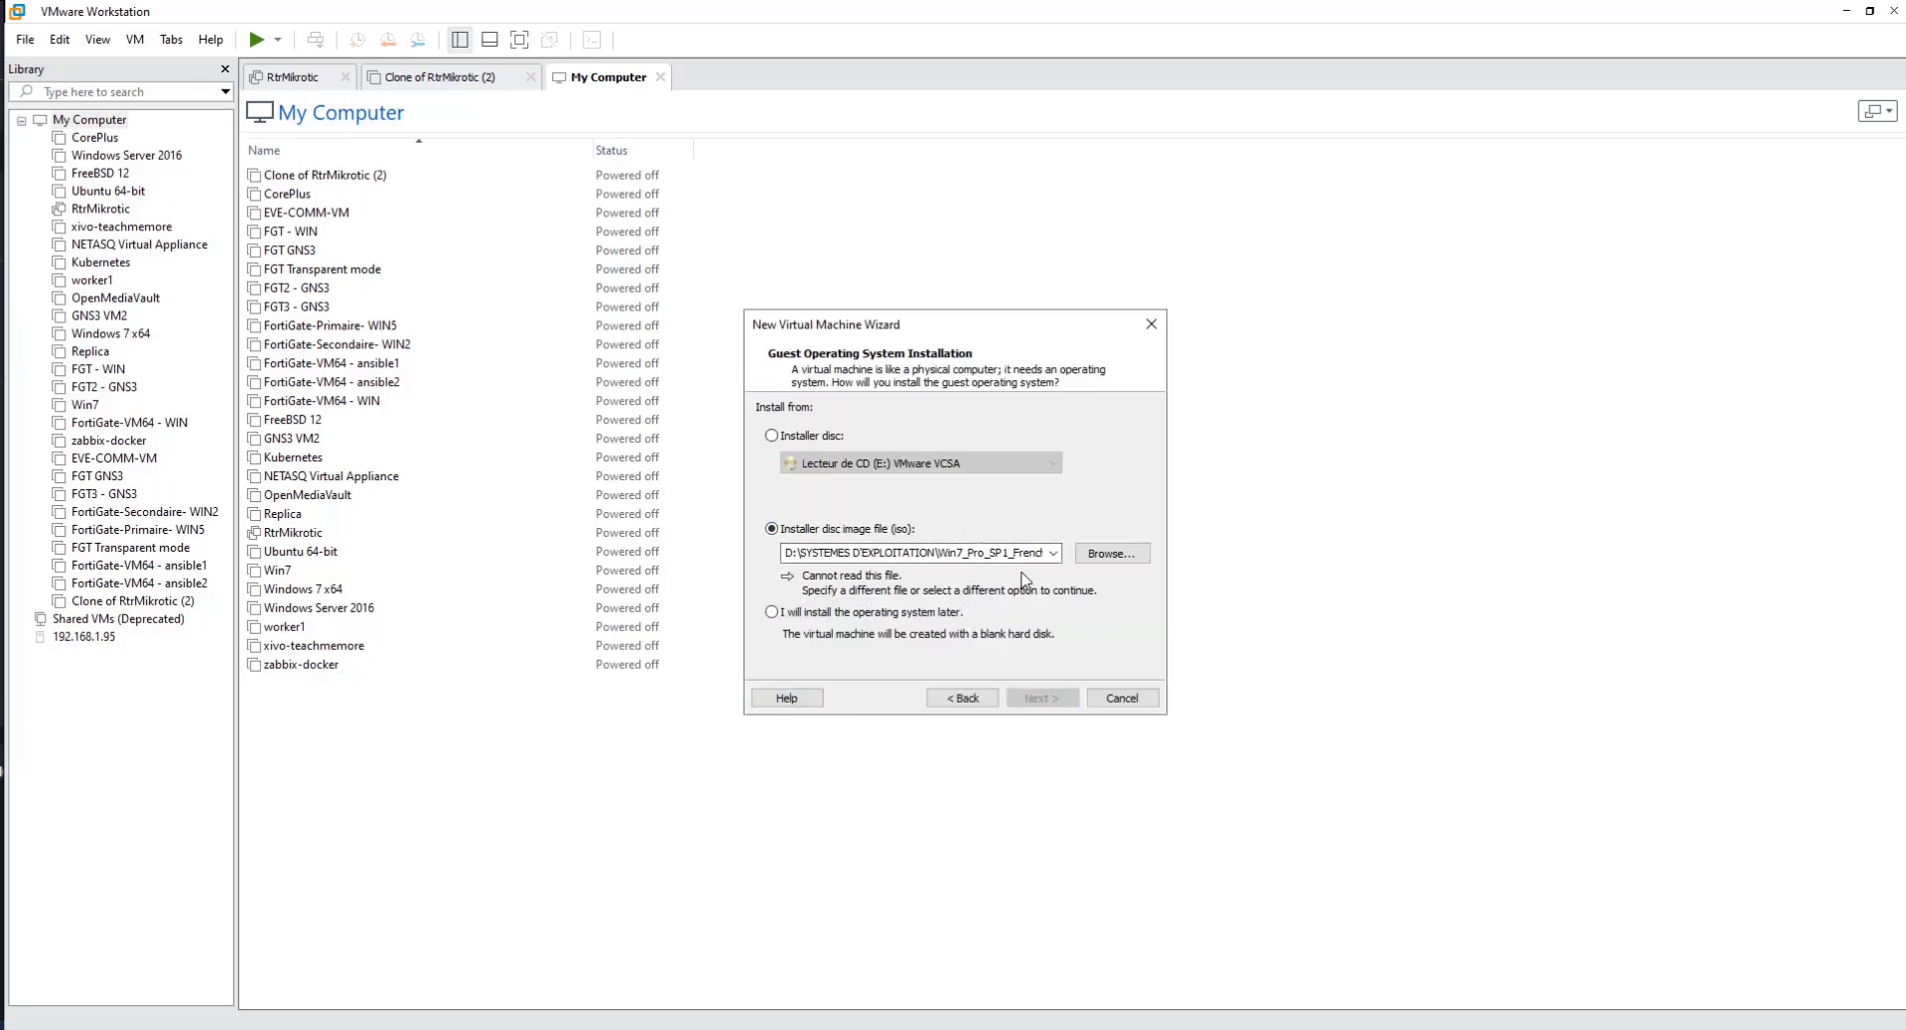
# Step: Use the image VMware-VMvisor-Installer-7.0U2a-17867351.x86_64.iso from the Téléchargements folder as the guest operating system installer
pyautogui.click(1099, 557)
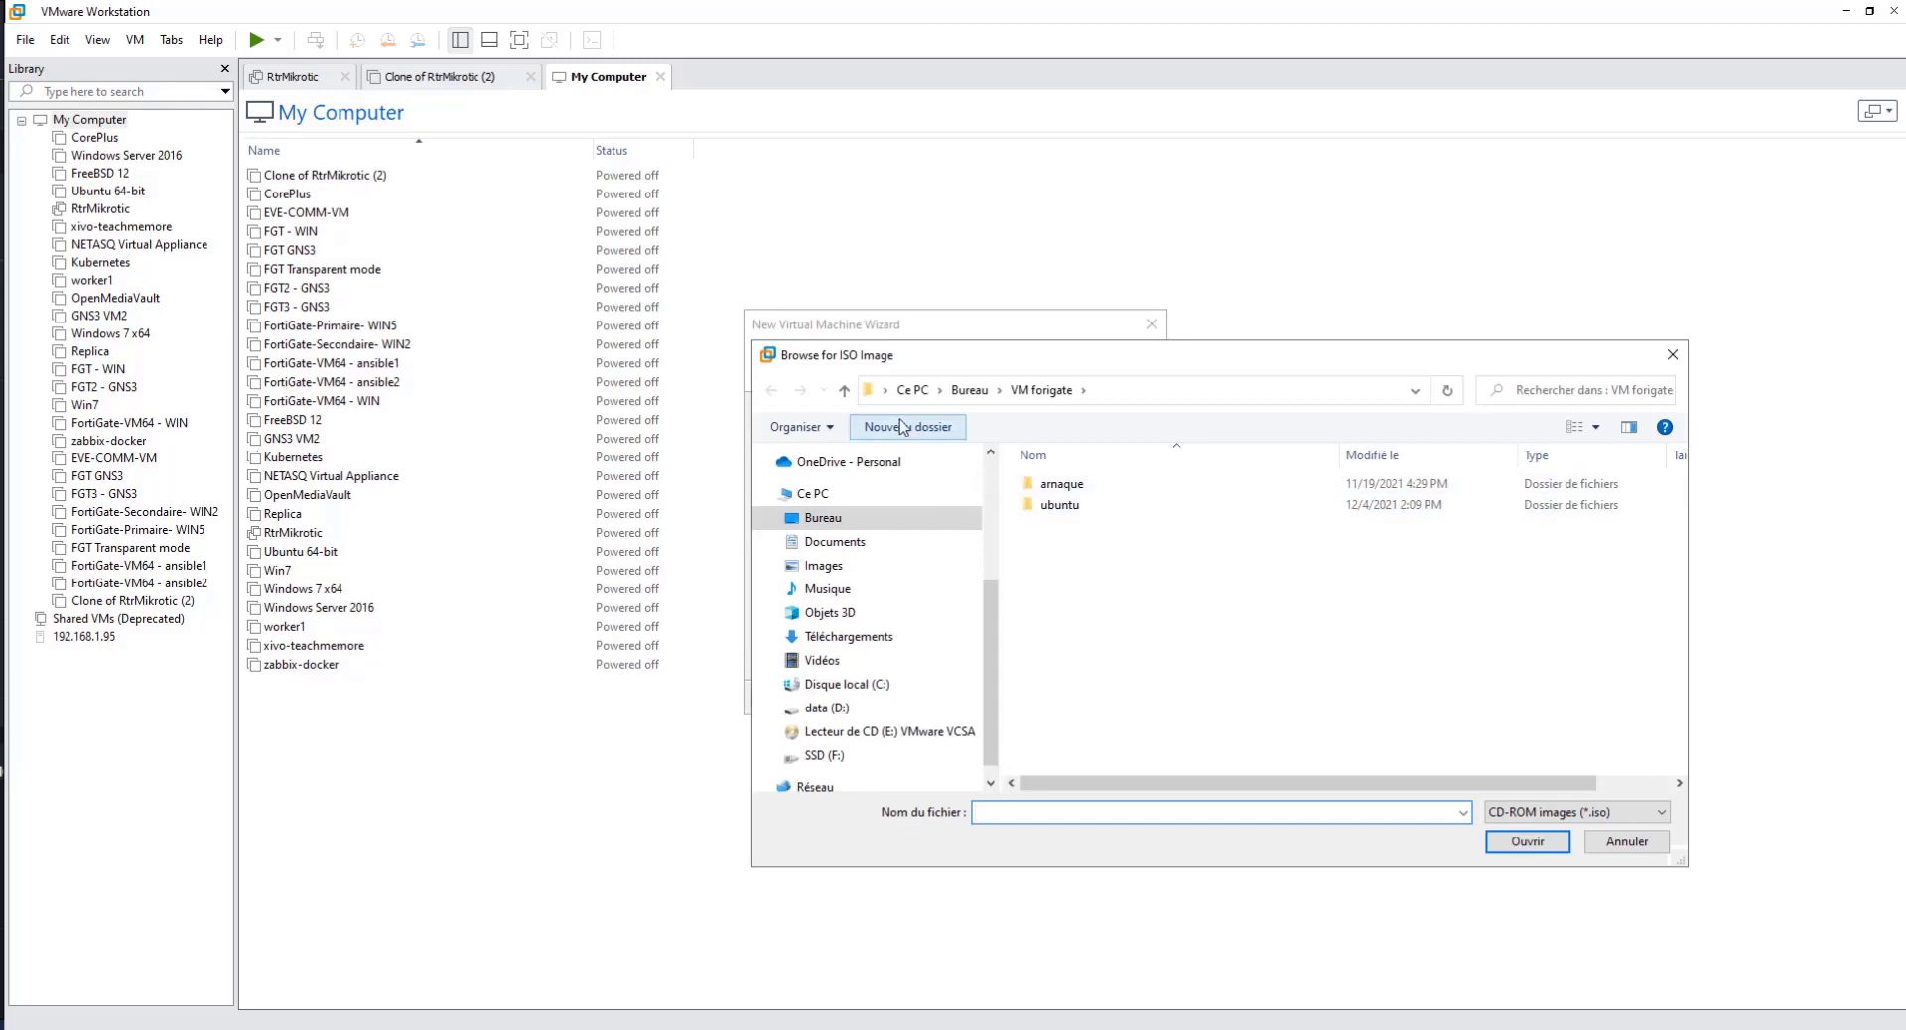
pyautogui.click(849, 639)
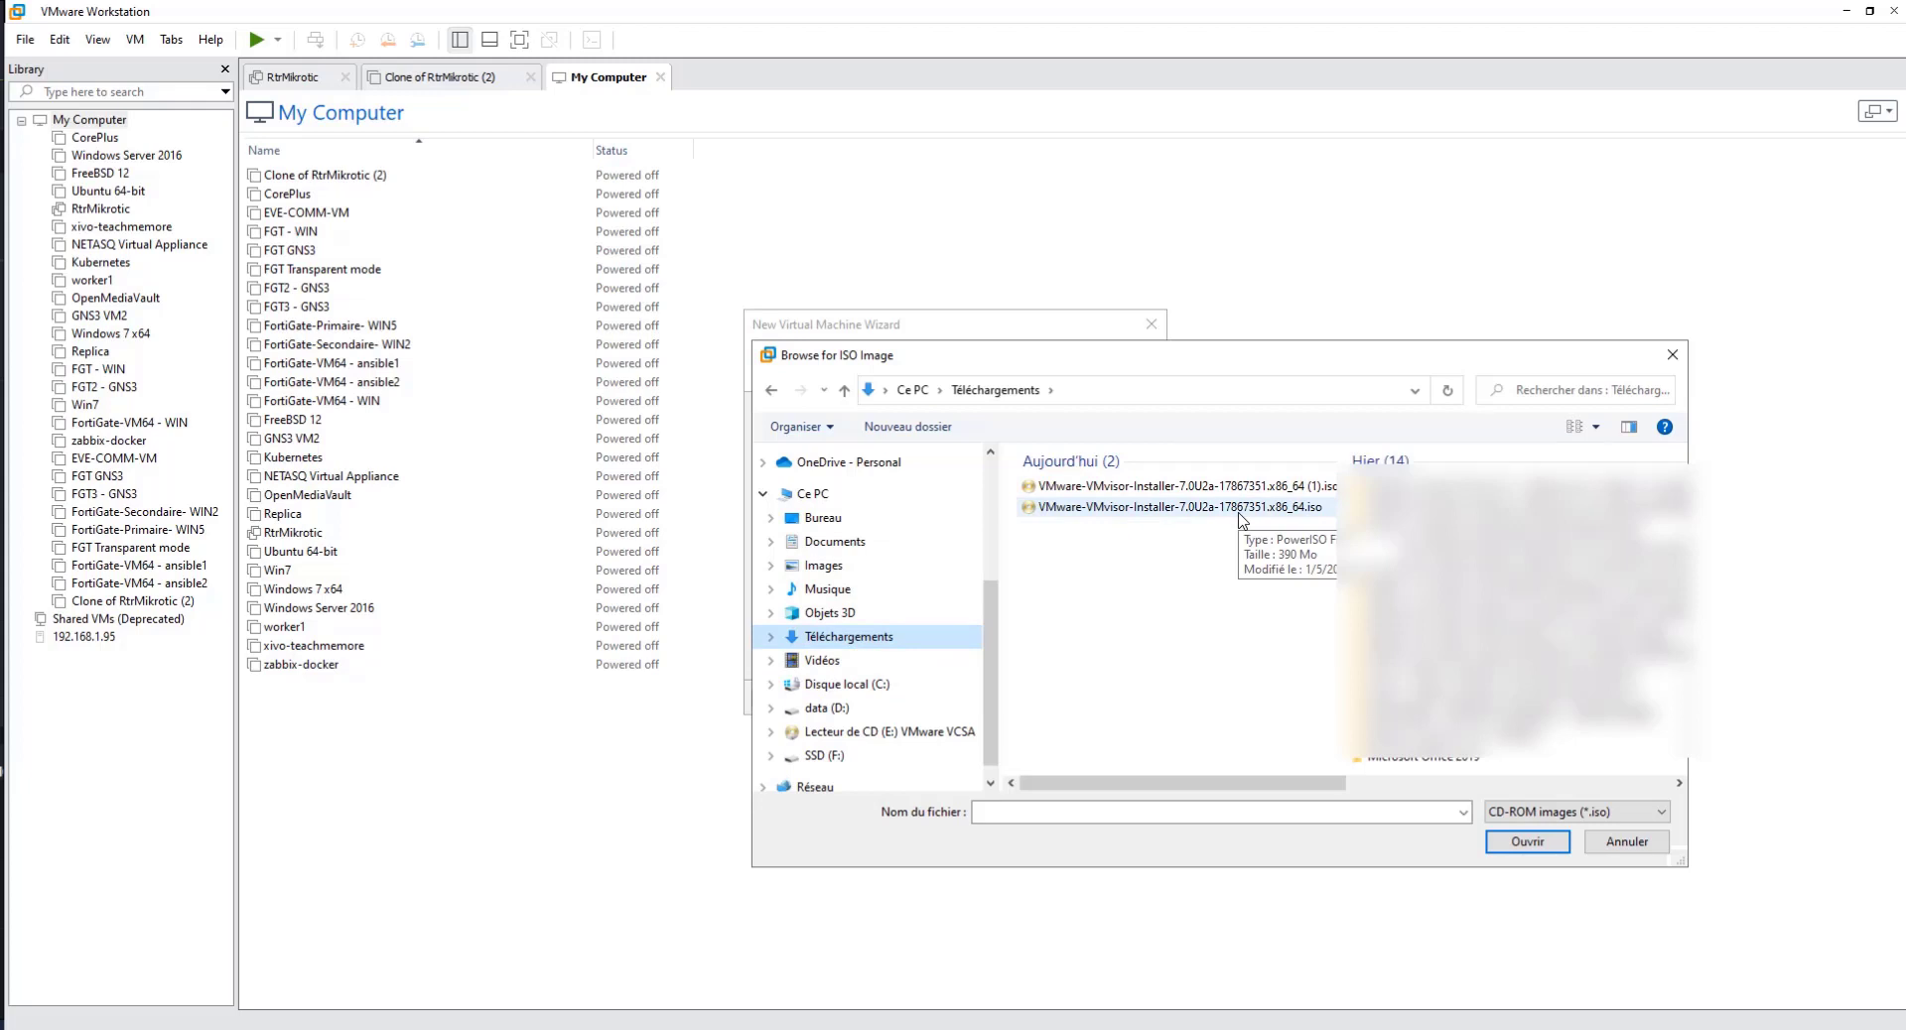
pyautogui.click(1240, 508)
pyautogui.click(1549, 843)
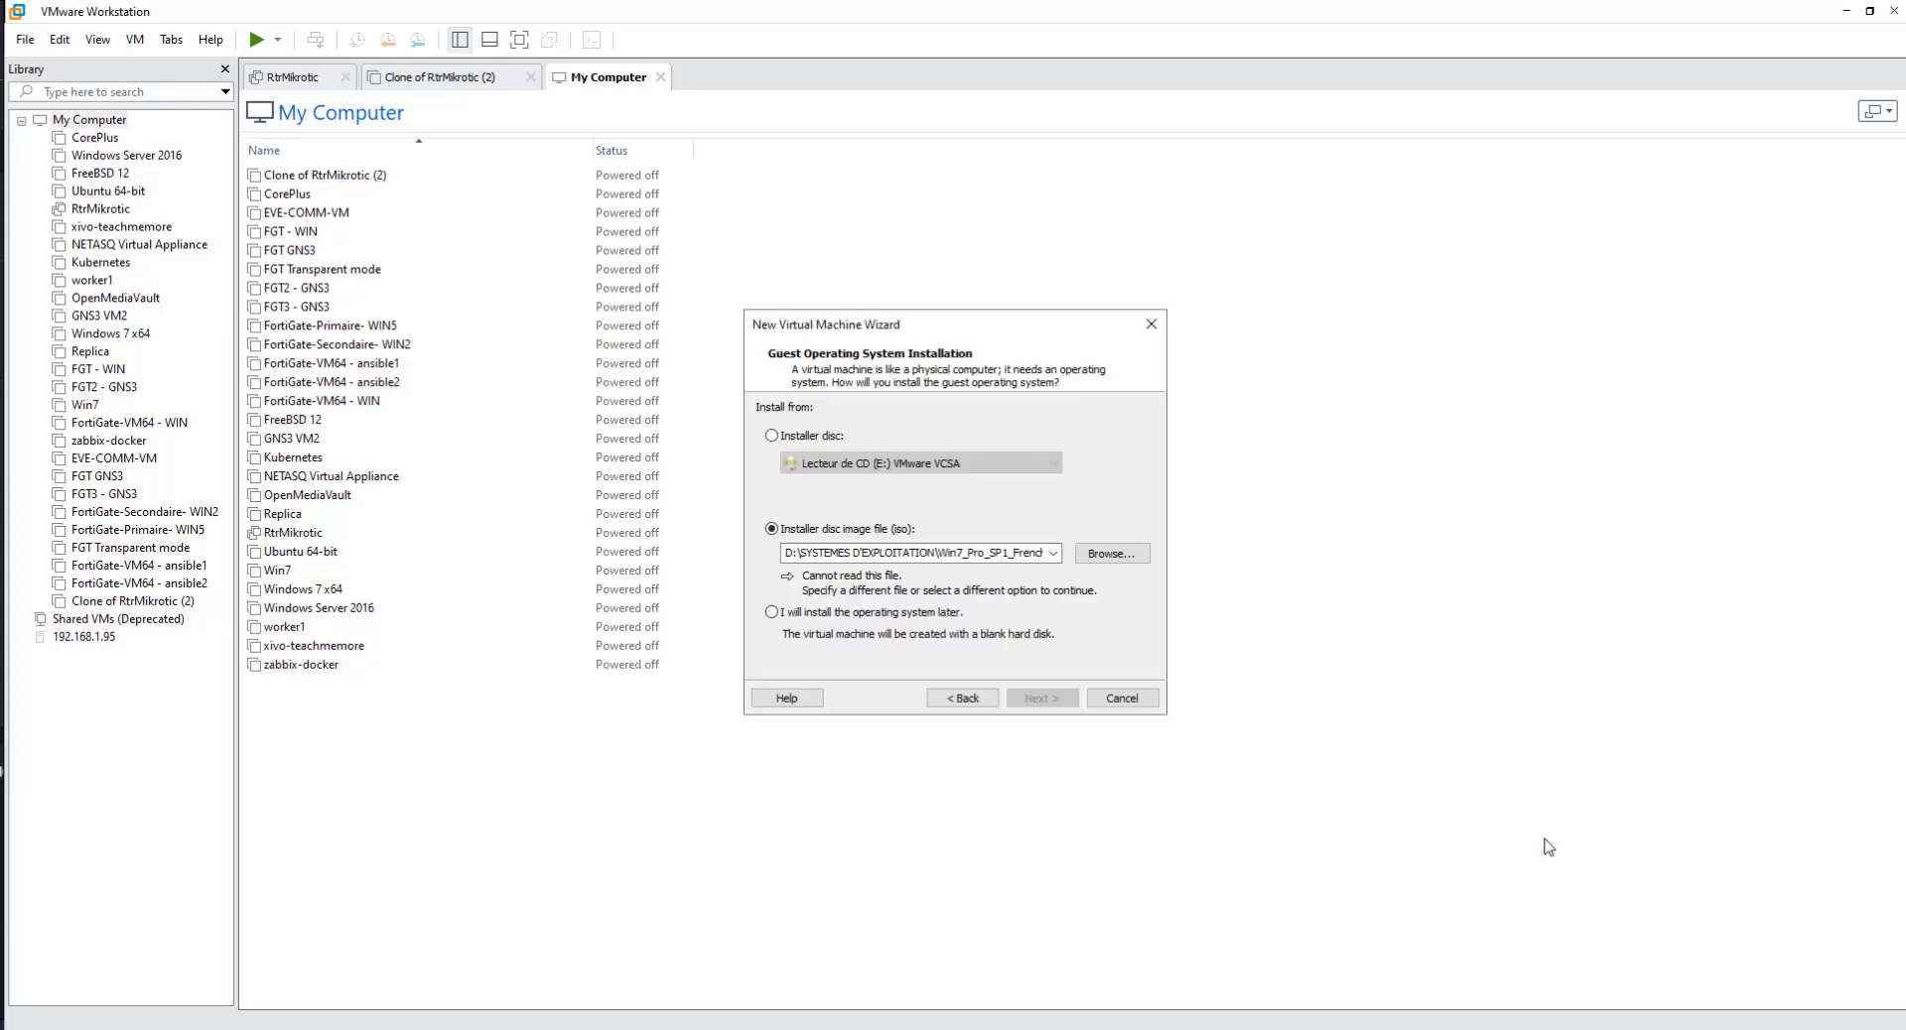
pyautogui.click(1048, 700)
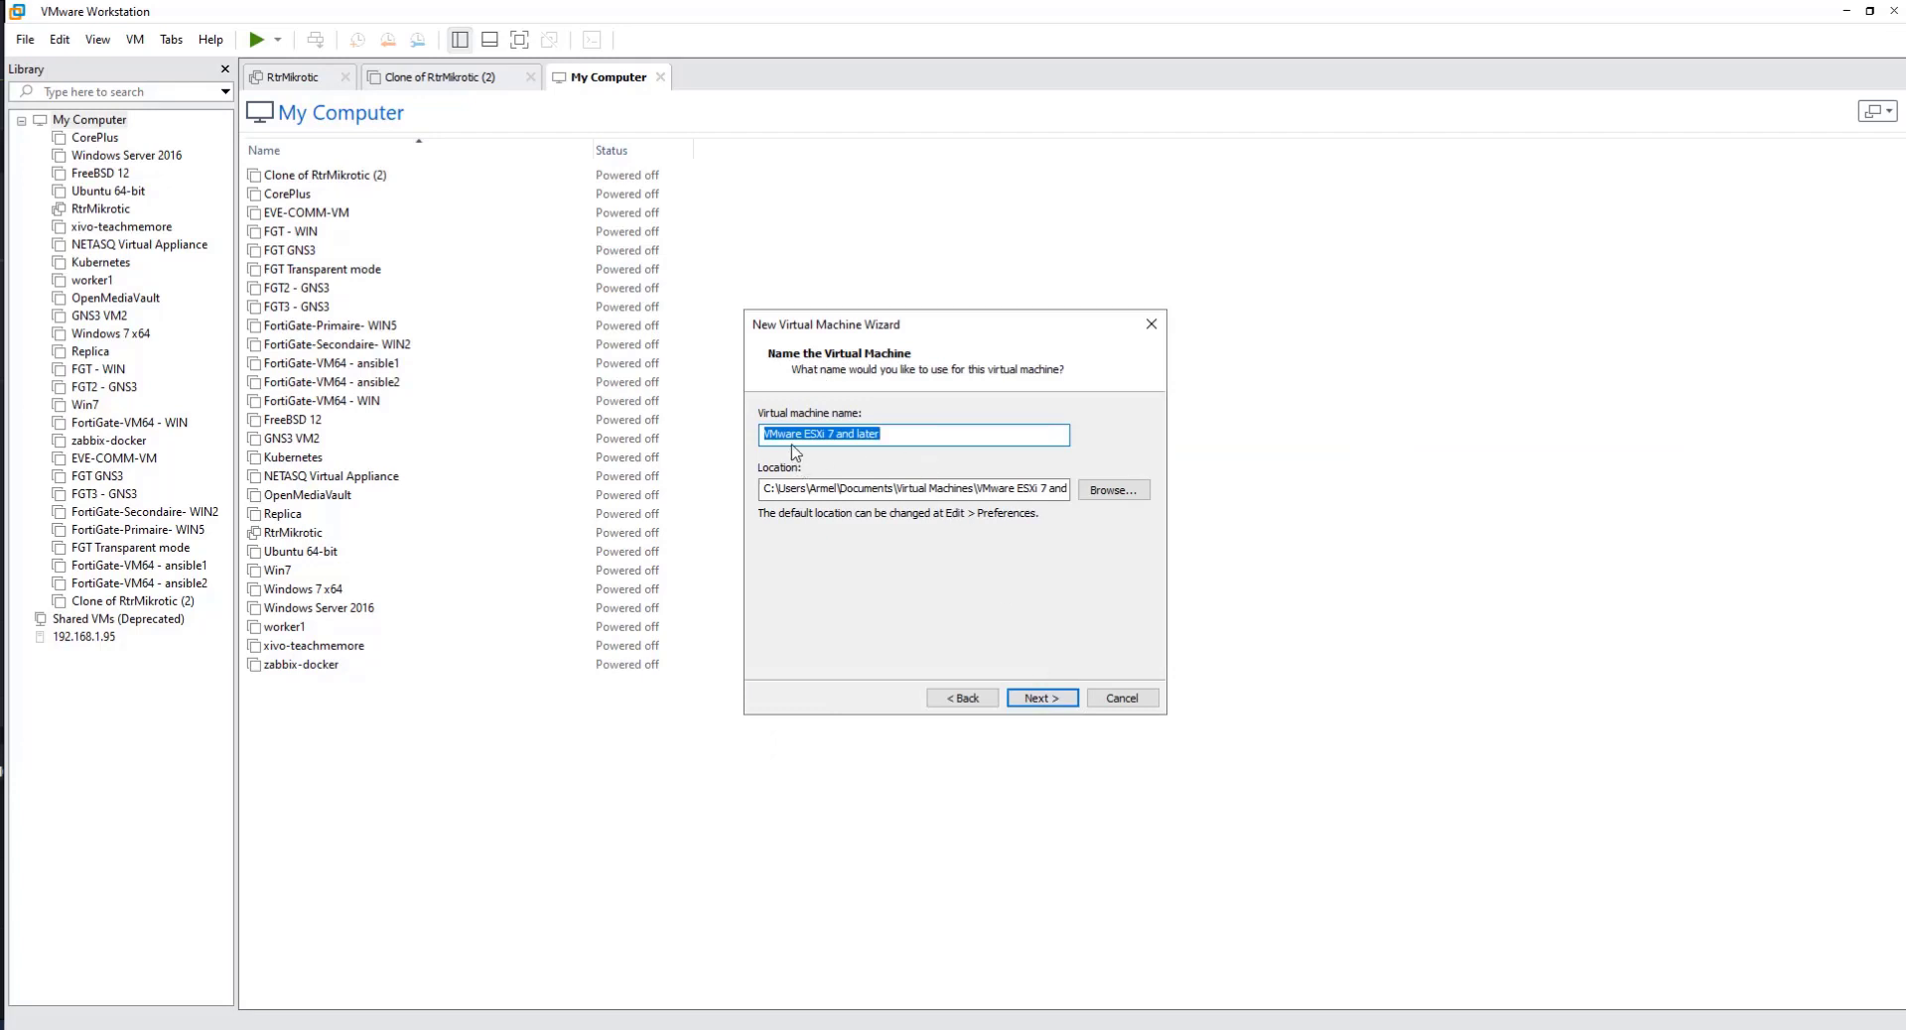
# Step: Name the virtual machine "VMware ESXi 7" and store it in a new folder "vmwar esxi" on the data (D:) drive
pyautogui.click(899, 434)
pyautogui.click(1132, 497)
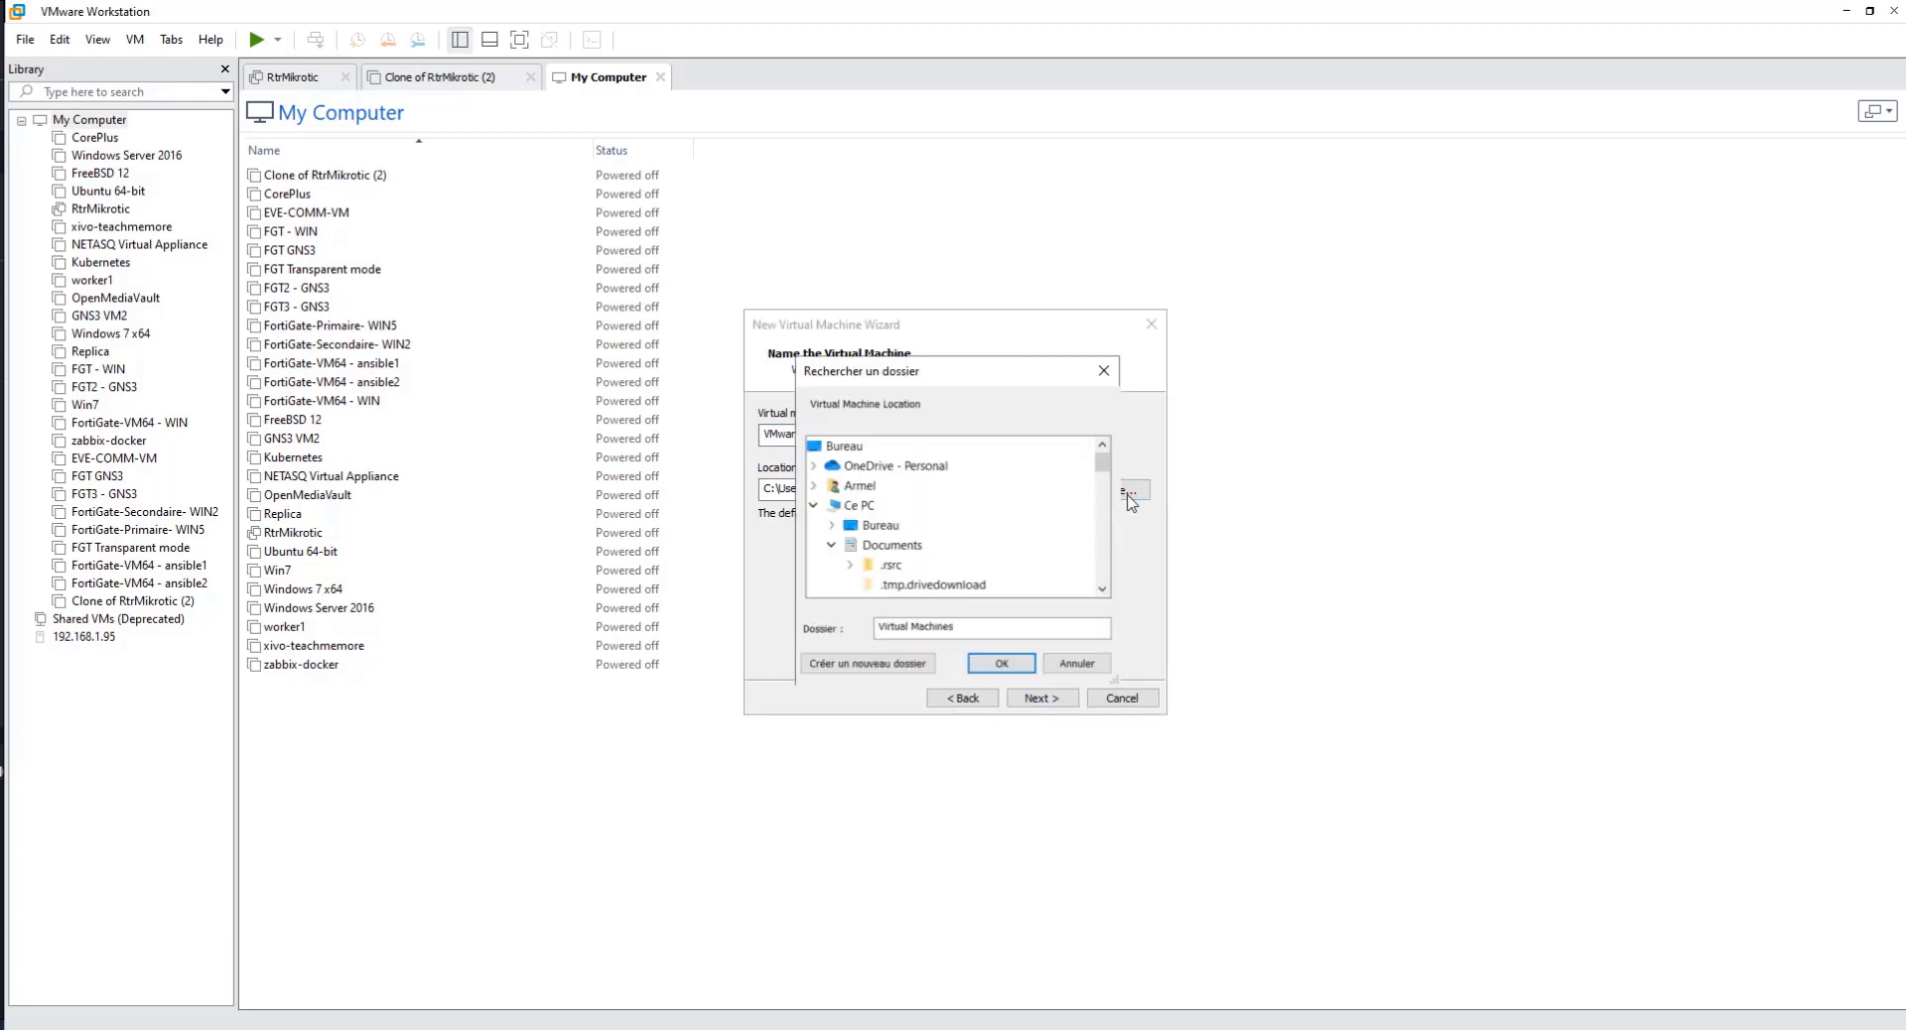
pyautogui.scroll(-10, 1011, 529)
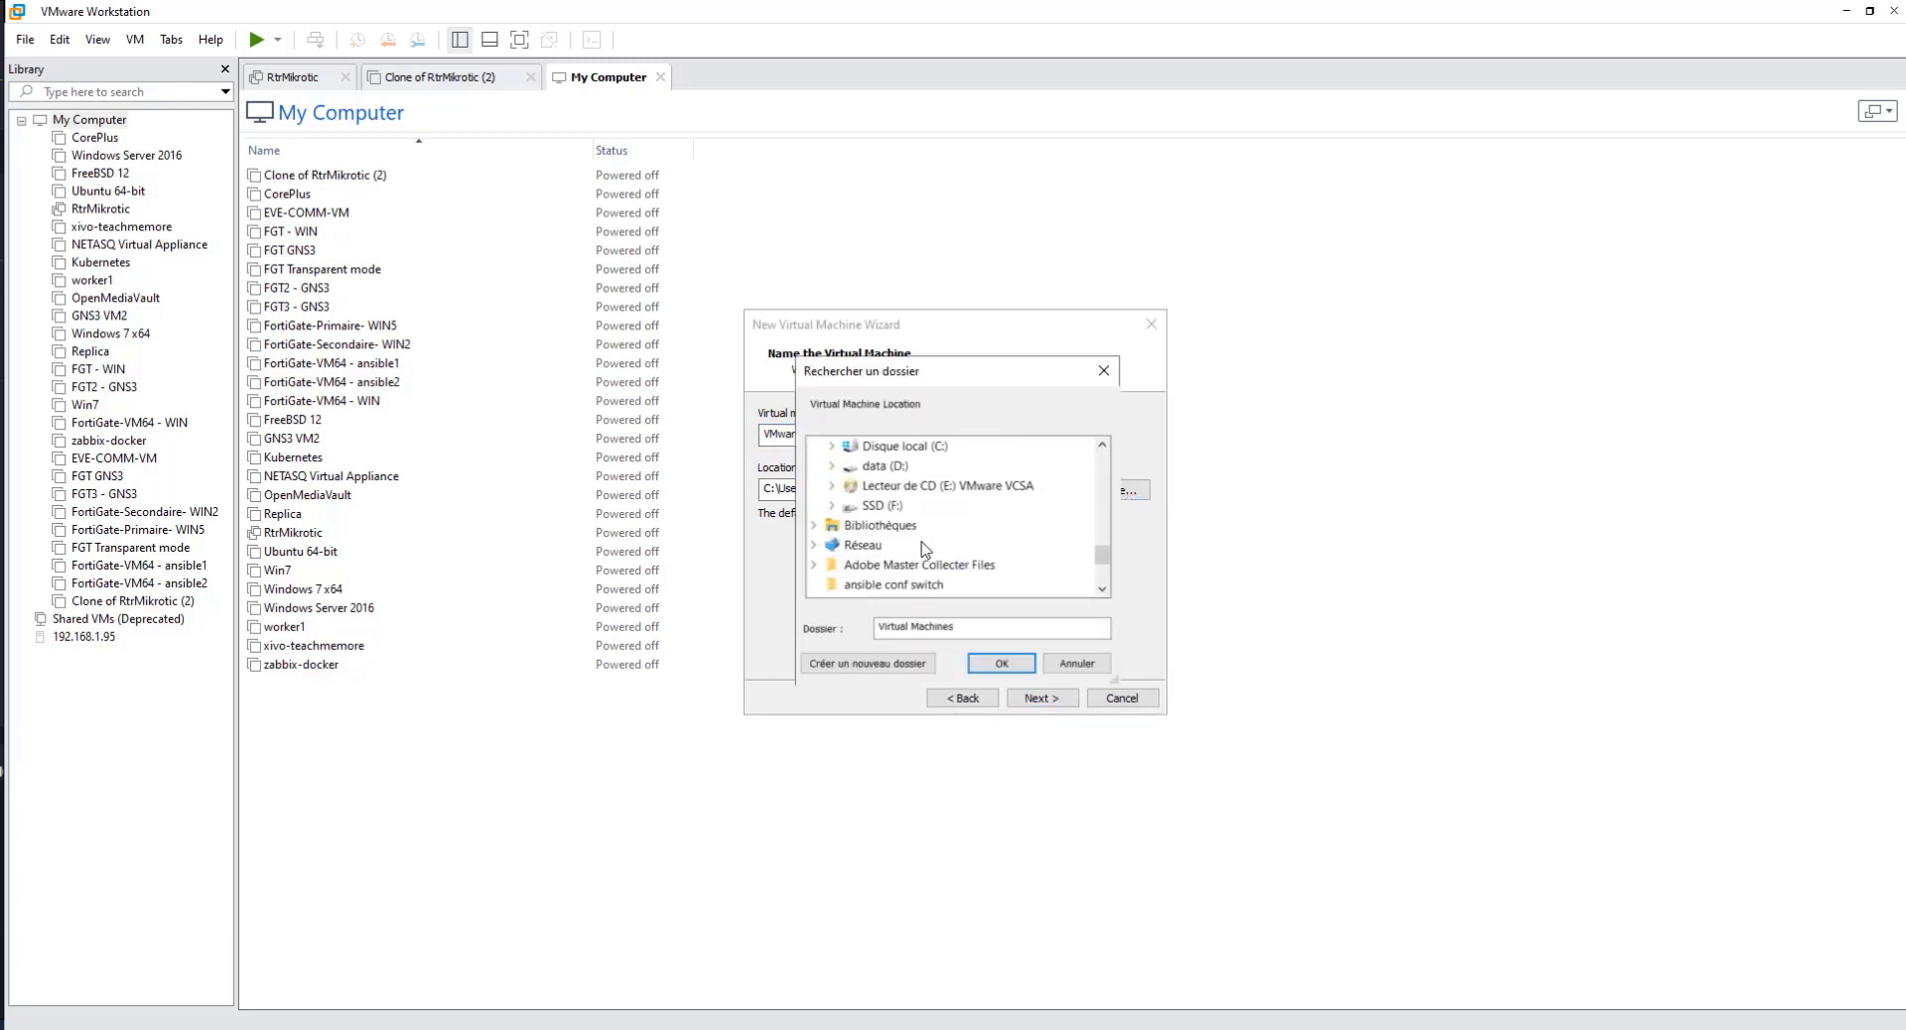
pyautogui.click(898, 468)
pyautogui.click(882, 669)
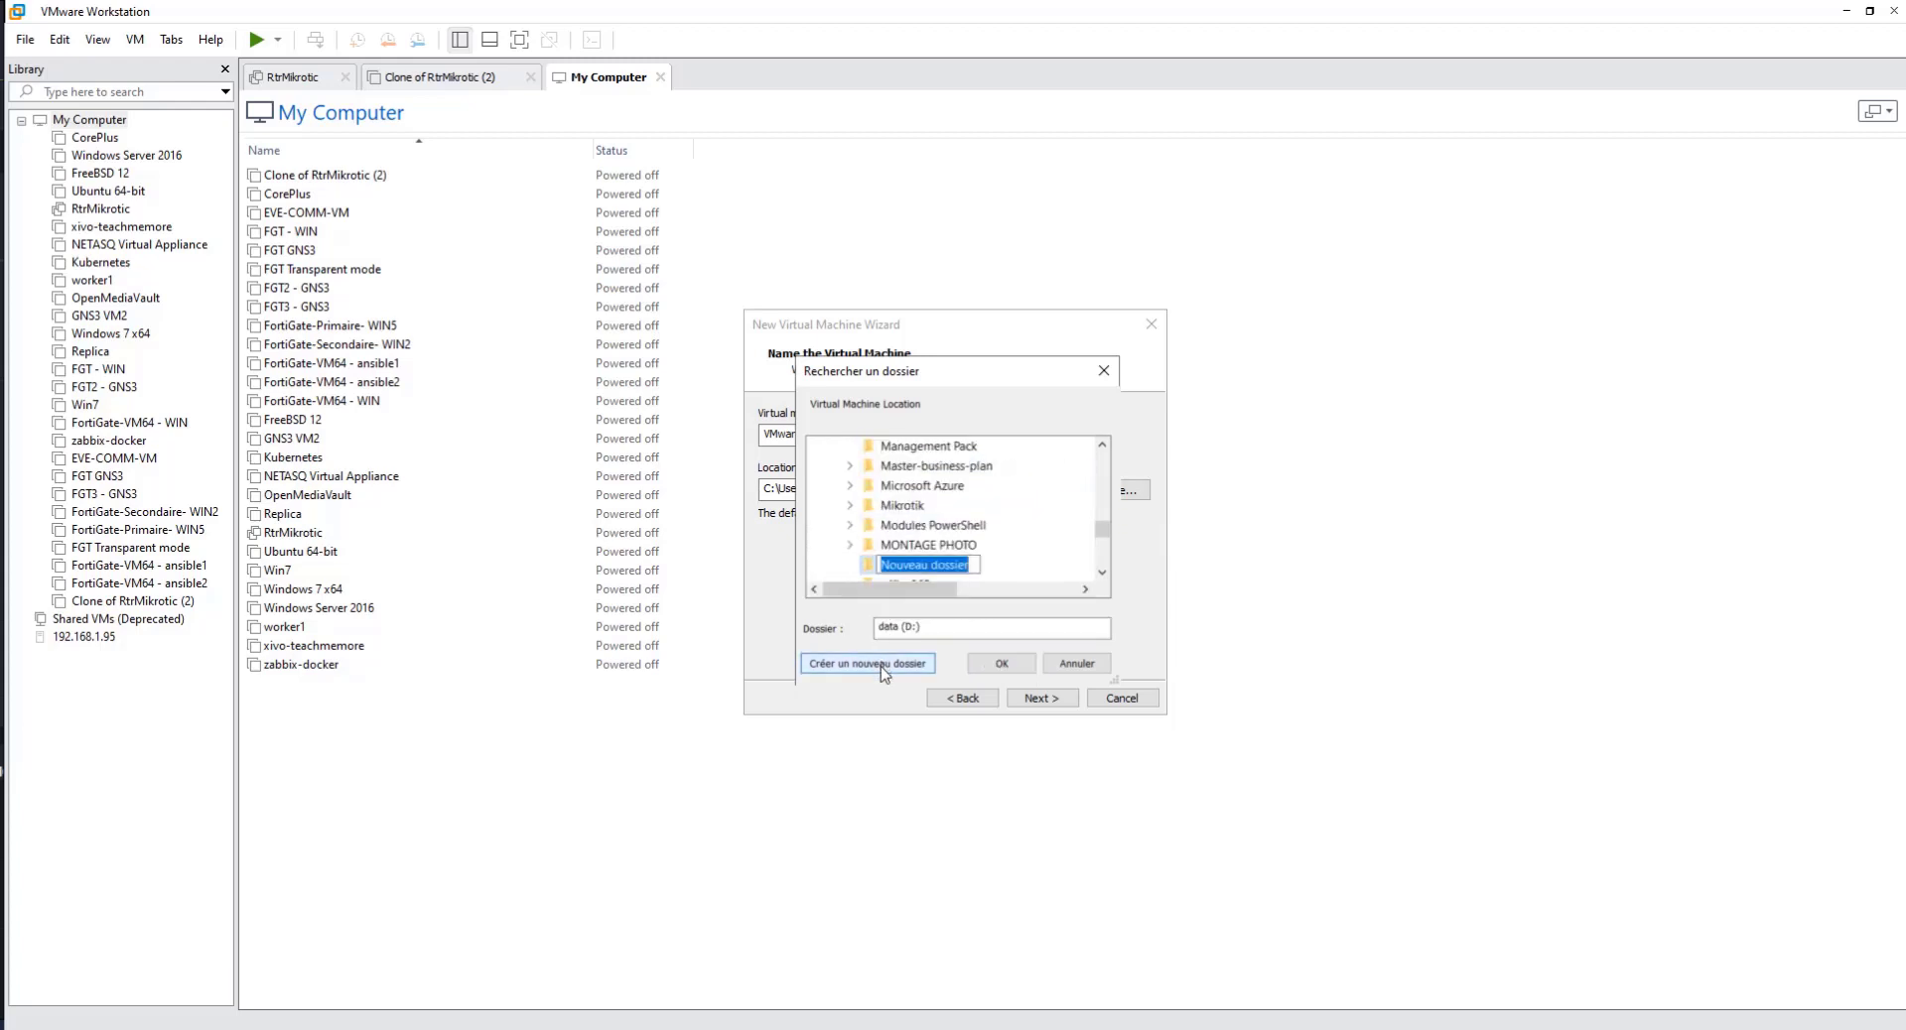
pyautogui.write('vm')
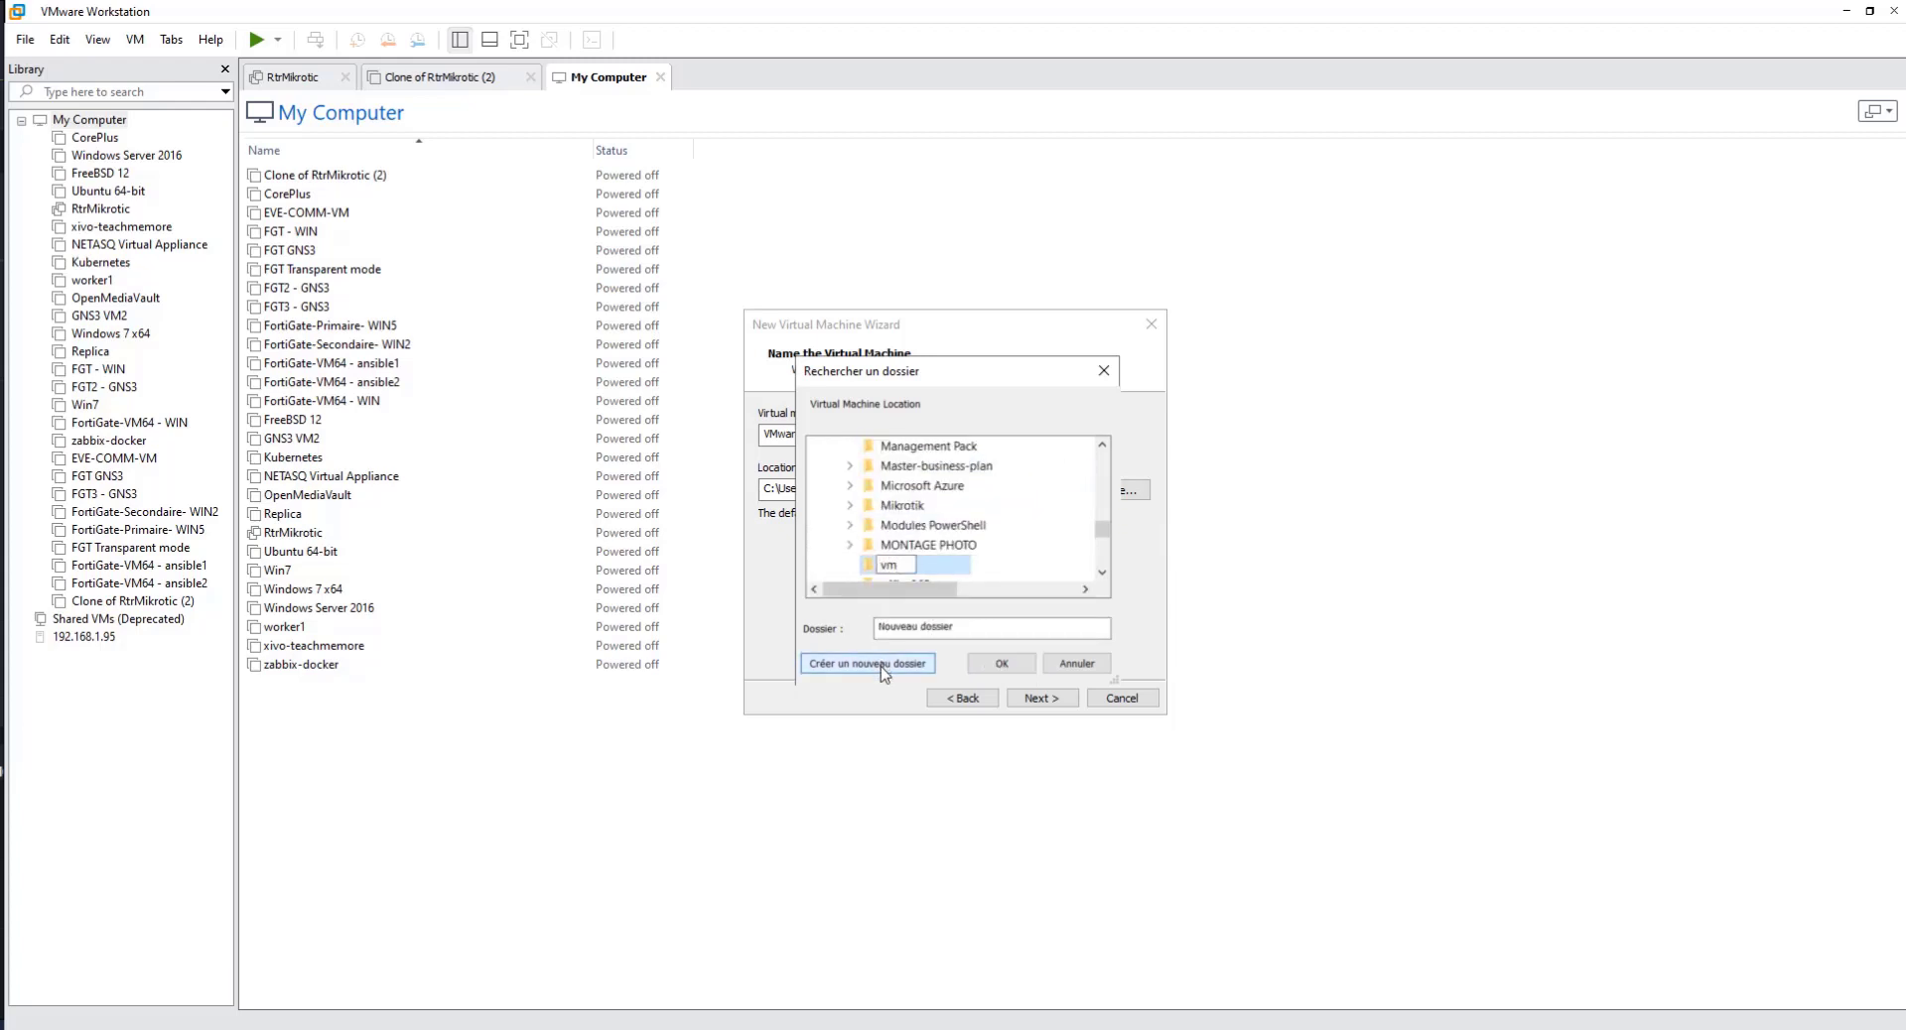
pyautogui.write('war esxi')
pyautogui.click(998, 663)
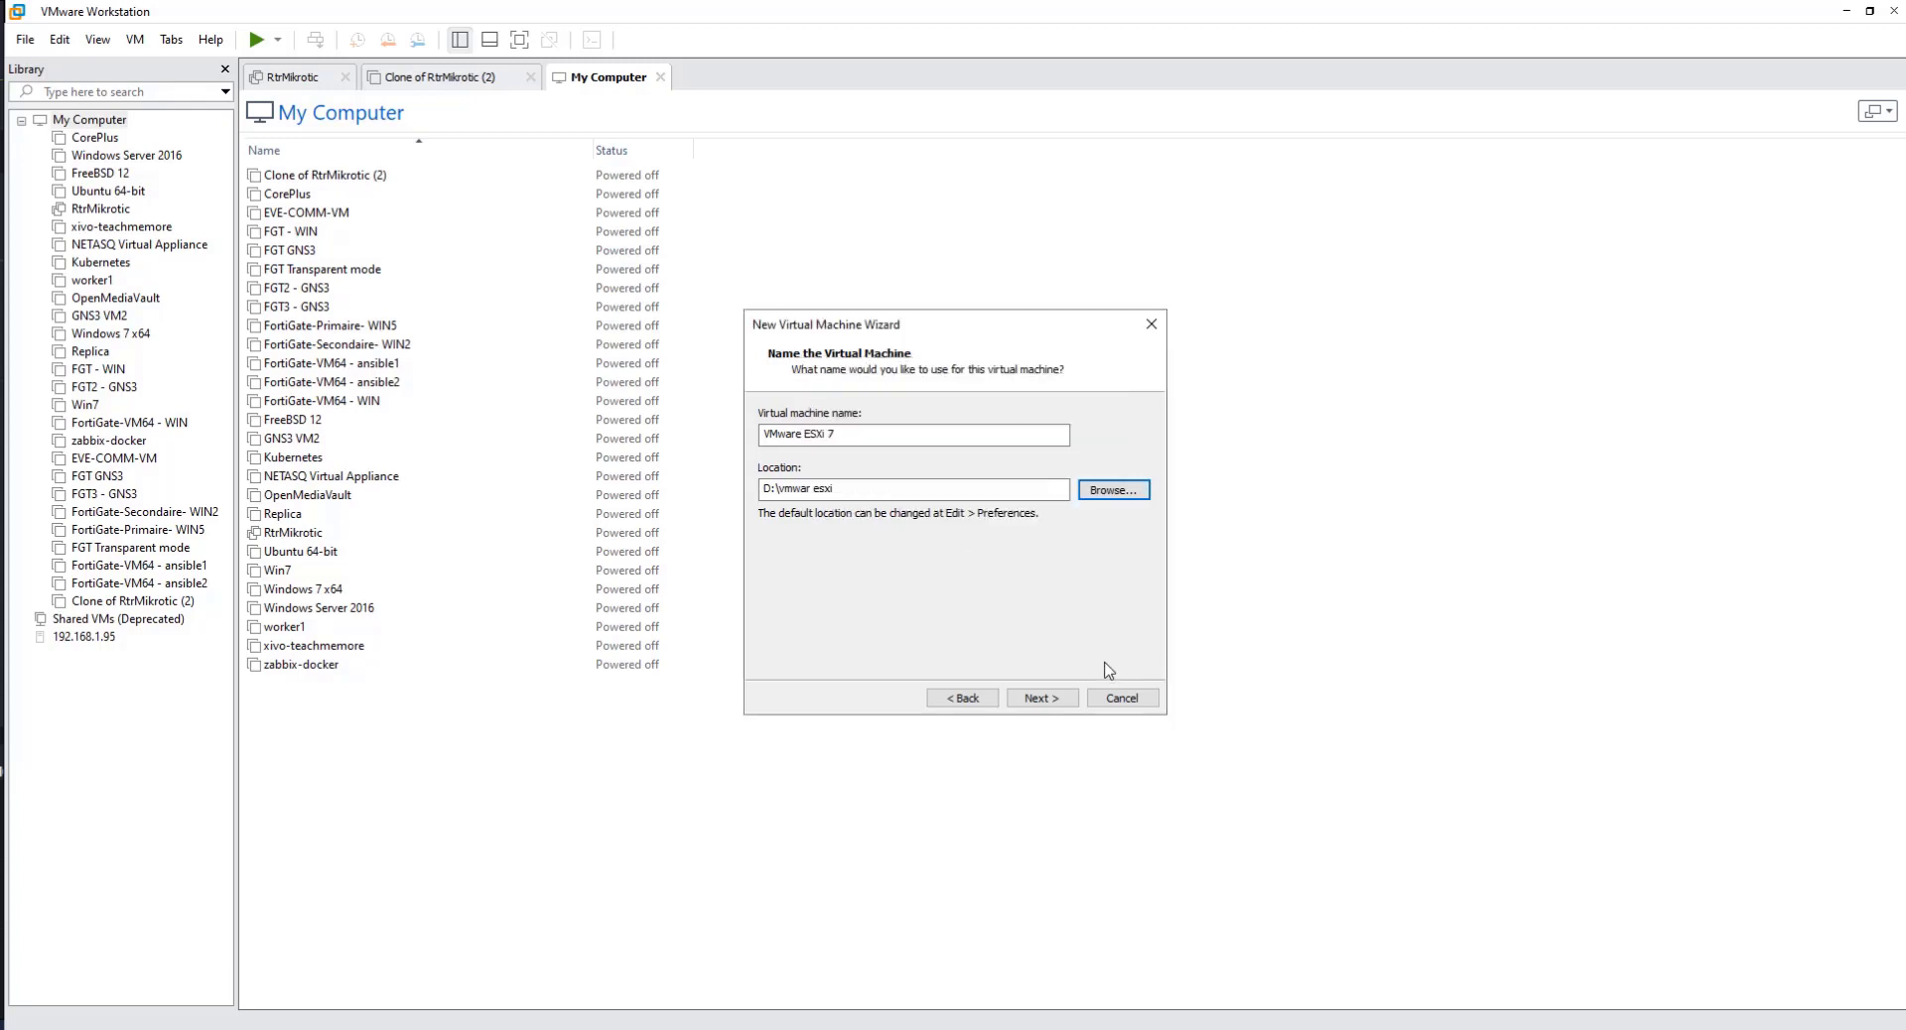
# Step: Continue to the disk capacity settings and set the maximum disk size to 100 GB, split into multiple files
pyautogui.click(1041, 698)
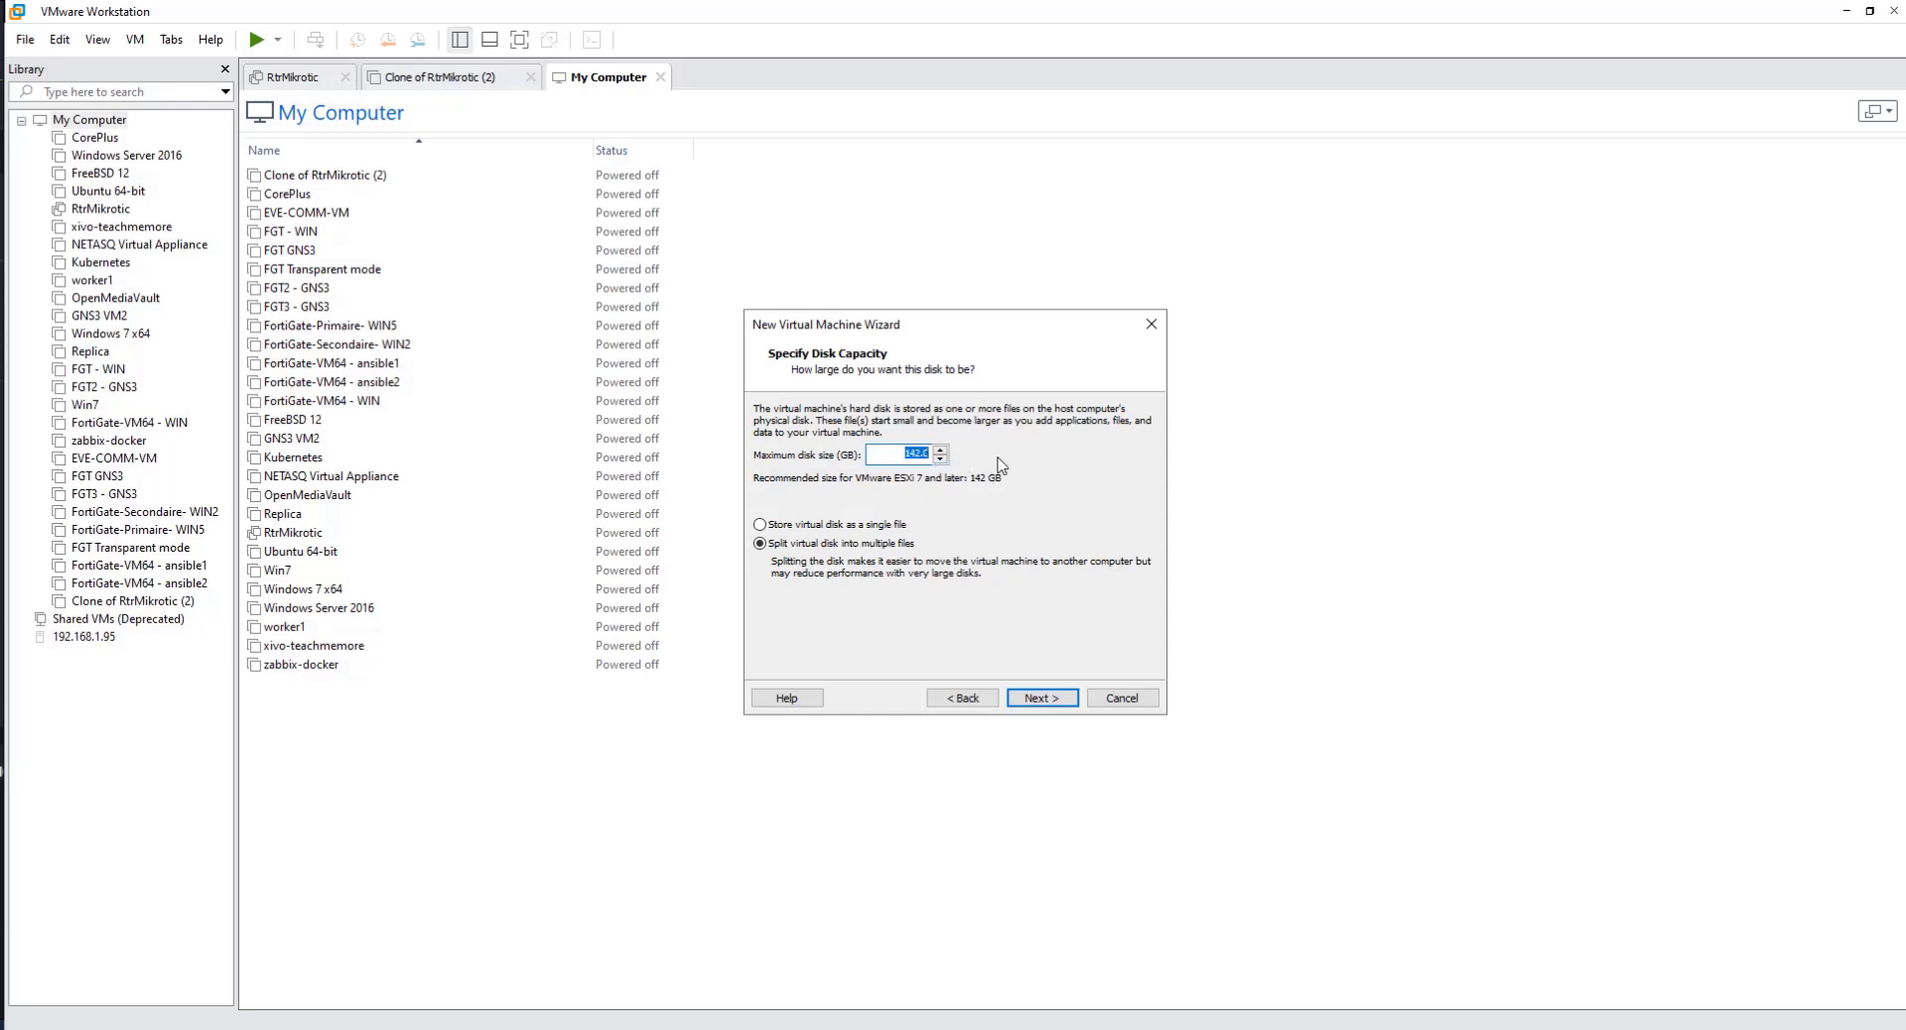
pyautogui.write('100')
pyautogui.click(1054, 697)
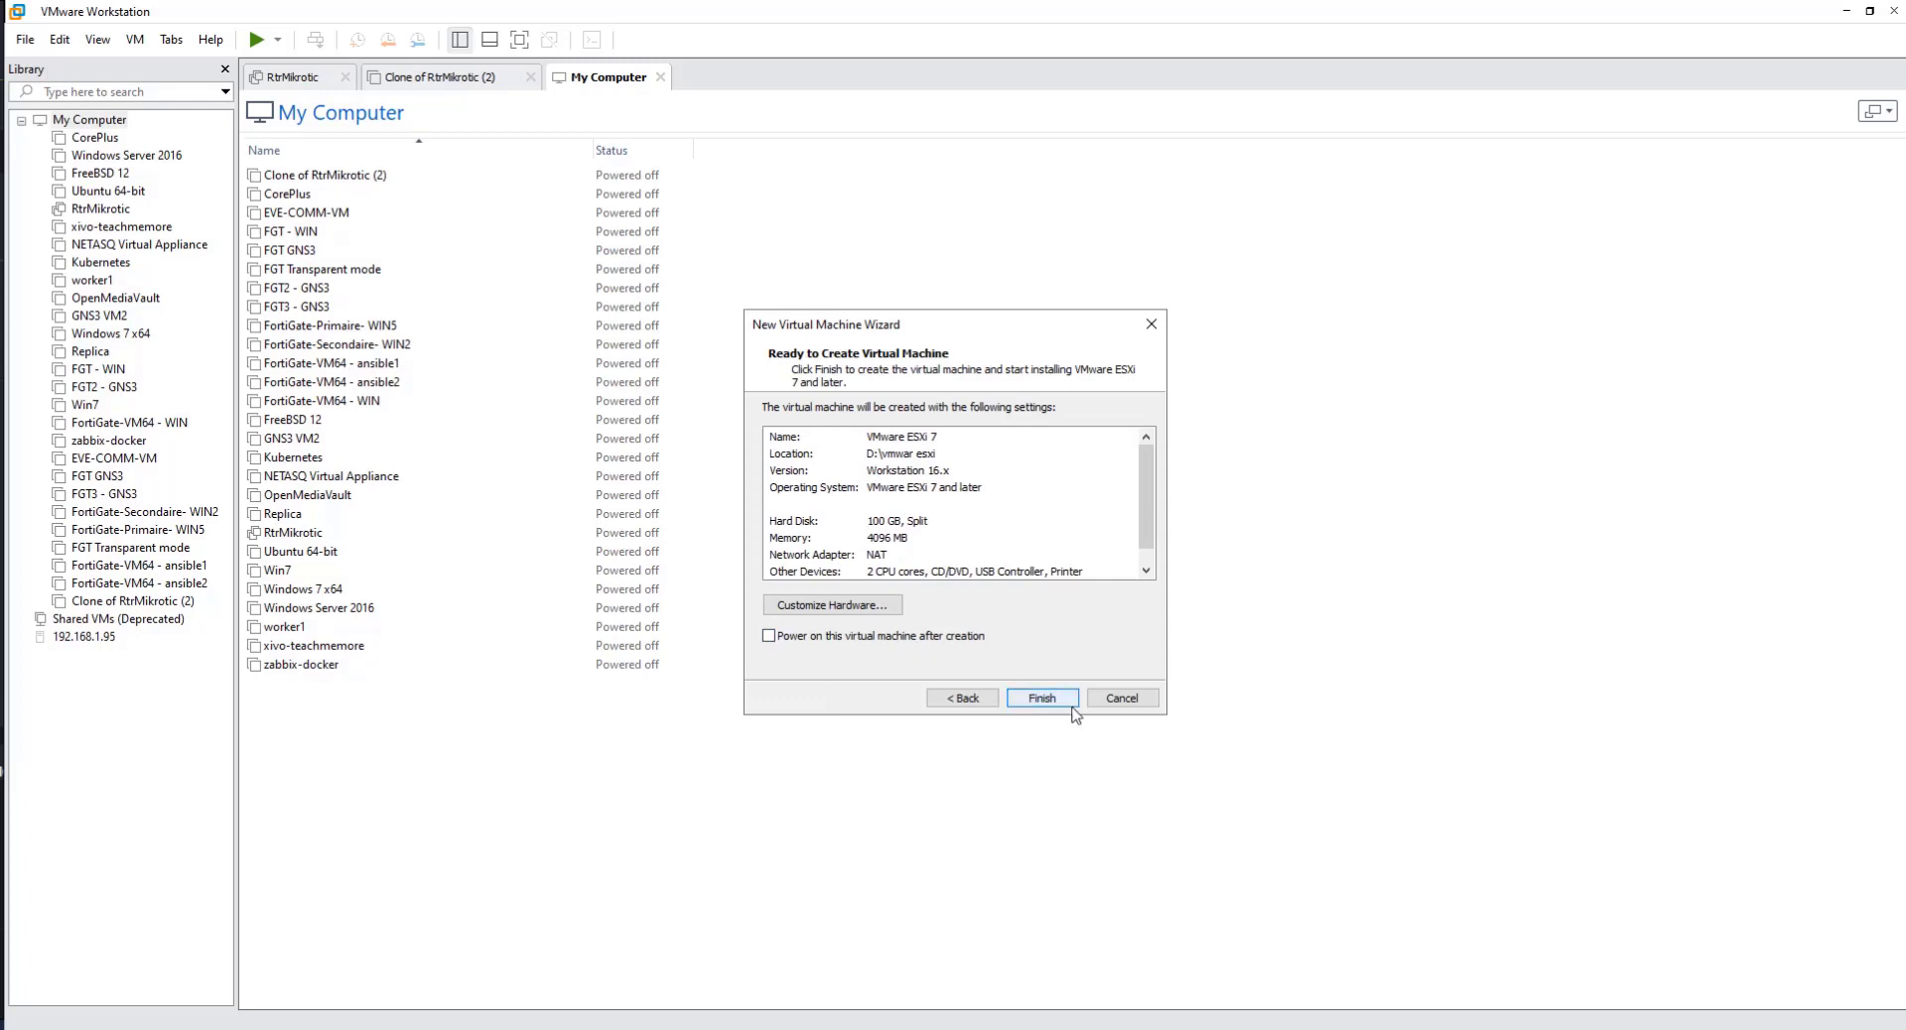
# Step: Customize the virtual machine's hardware by setting its network adapter to Bridged
pyautogui.click(854, 608)
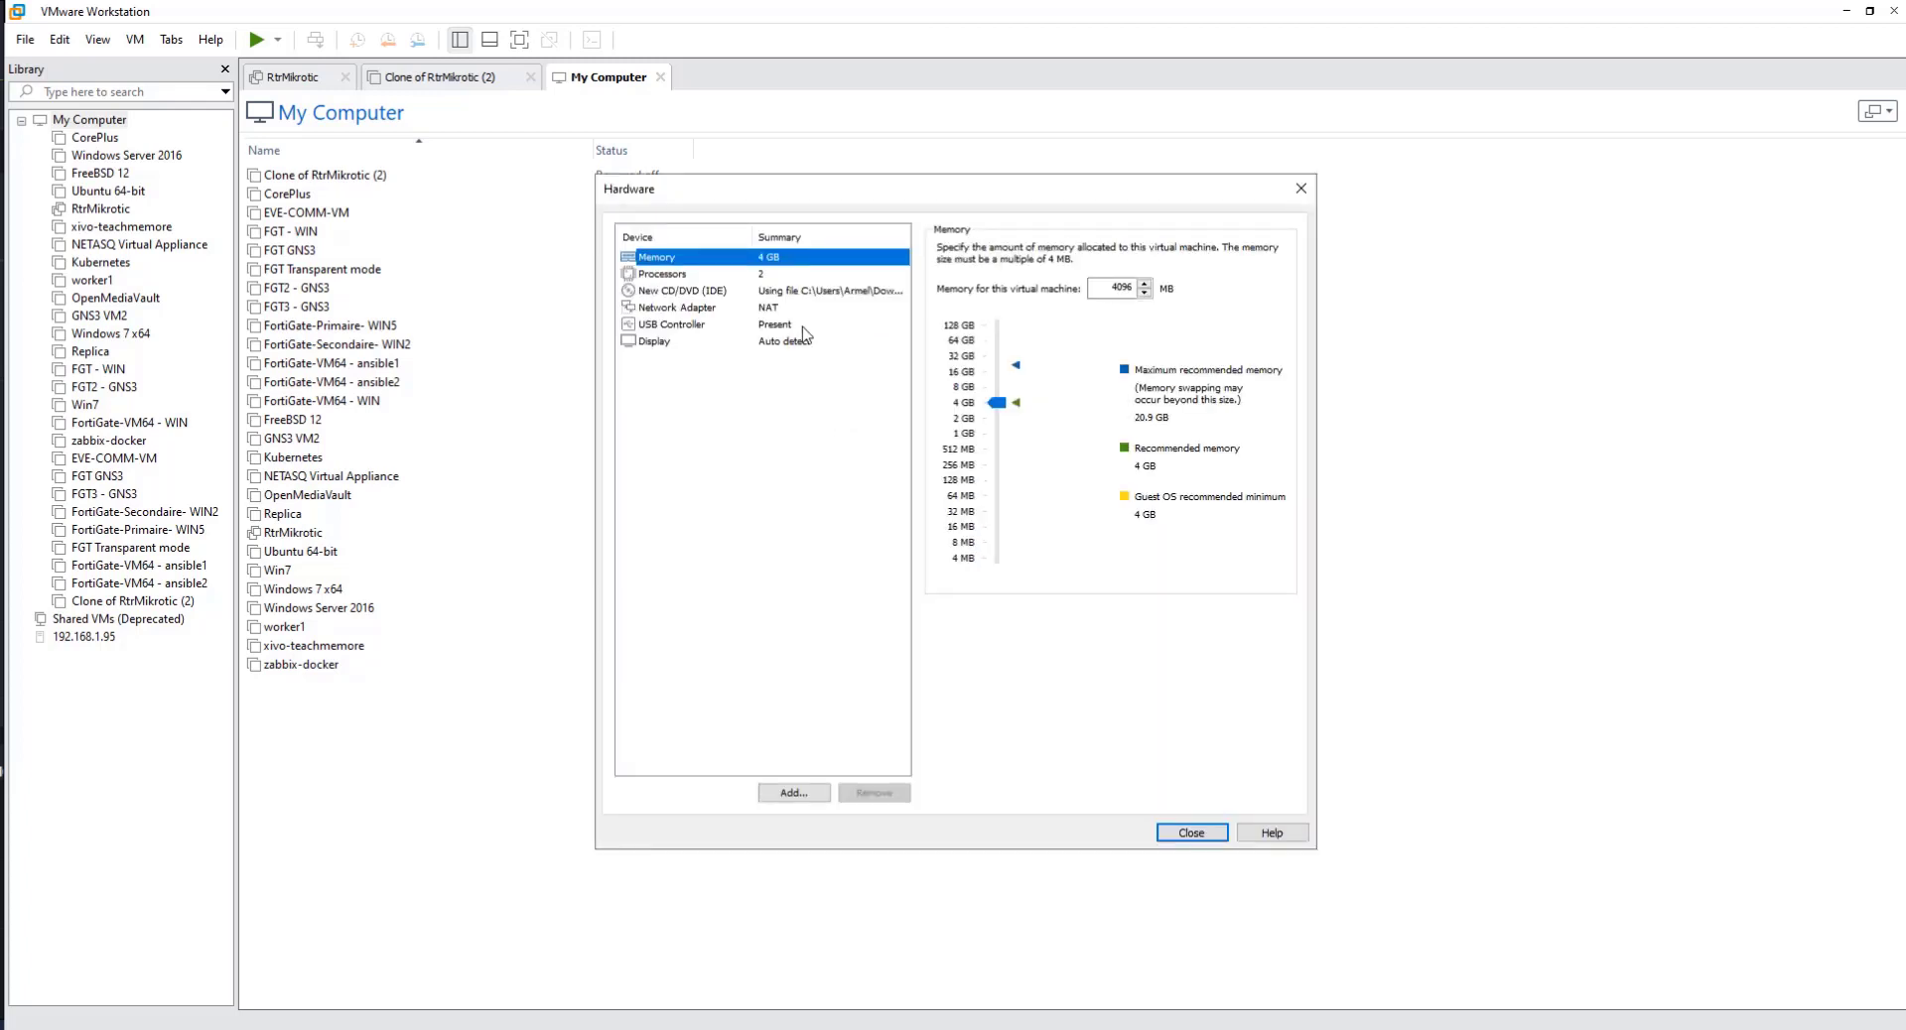
pyautogui.click(761, 310)
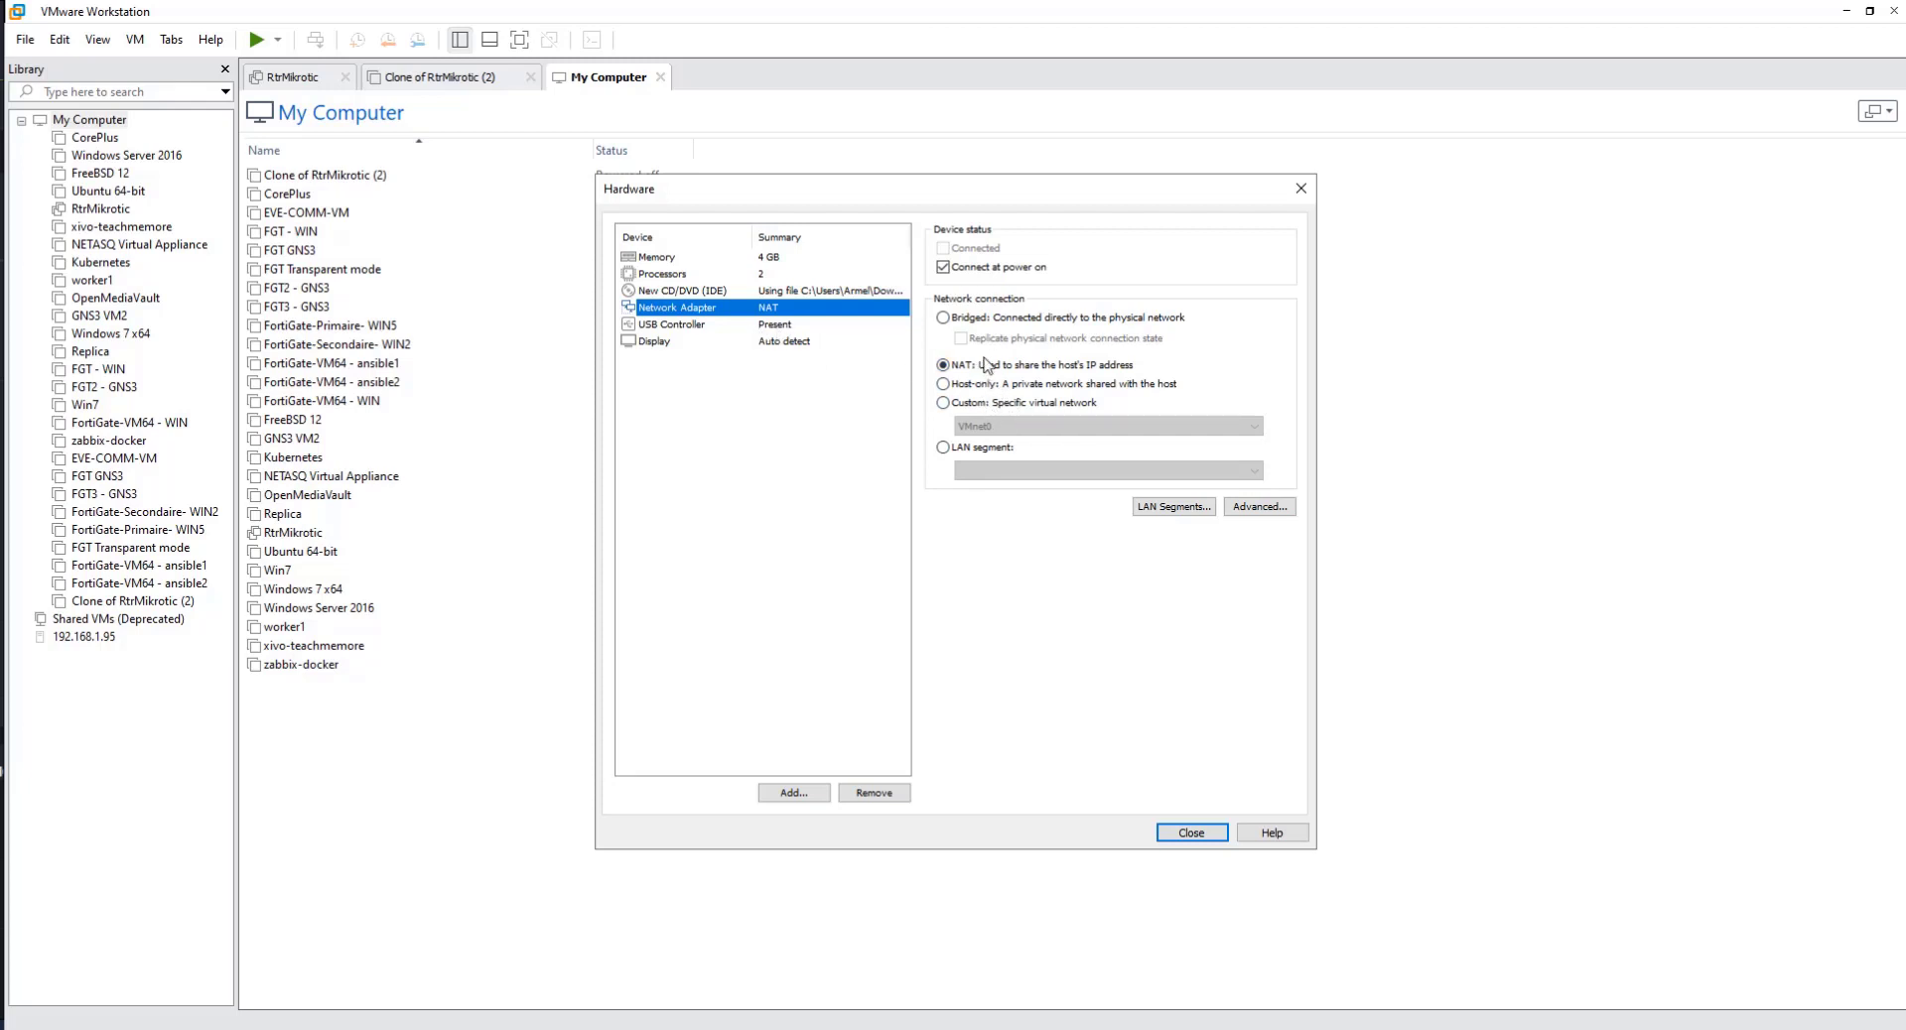
pyautogui.click(974, 320)
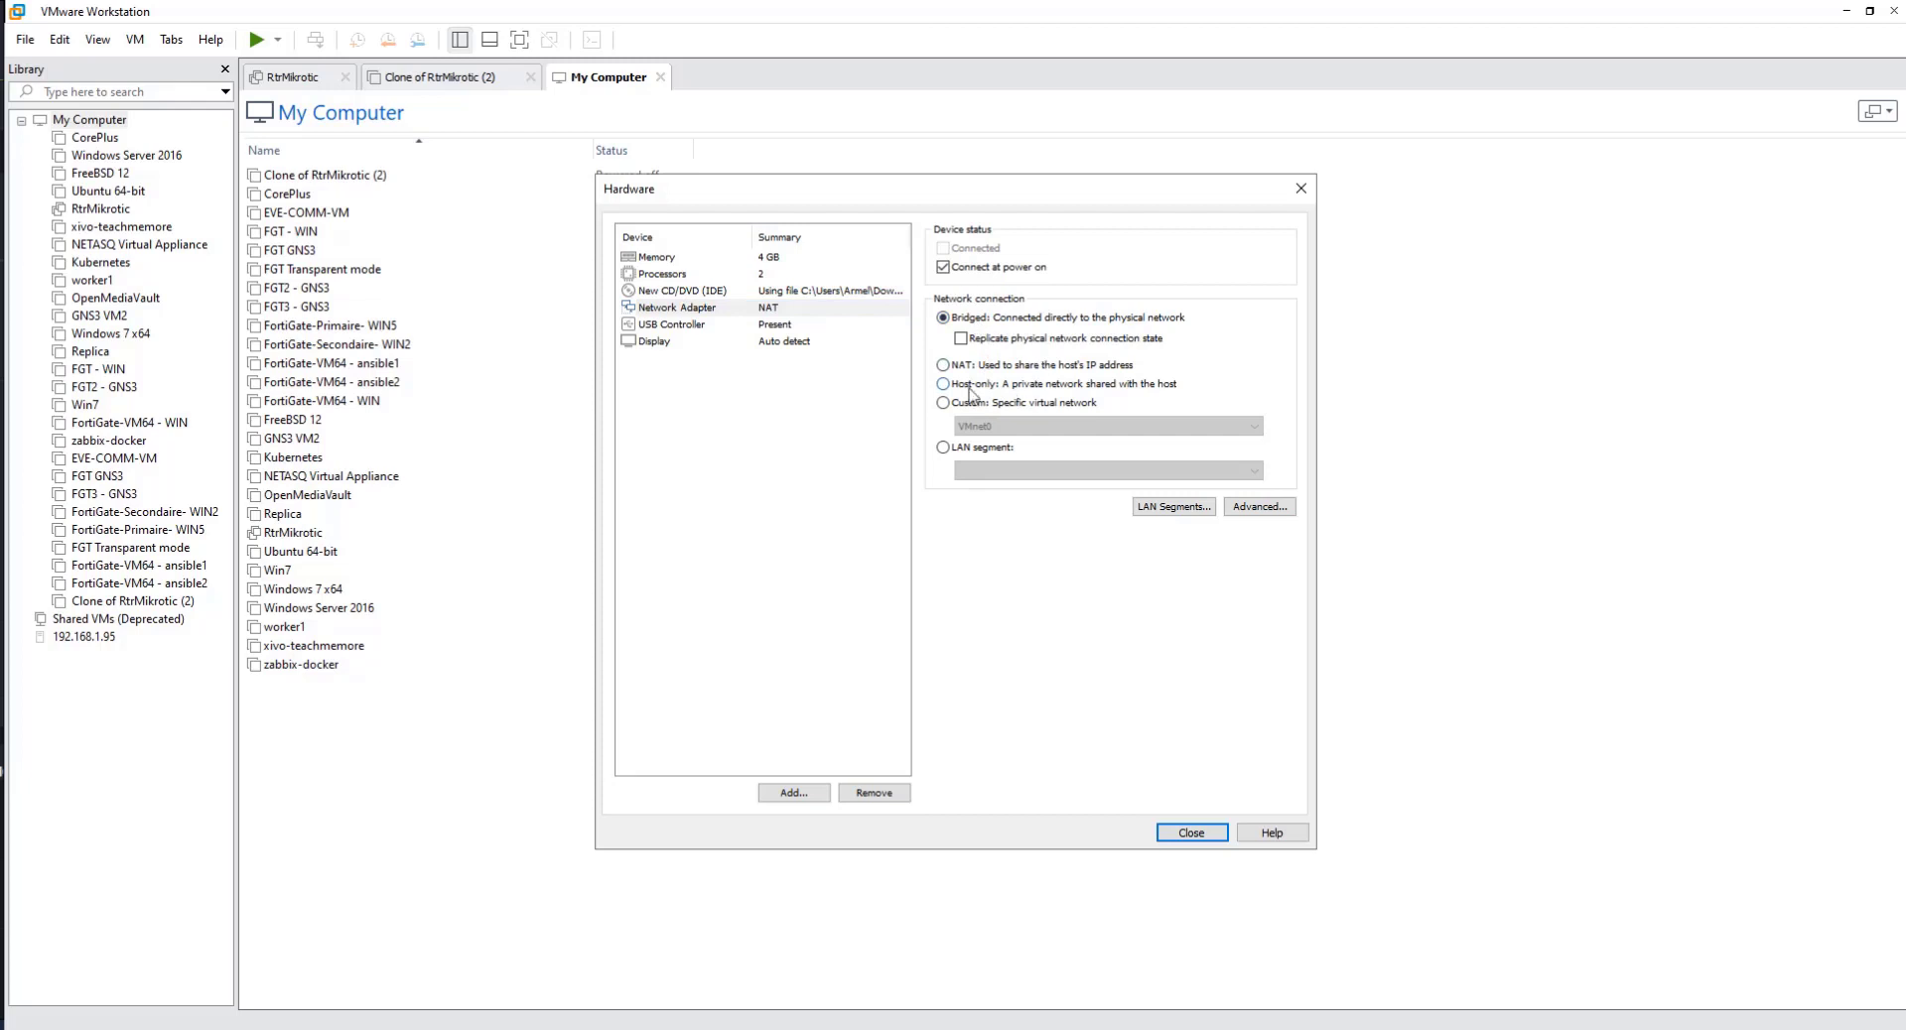
# Step: Add a second network adapter and connect it to the custom virtual network VMnet9 (Host-only)
pyautogui.click(780, 328)
pyautogui.click(809, 793)
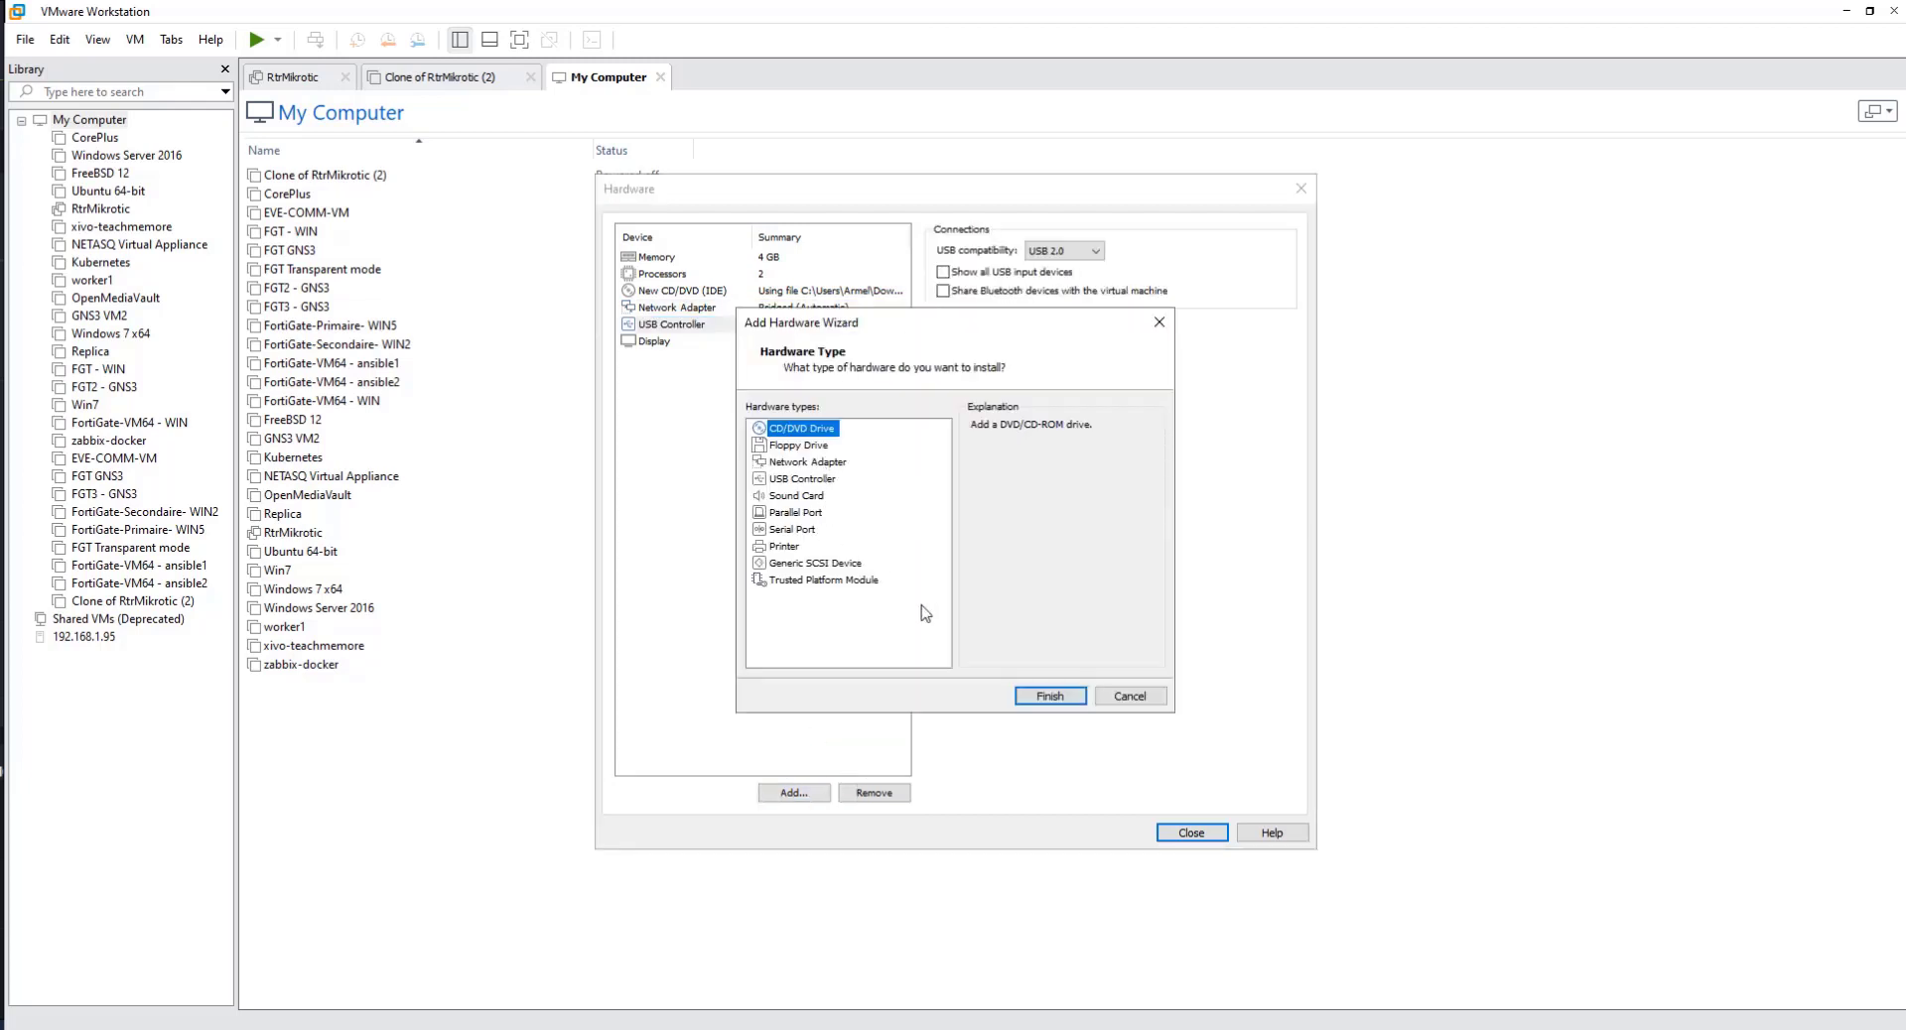
pyautogui.click(806, 461)
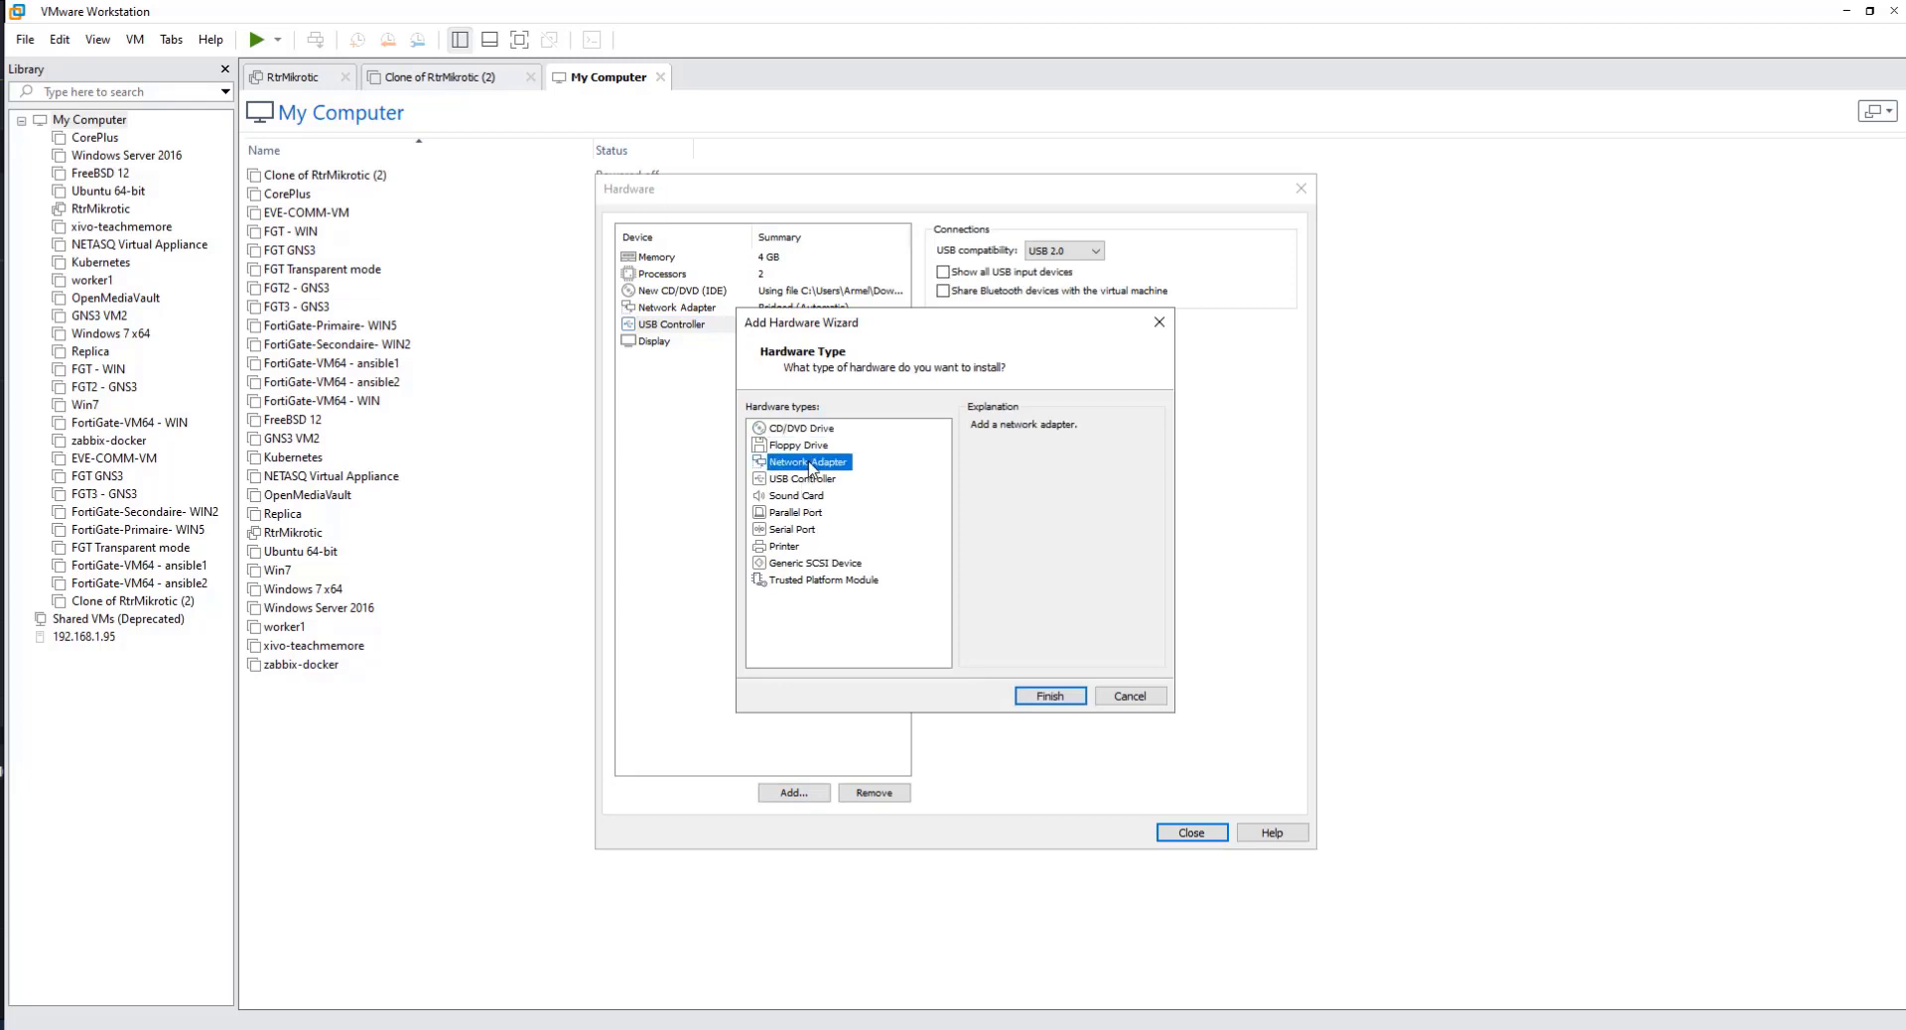
pyautogui.click(1050, 694)
pyautogui.click(943, 447)
pyautogui.click(1107, 471)
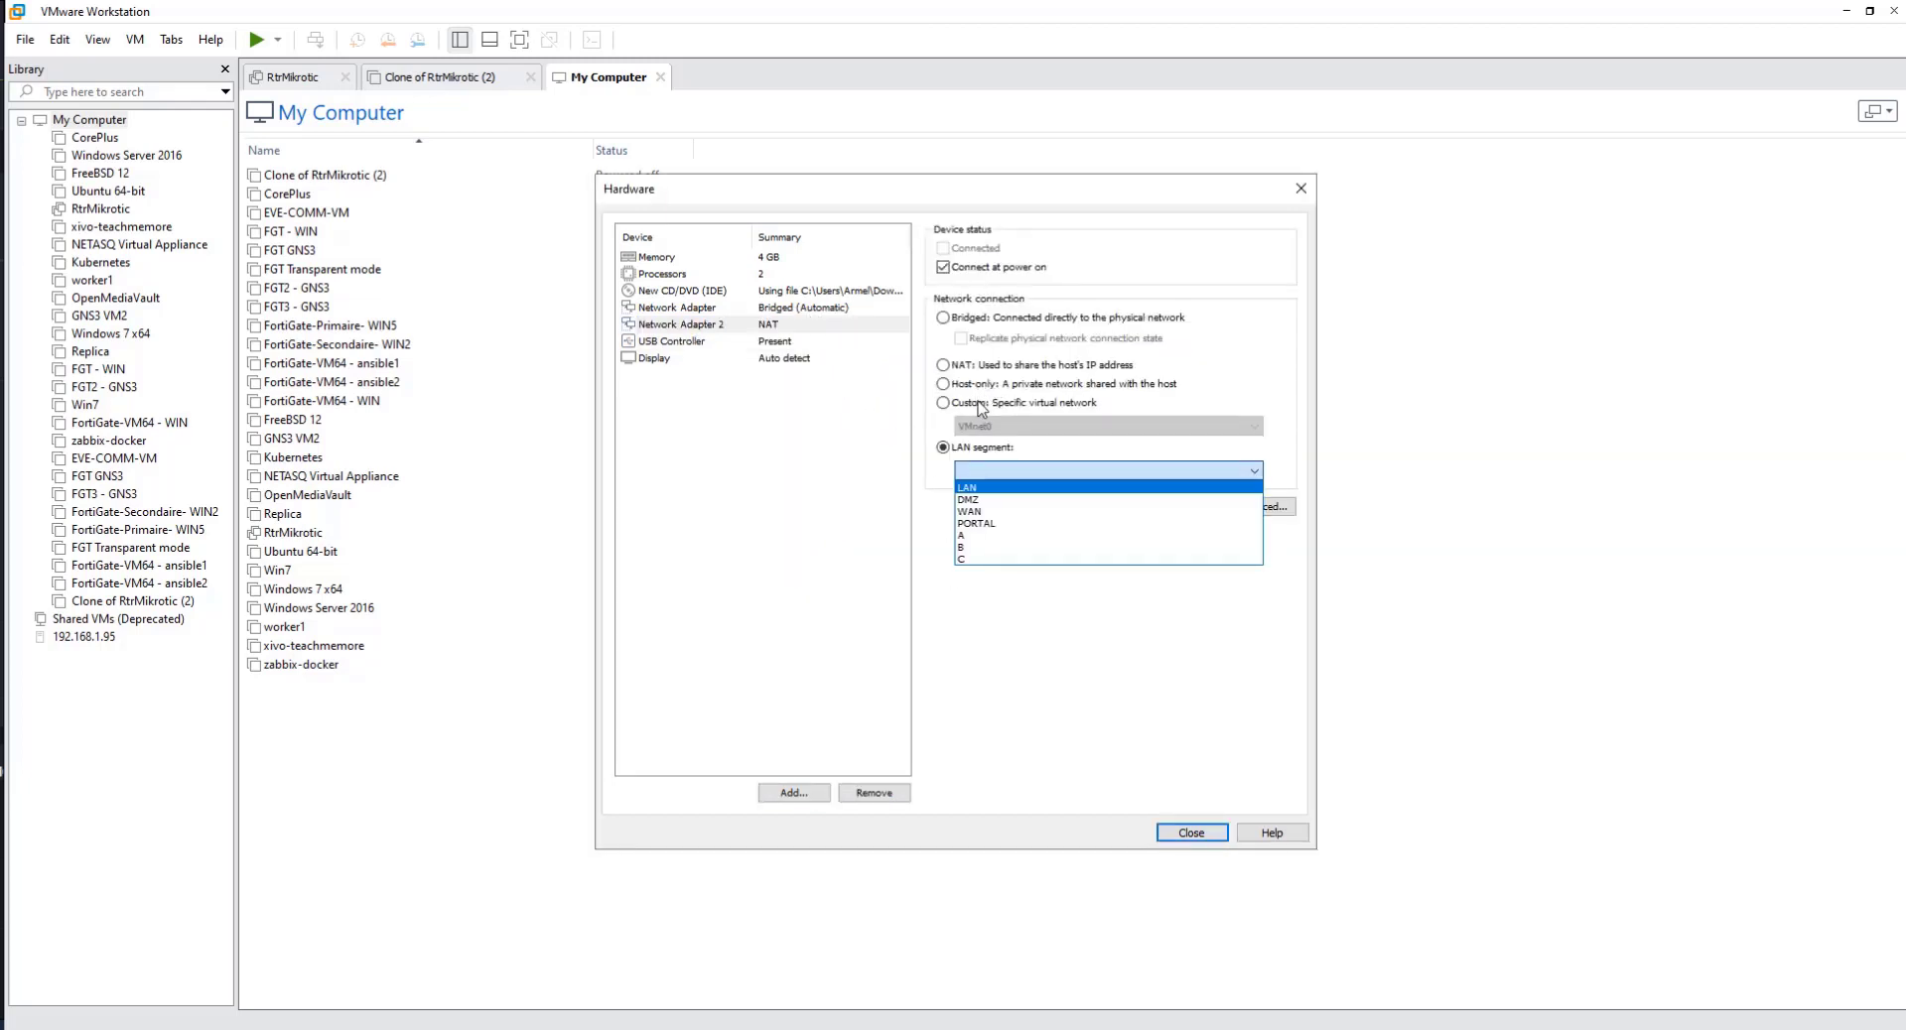
pyautogui.click(993, 402)
pyautogui.click(997, 407)
pyautogui.click(1003, 426)
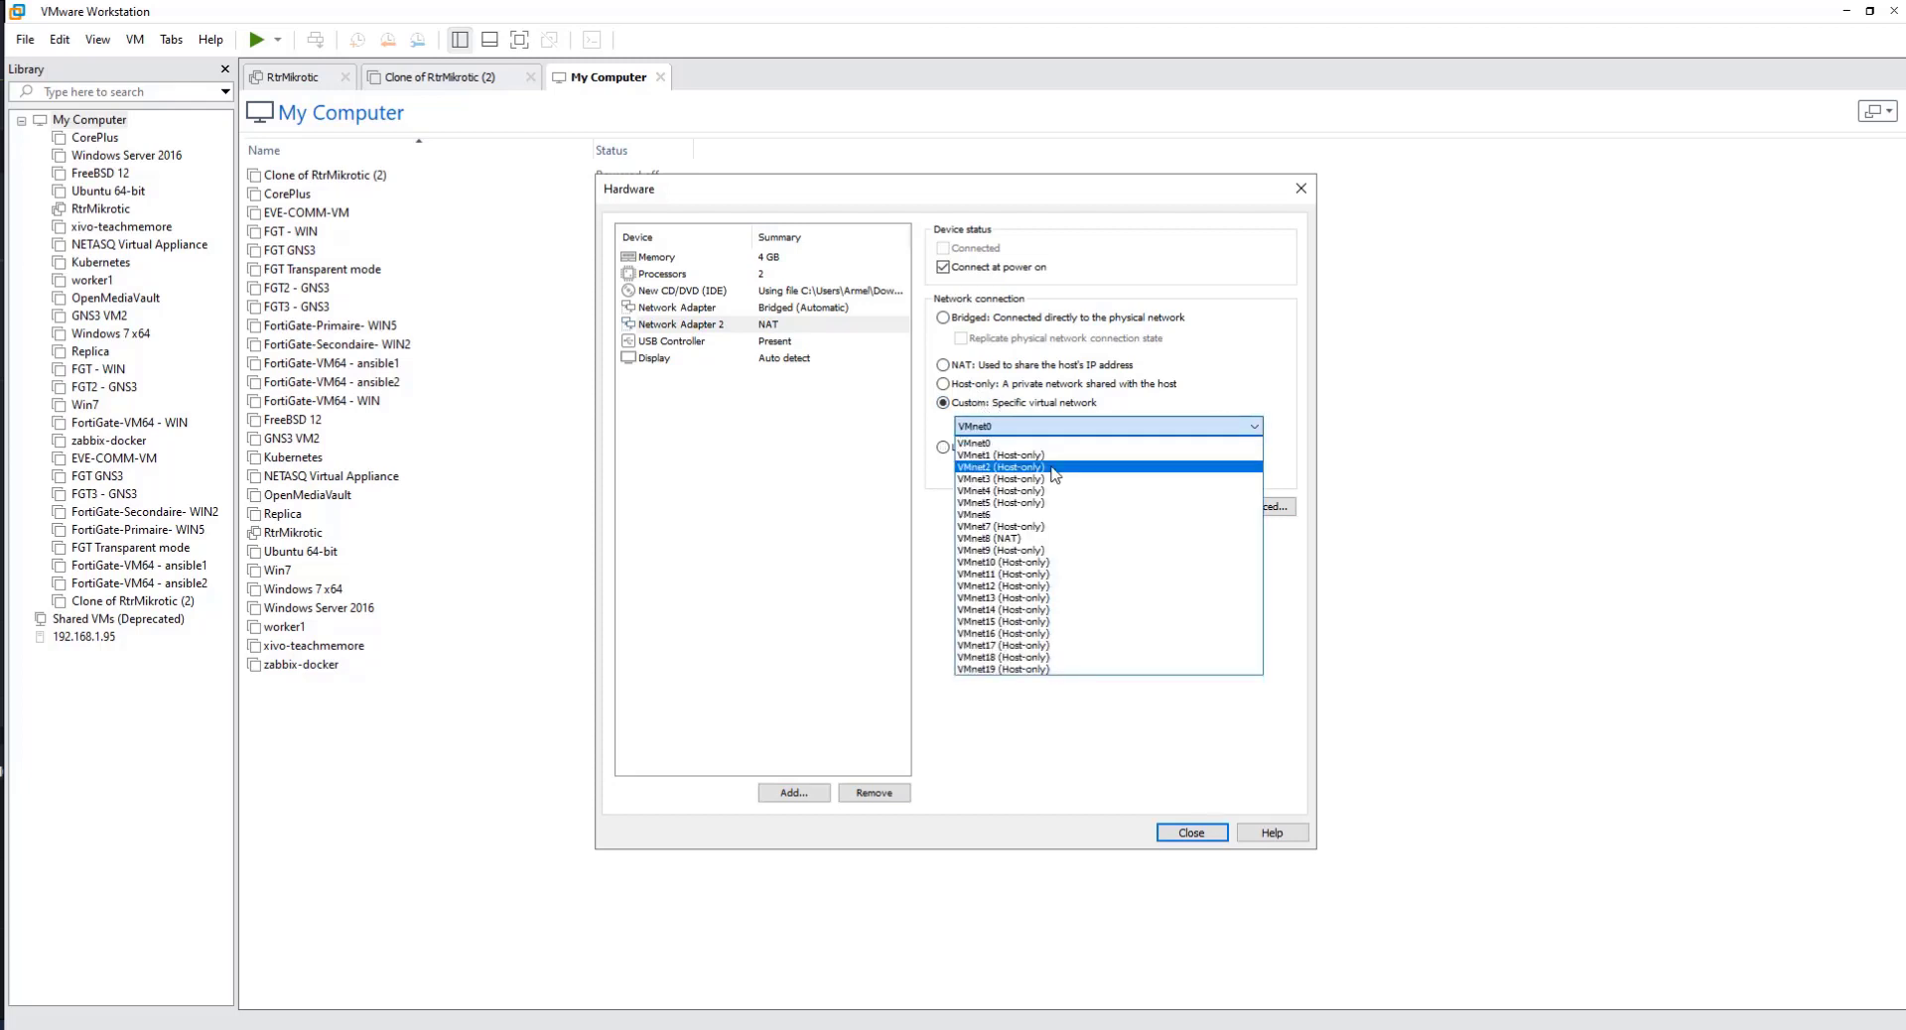
pyautogui.click(1032, 551)
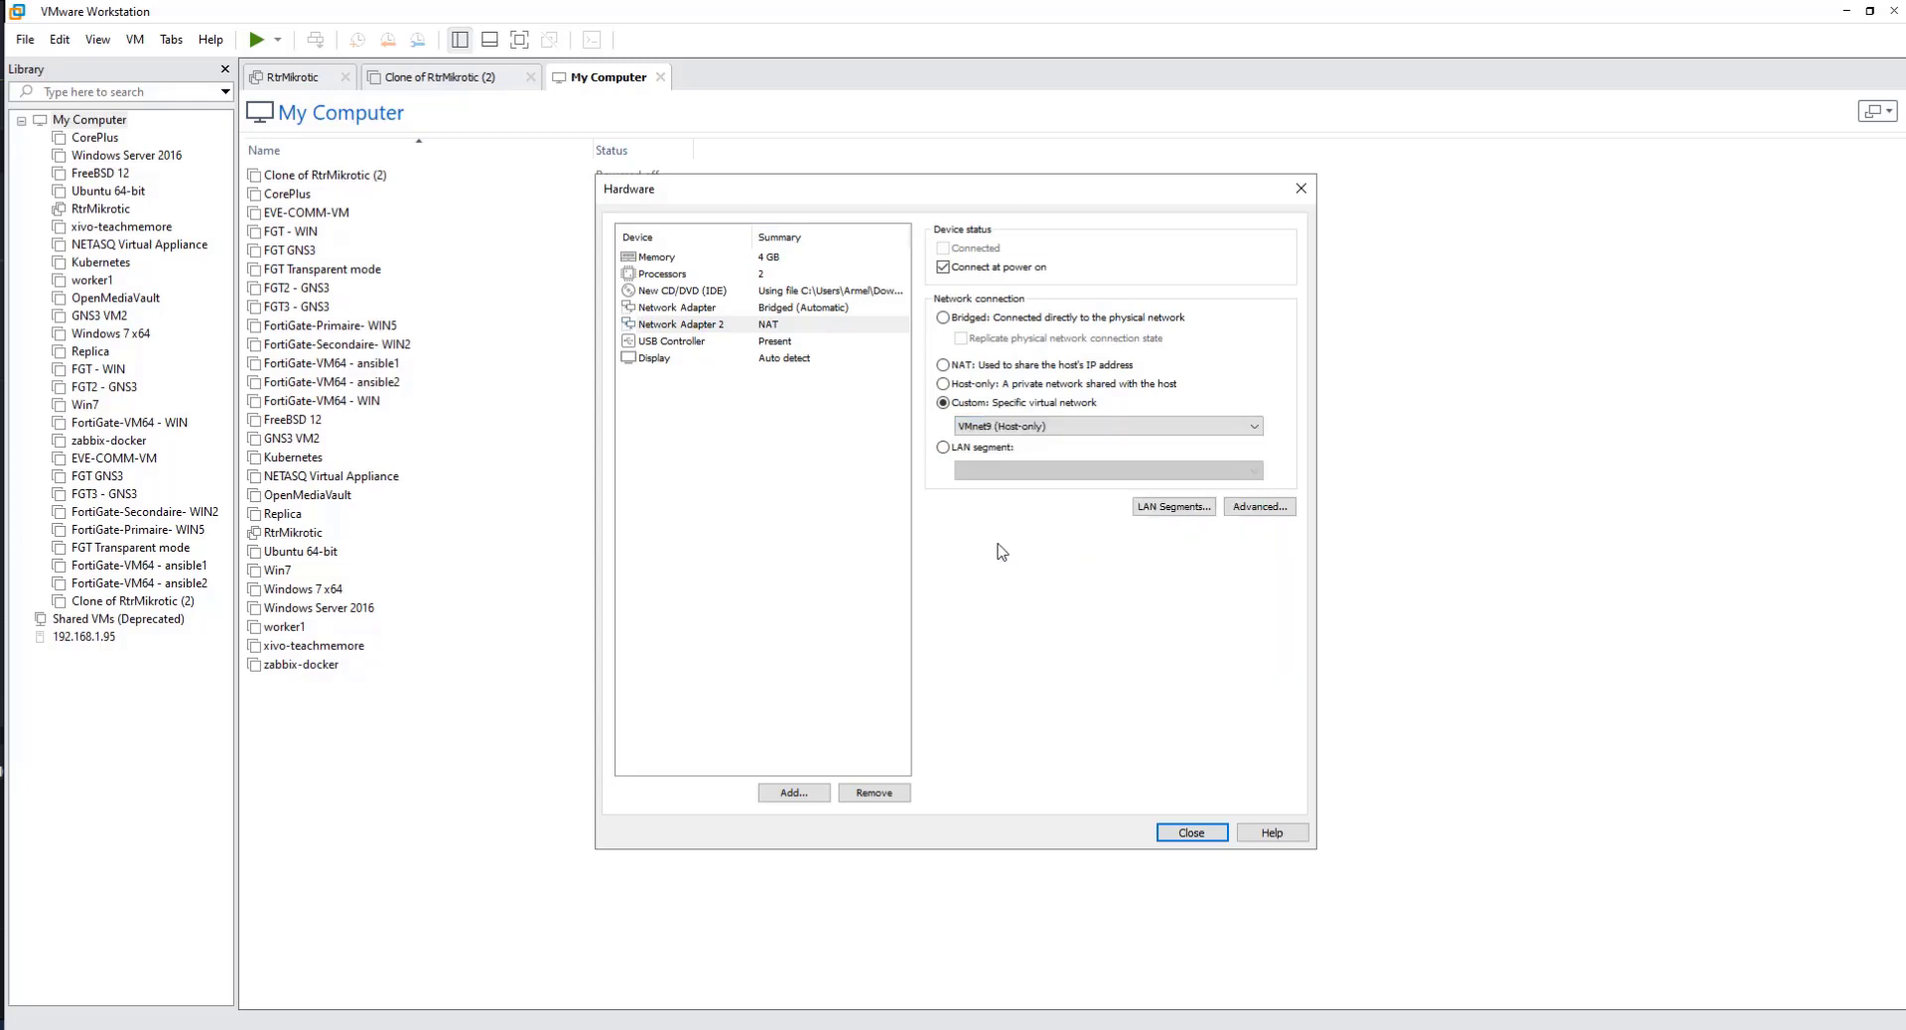
# Step: Review the memory and processor settings, close the hardware customization and finish creating the virtual machine
pyautogui.click(788, 343)
pyautogui.click(794, 290)
pyautogui.click(654, 257)
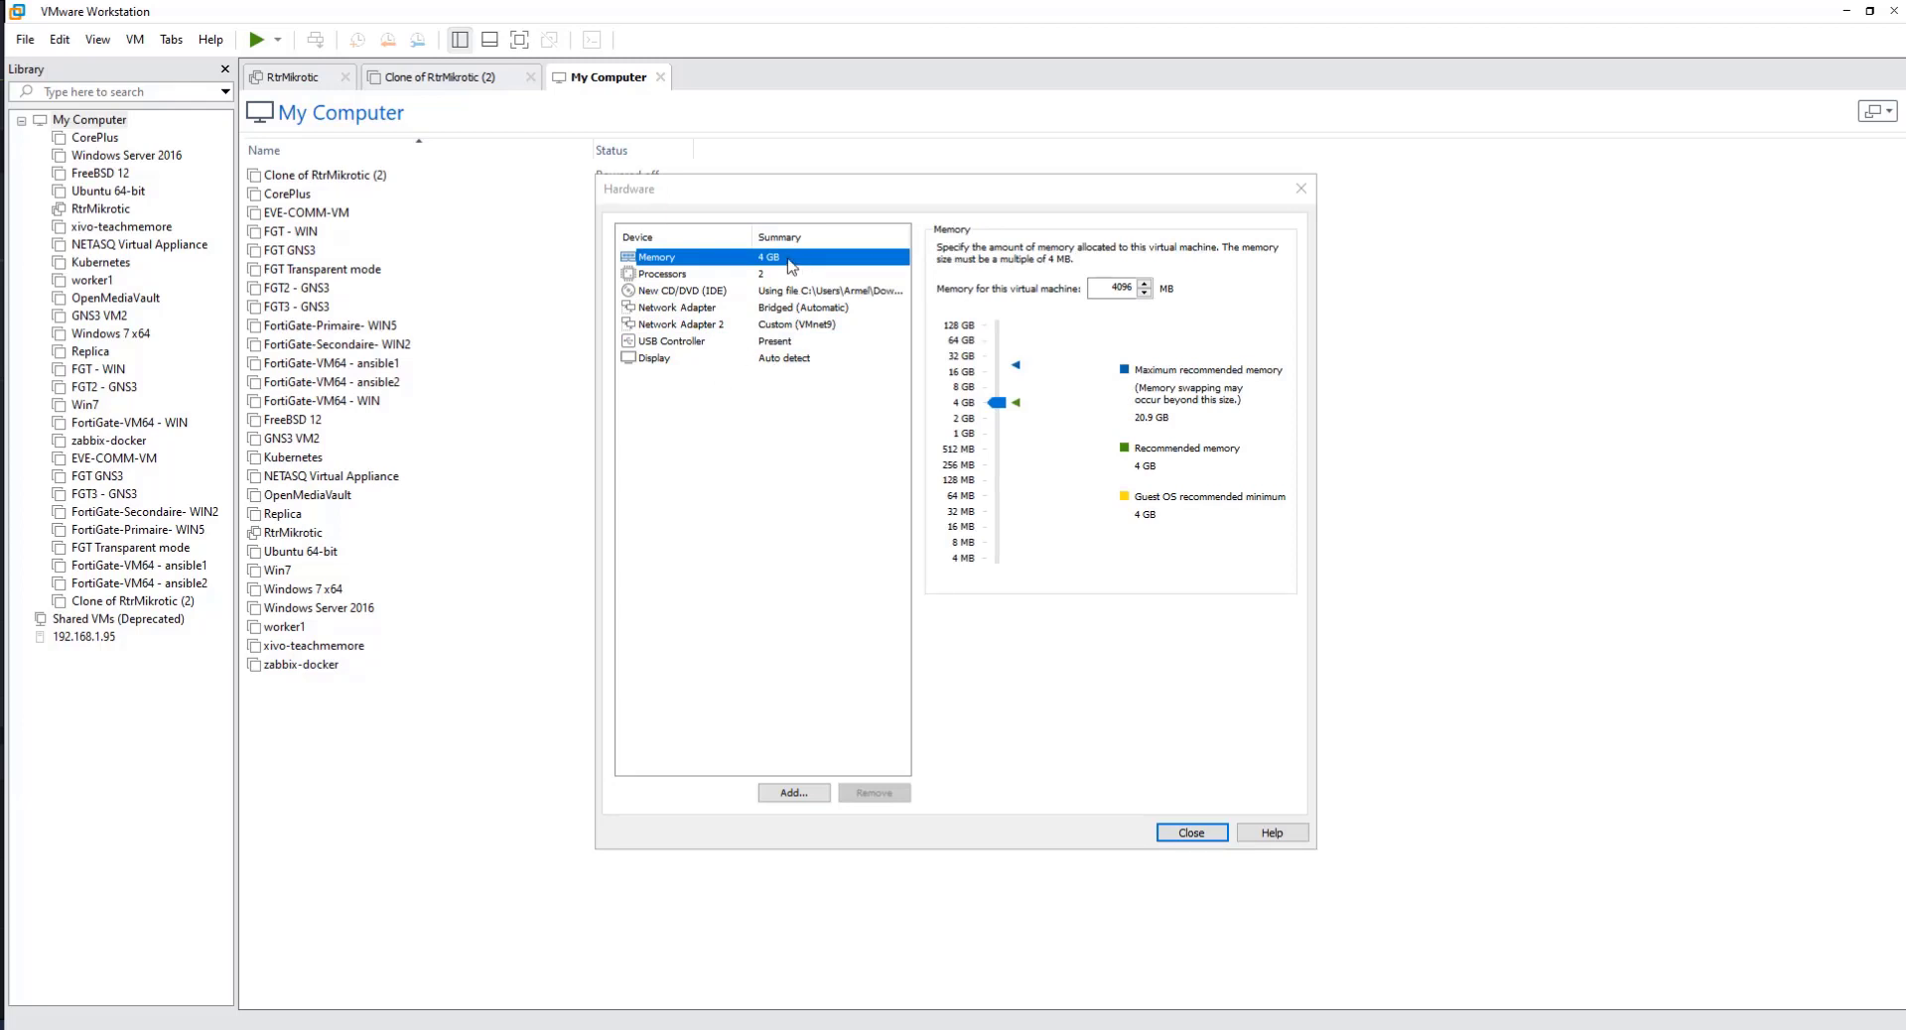
pyautogui.click(667, 277)
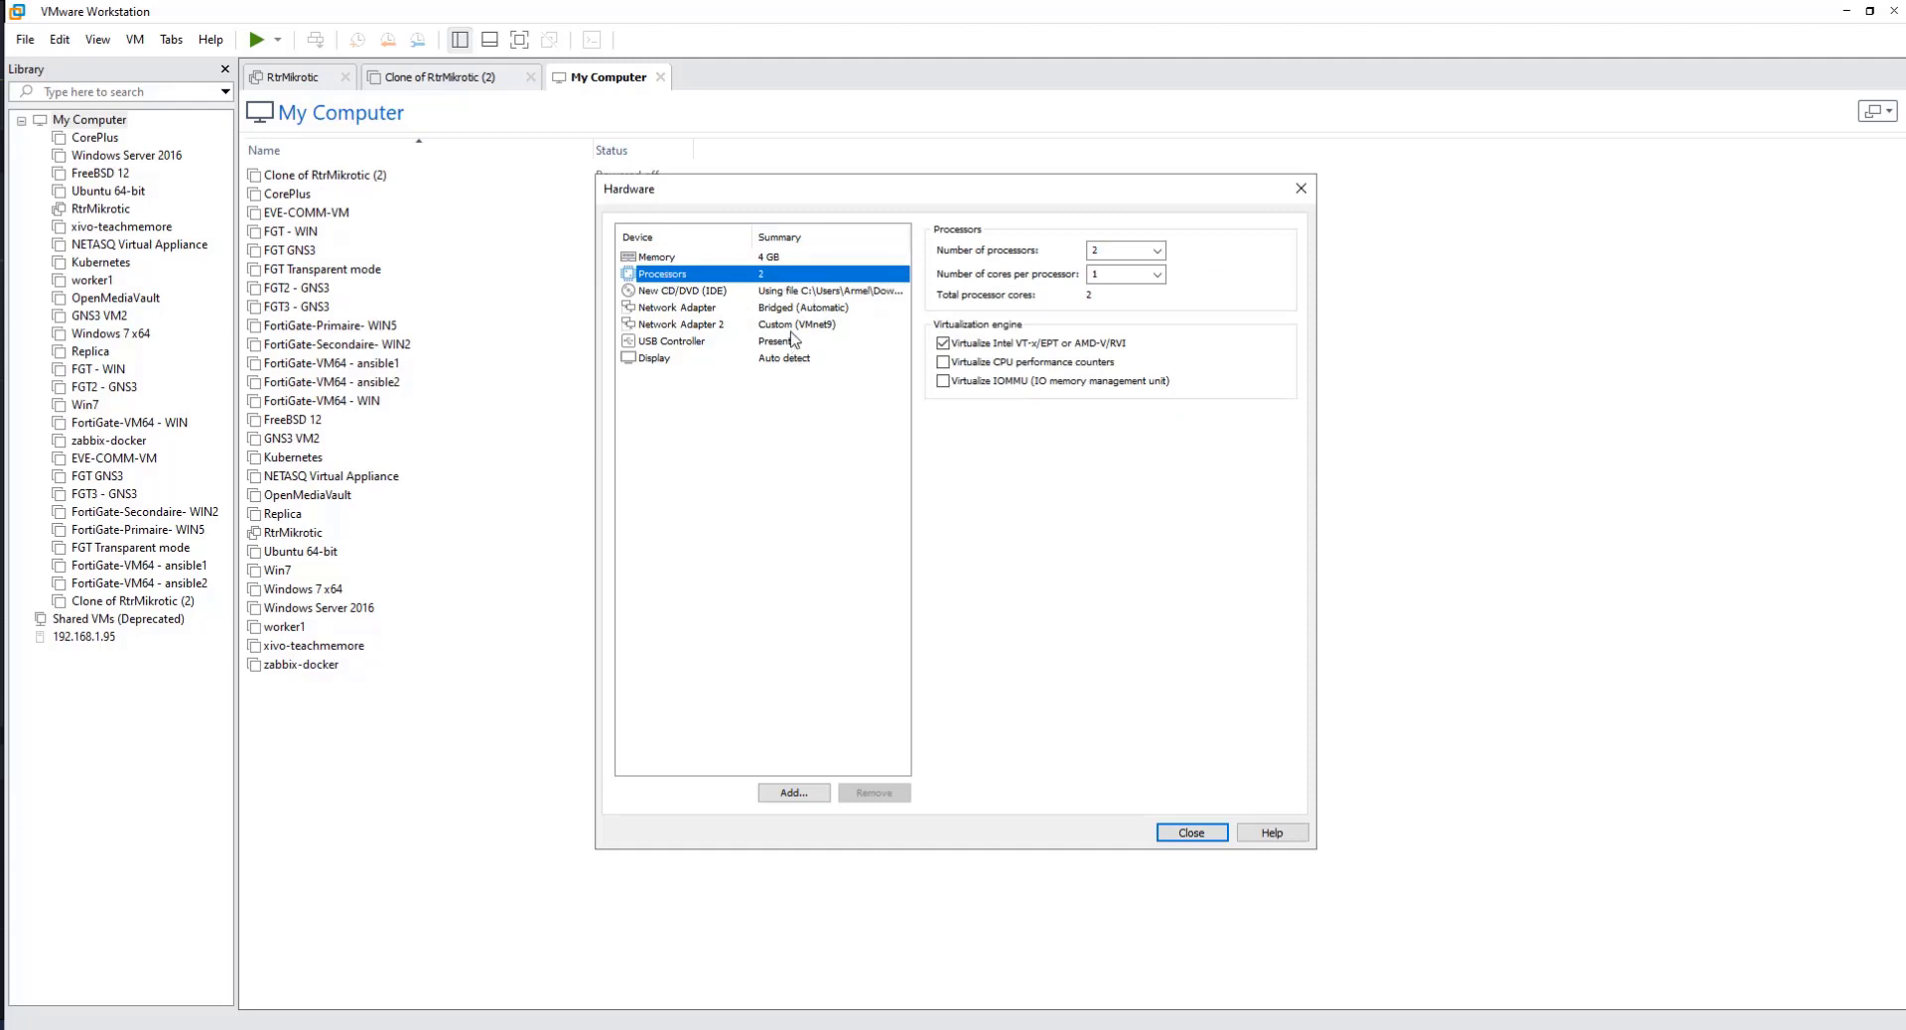
pyautogui.click(766, 257)
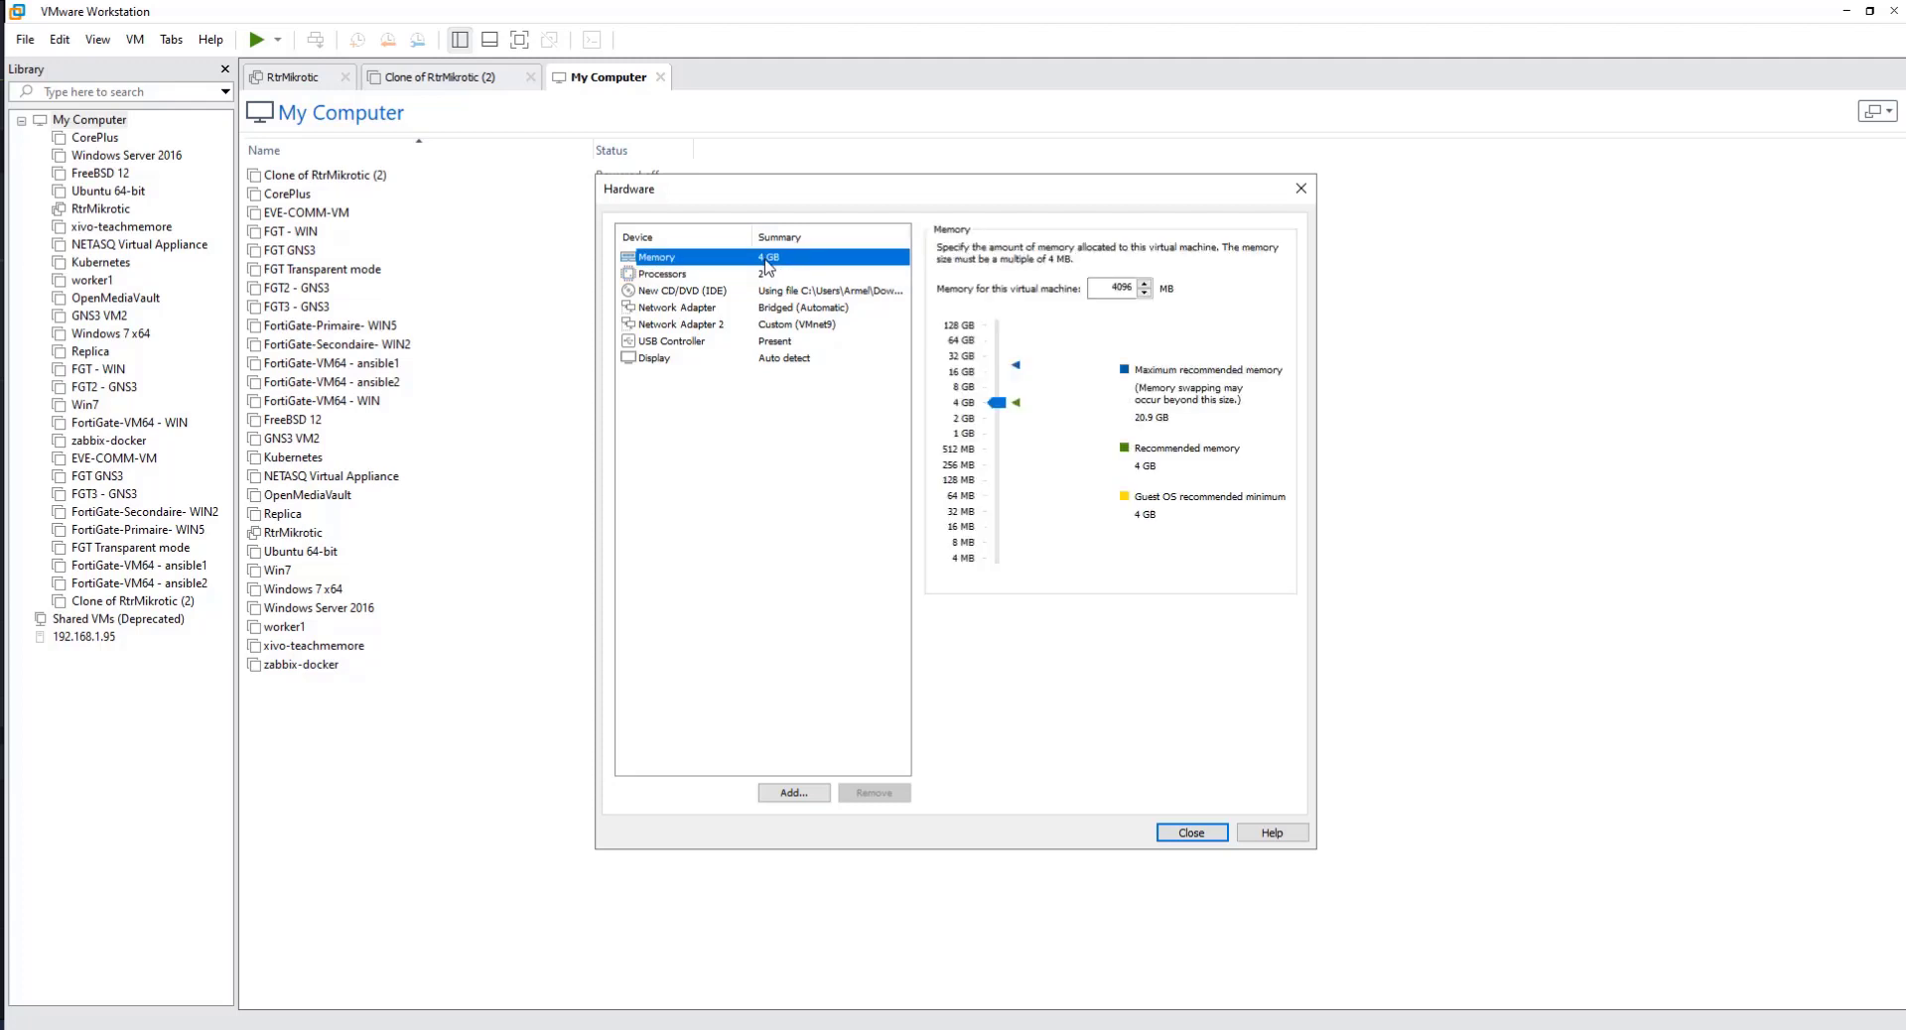
pyautogui.click(761, 275)
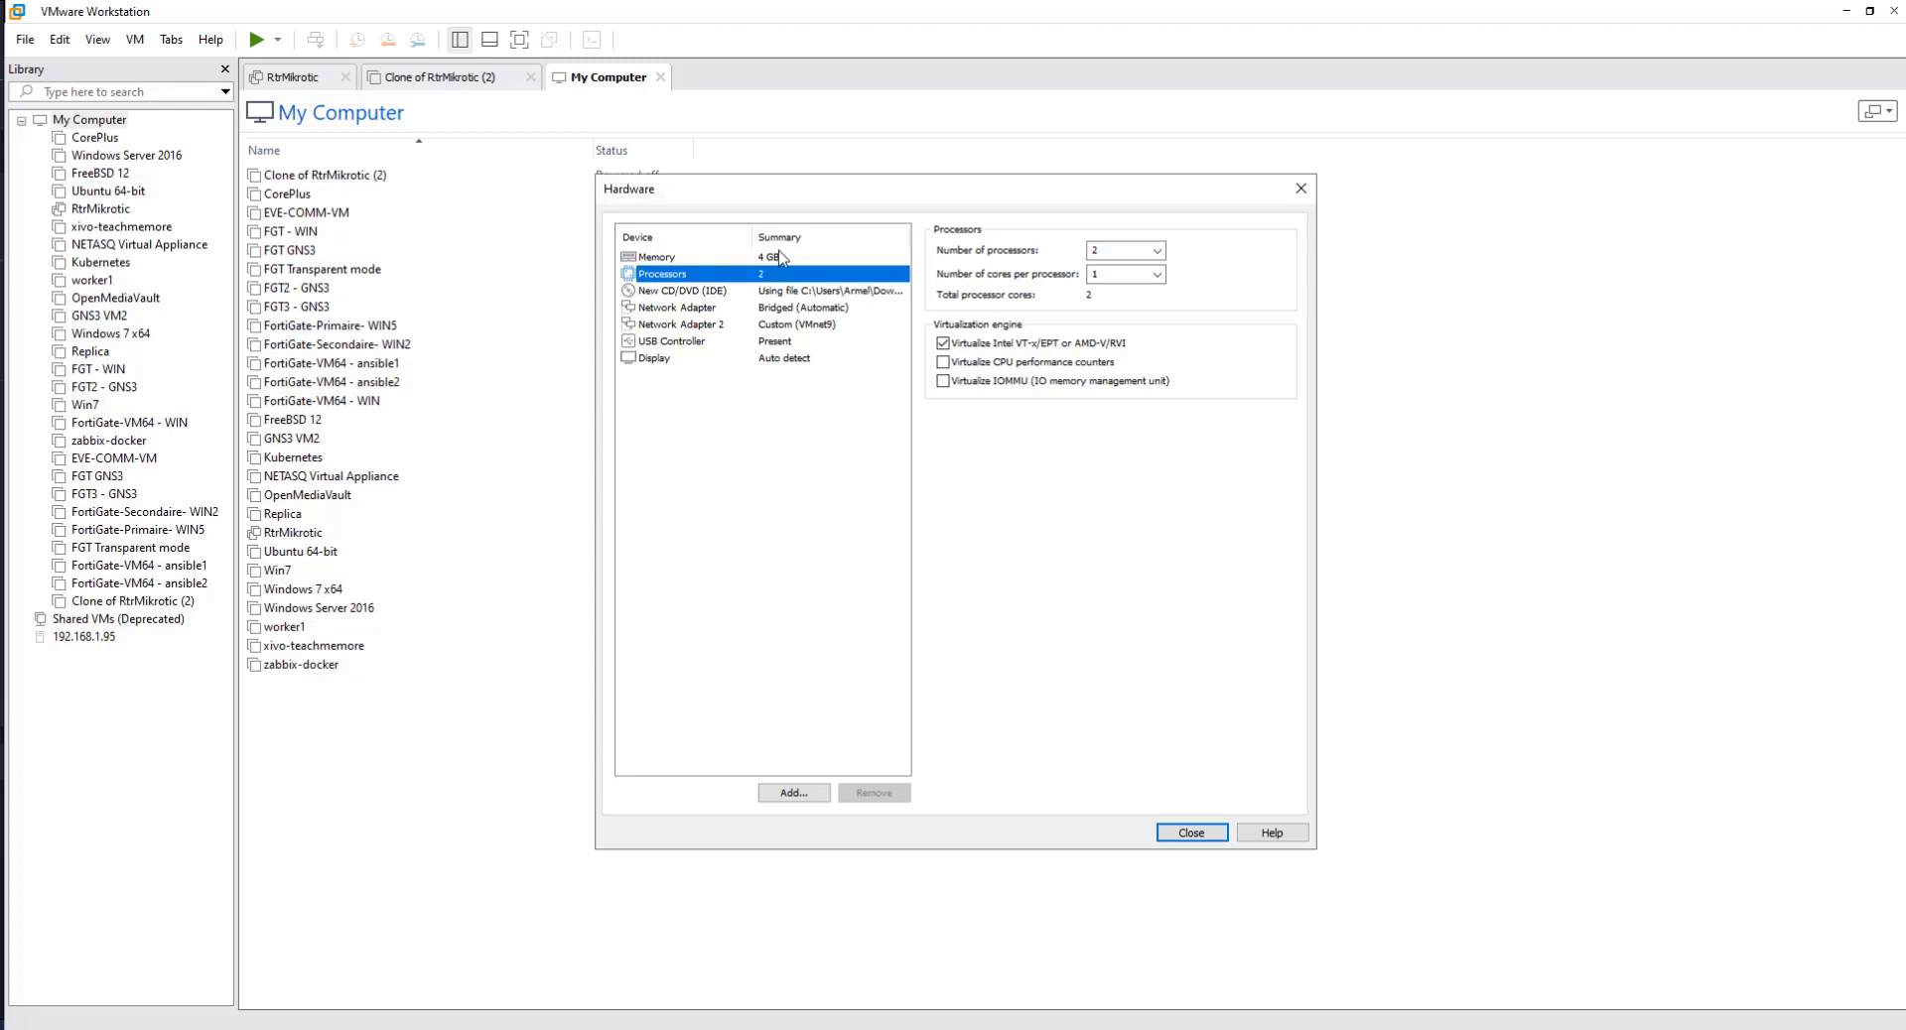
pyautogui.click(773, 259)
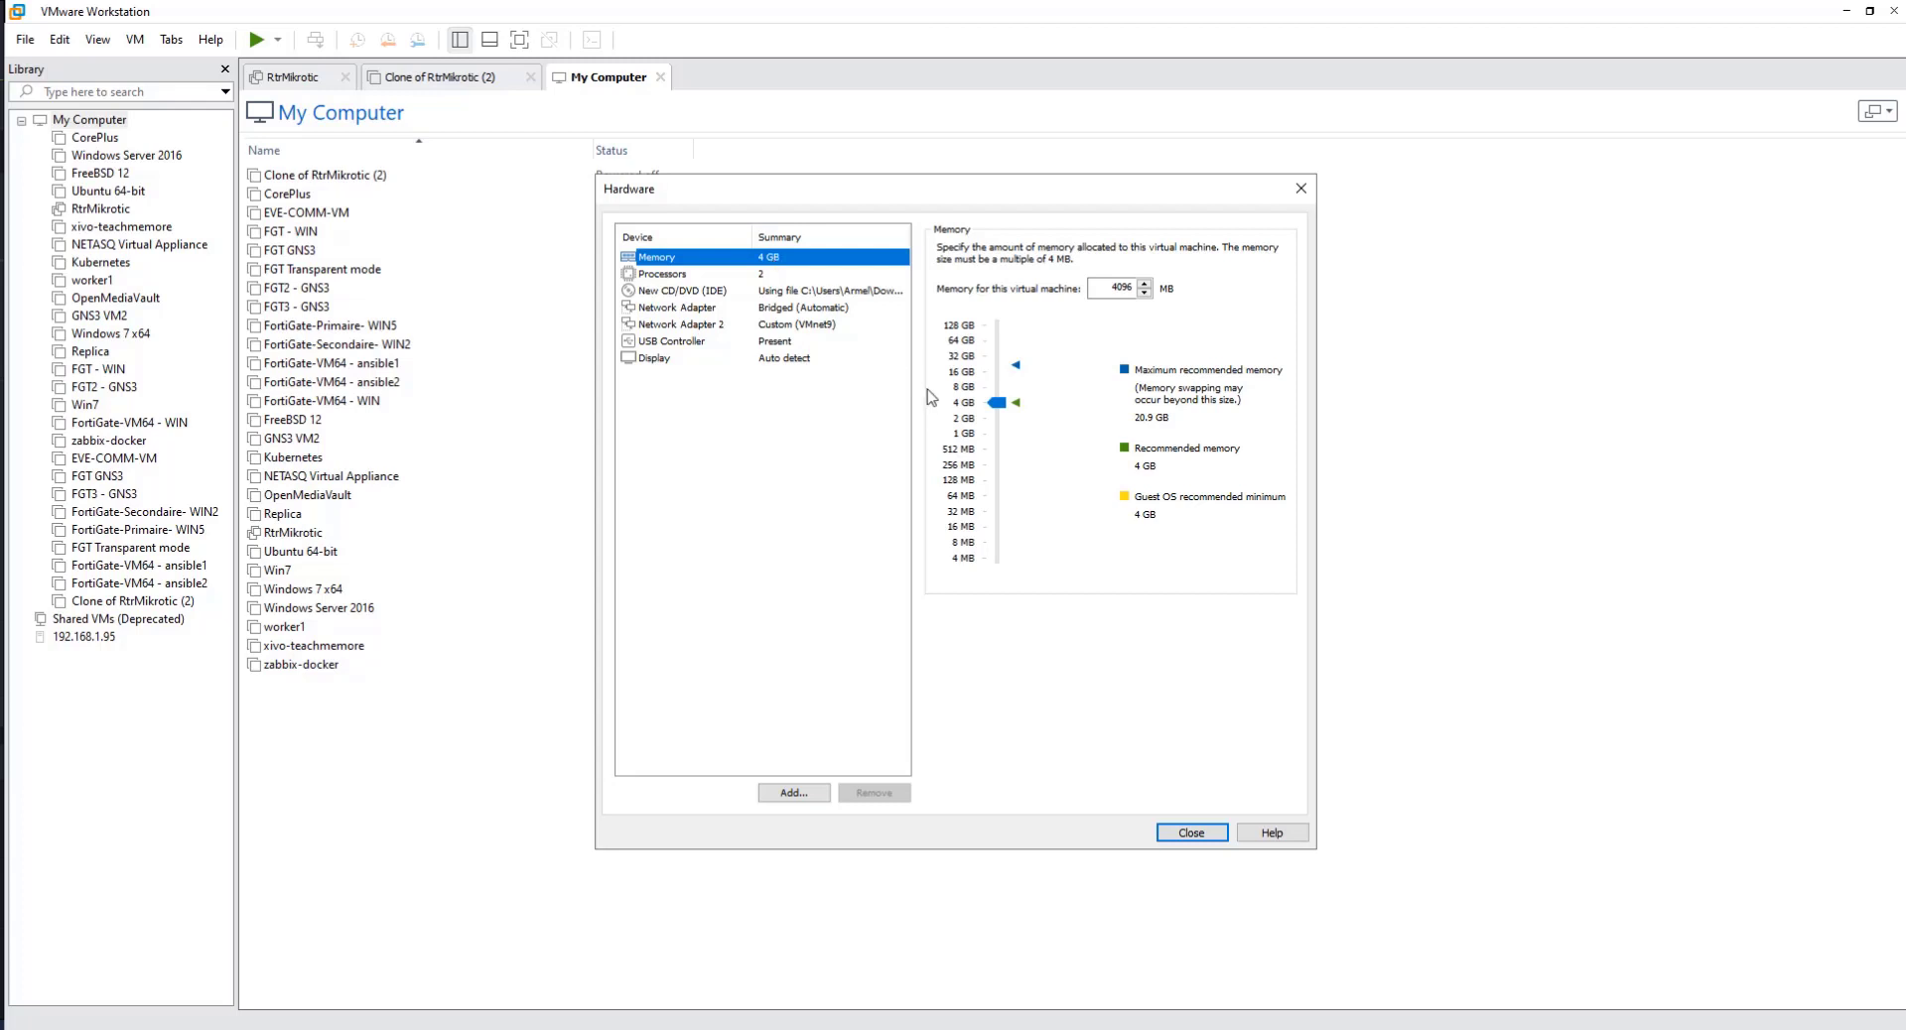
pyautogui.click(1204, 841)
pyautogui.click(1053, 701)
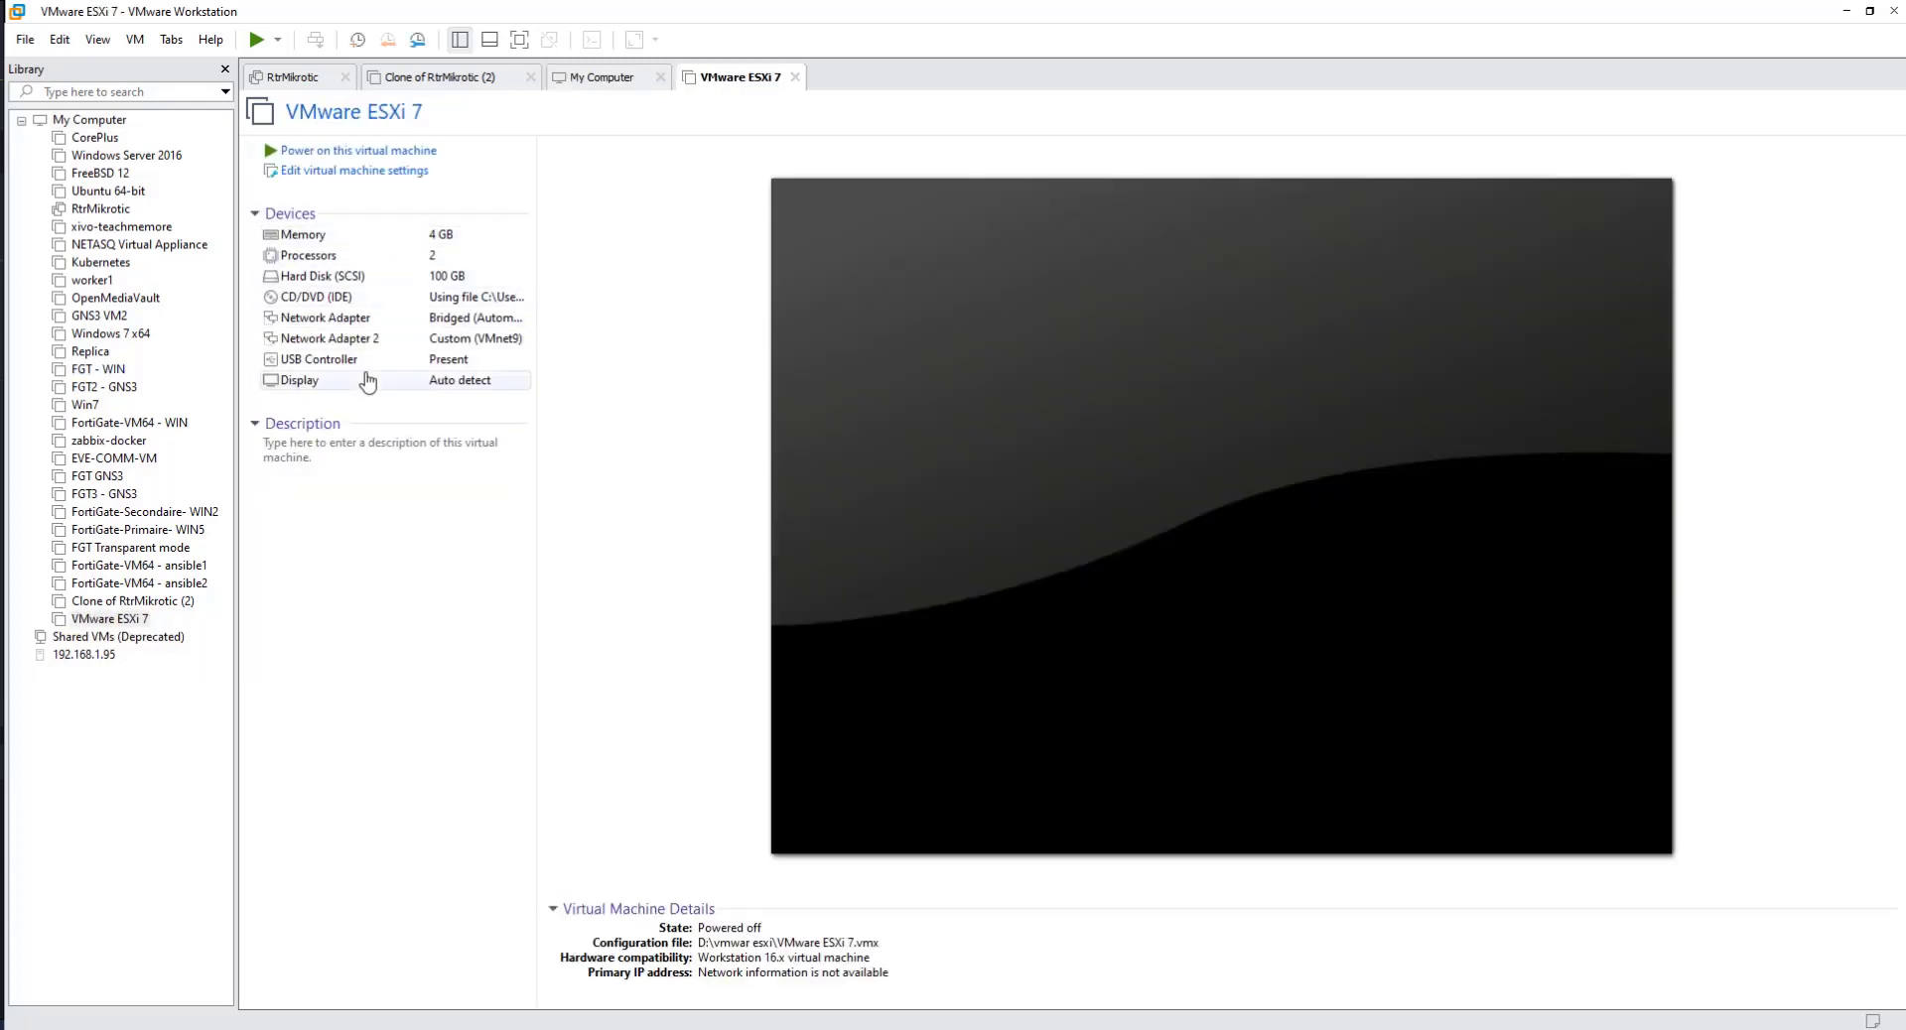
# Step: Power on the VMware ESXi 7 virtual machine and continue from the installer's welcome screen to the license agreement
pyautogui.click(256, 41)
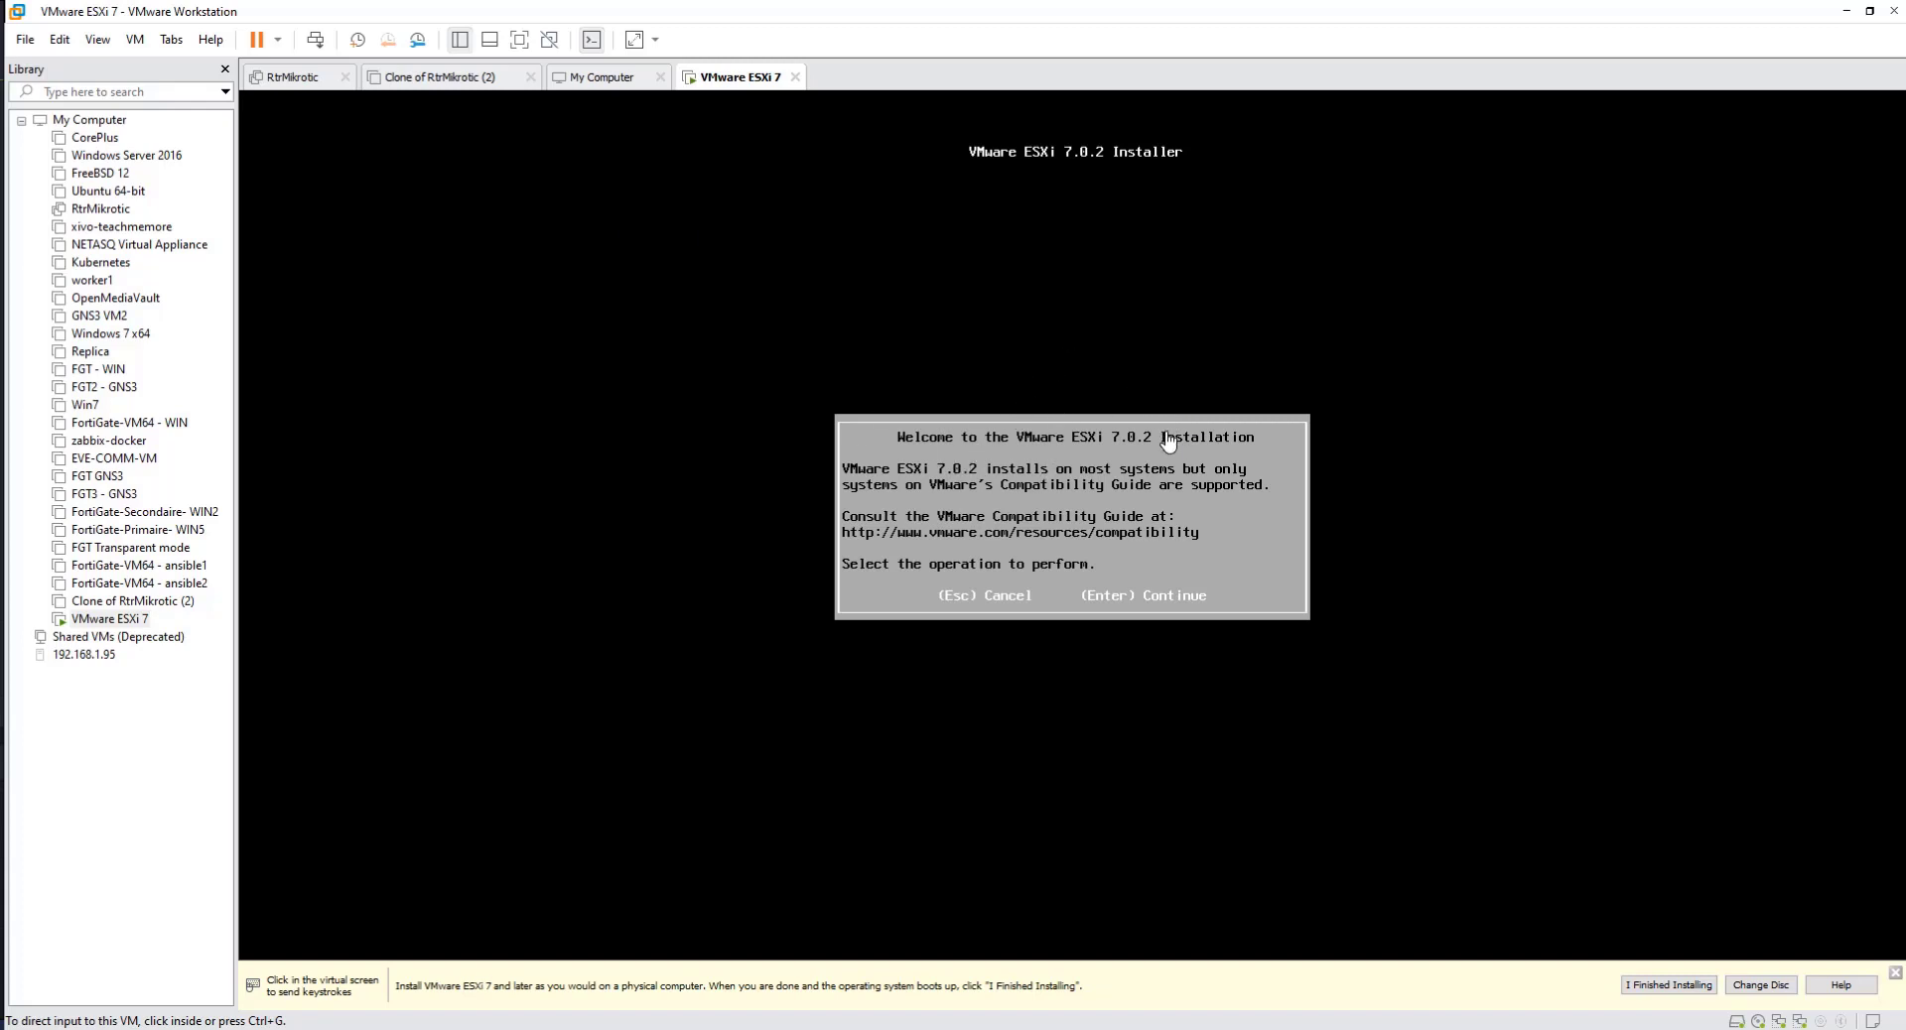
pyautogui.click(1123, 366)
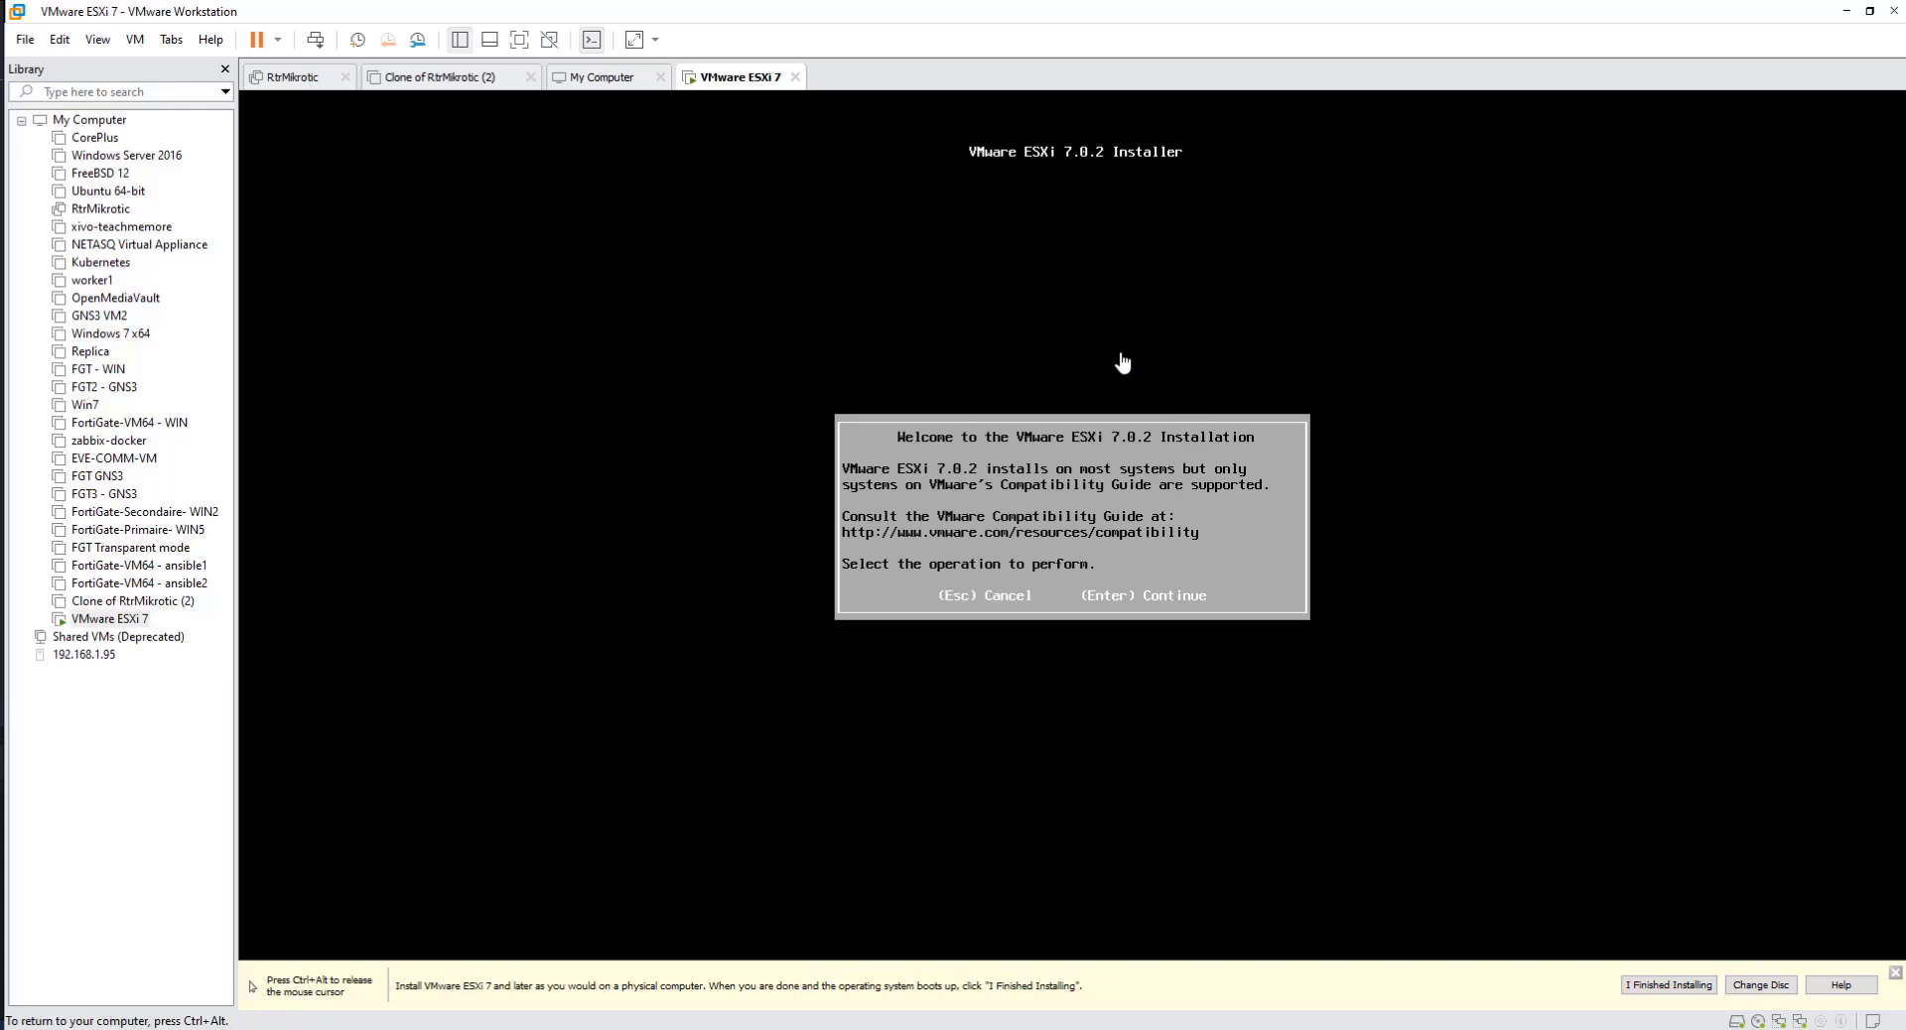
pyautogui.press('Return')
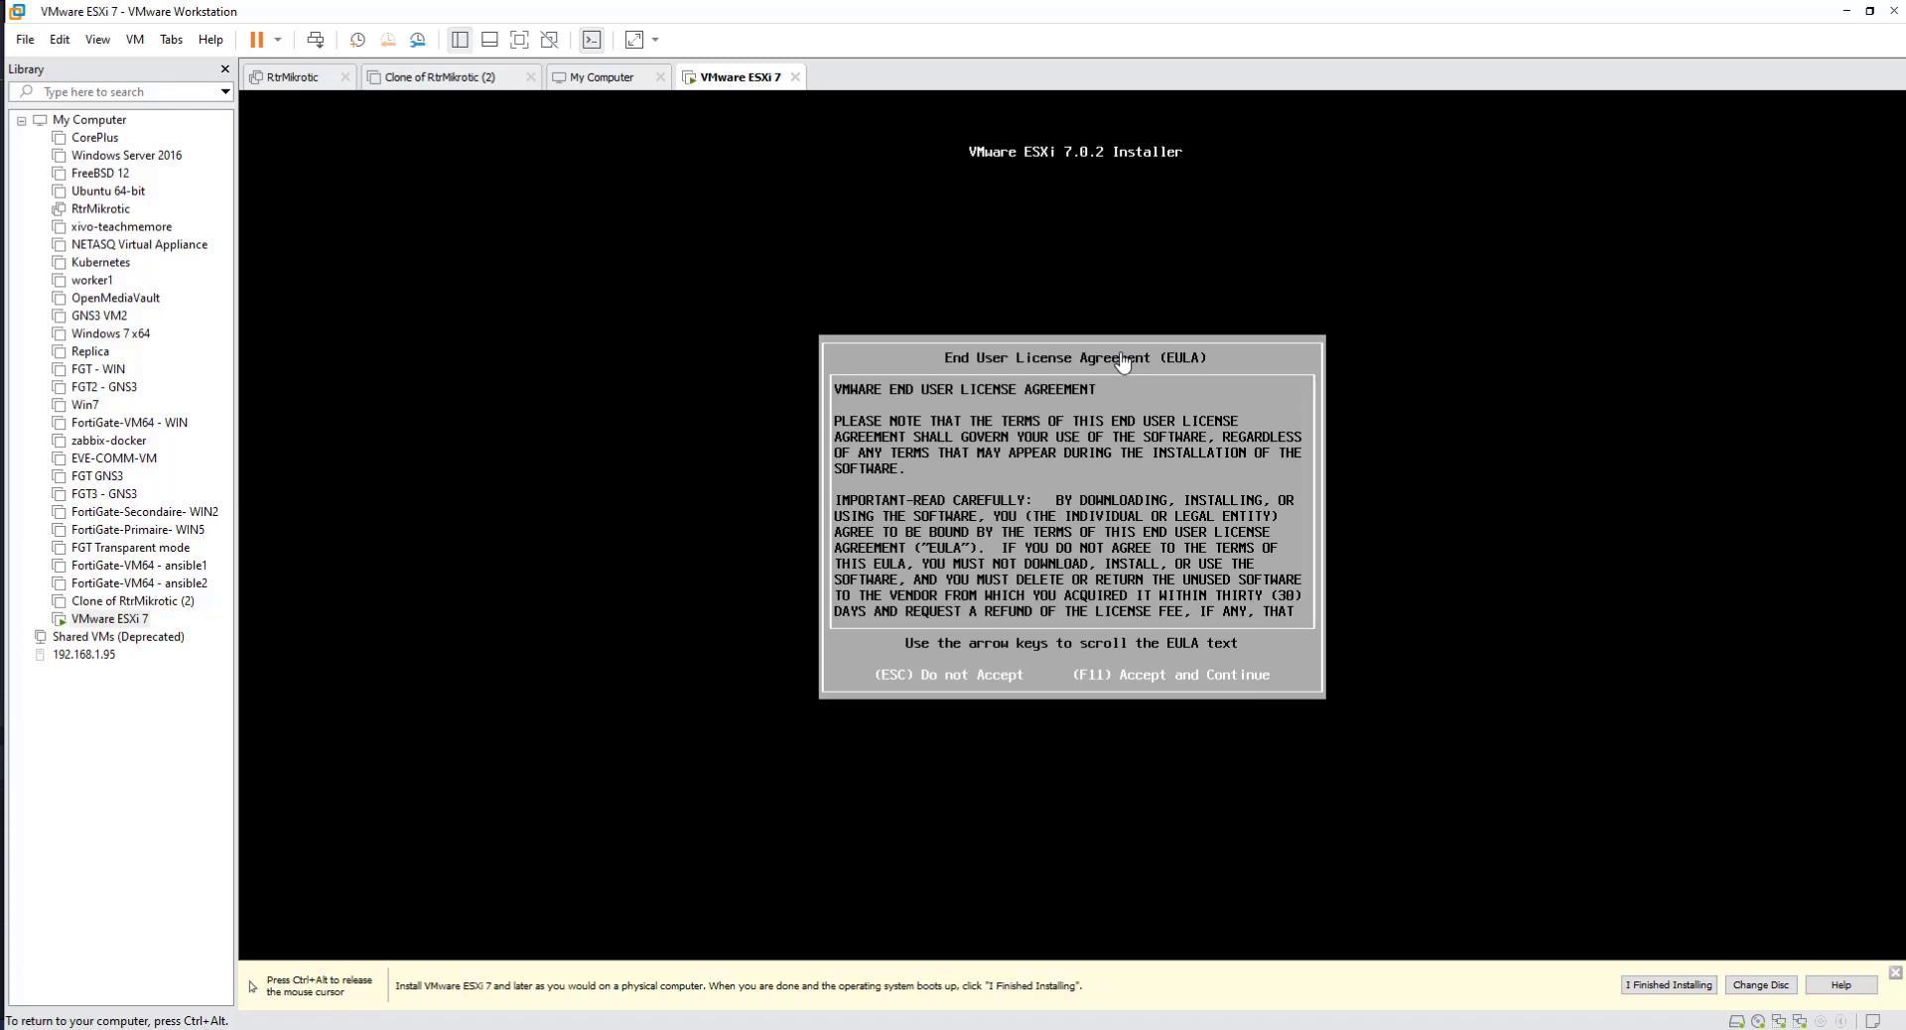
# Step: Accept the end user license agreement and choose the local VMware Virtual disk as the installation target
pyautogui.press('F11')
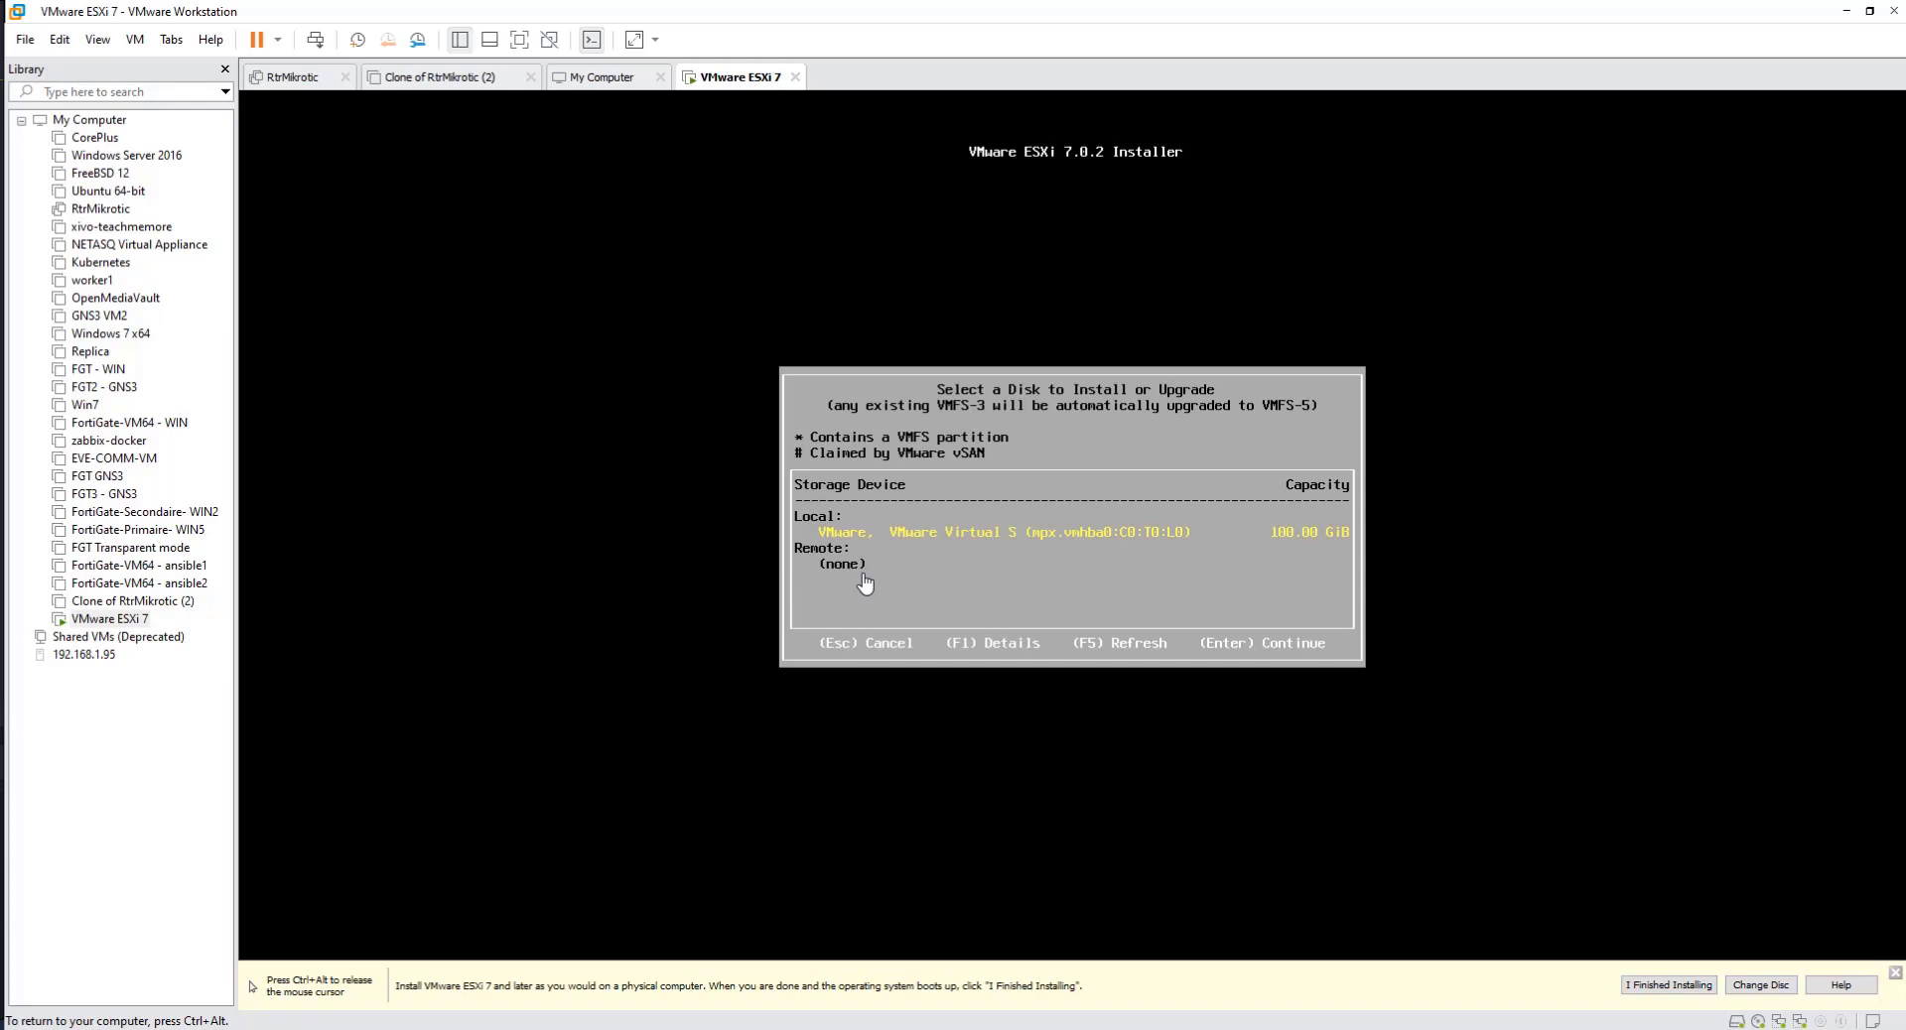
pyautogui.press('Return')
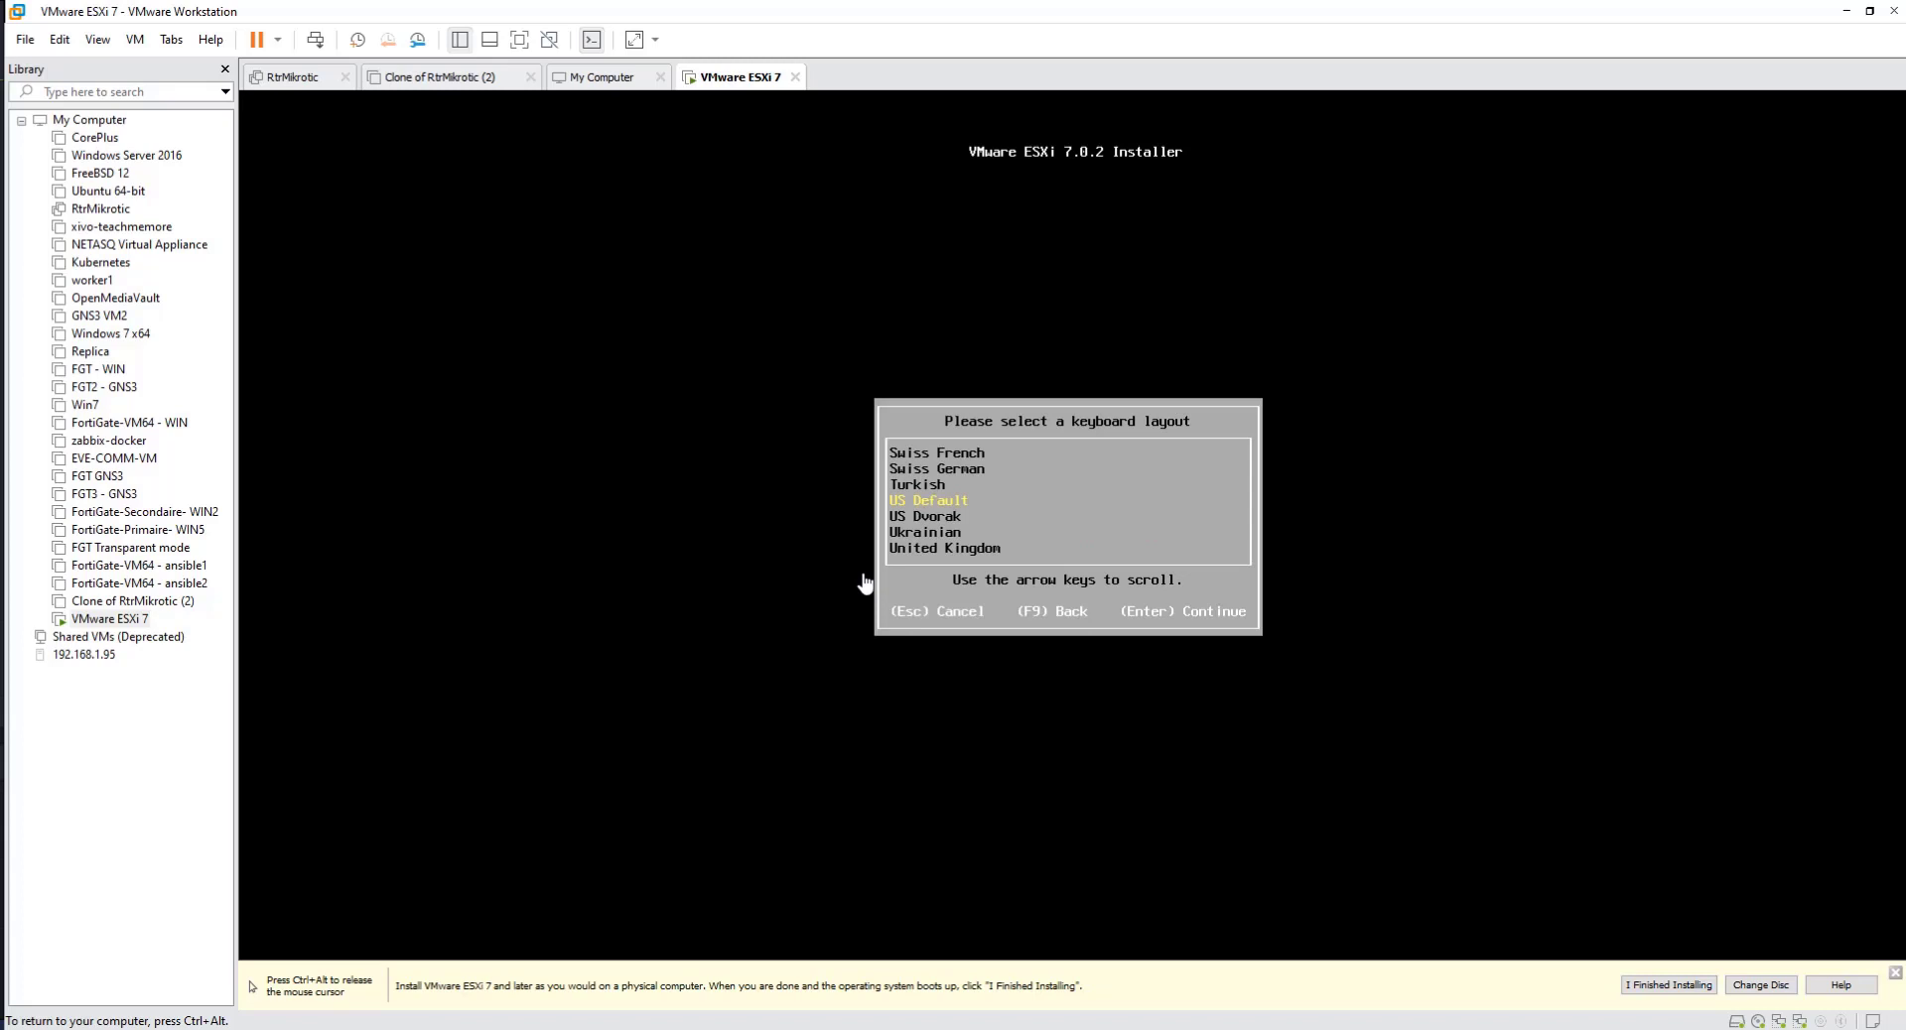
# Step: Choose the French keyboard layout and continue to the root password screen
pyautogui.press('Up')
pyautogui.press('Up')
pyautogui.press('Up')
pyautogui.press('Up')
pyautogui.press('Up')
pyautogui.press('Up')
pyautogui.press('Up')
pyautogui.press('Up')
pyautogui.press('Up')
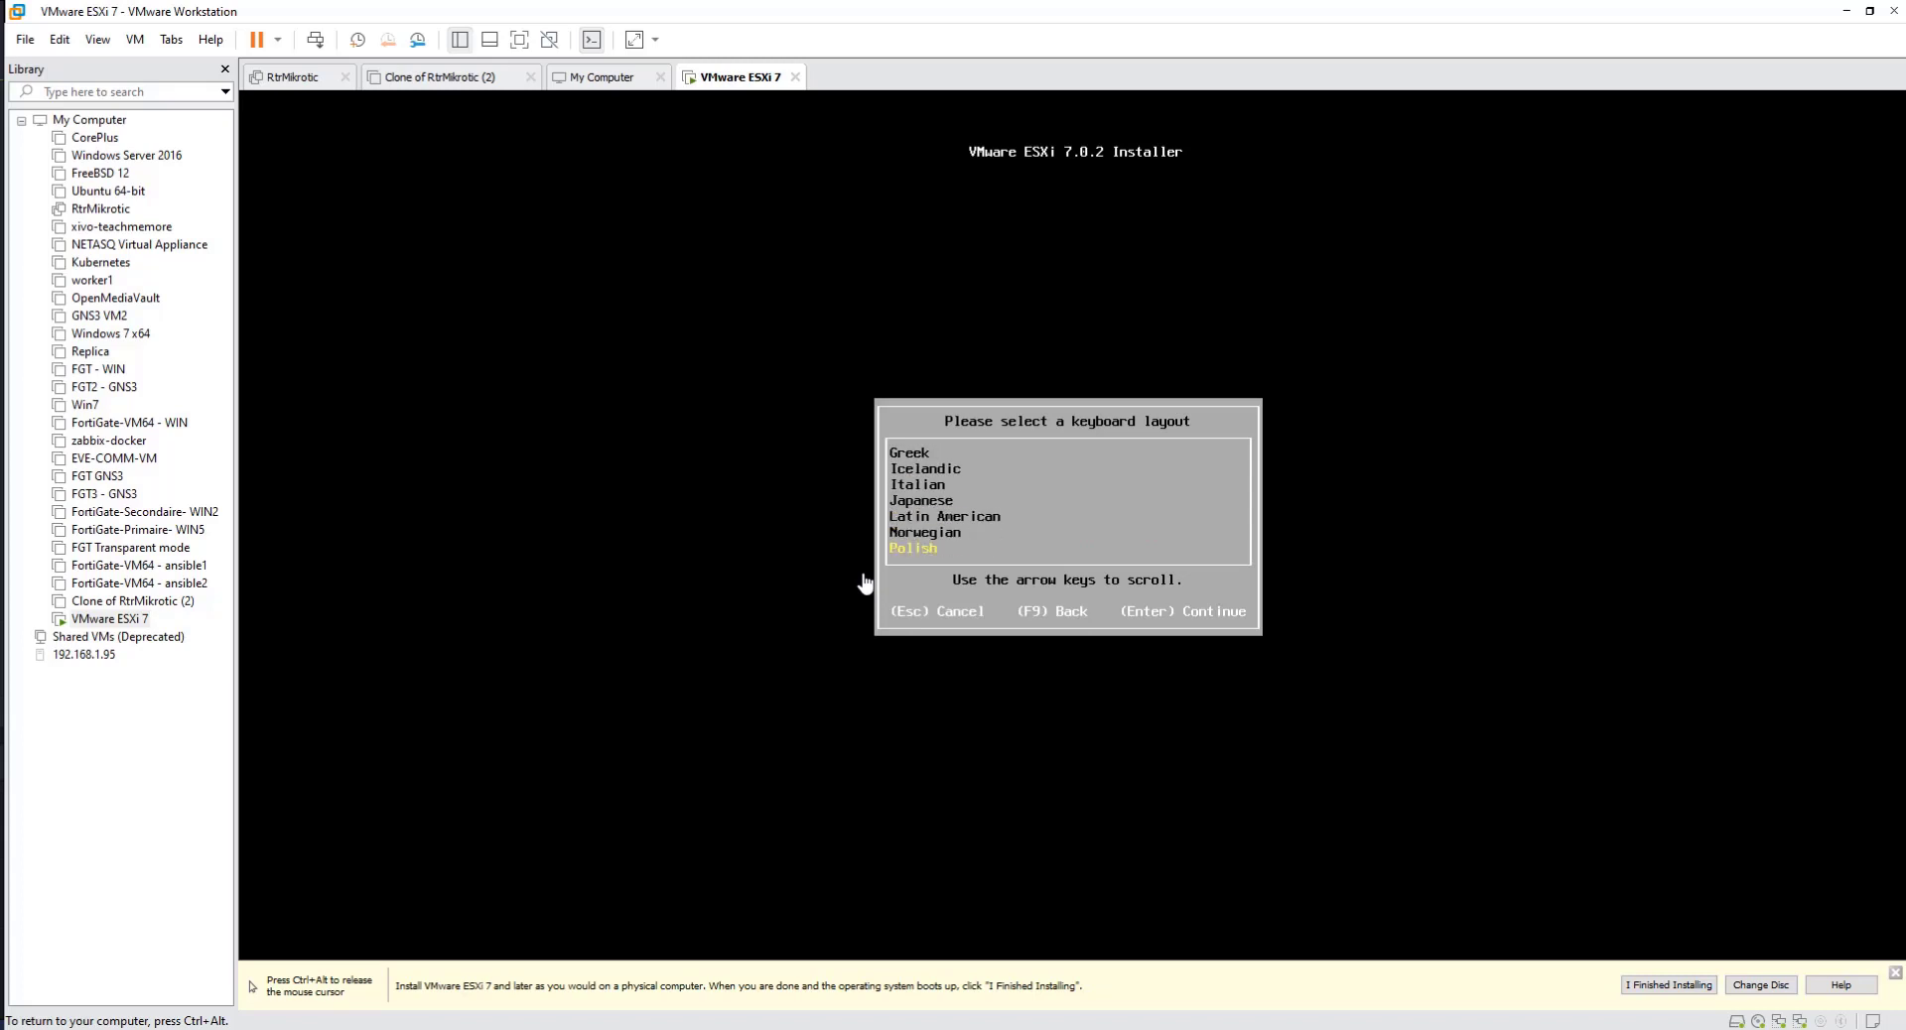
pyautogui.press('Down')
pyautogui.press('Down')
pyautogui.press('Down')
pyautogui.press('Down')
pyautogui.press('Down')
pyautogui.press('Up')
pyautogui.press('Up')
pyautogui.press('Up')
pyautogui.press('Up')
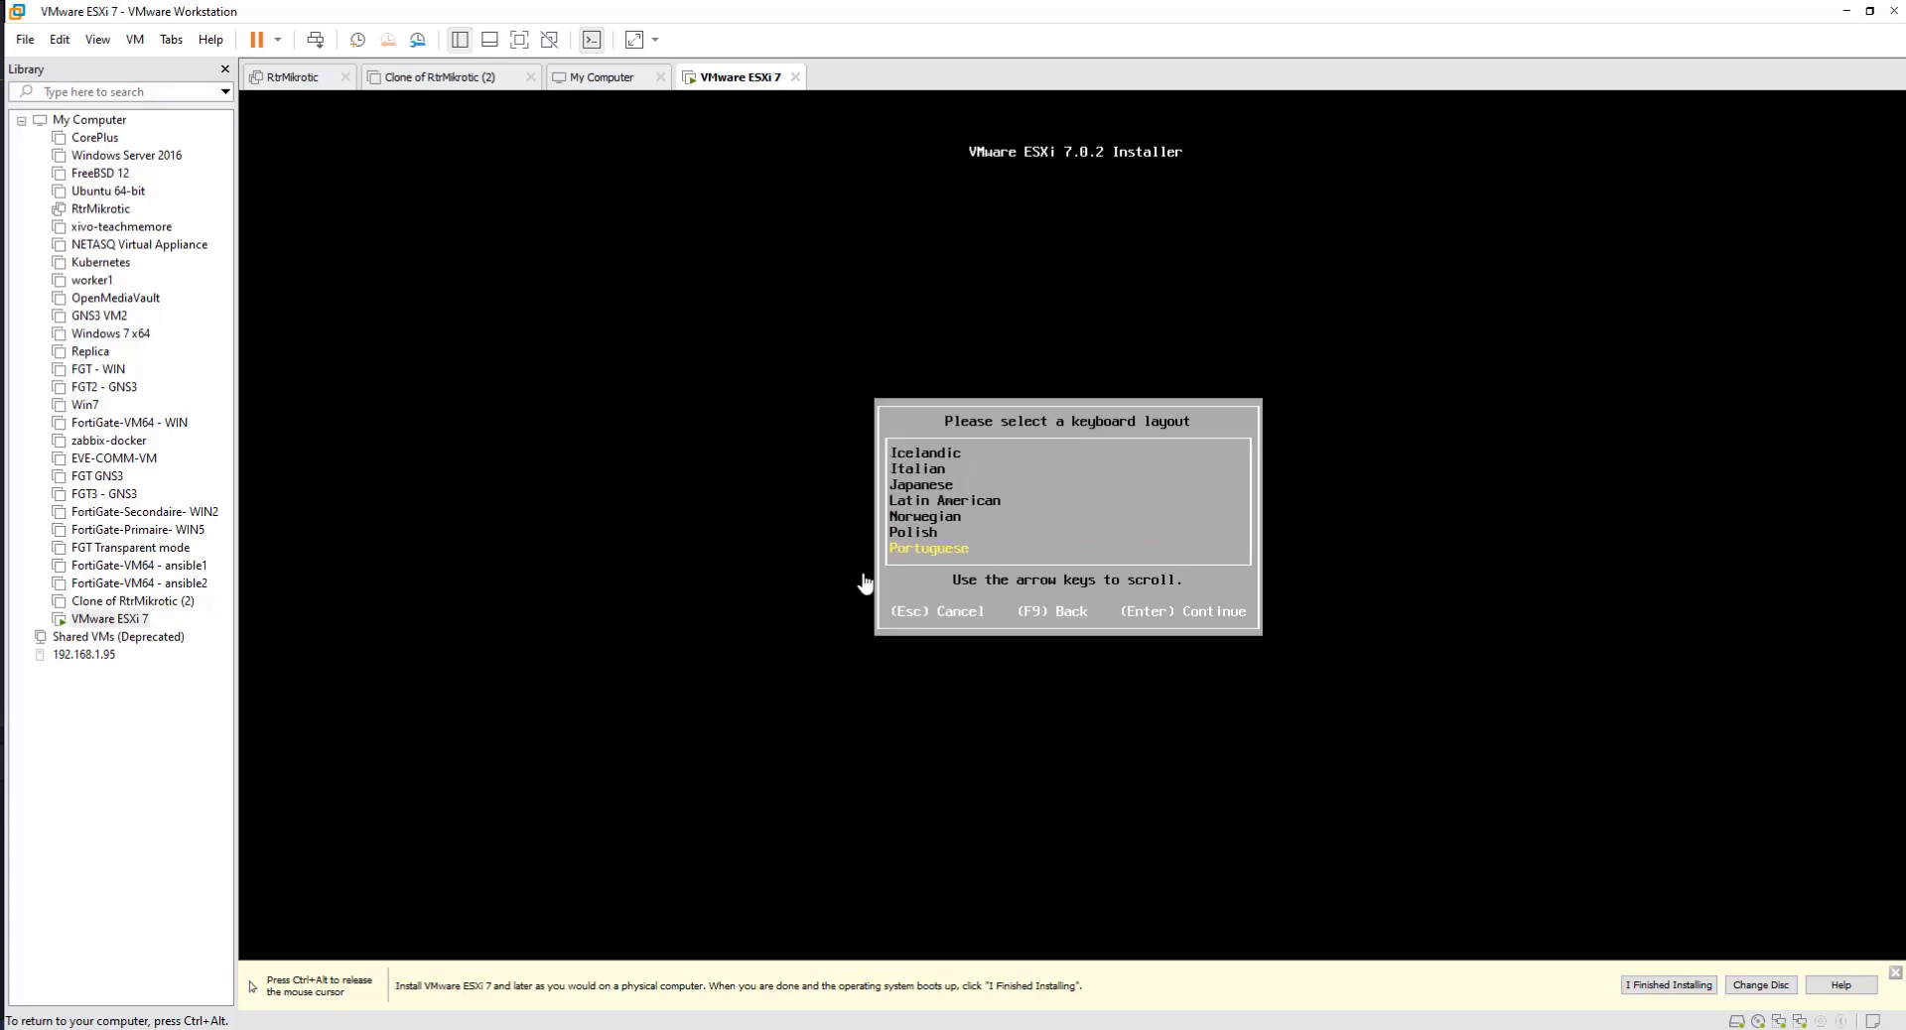
pyautogui.press('Up')
pyautogui.press('Up')
pyautogui.press('Up')
pyautogui.press('Up')
pyautogui.press('Up')
pyautogui.press('Up')
pyautogui.press('Up')
pyautogui.press('Up')
pyautogui.press('Up')
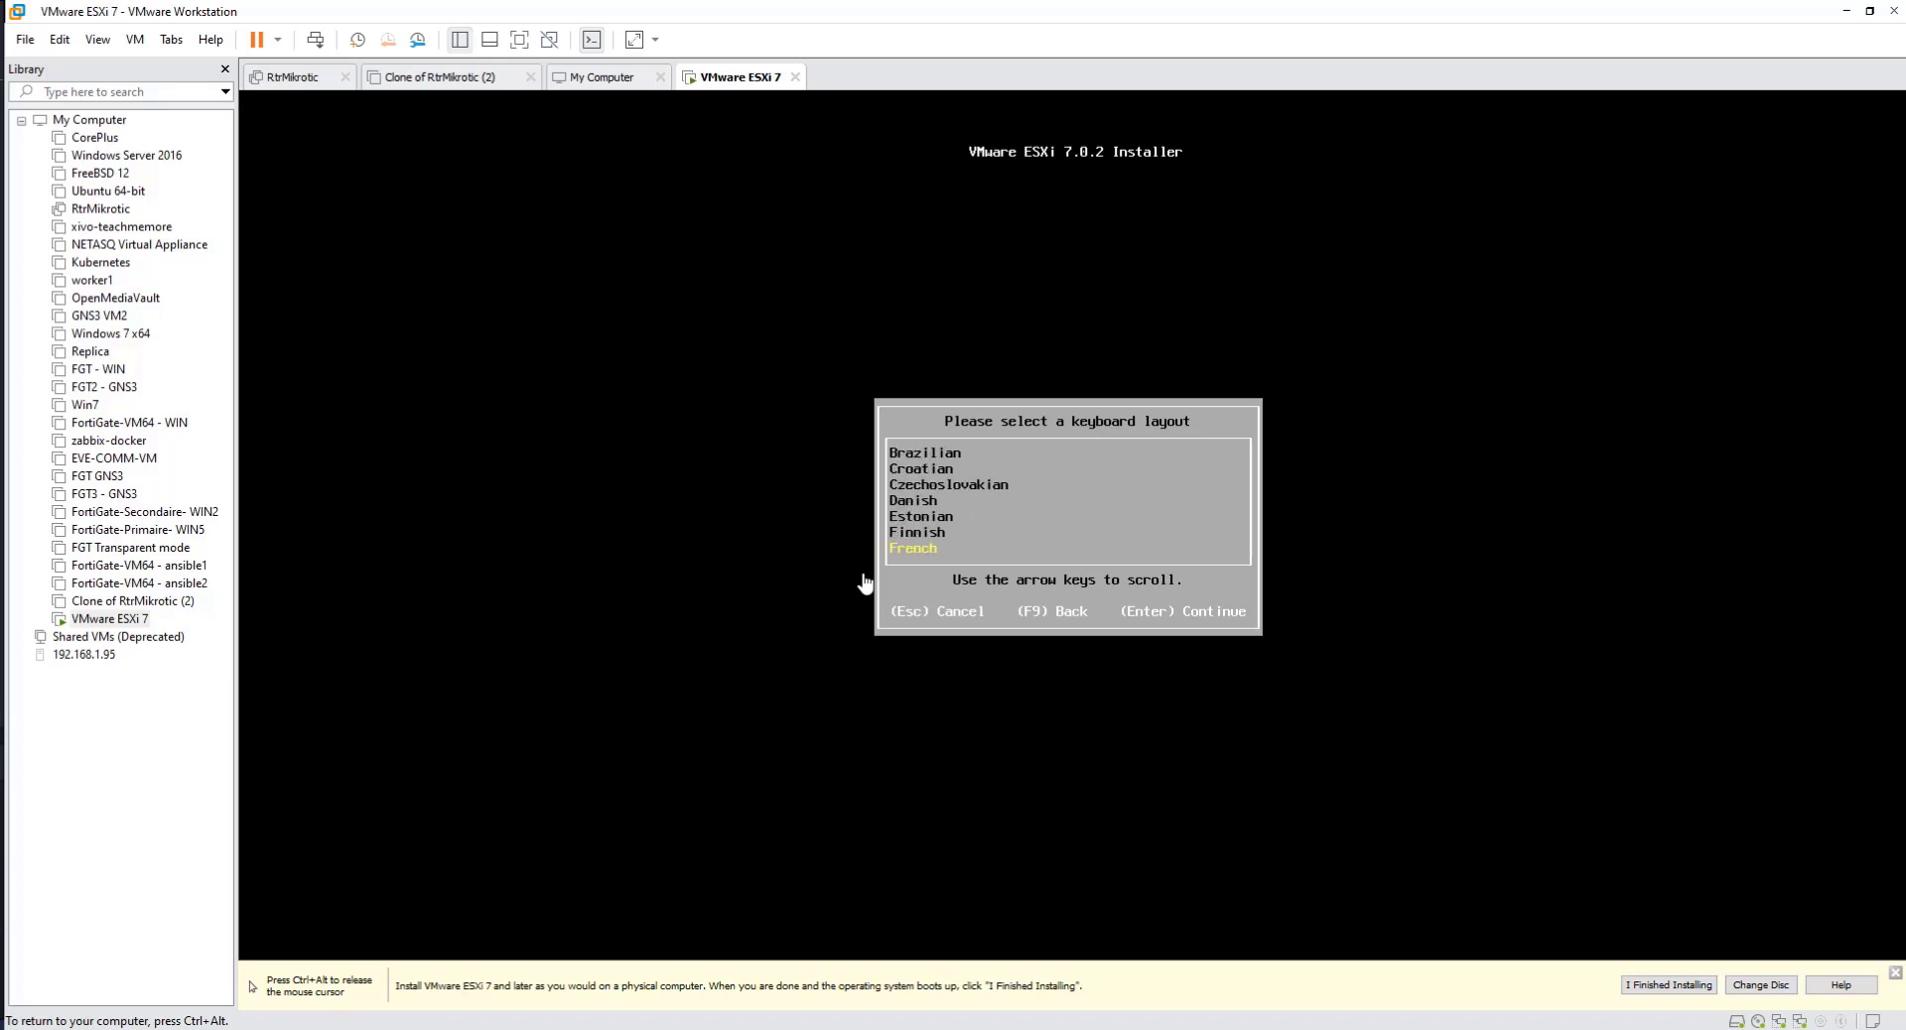
pyautogui.press('Return')
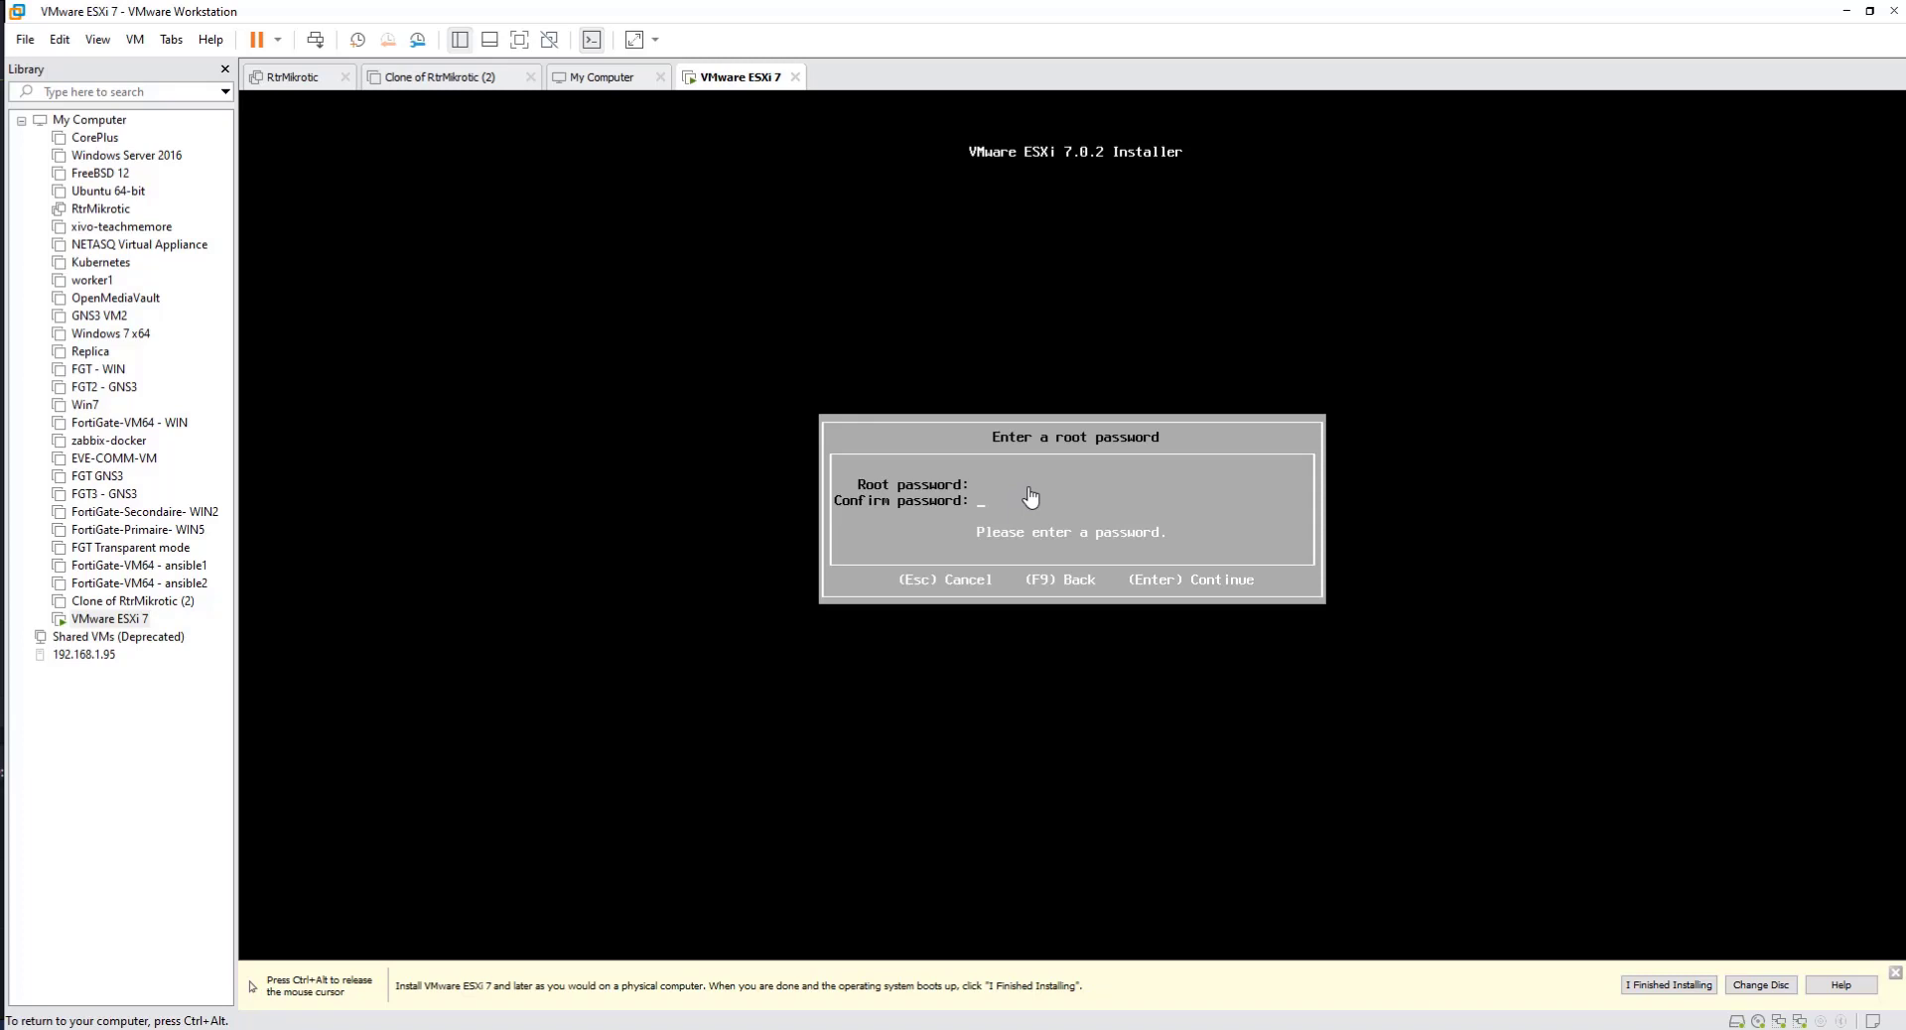
# Step: Enter and confirm the root password for the ESXi host, and continue to the install confirmation
pyautogui.write('*********************')
pyautogui.press('Return')
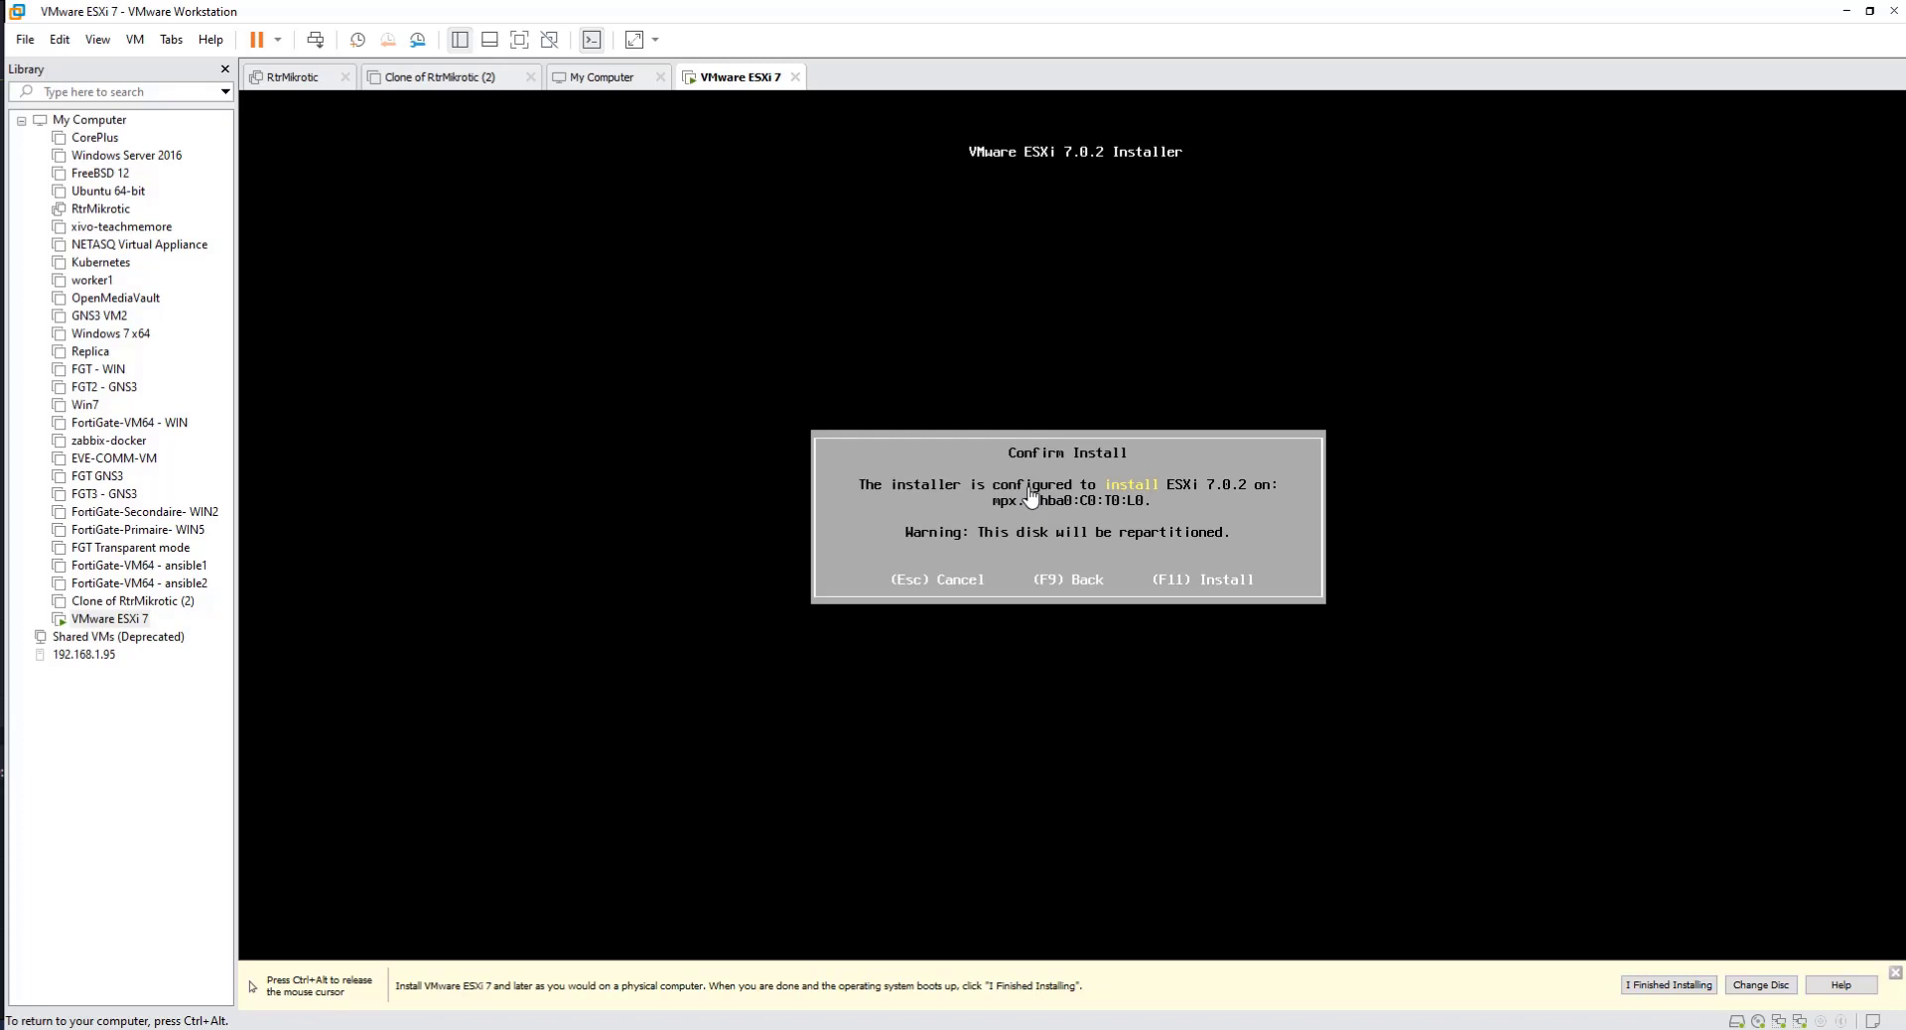
# Step: Start the ESXi 7.0.2 installation on the disk and reboot the server when it completes
pyautogui.press('F11')
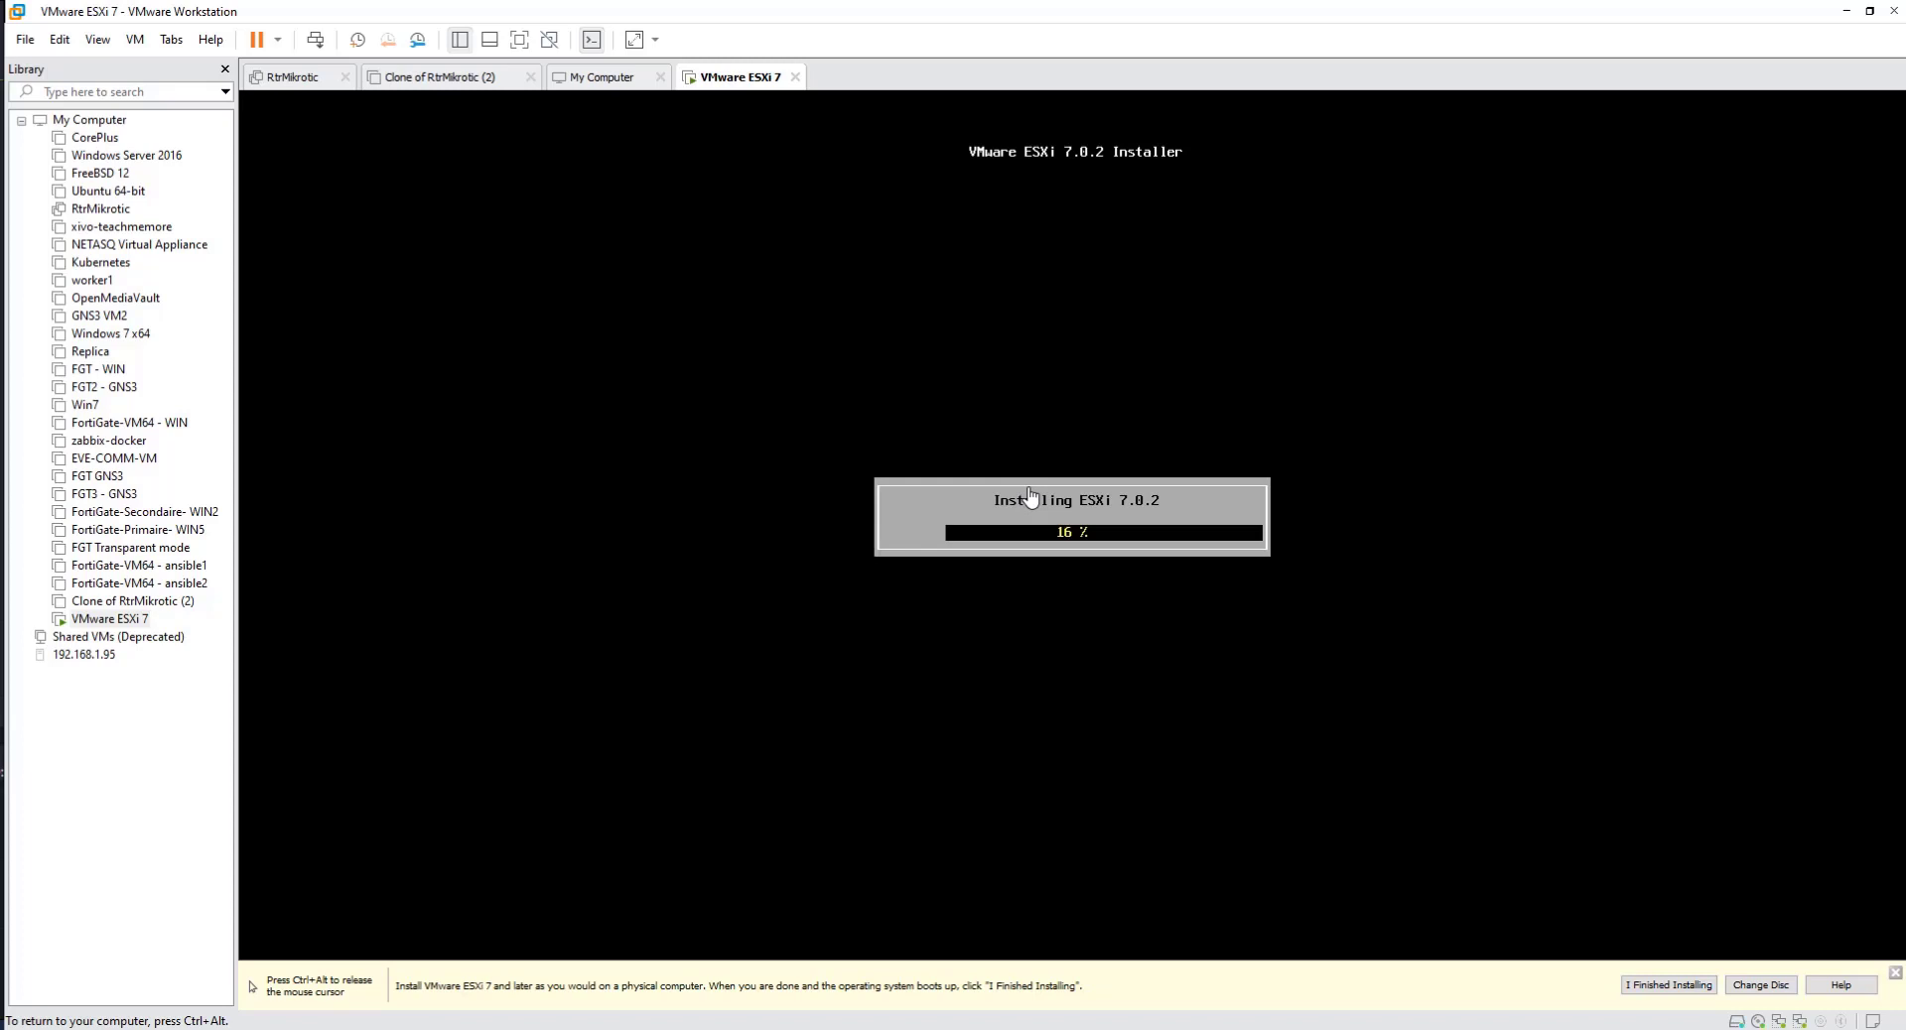
pyautogui.hotkey('ctrl', 'alt')
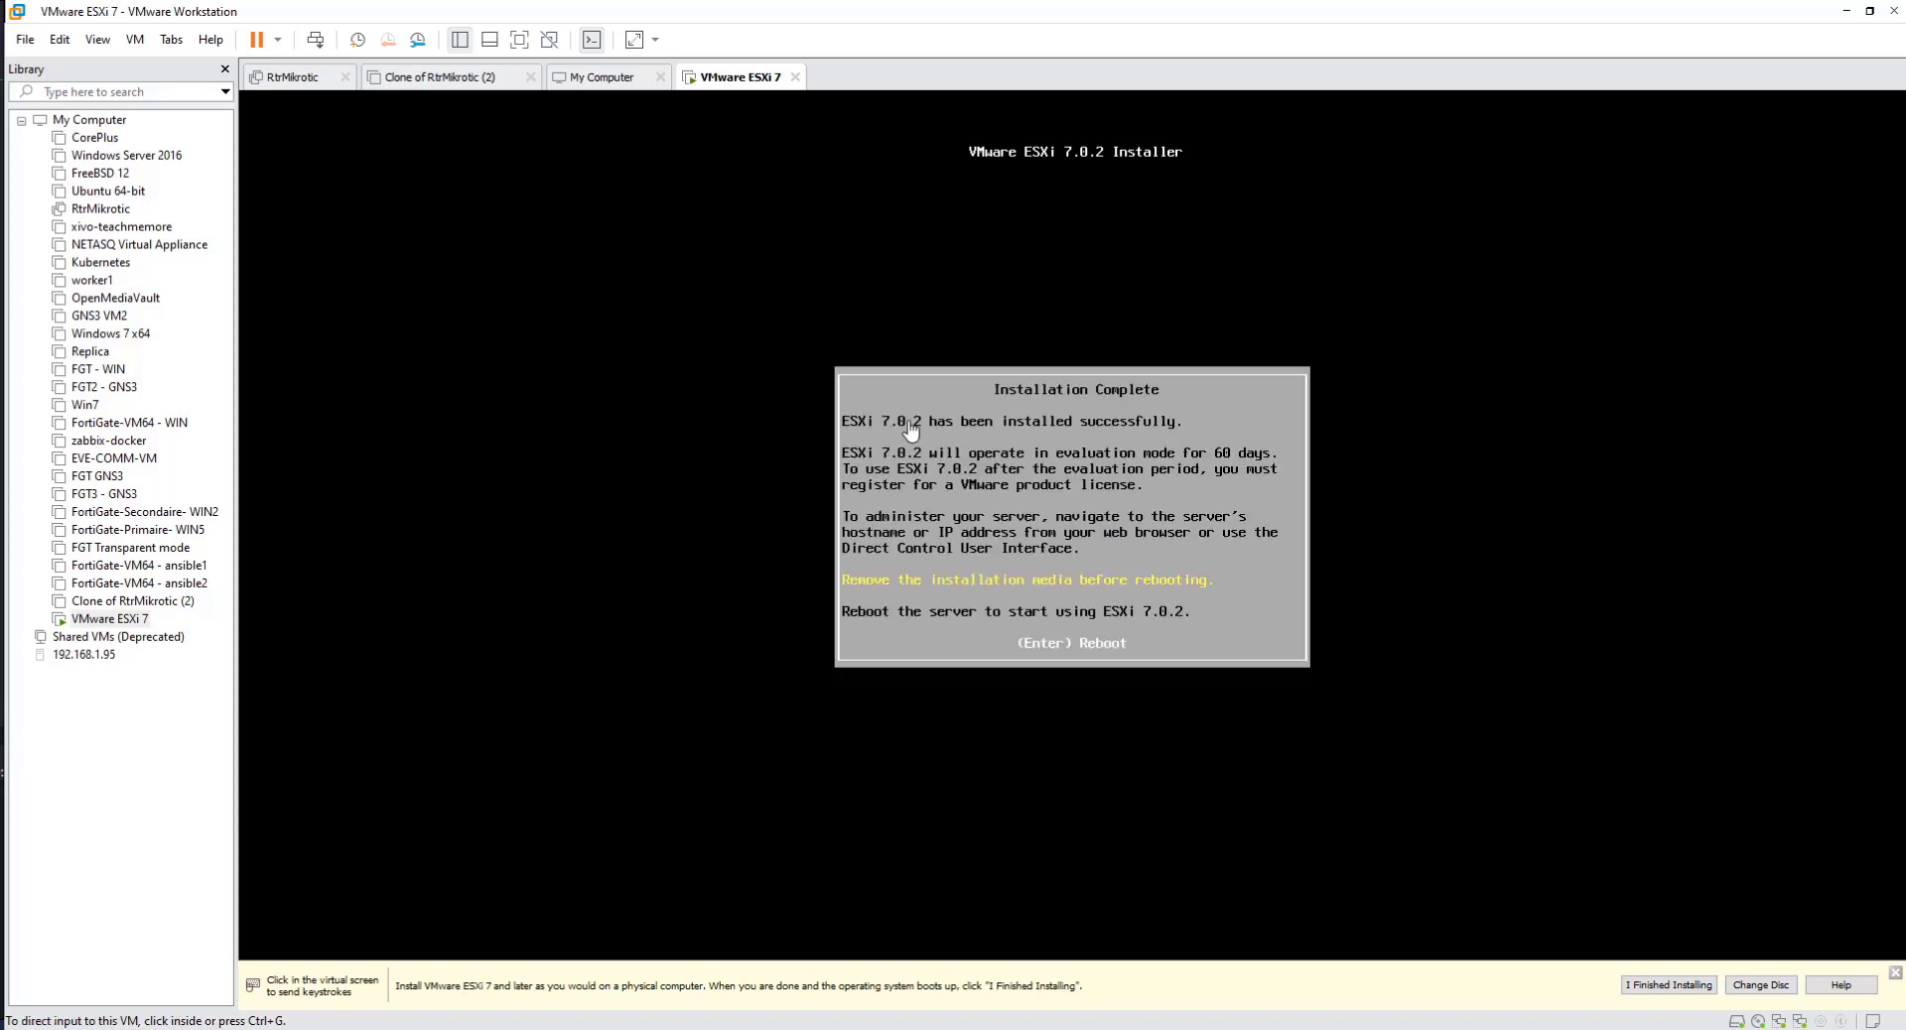
pyautogui.click(913, 429)
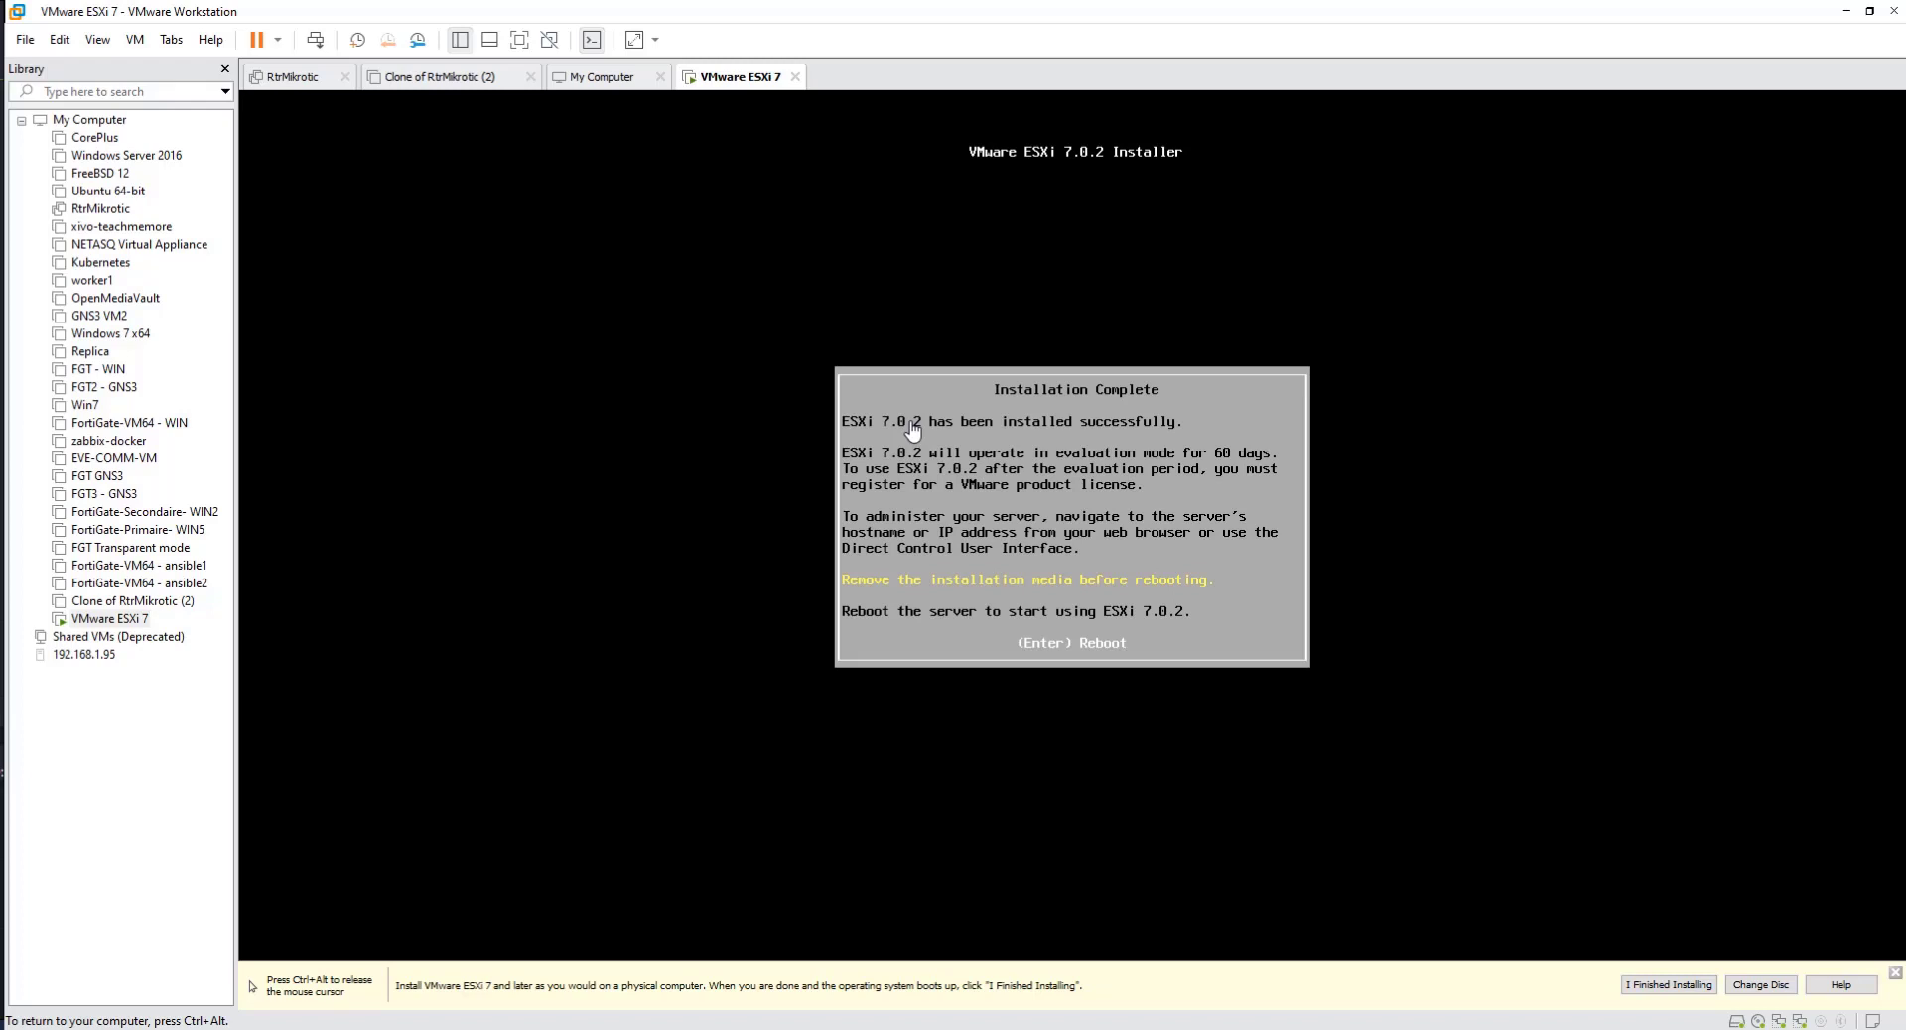
pyautogui.press('Return')
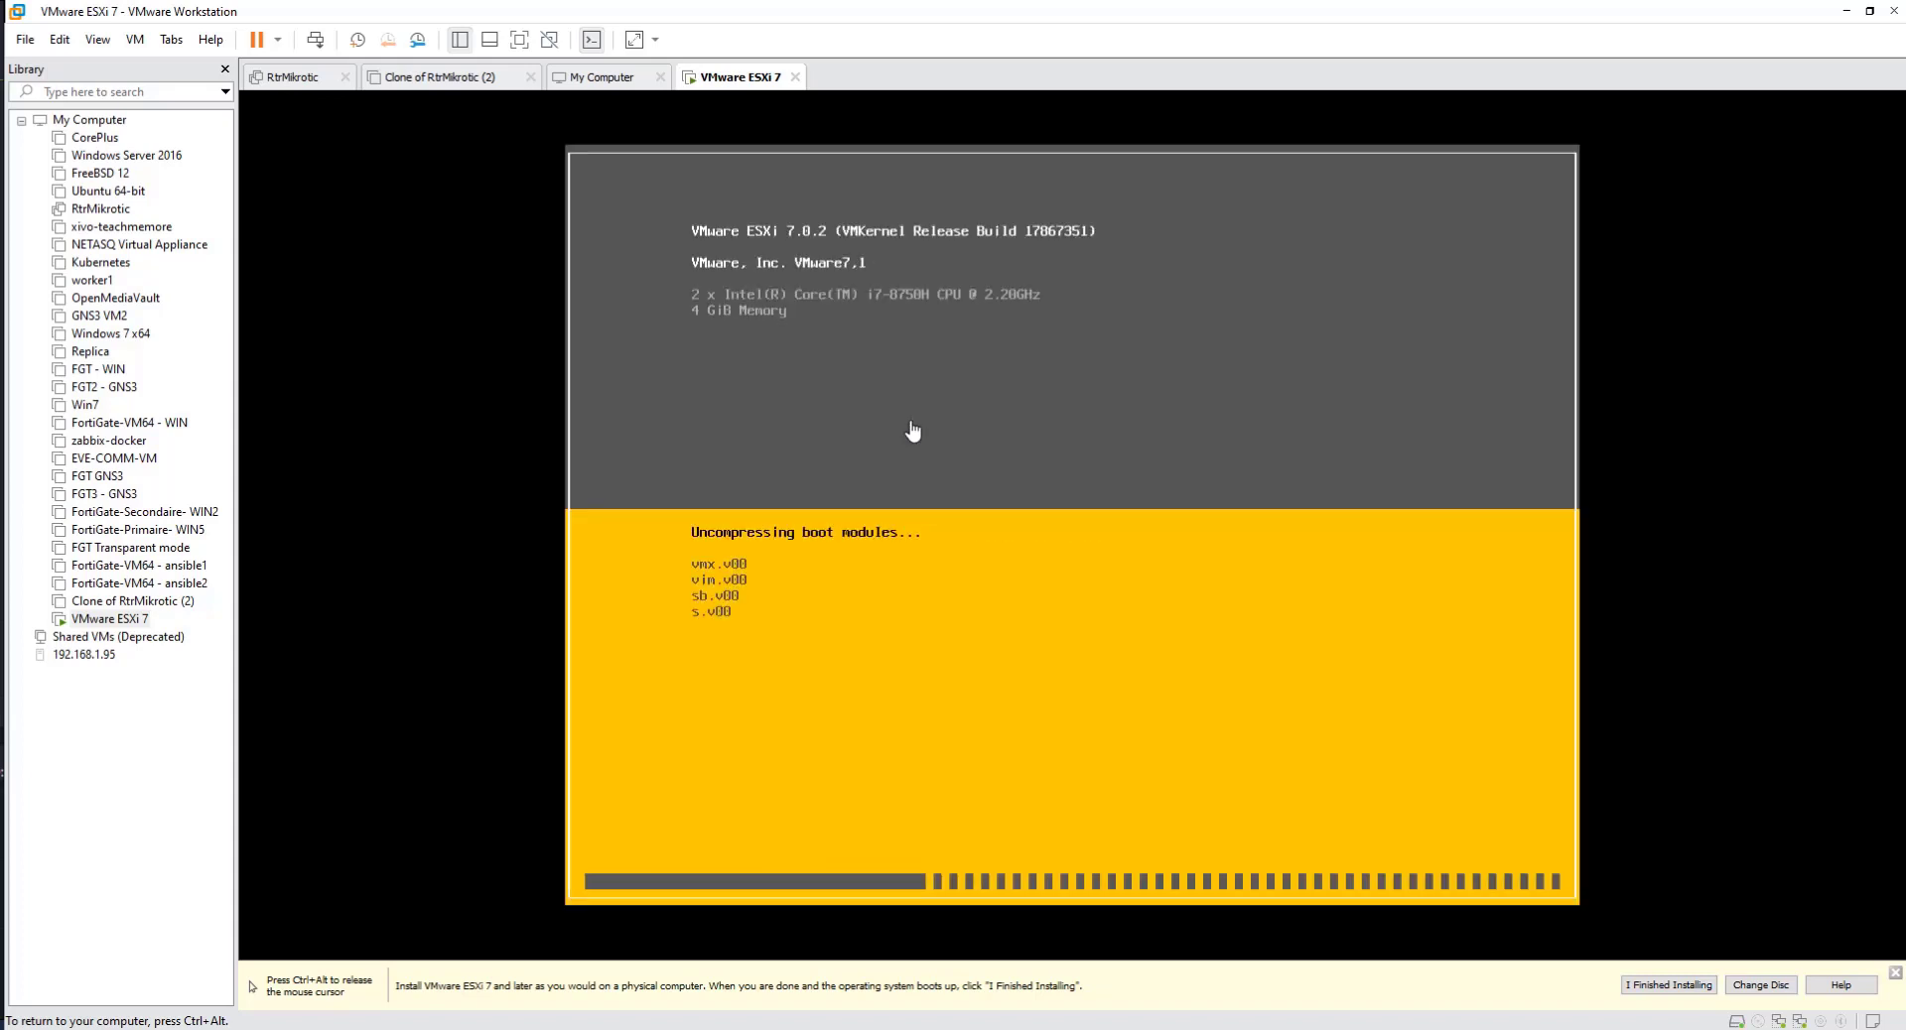
pyautogui.hotkey('ctrl', 'alt')
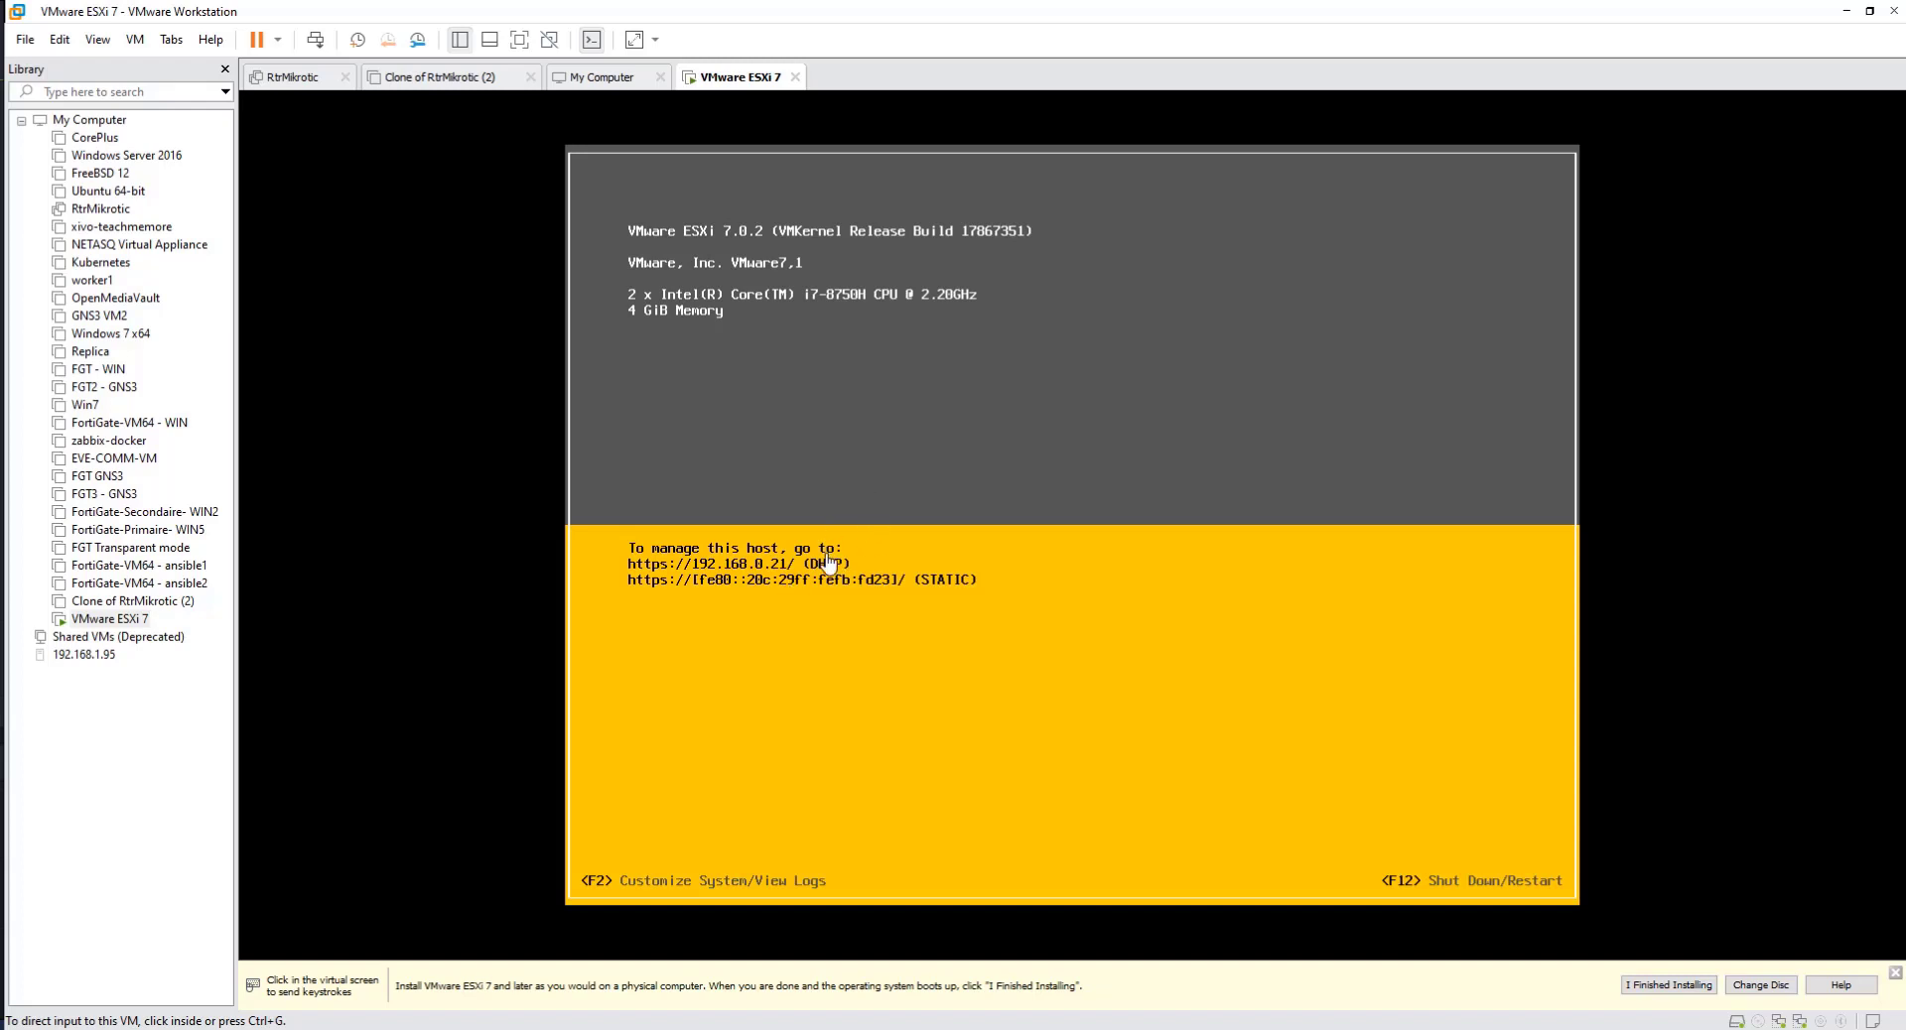
# Step: Open the ESXi host's system customization by logging in as root with the root password
pyautogui.click(883, 559)
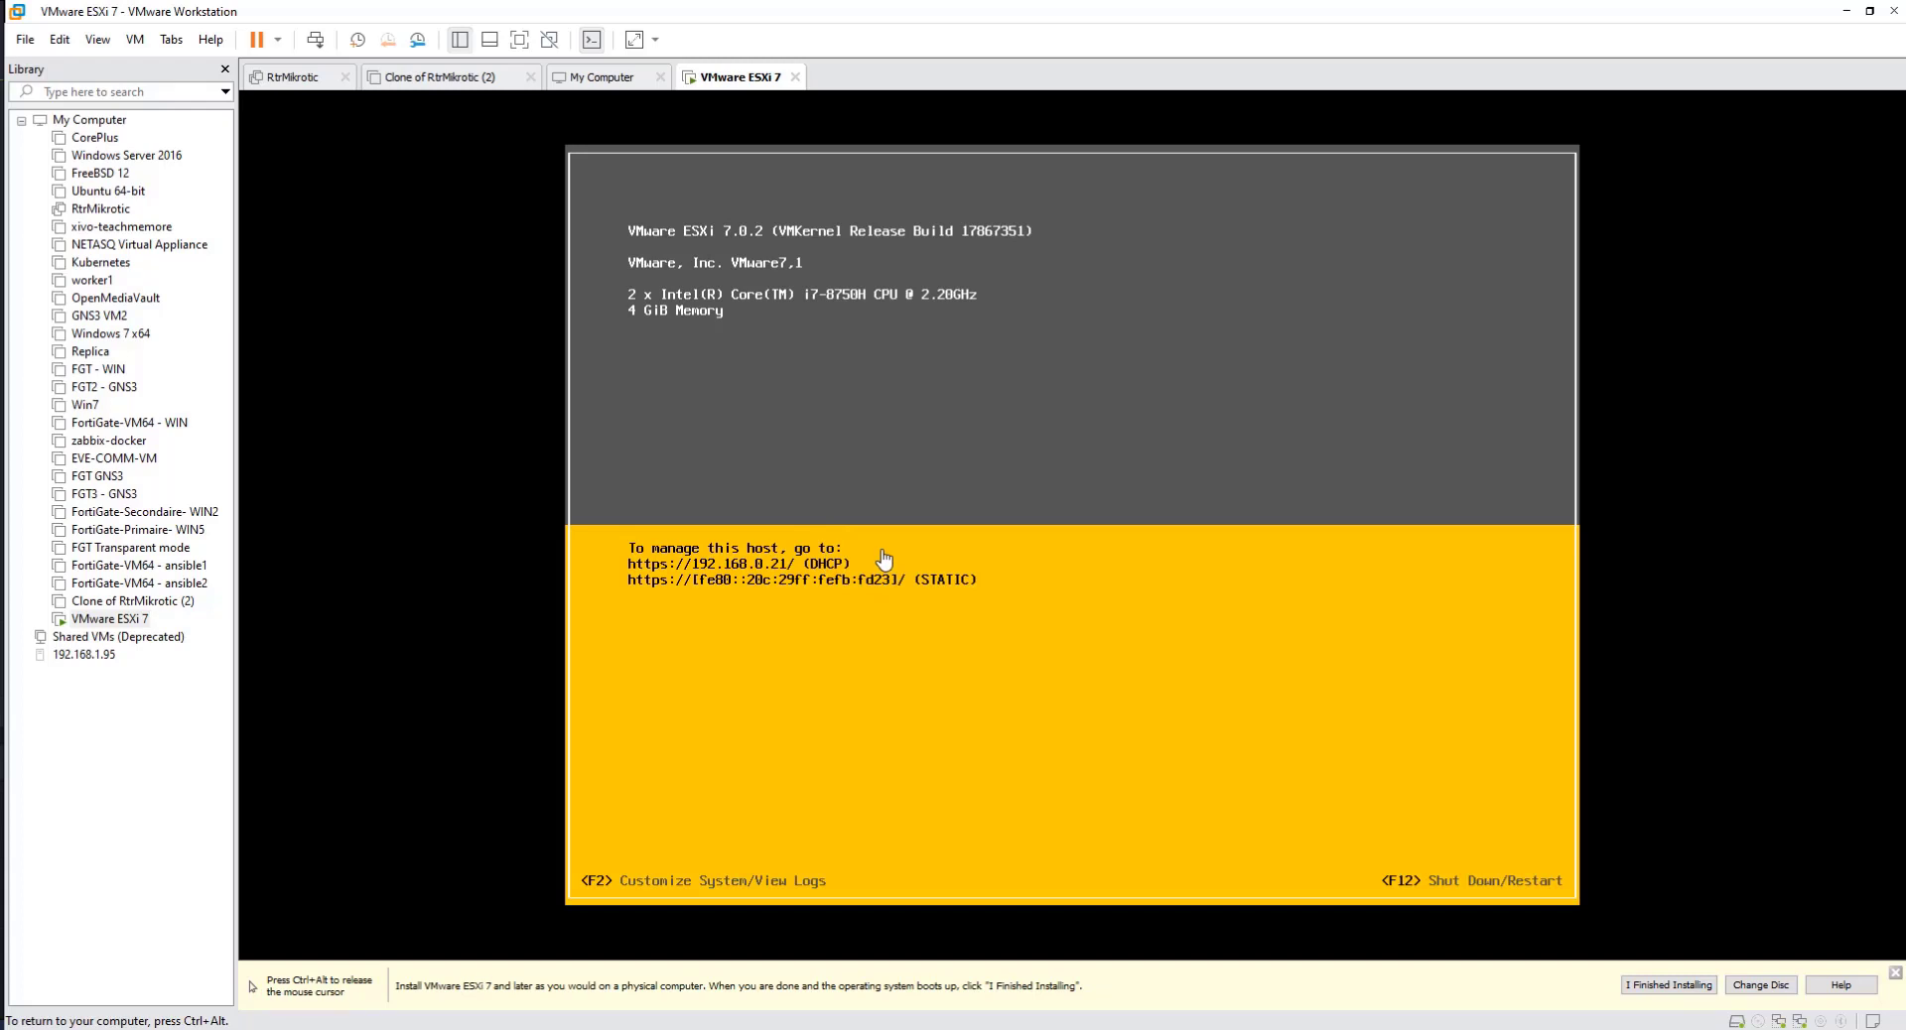
pyautogui.press('F2')
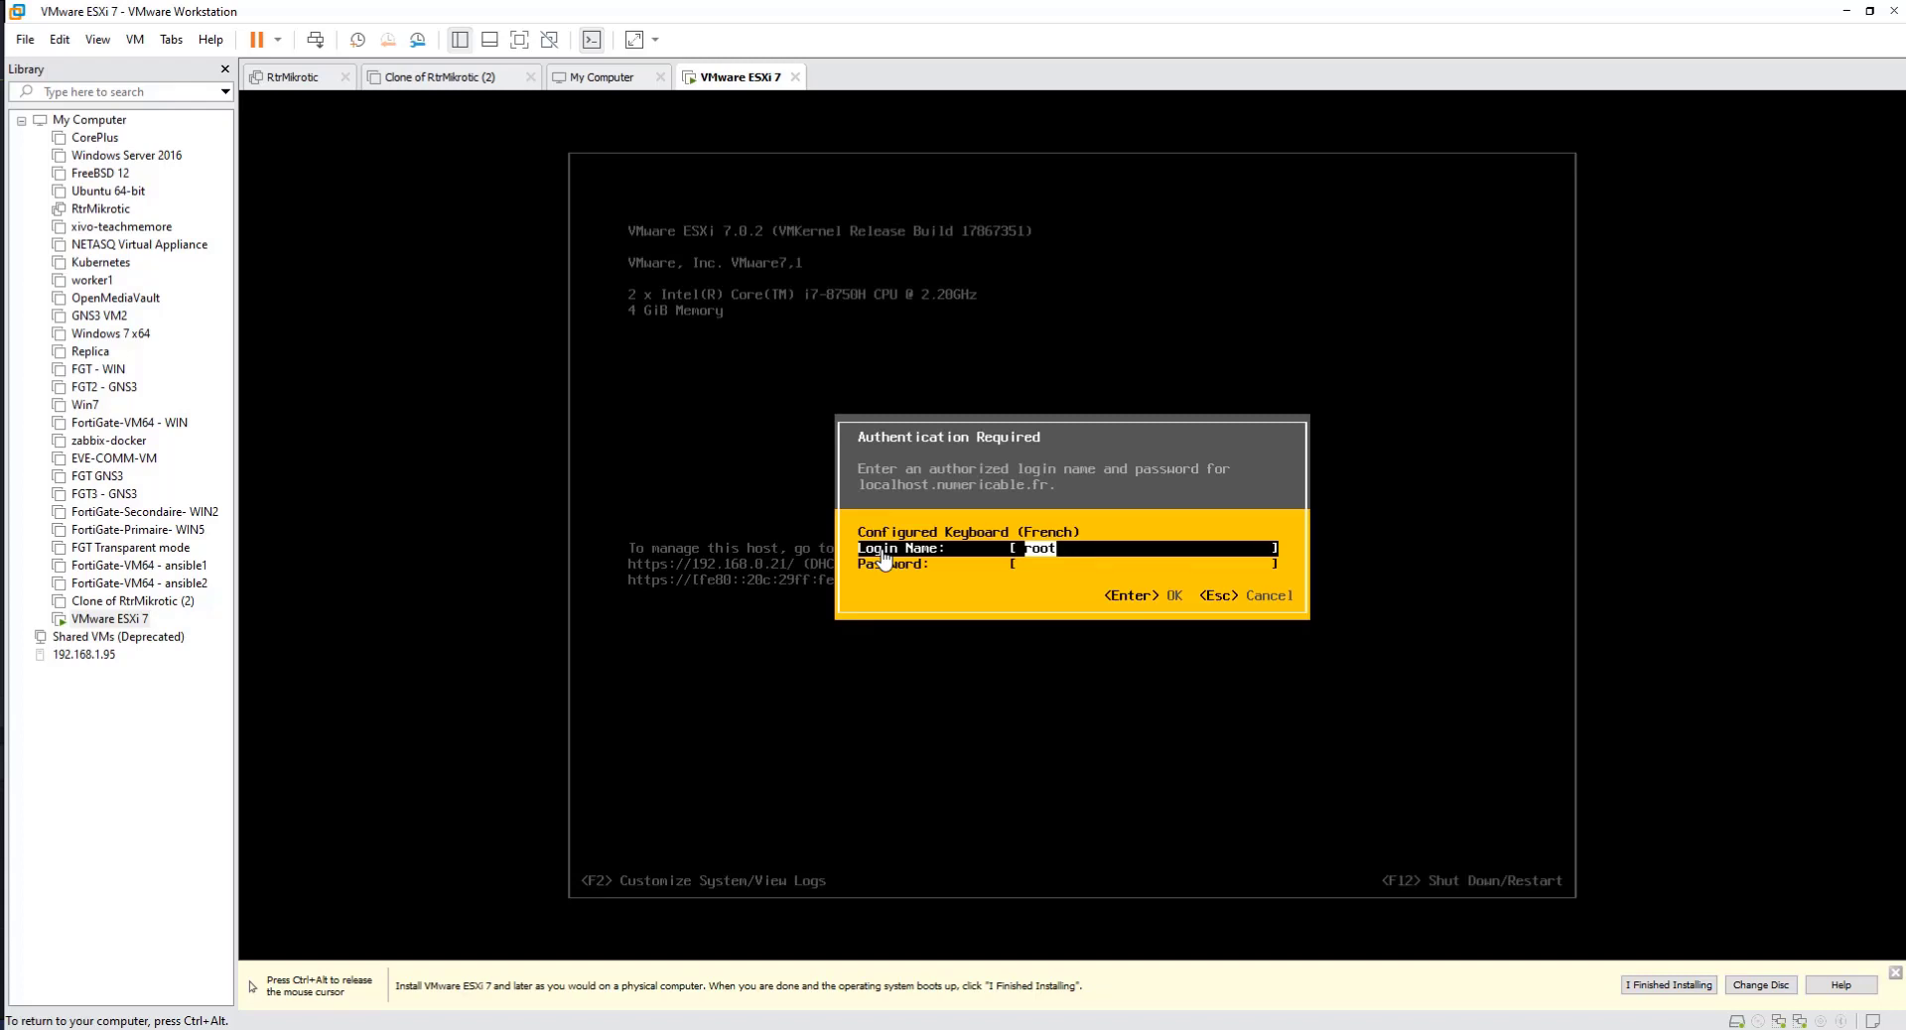
pyautogui.press('Tab')
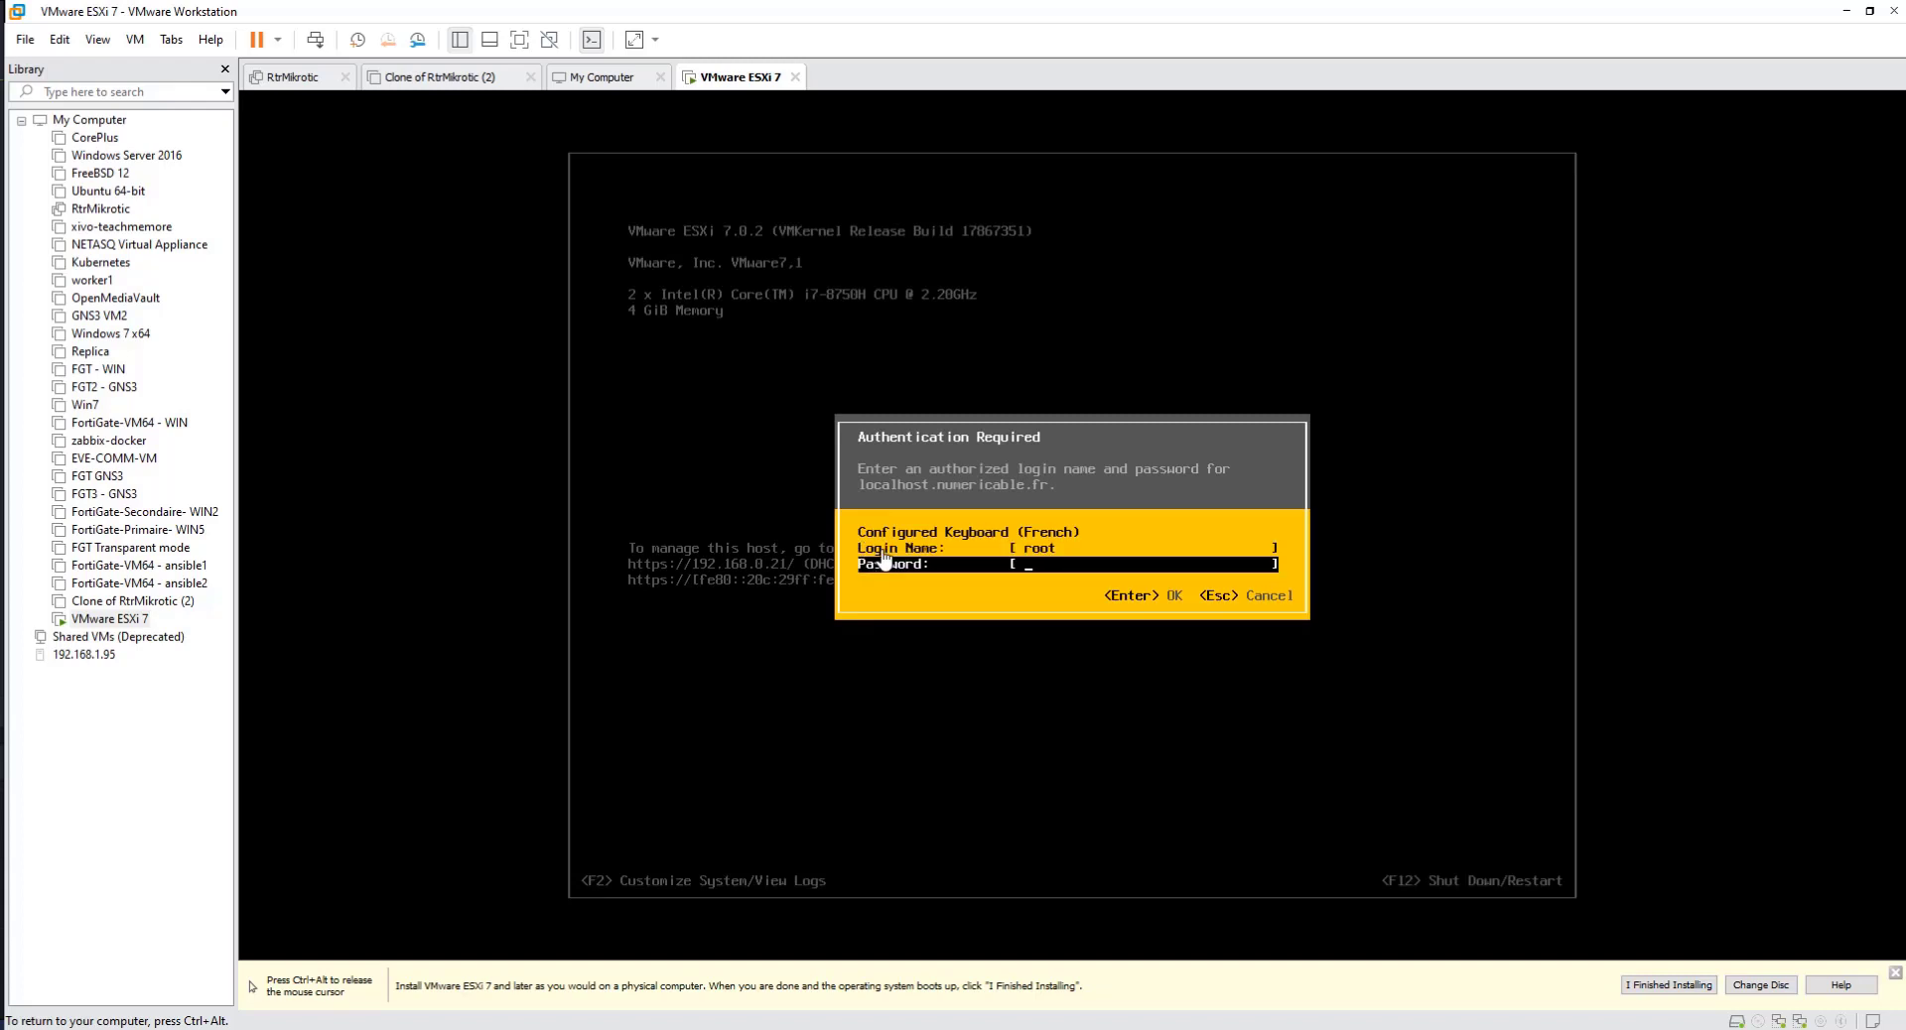
pyautogui.write('*************')
pyautogui.press('Return')
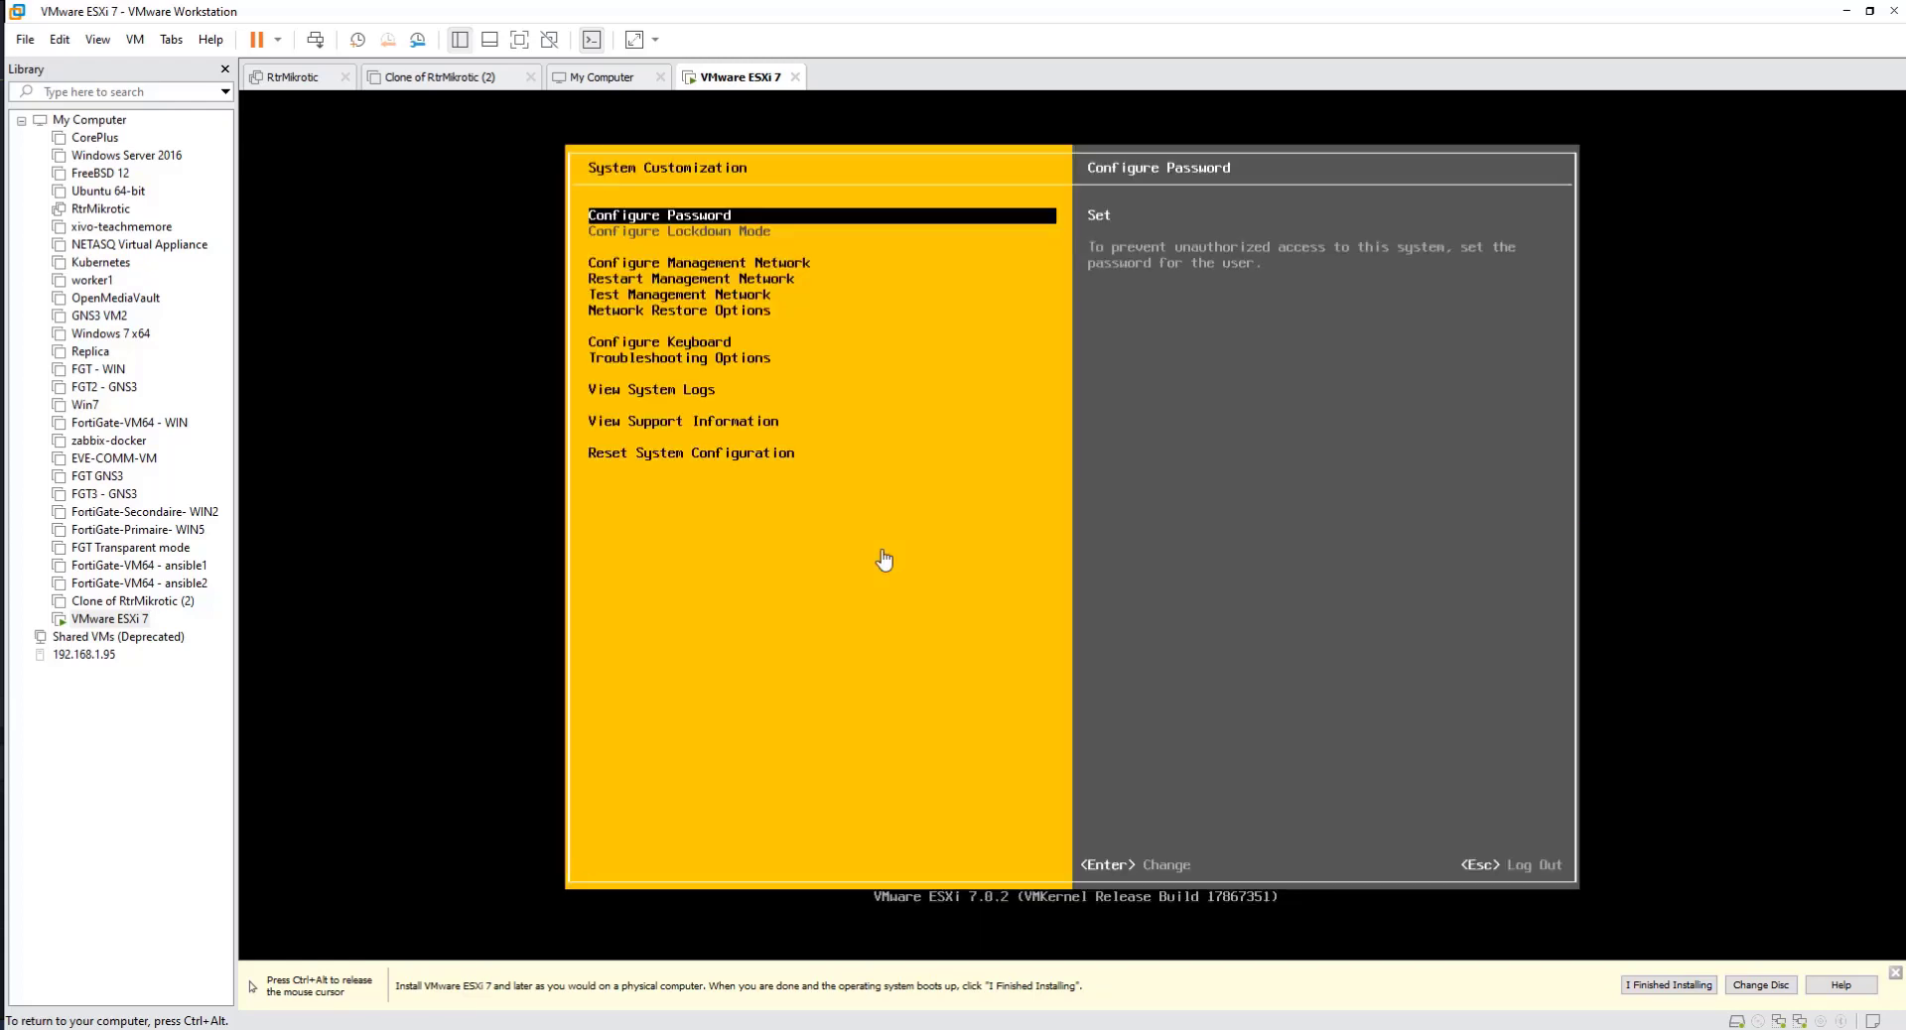
# Step: Examine the System Customization entries from password and management network through the network test, restore and keyboard options
pyautogui.press('Down')
pyautogui.press('Down')
pyautogui.press('Up')
pyautogui.press('Up')
pyautogui.press('Down')
pyautogui.press('Up')
pyautogui.press('Down')
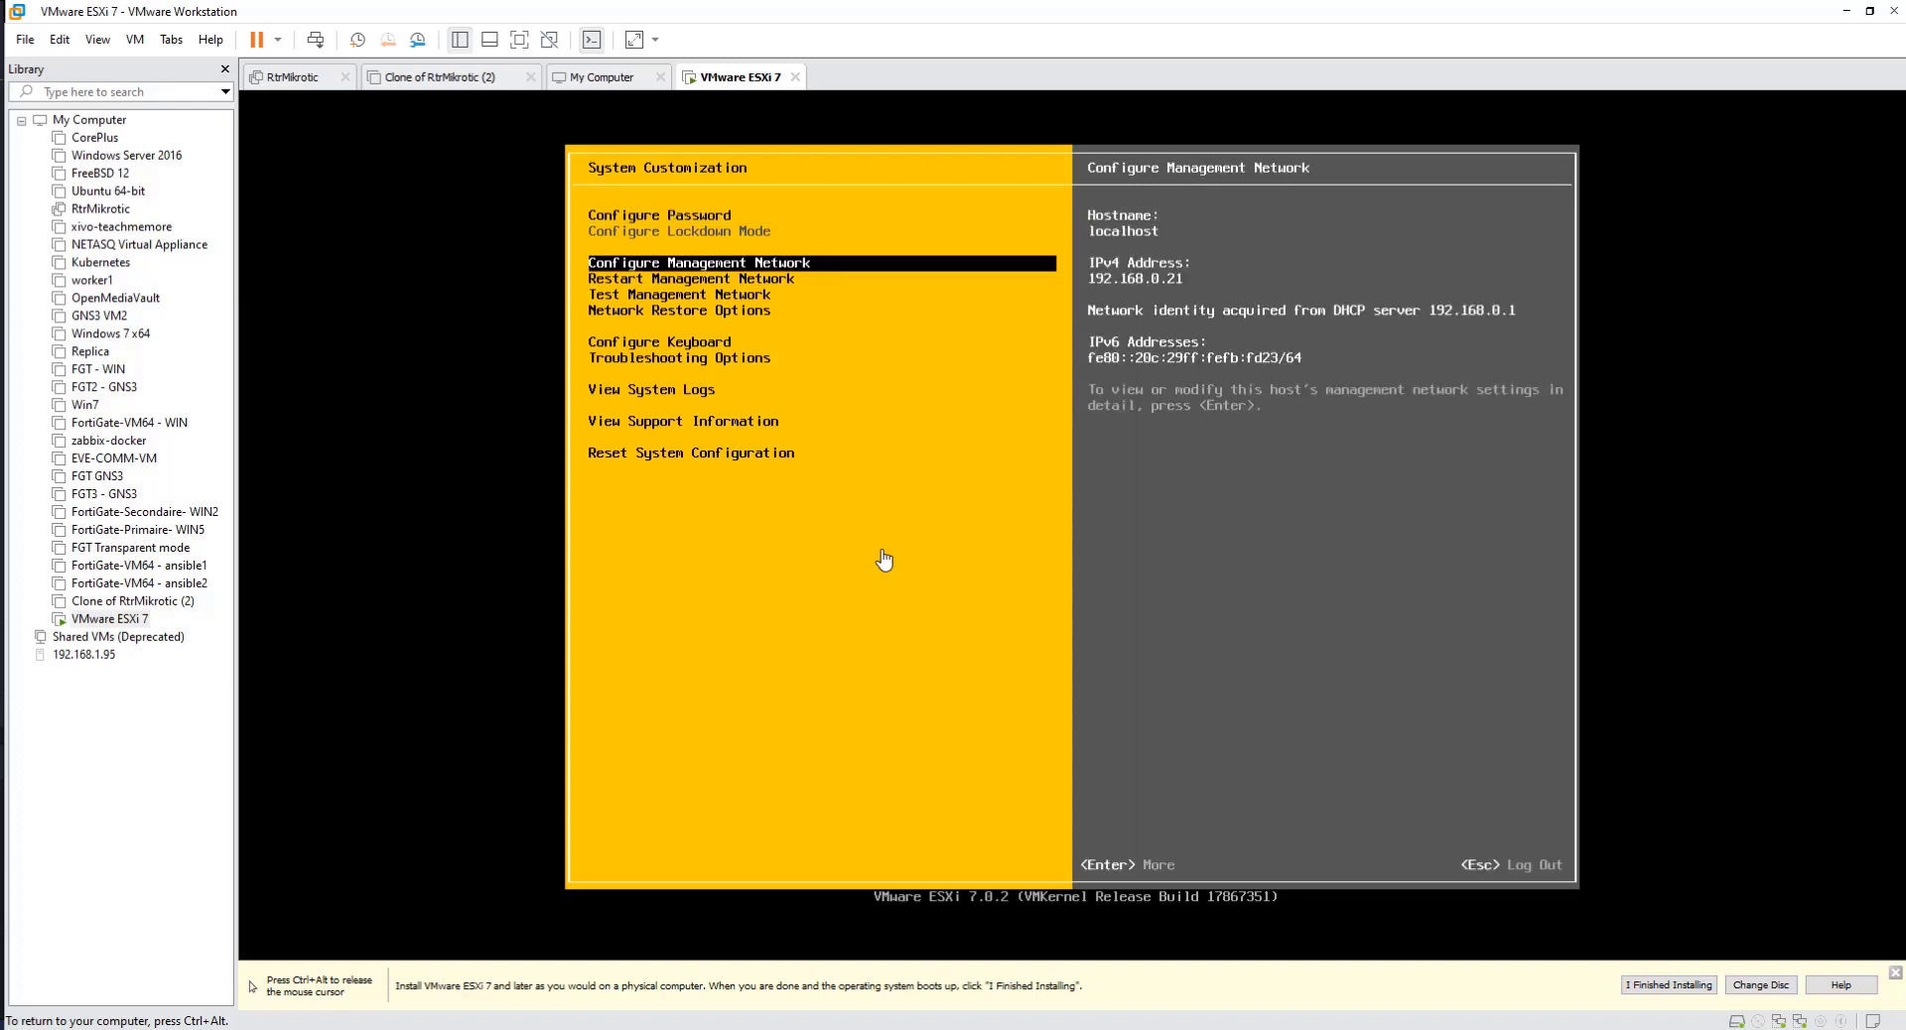
pyautogui.press('Down')
pyautogui.press('Up')
pyautogui.press('Down')
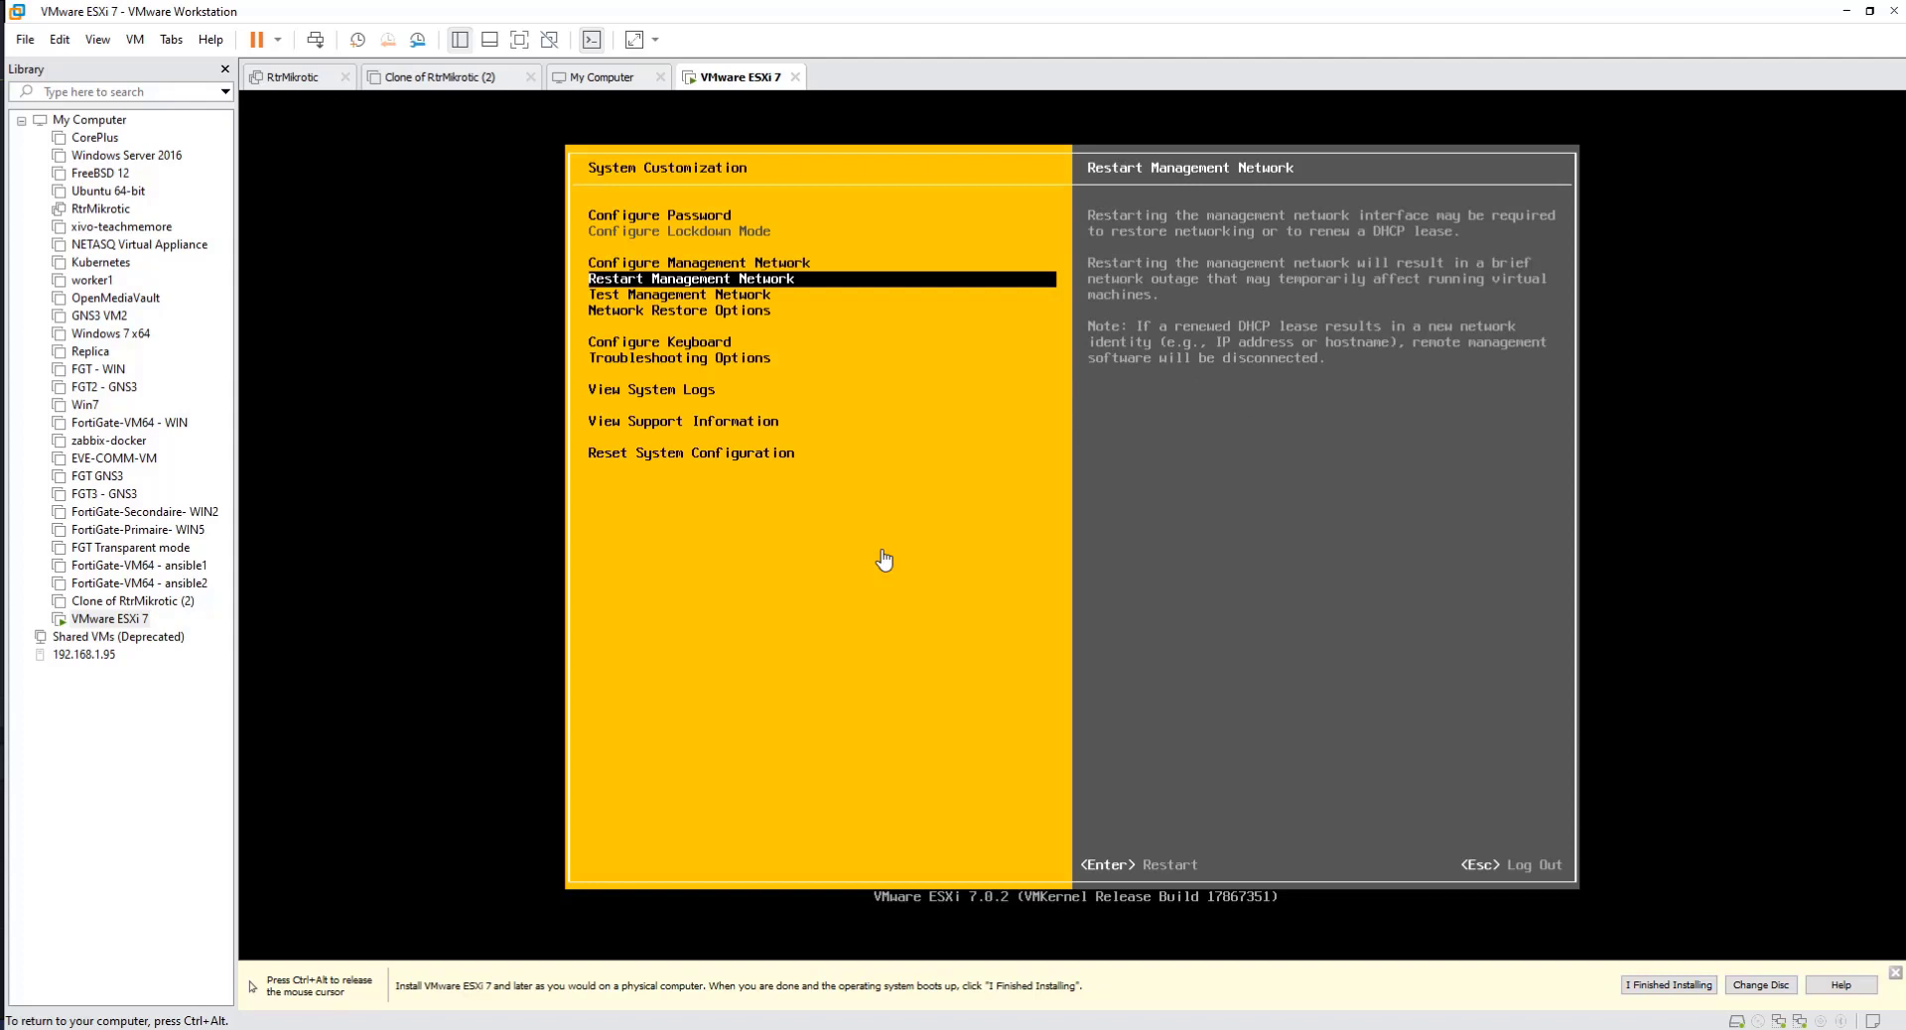
pyautogui.press('Down')
pyautogui.press('Up')
pyautogui.press('Down')
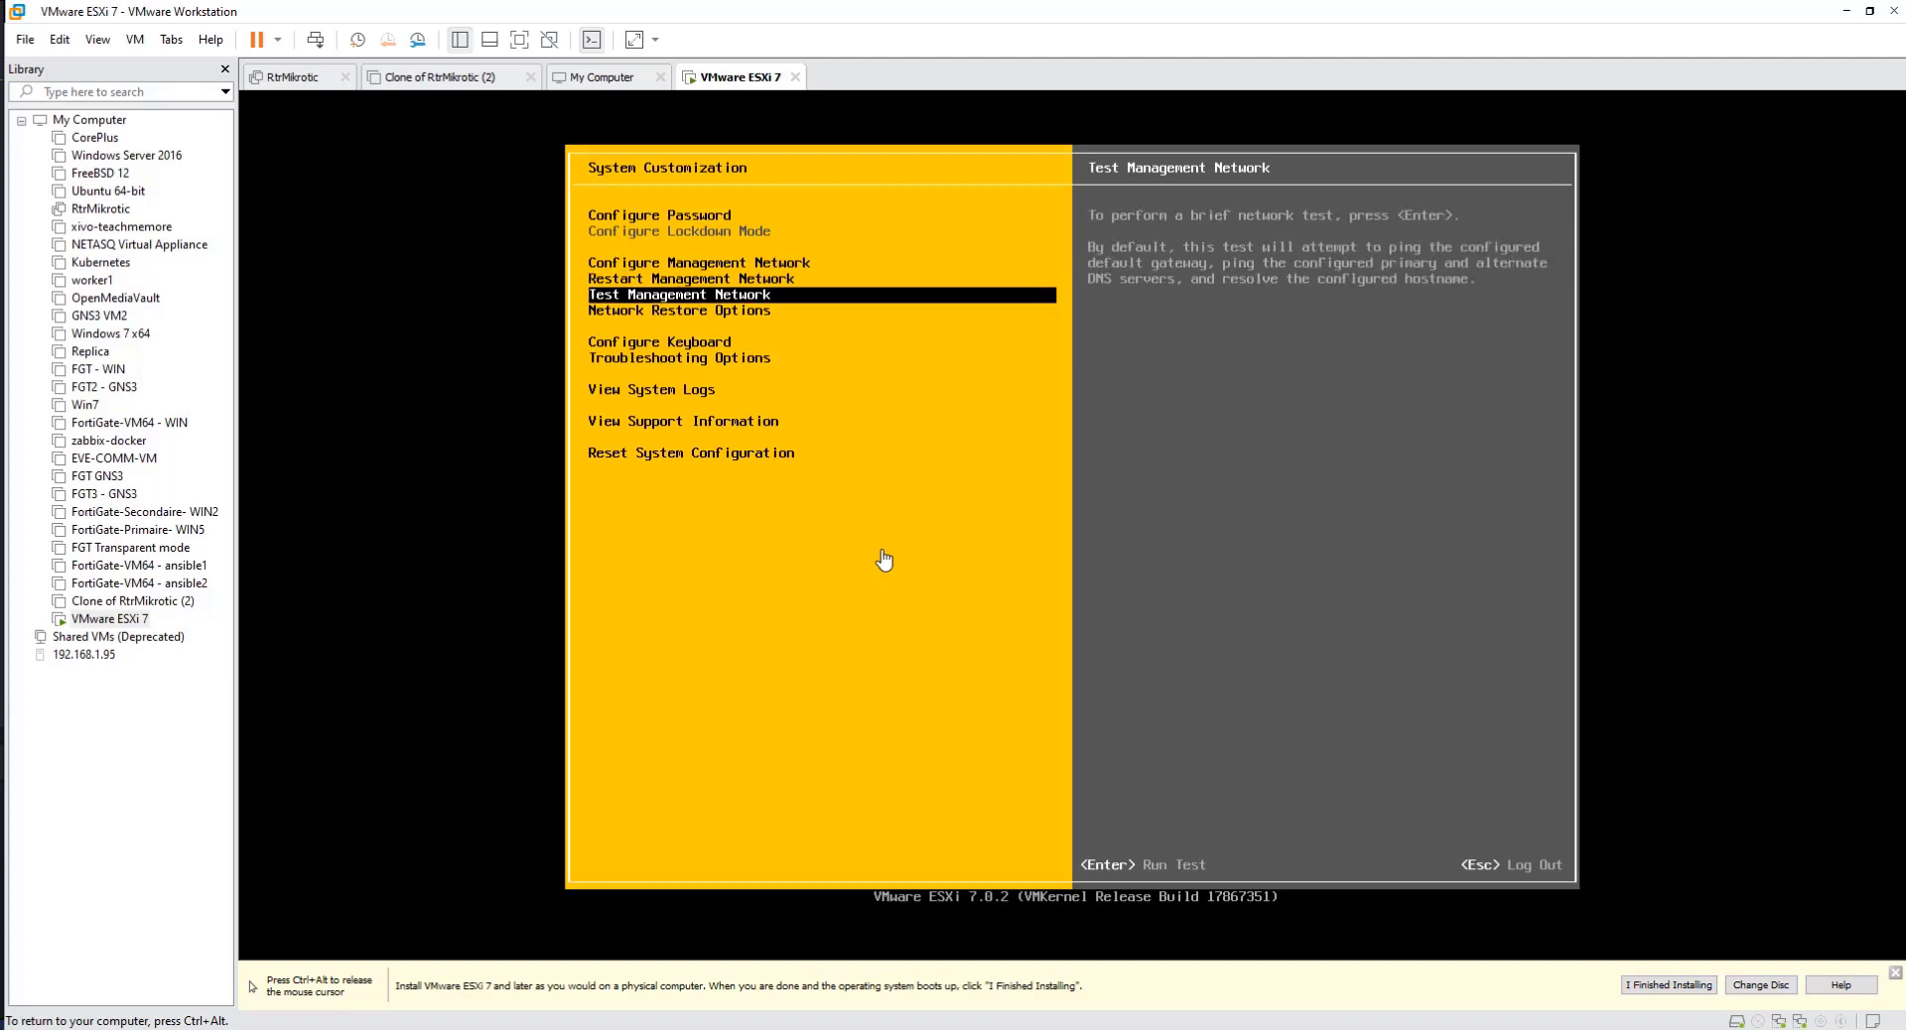
pyautogui.press('Down')
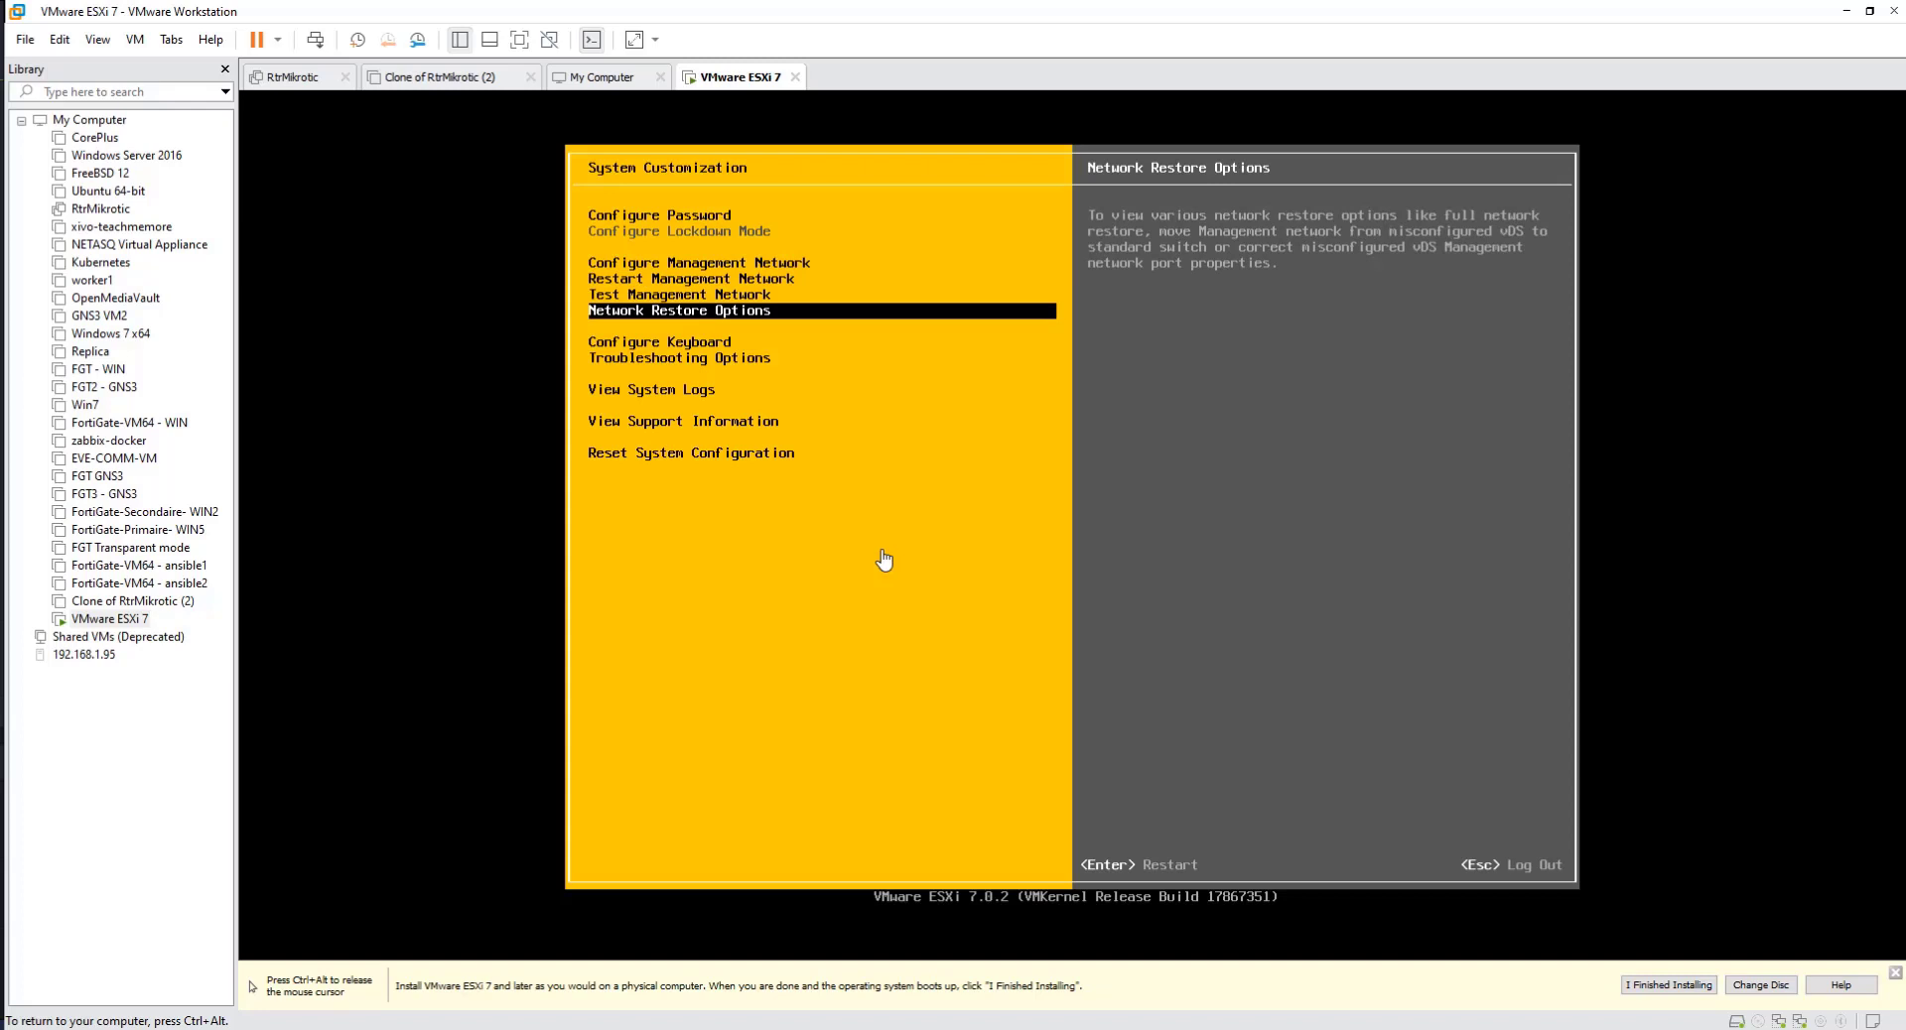
pyautogui.press('Down')
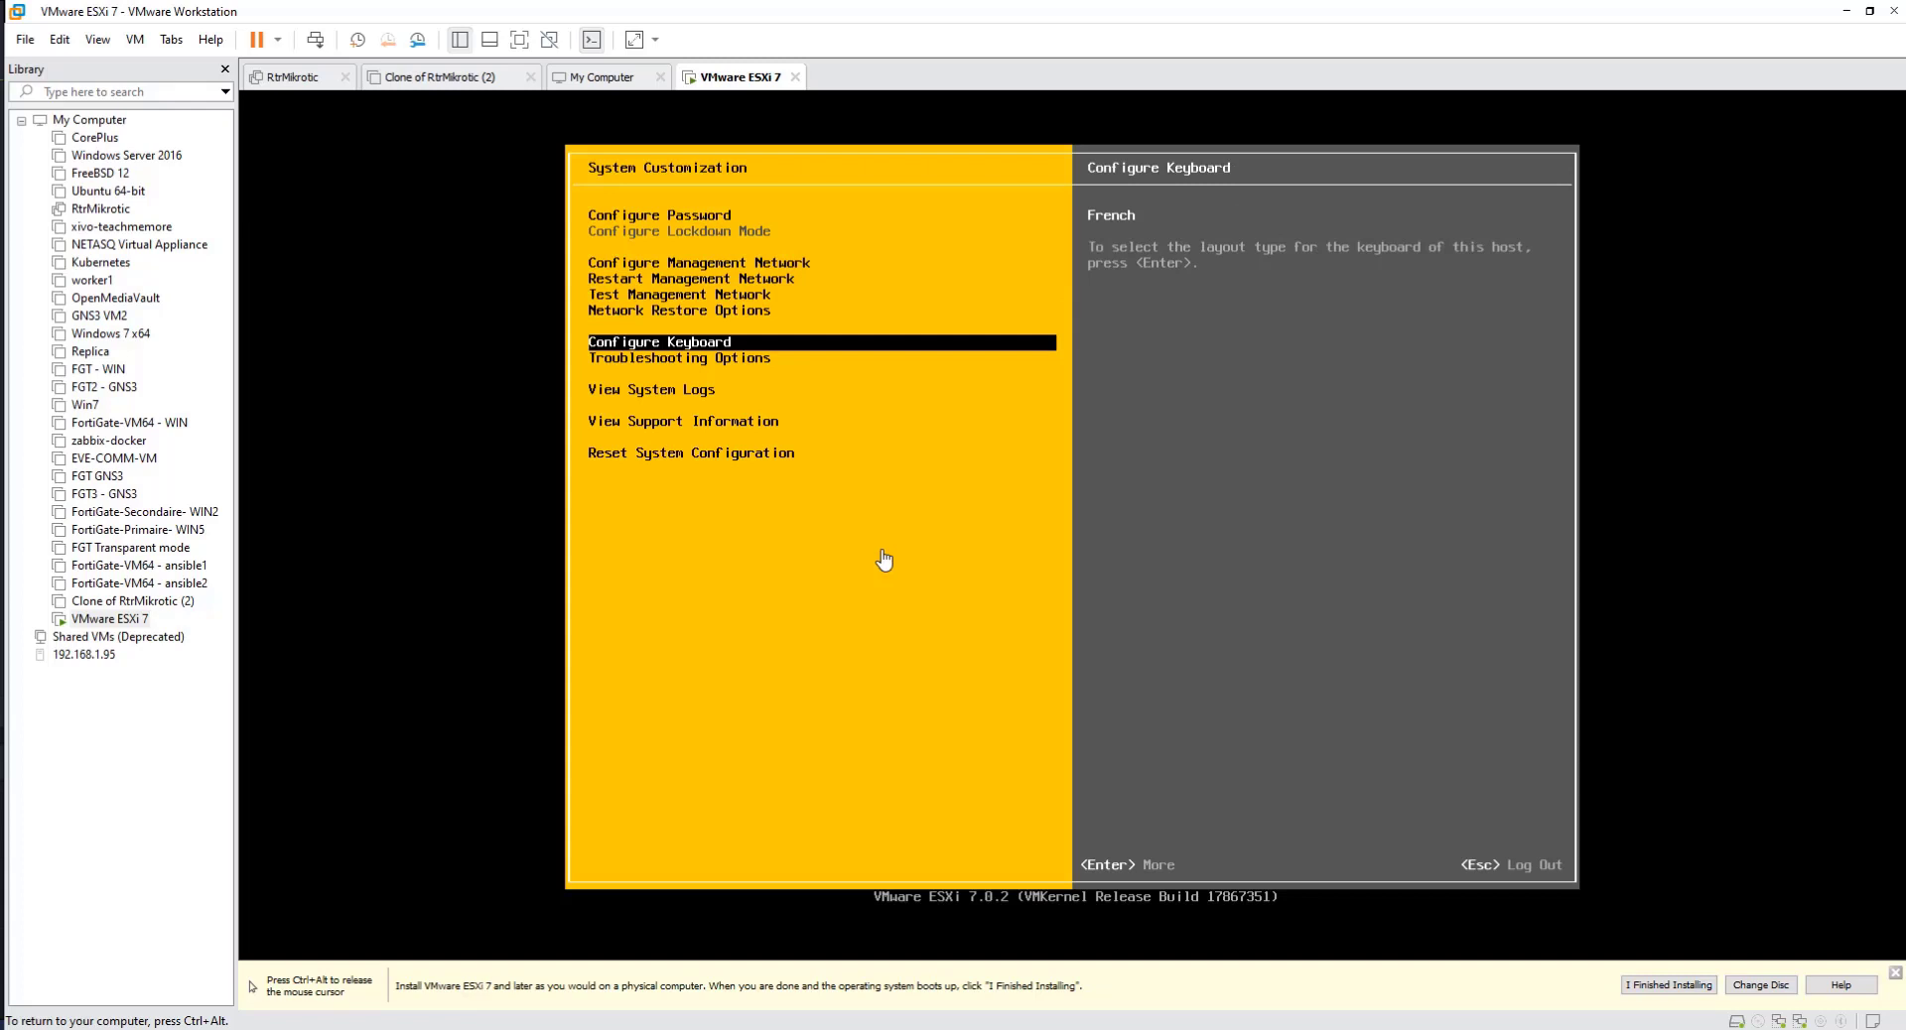
# Step: Open the host's keyboard configuration and confirm the French layout
pyautogui.press('Down')
pyautogui.press('Up')
pyautogui.press('Return')
pyautogui.press('Down')
pyautogui.press('Down')
pyautogui.press('Down')
pyautogui.press('Down')
pyautogui.press('Down')
pyautogui.press('Down')
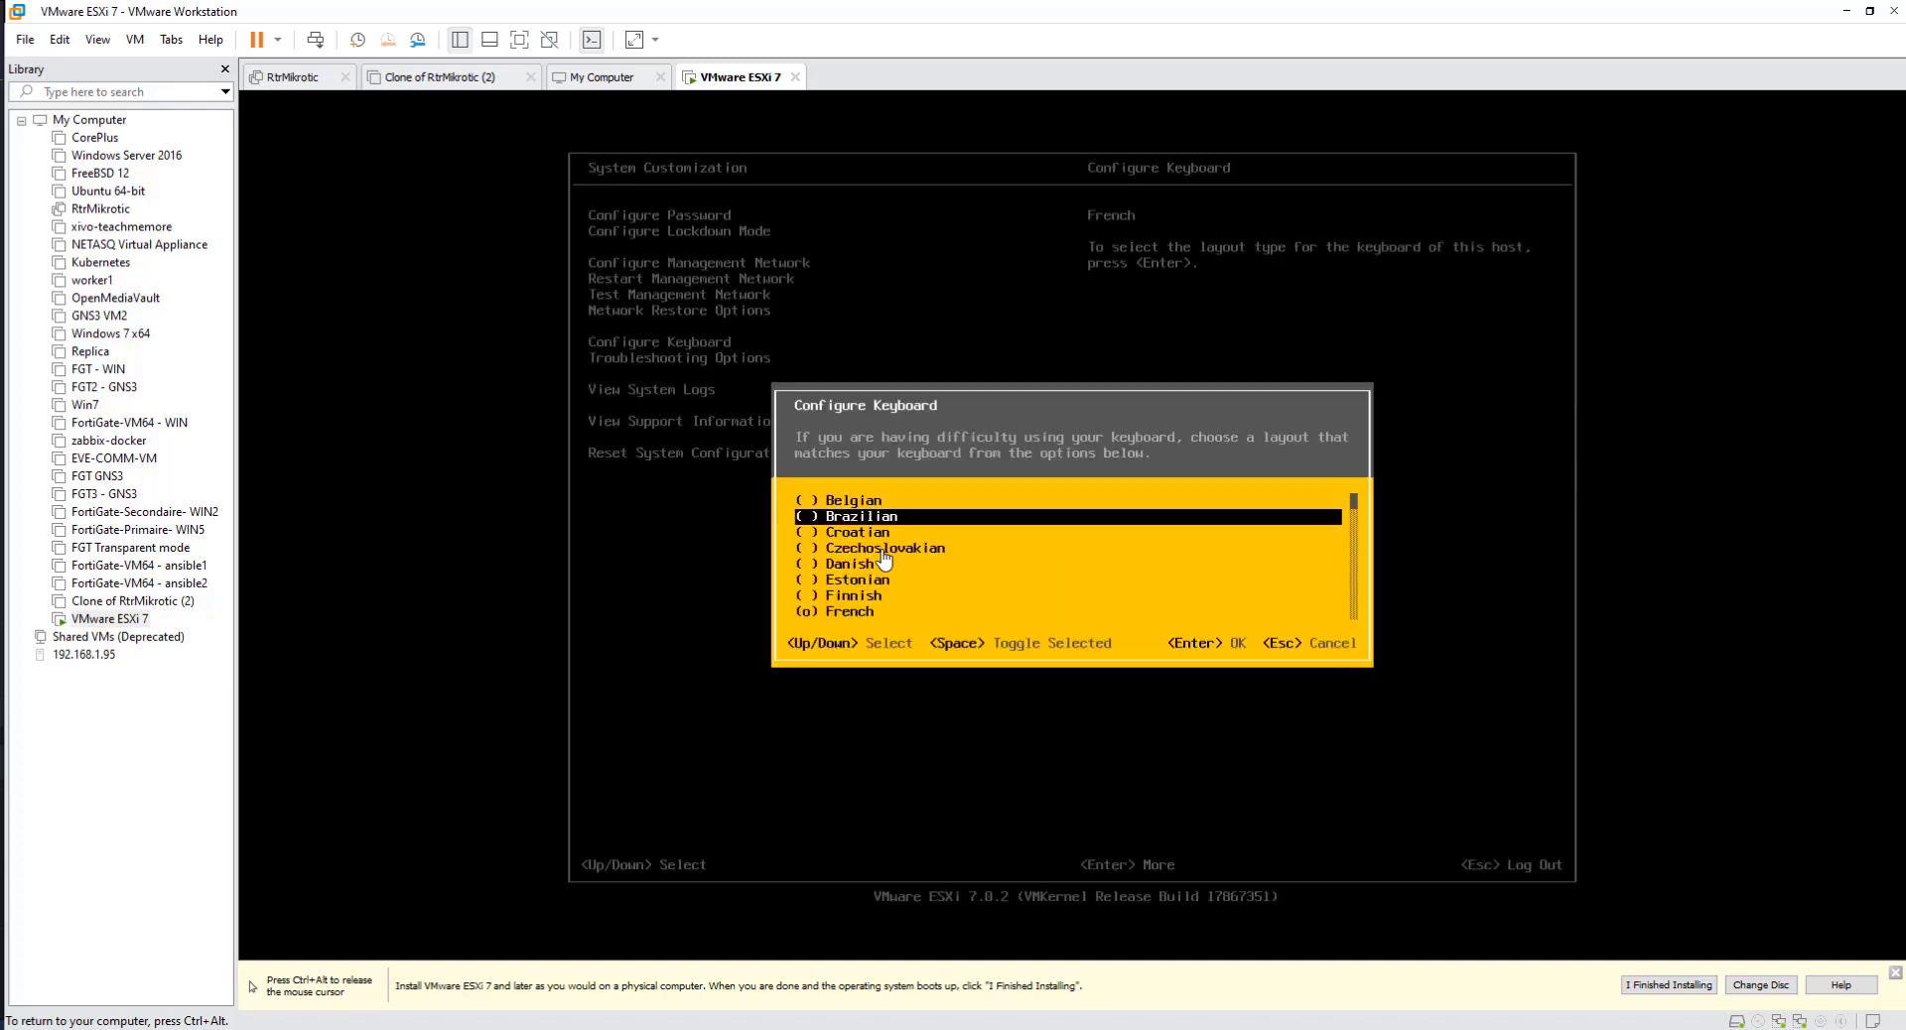
pyautogui.press('Down')
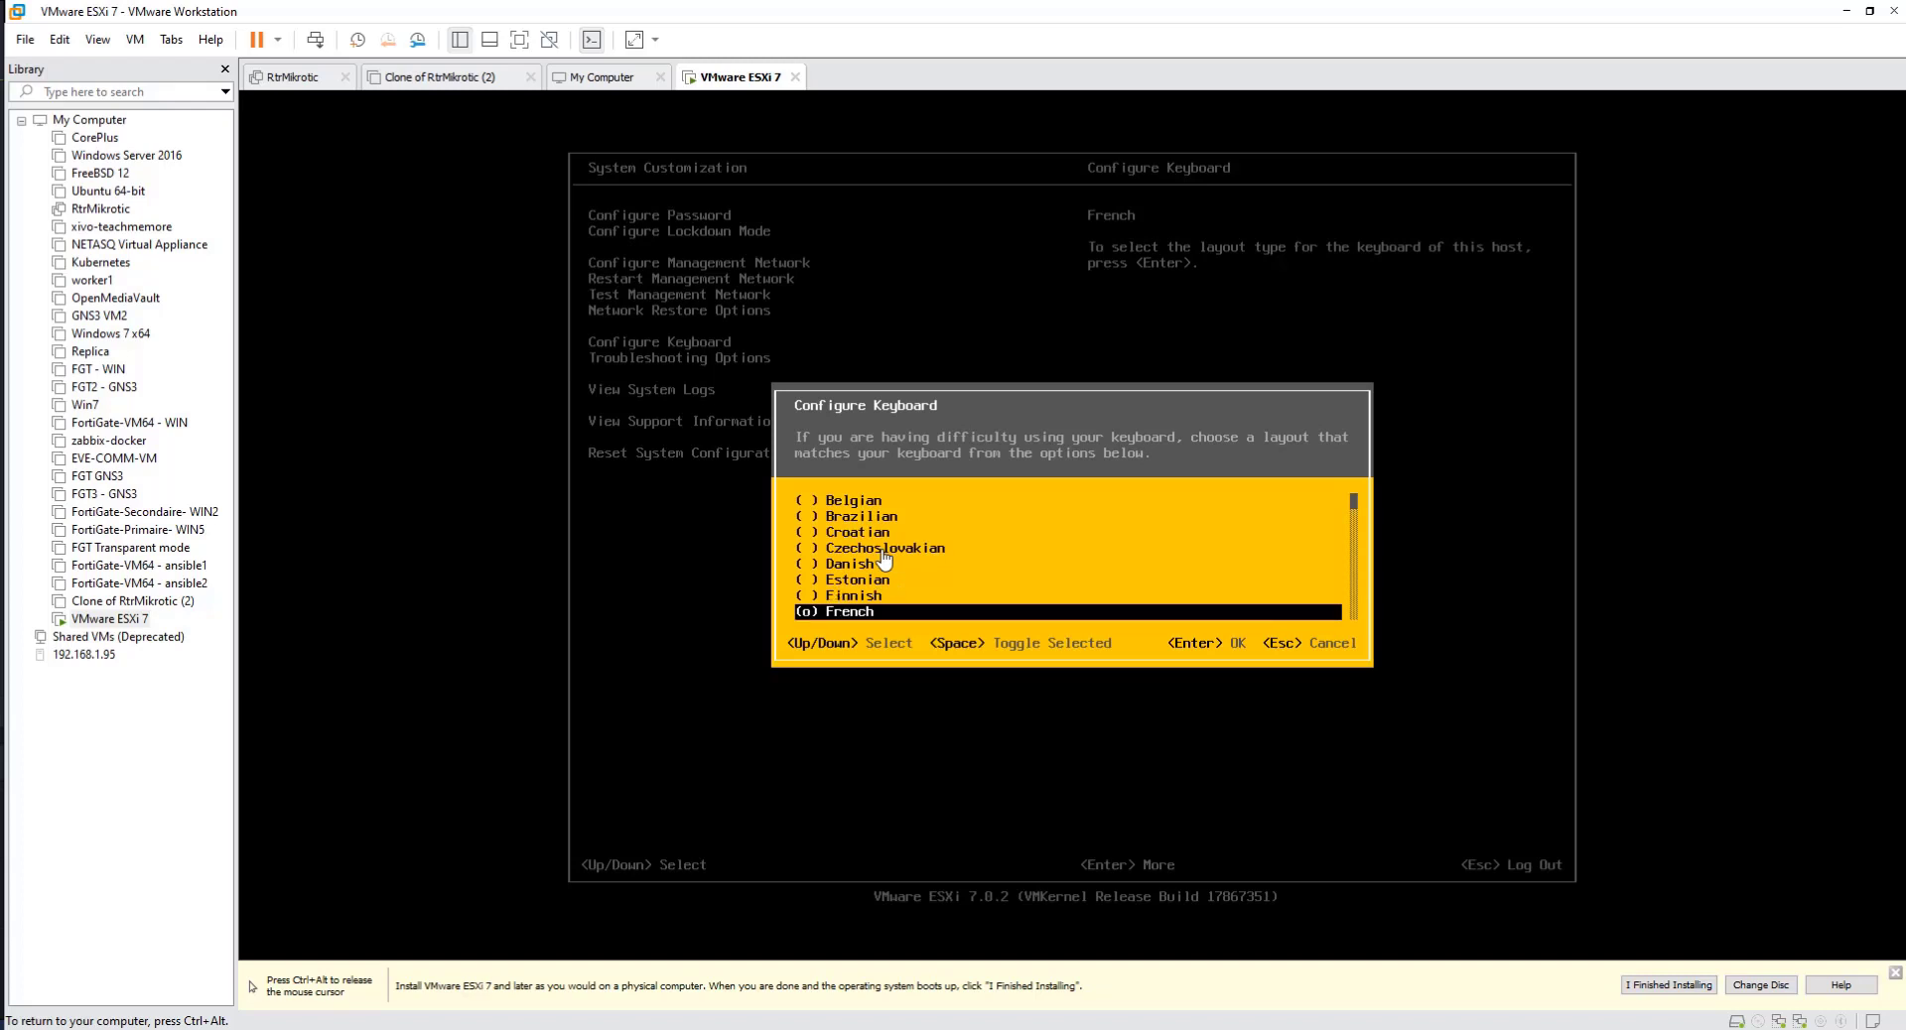
pyautogui.press('Return')
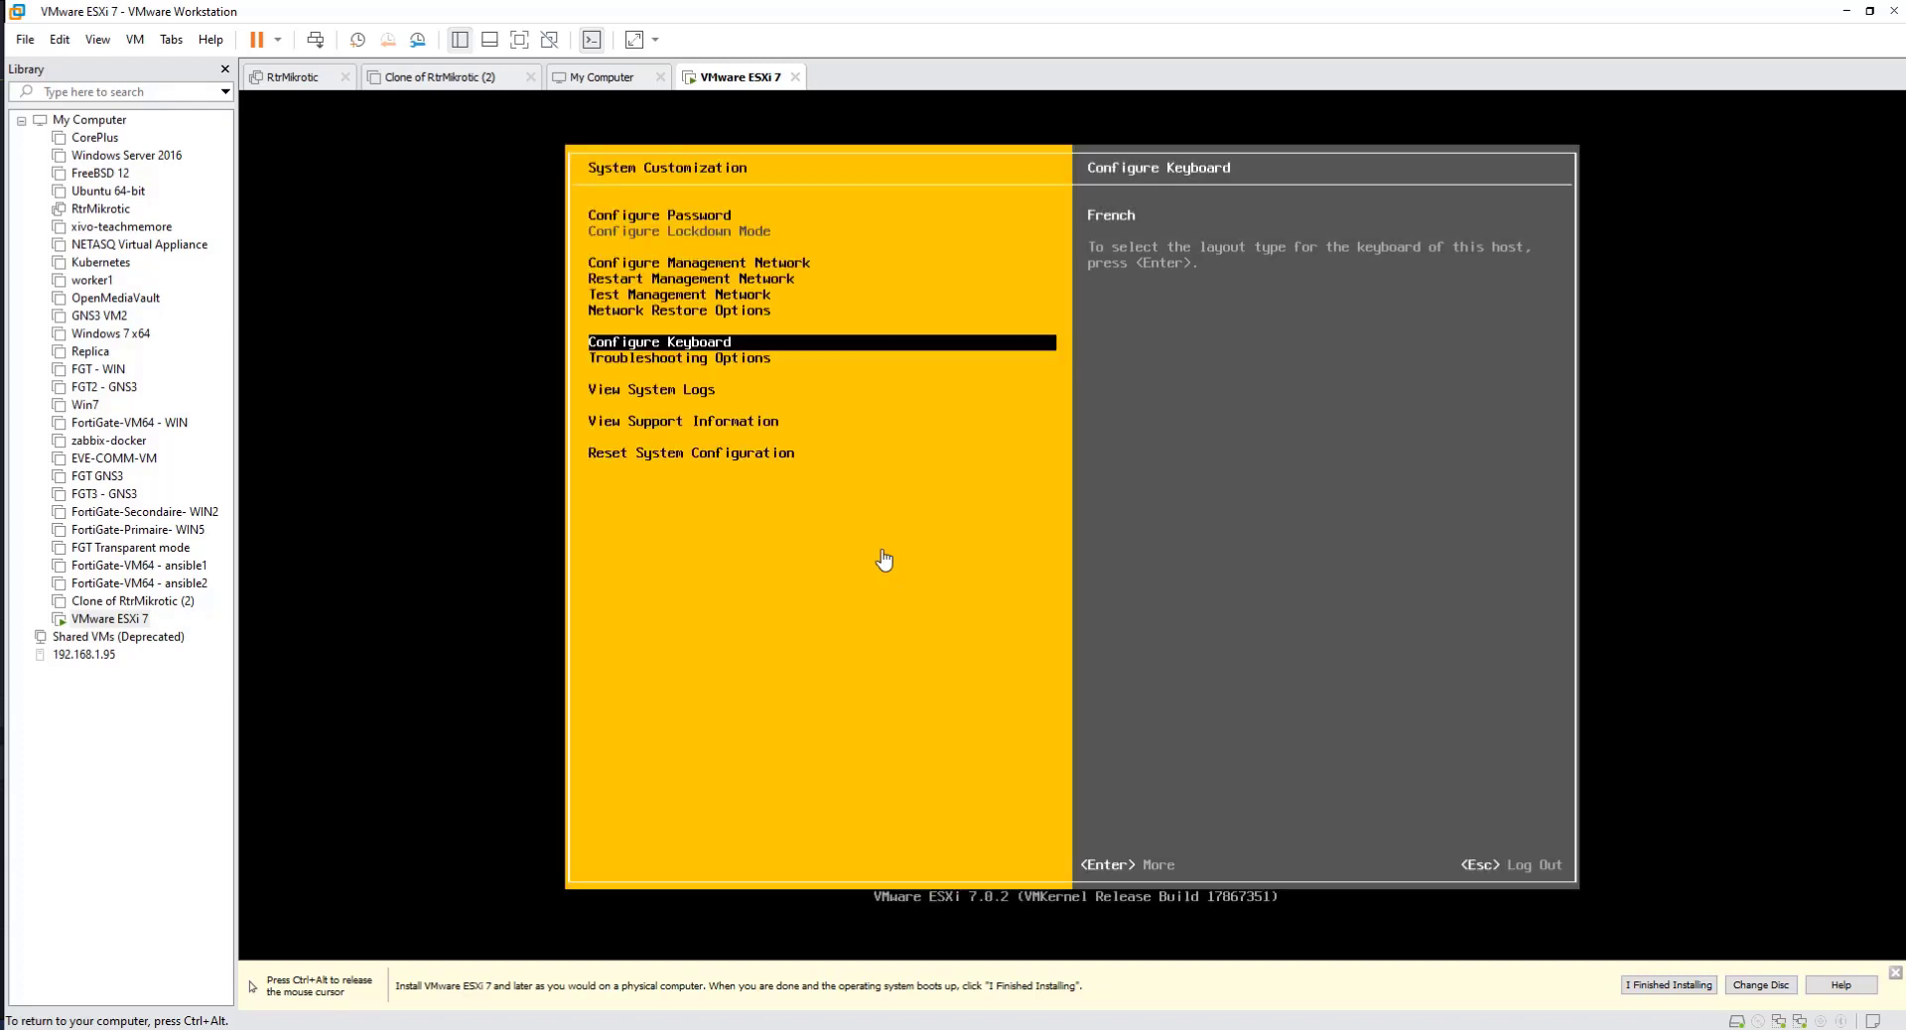
# Step: Look at the Troubleshooting Options entry and open the management network configuration
pyautogui.press('Down')
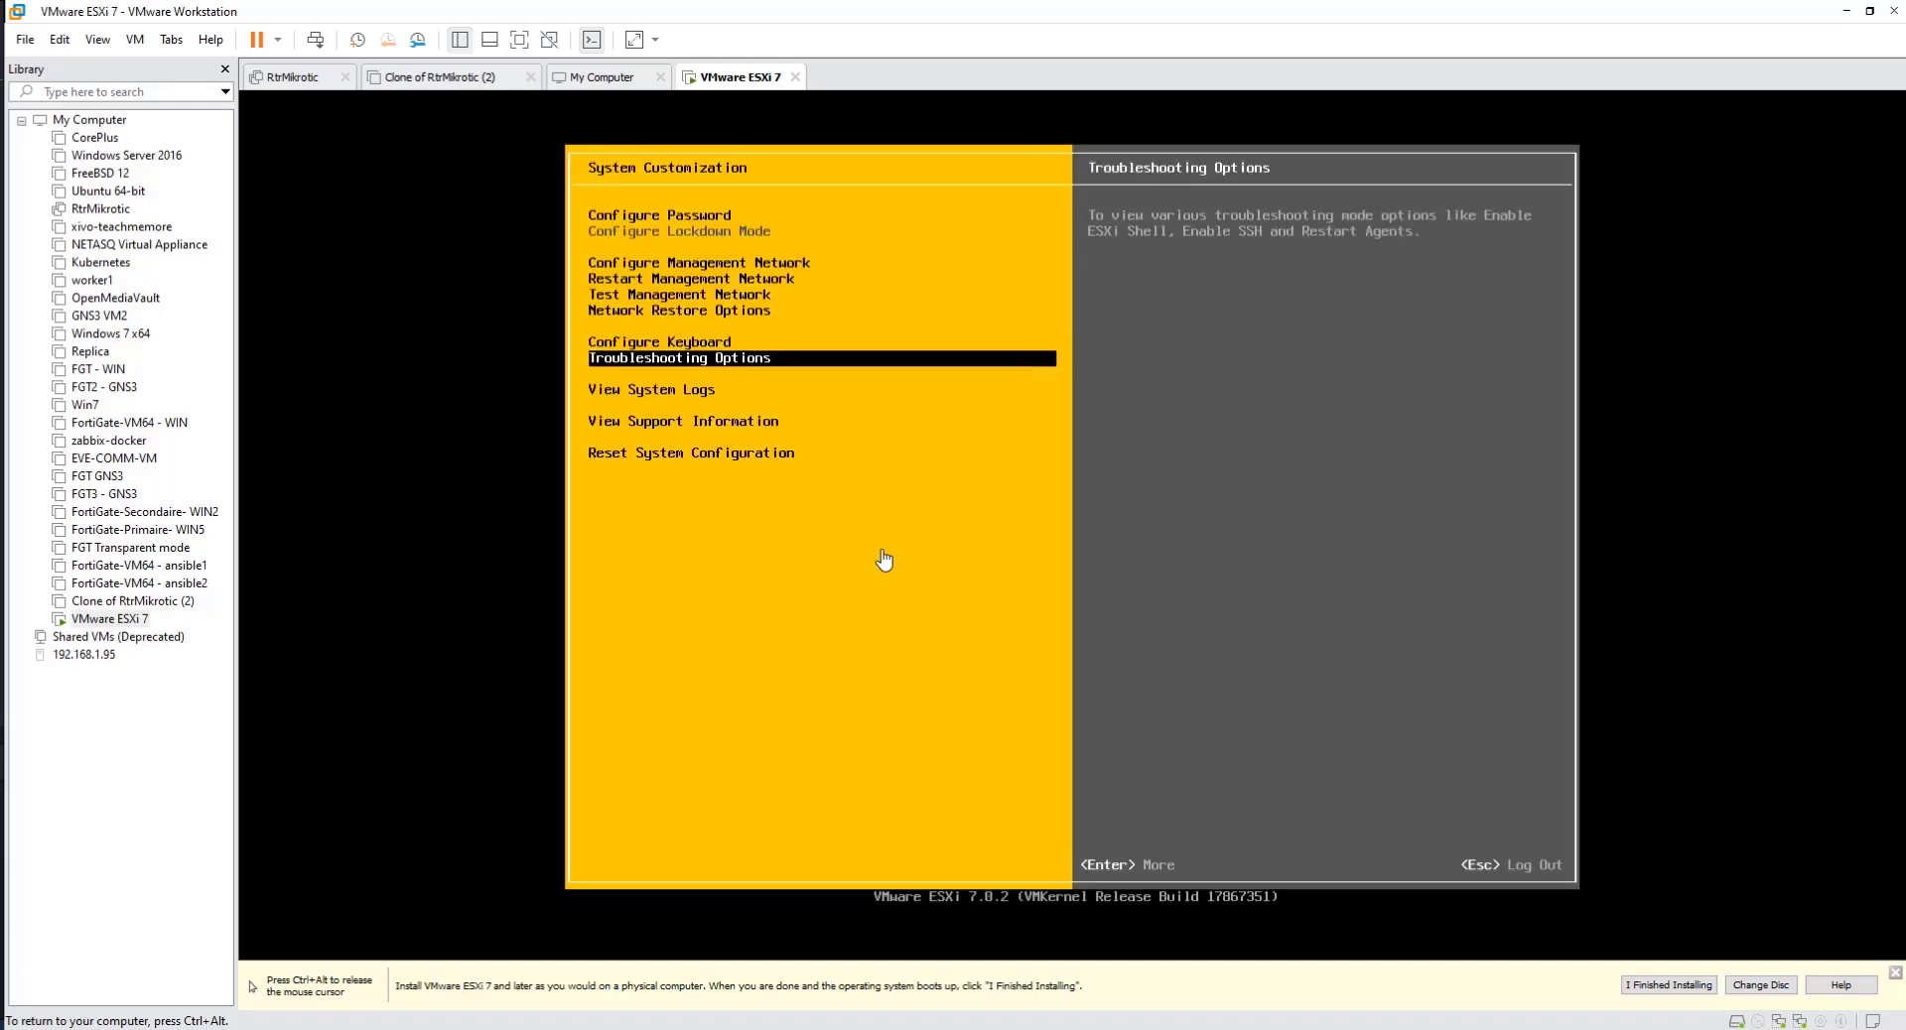
pyautogui.press('Down')
pyautogui.press('Up')
pyautogui.press('Up')
pyautogui.press('Up')
pyautogui.press('Up')
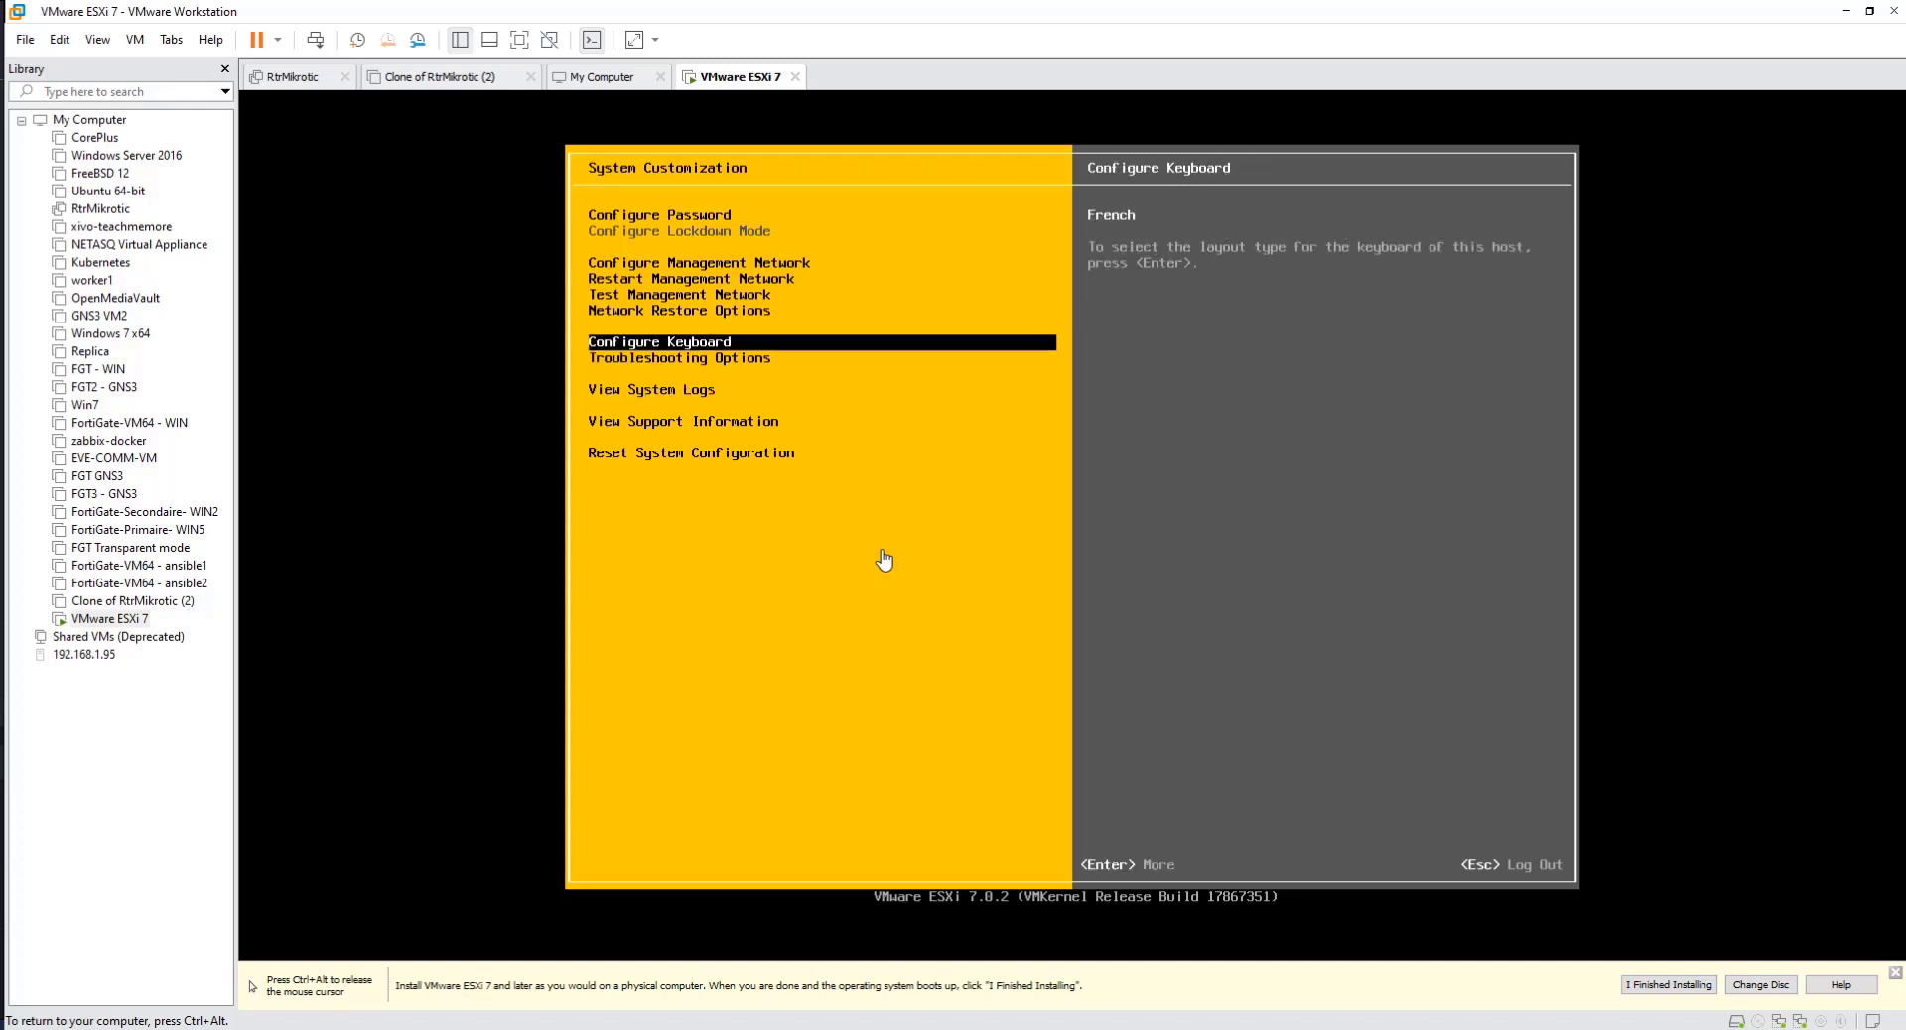
pyautogui.press('Up')
pyautogui.press('Up')
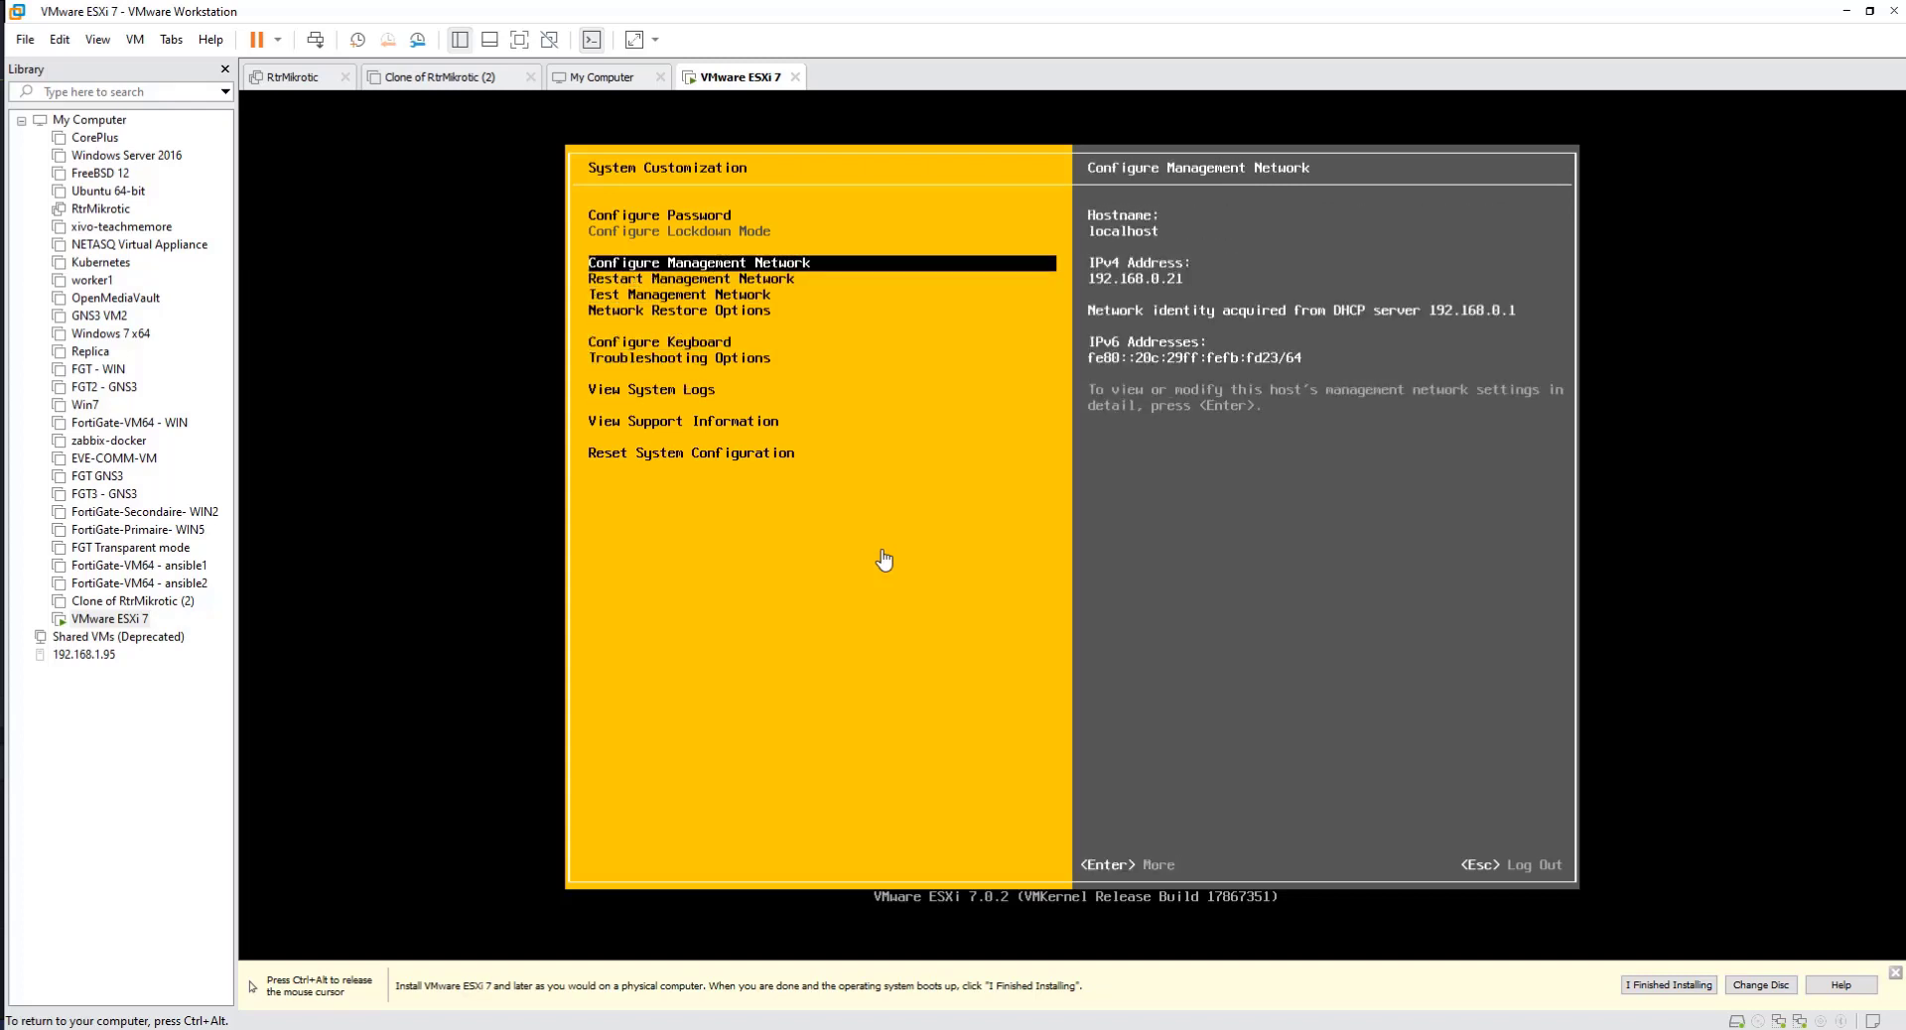
pyautogui.press('Return')
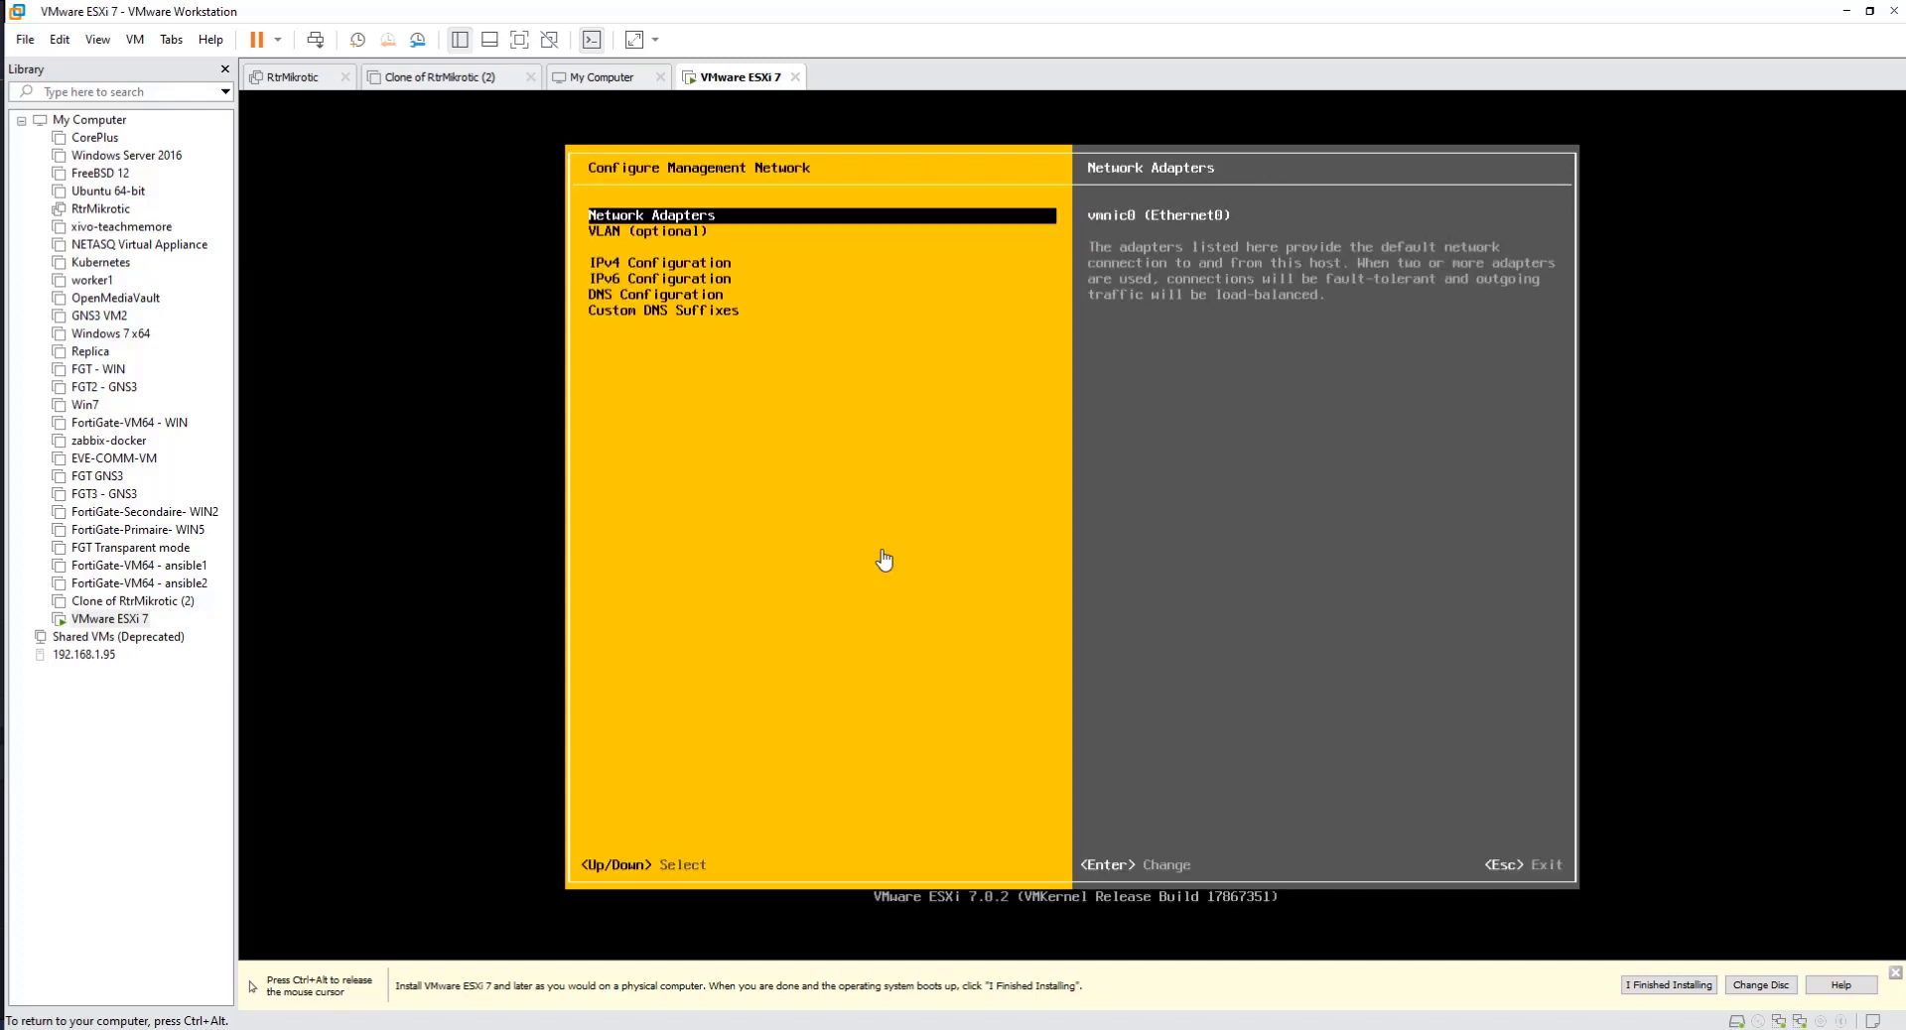
# Step: Examine the management network's VLAN, IPv4, IPv6 and DNS configuration entries
pyautogui.press('Down')
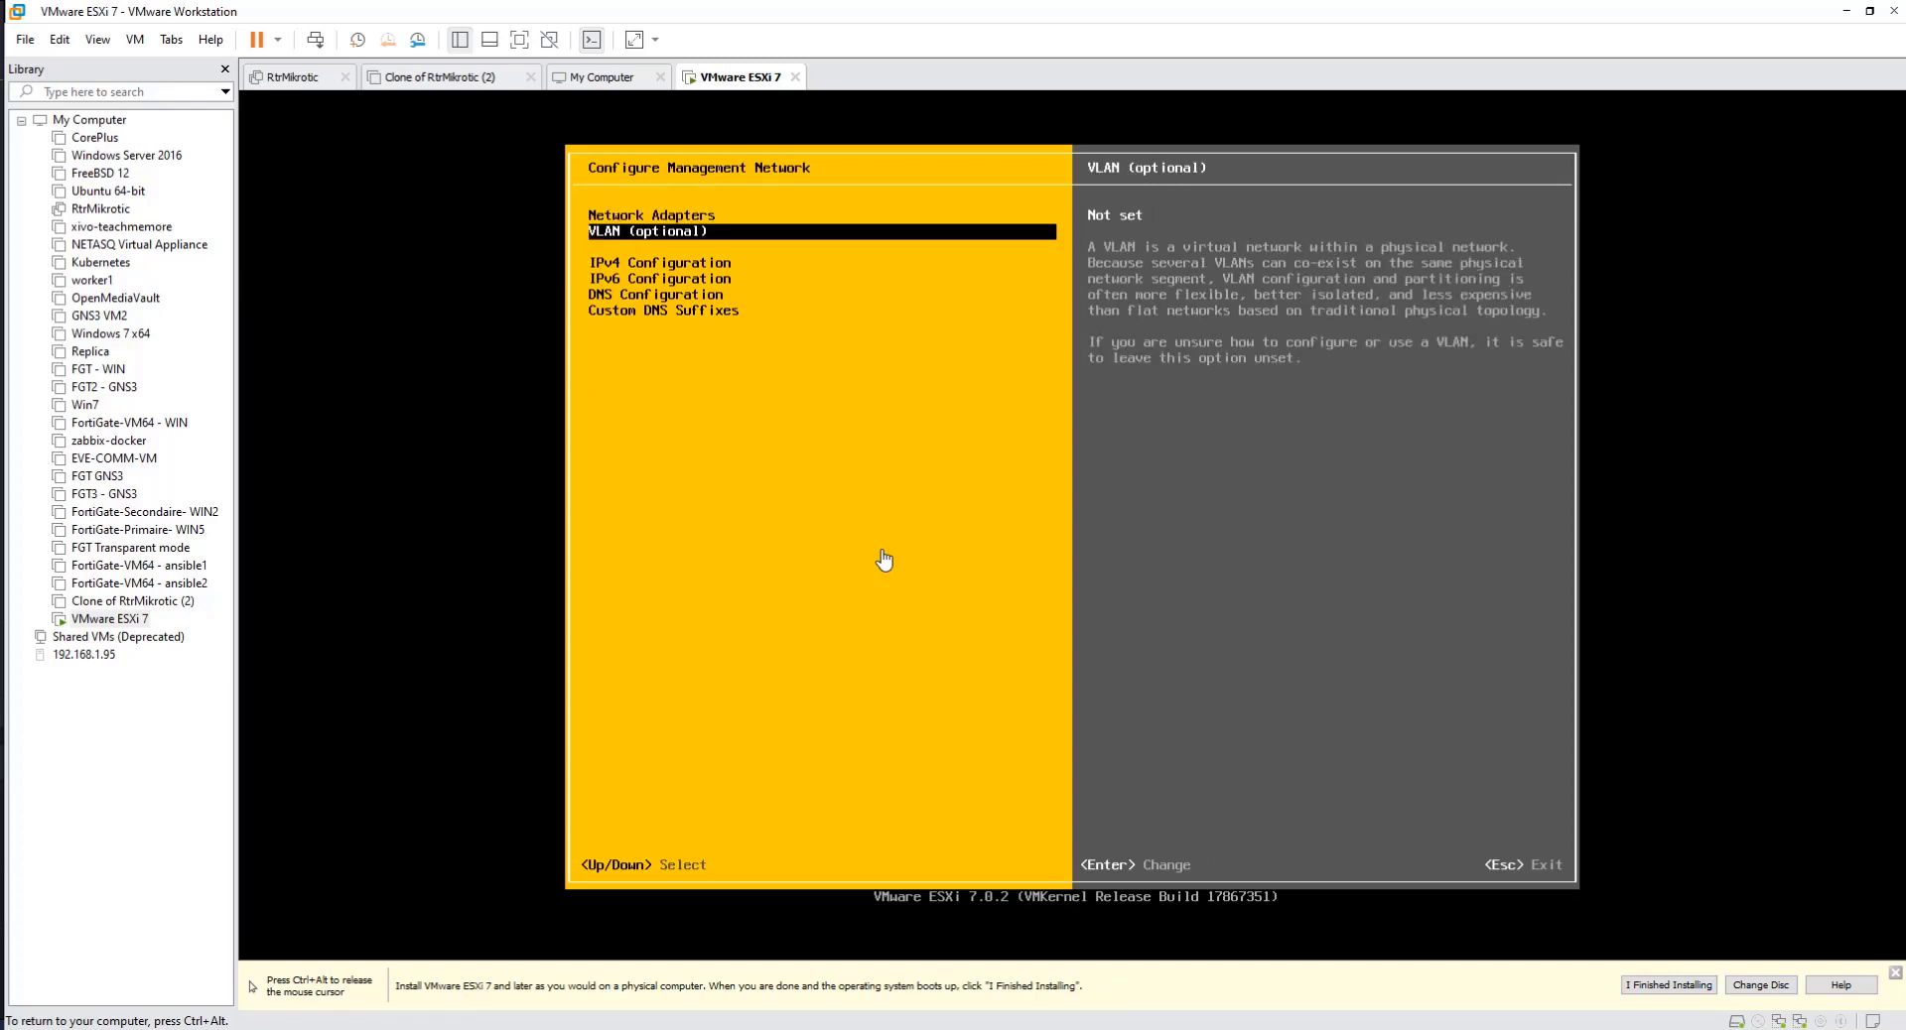
pyautogui.press('Down')
pyautogui.press('Down')
pyautogui.press('Up')
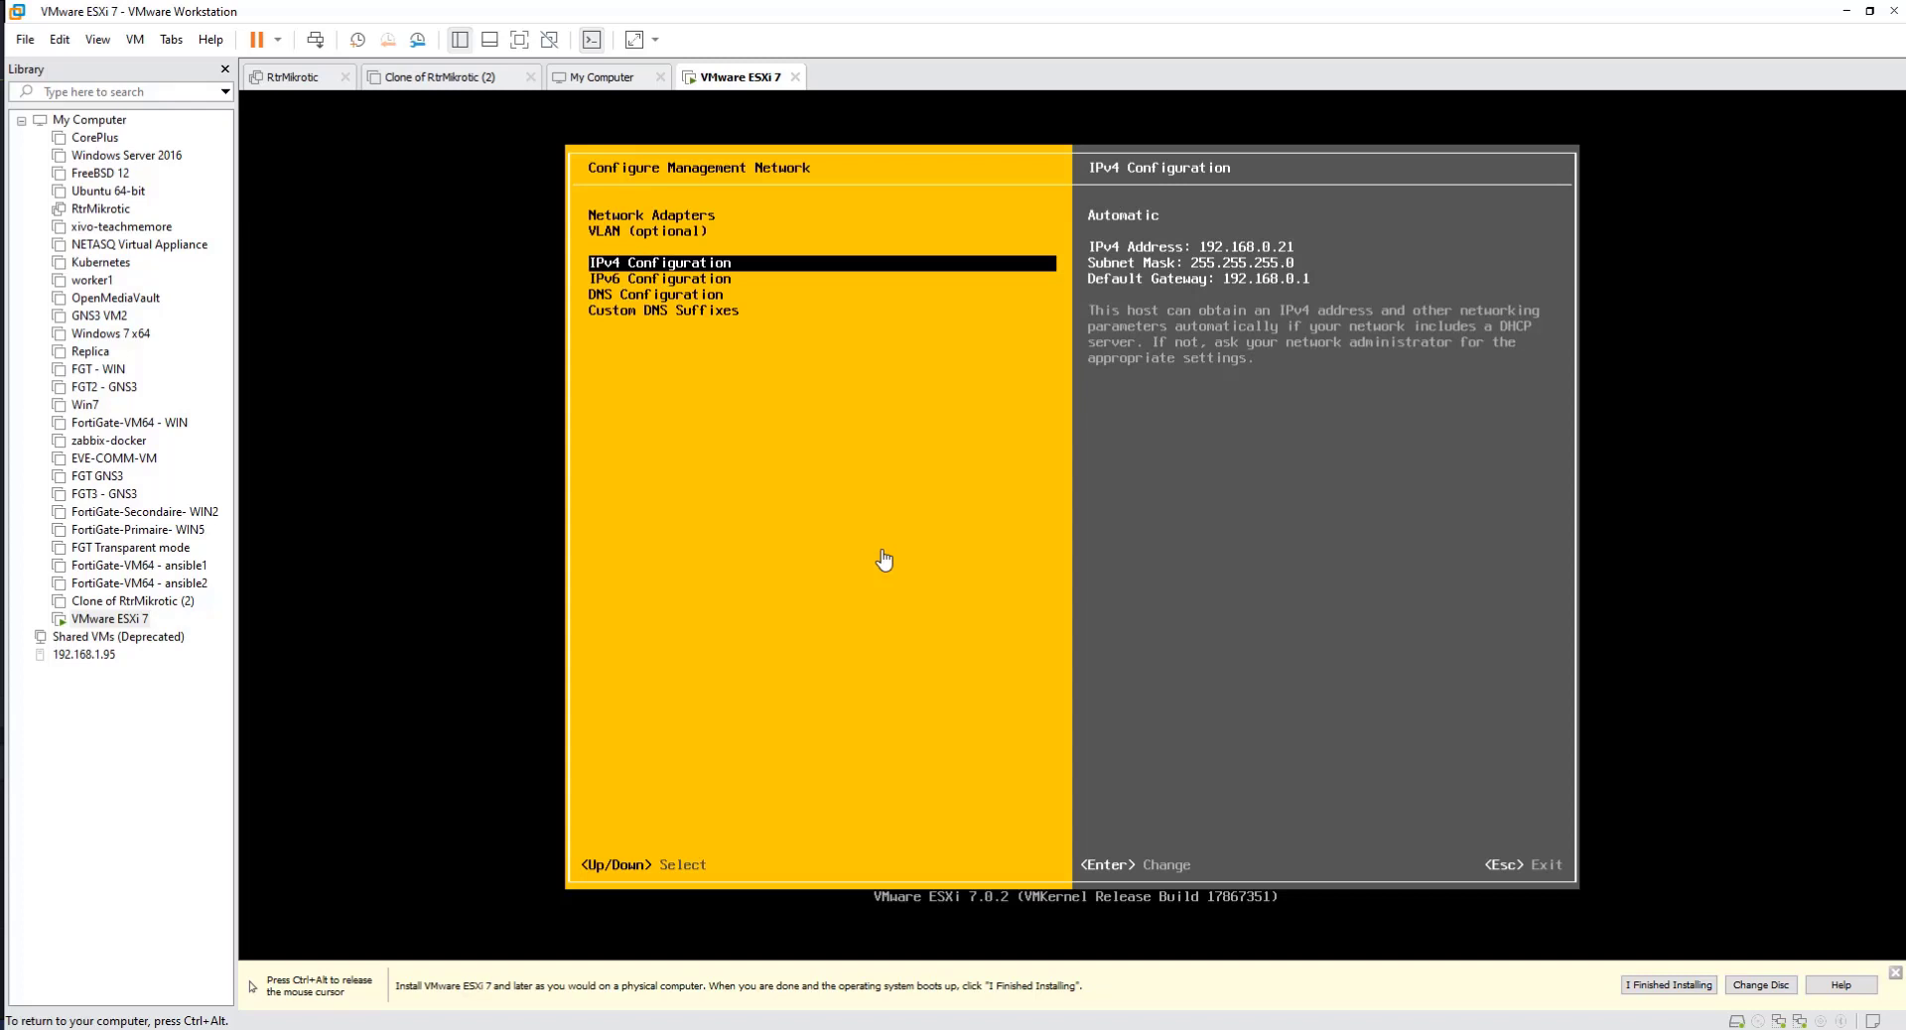
pyautogui.press('Down')
pyautogui.press('Down')
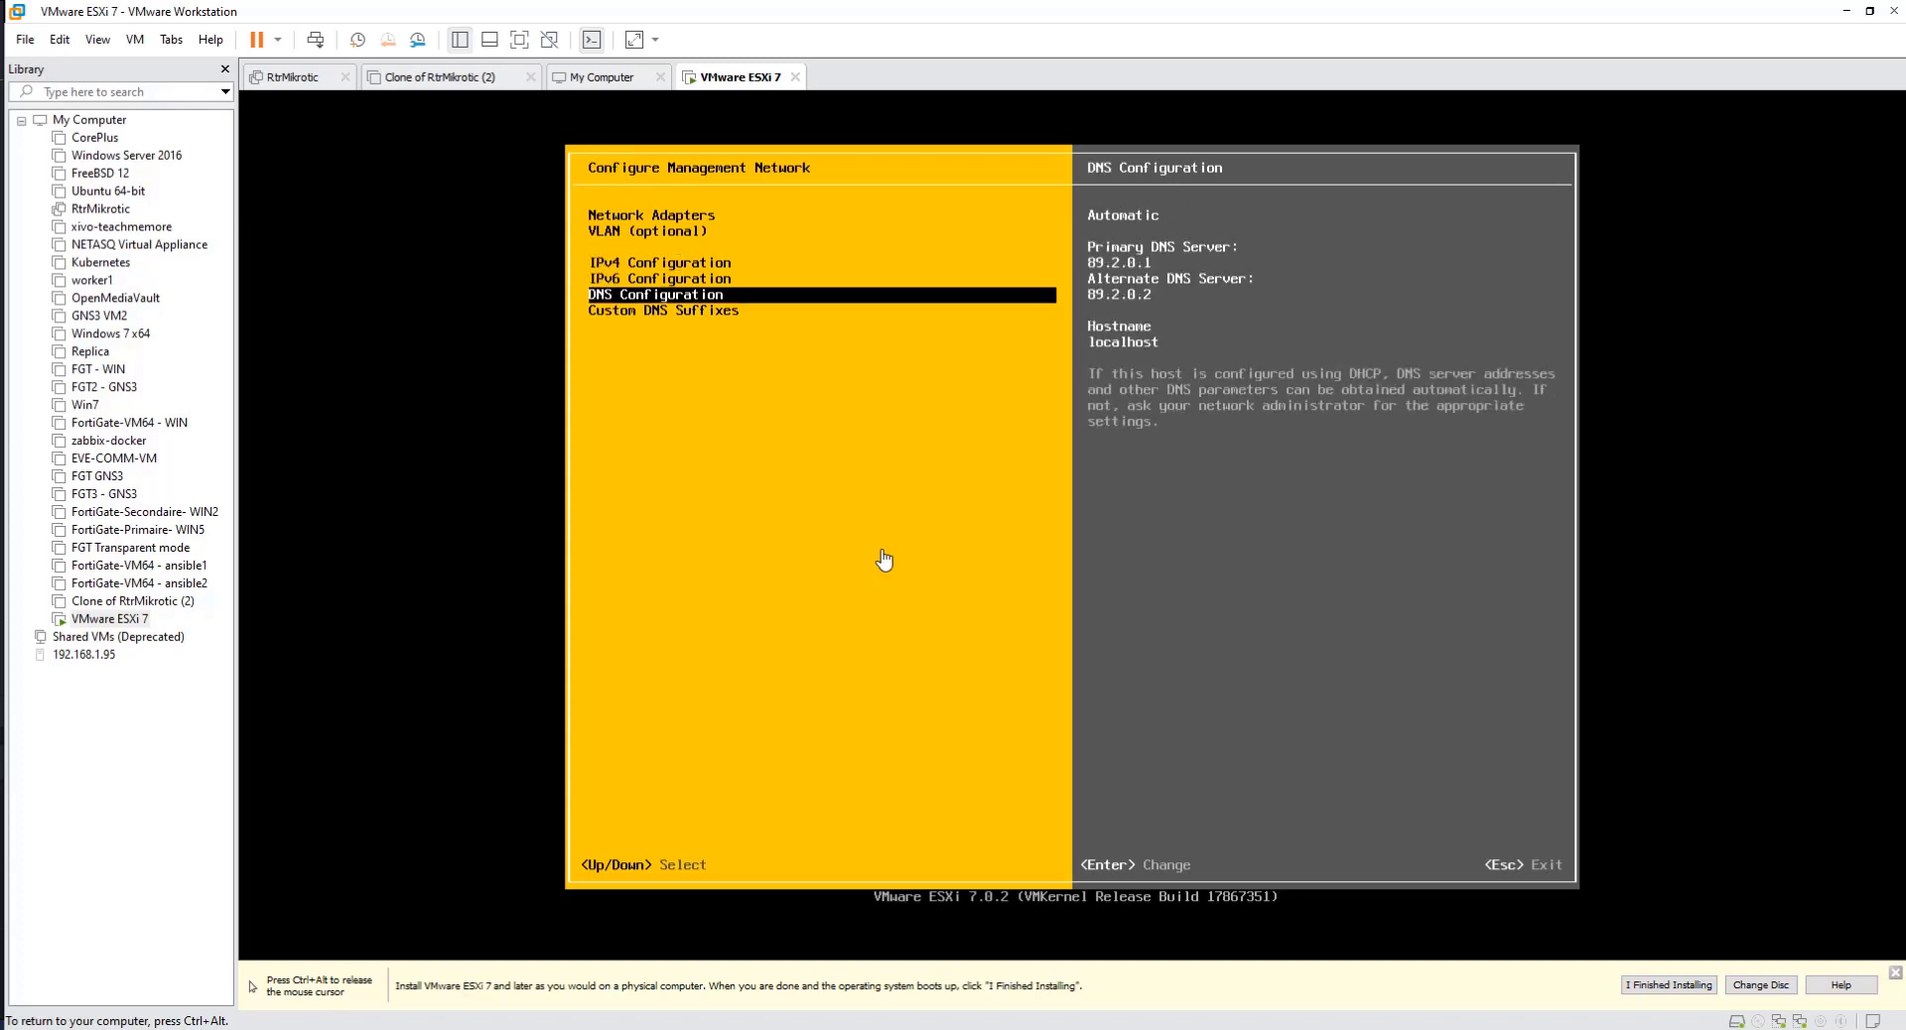
pyautogui.press('Up')
pyautogui.press('Up')
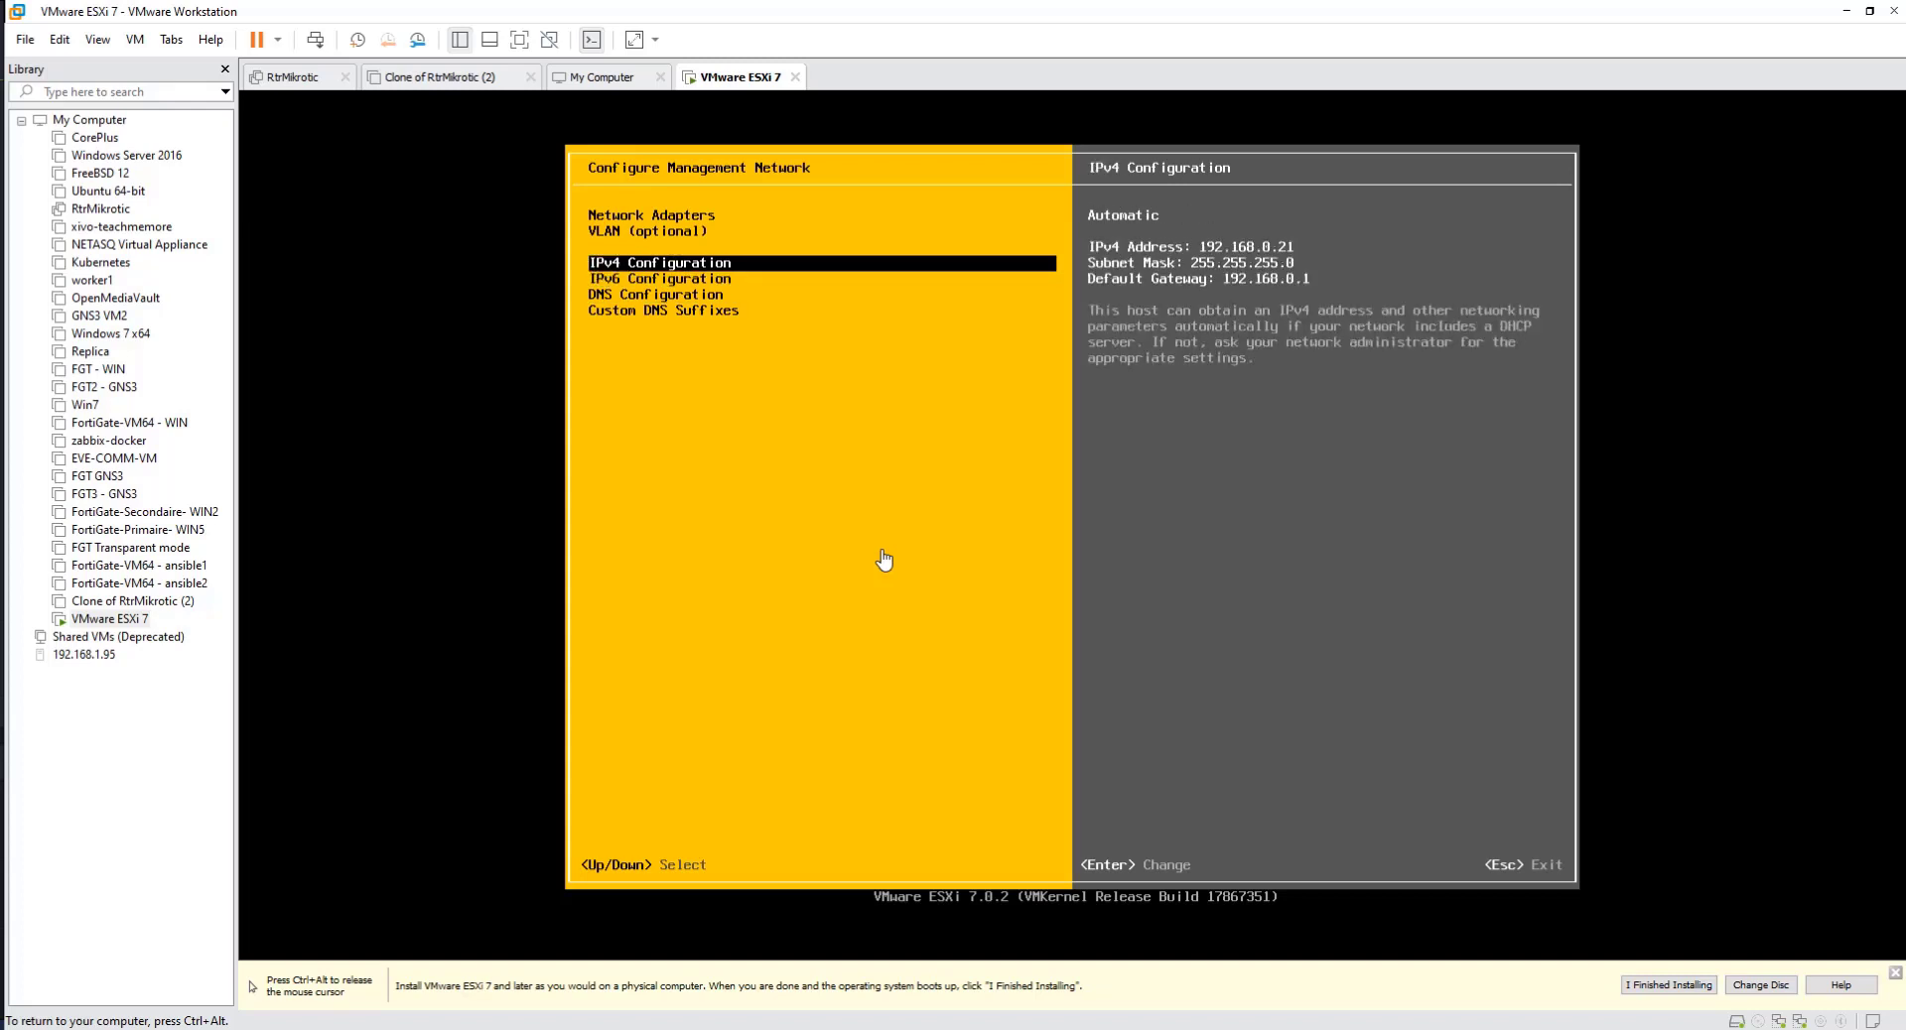
# Step: Open the management network's IPv4 configuration and choose the static IPv4 address and network configuration option
pyautogui.press('Return')
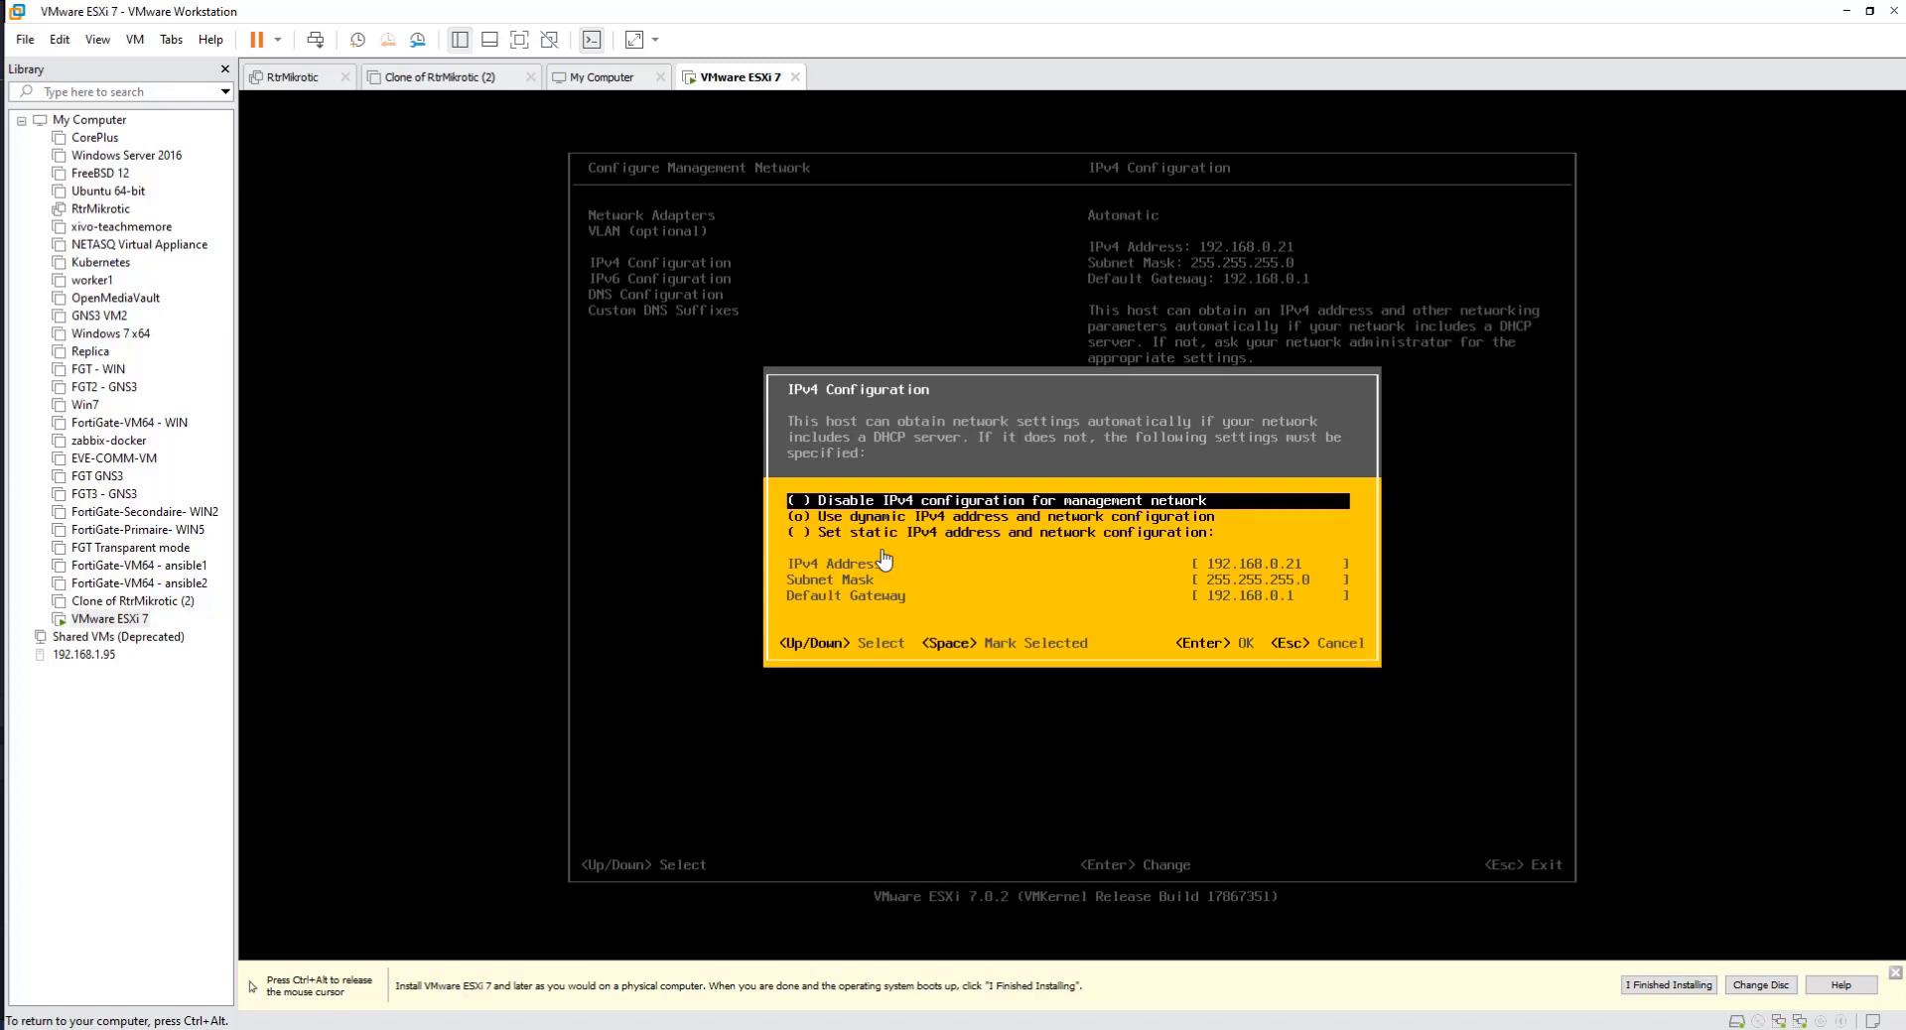
pyautogui.press('Down')
pyautogui.press('Down')
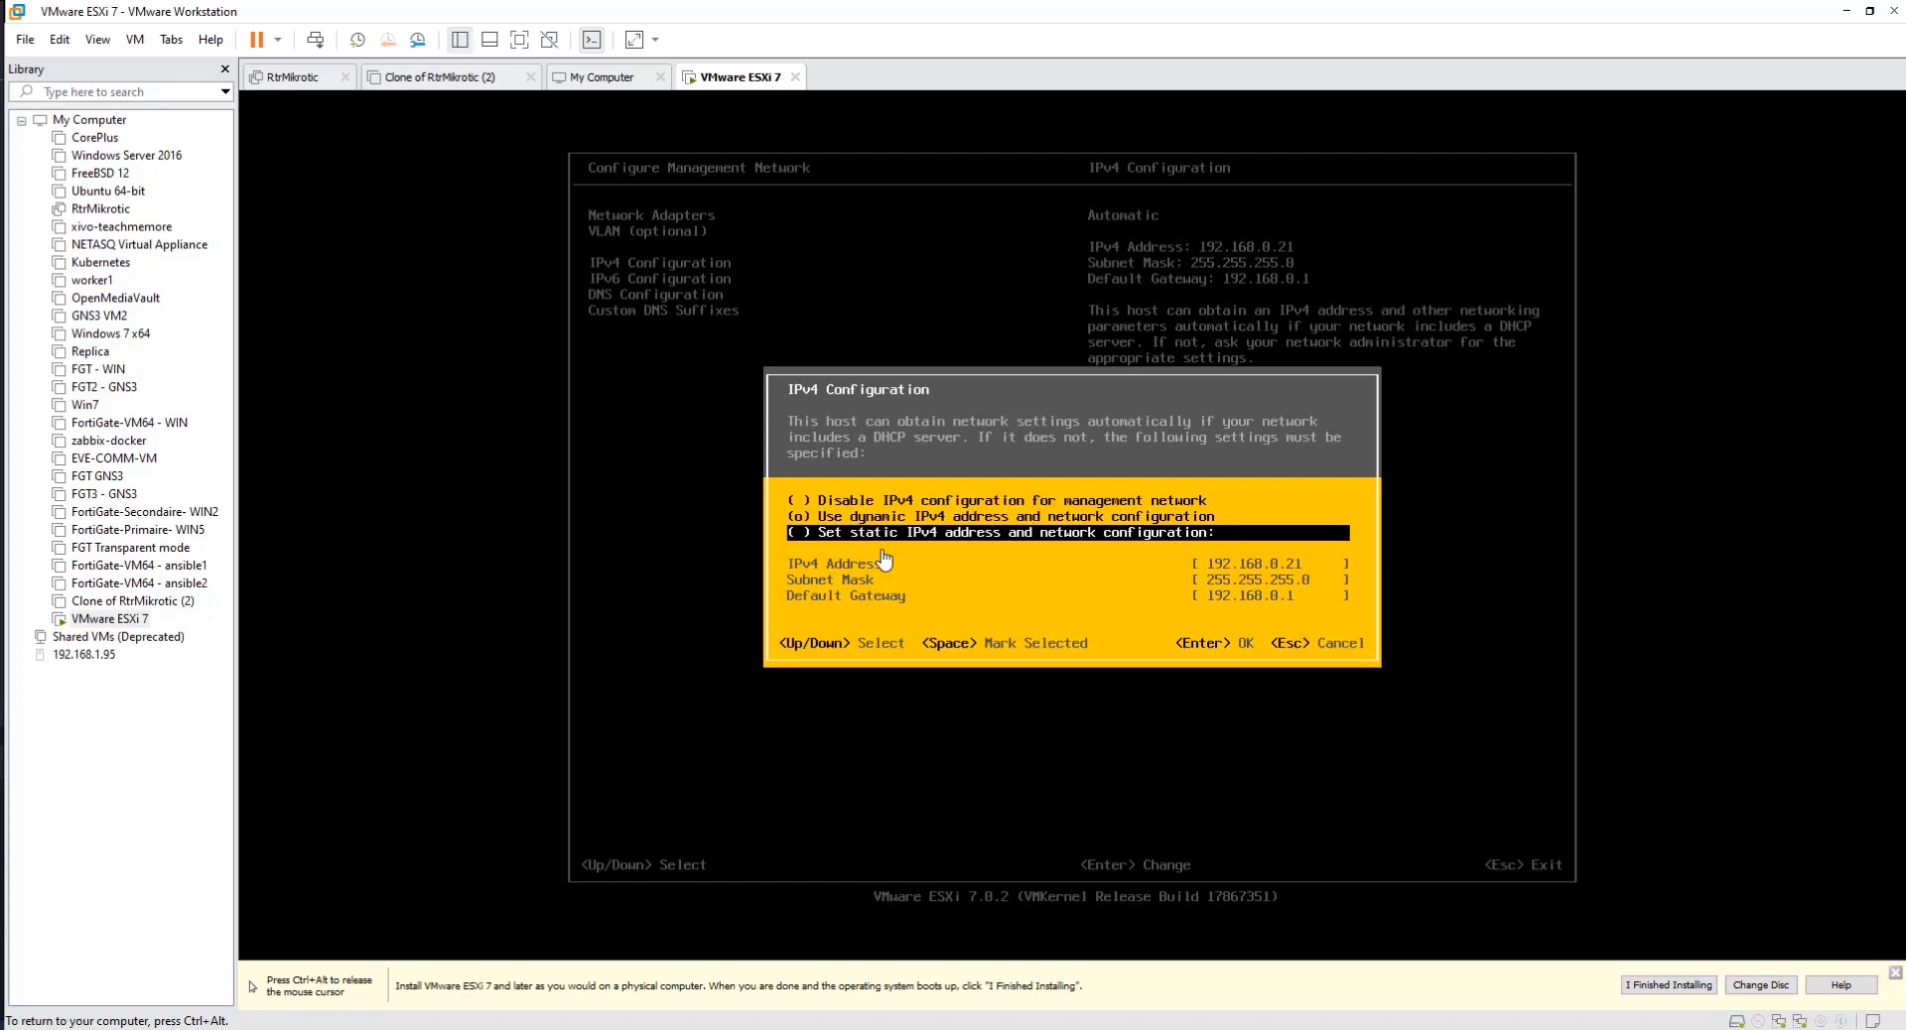
pyautogui.press('space')
pyautogui.press('Down')
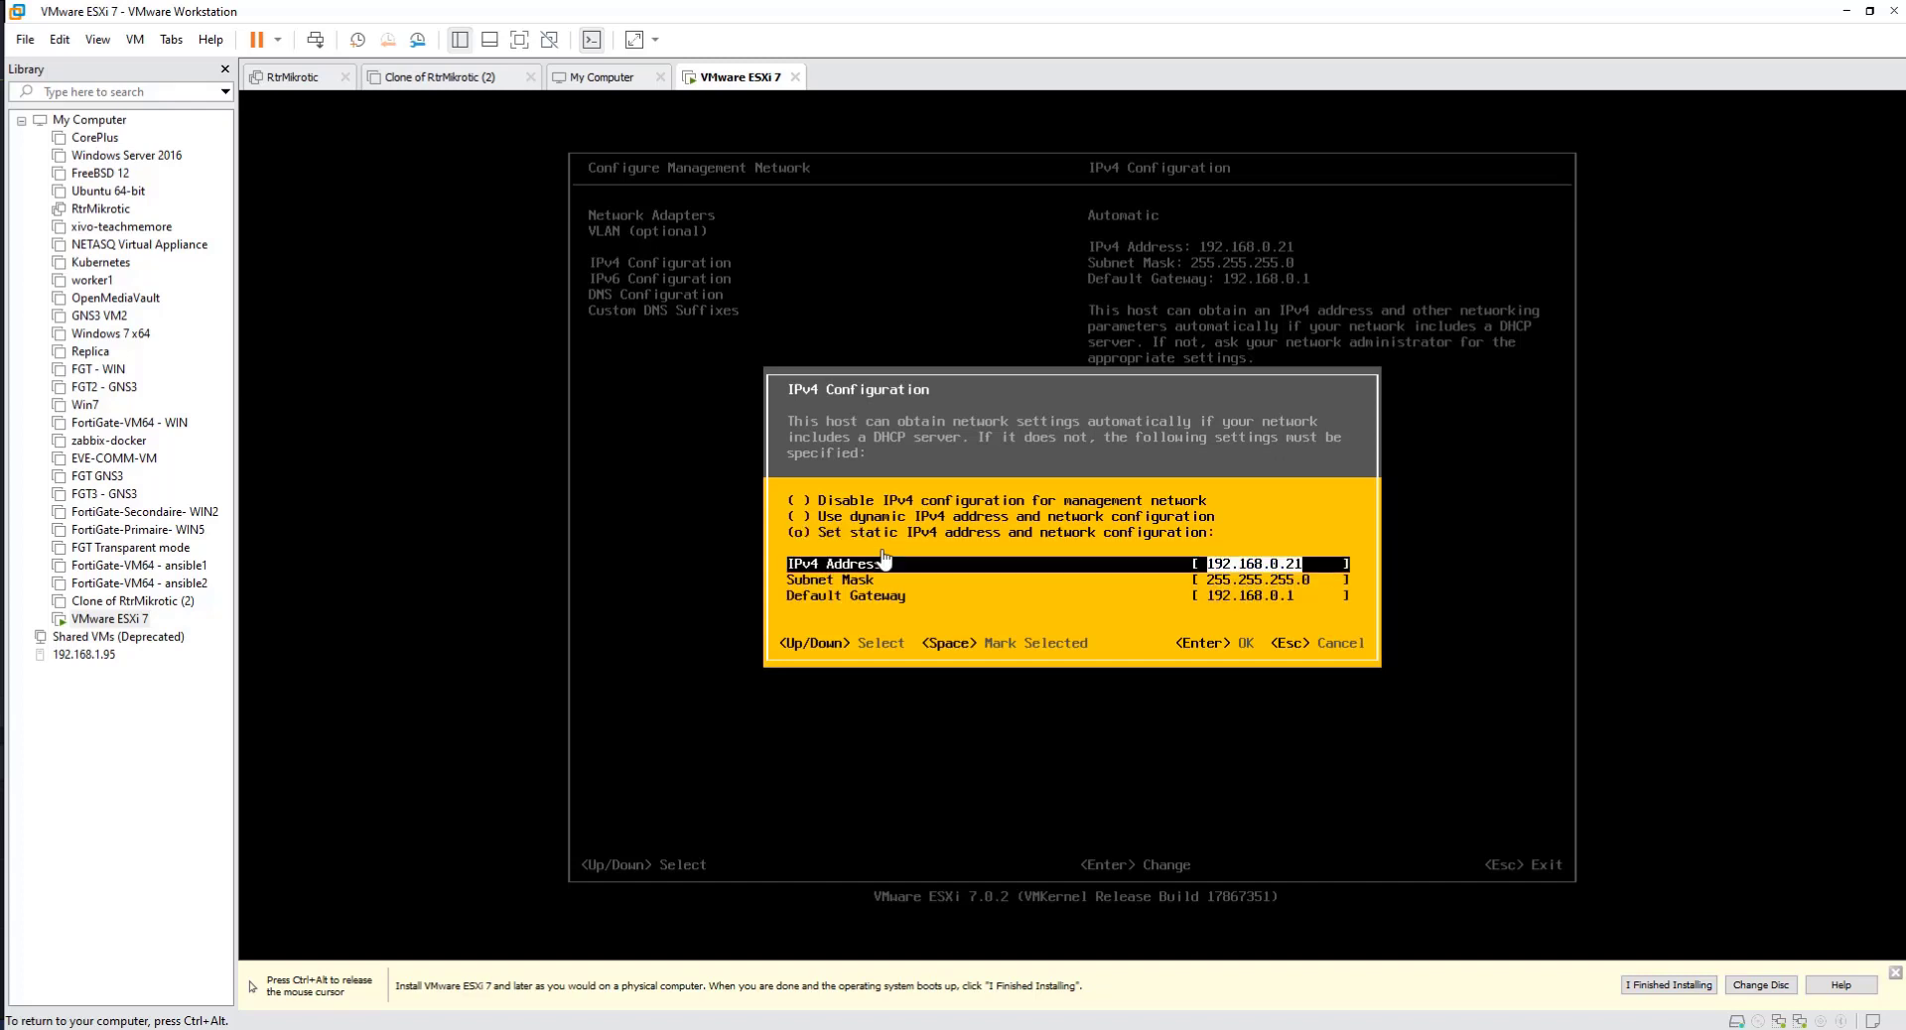
# Step: Review the static IPv4 address, subnet mask and default gateway fields, and accept the configuration with their existing values
pyautogui.press('Right')
pyautogui.press('Down')
pyautogui.press('Up')
pyautogui.press('Down')
pyautogui.press('Down')
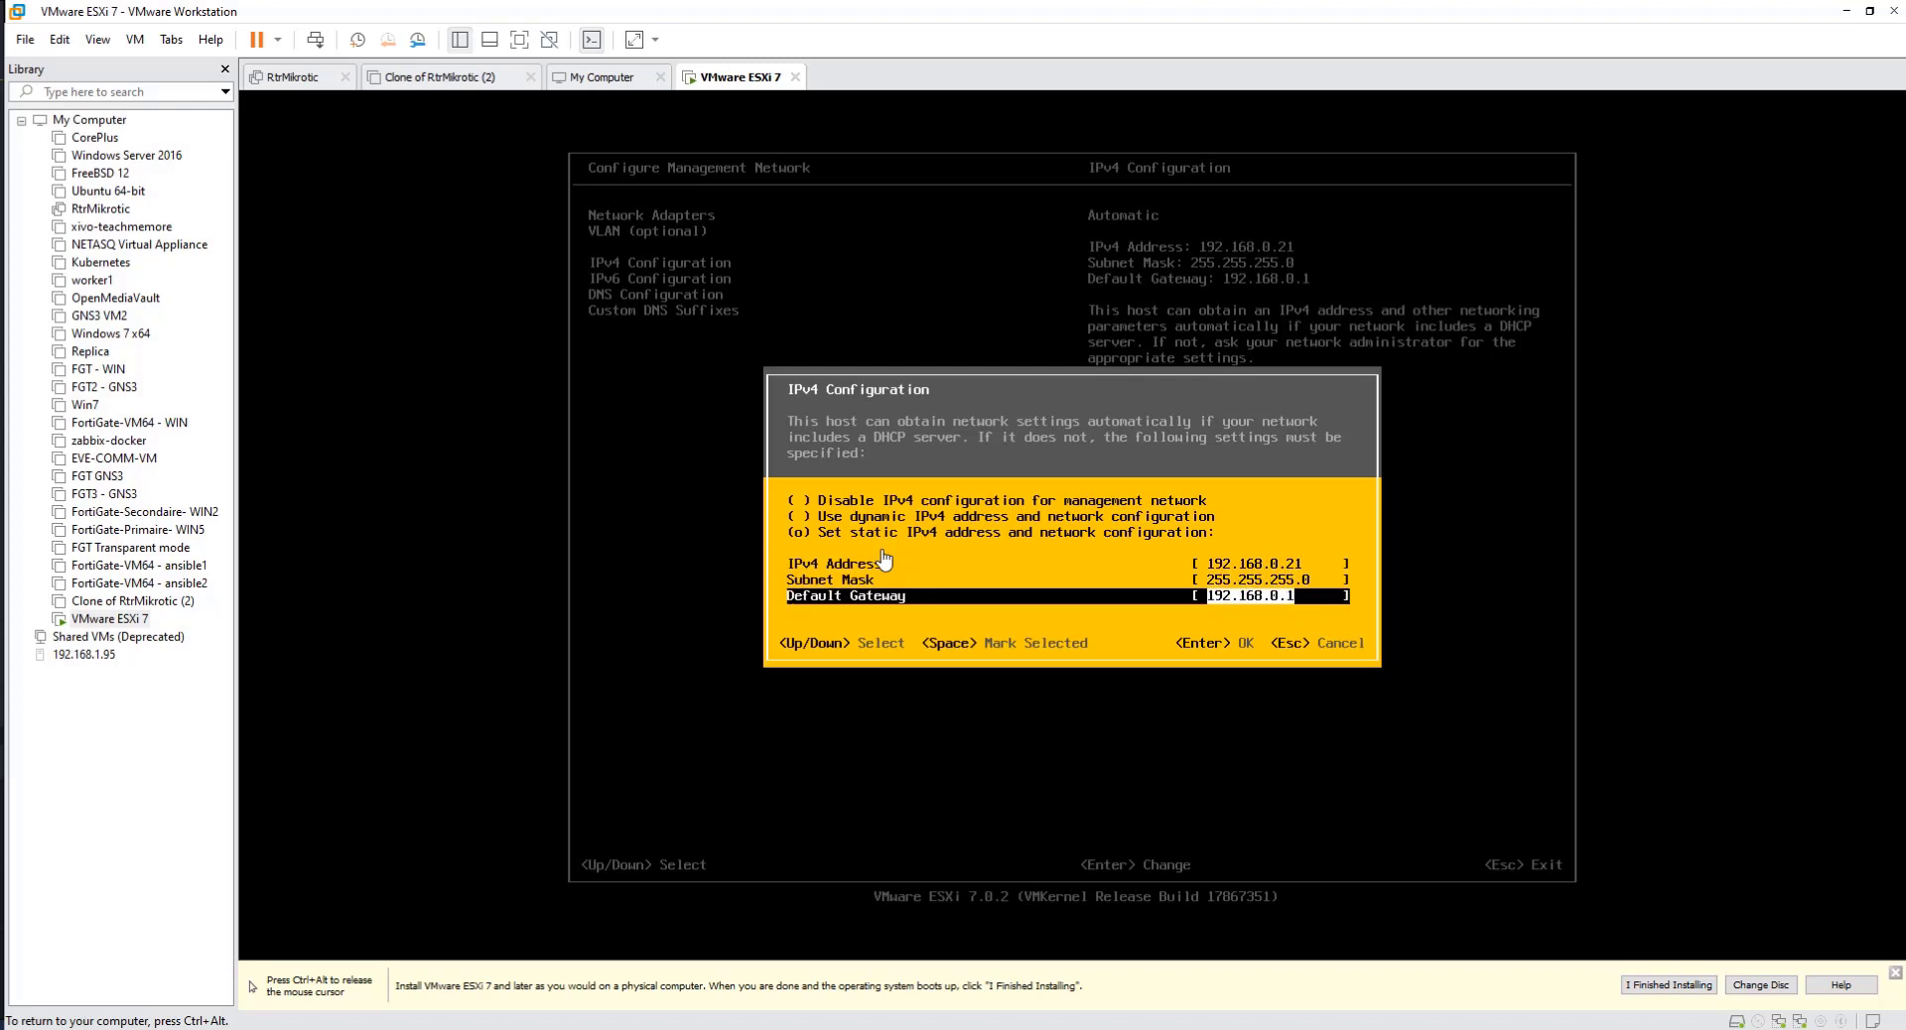
pyautogui.press('Up')
pyautogui.press('Up')
pyautogui.press('Down')
pyautogui.press('Down')
pyautogui.press('Up')
pyautogui.press('Up')
pyautogui.press('Up')
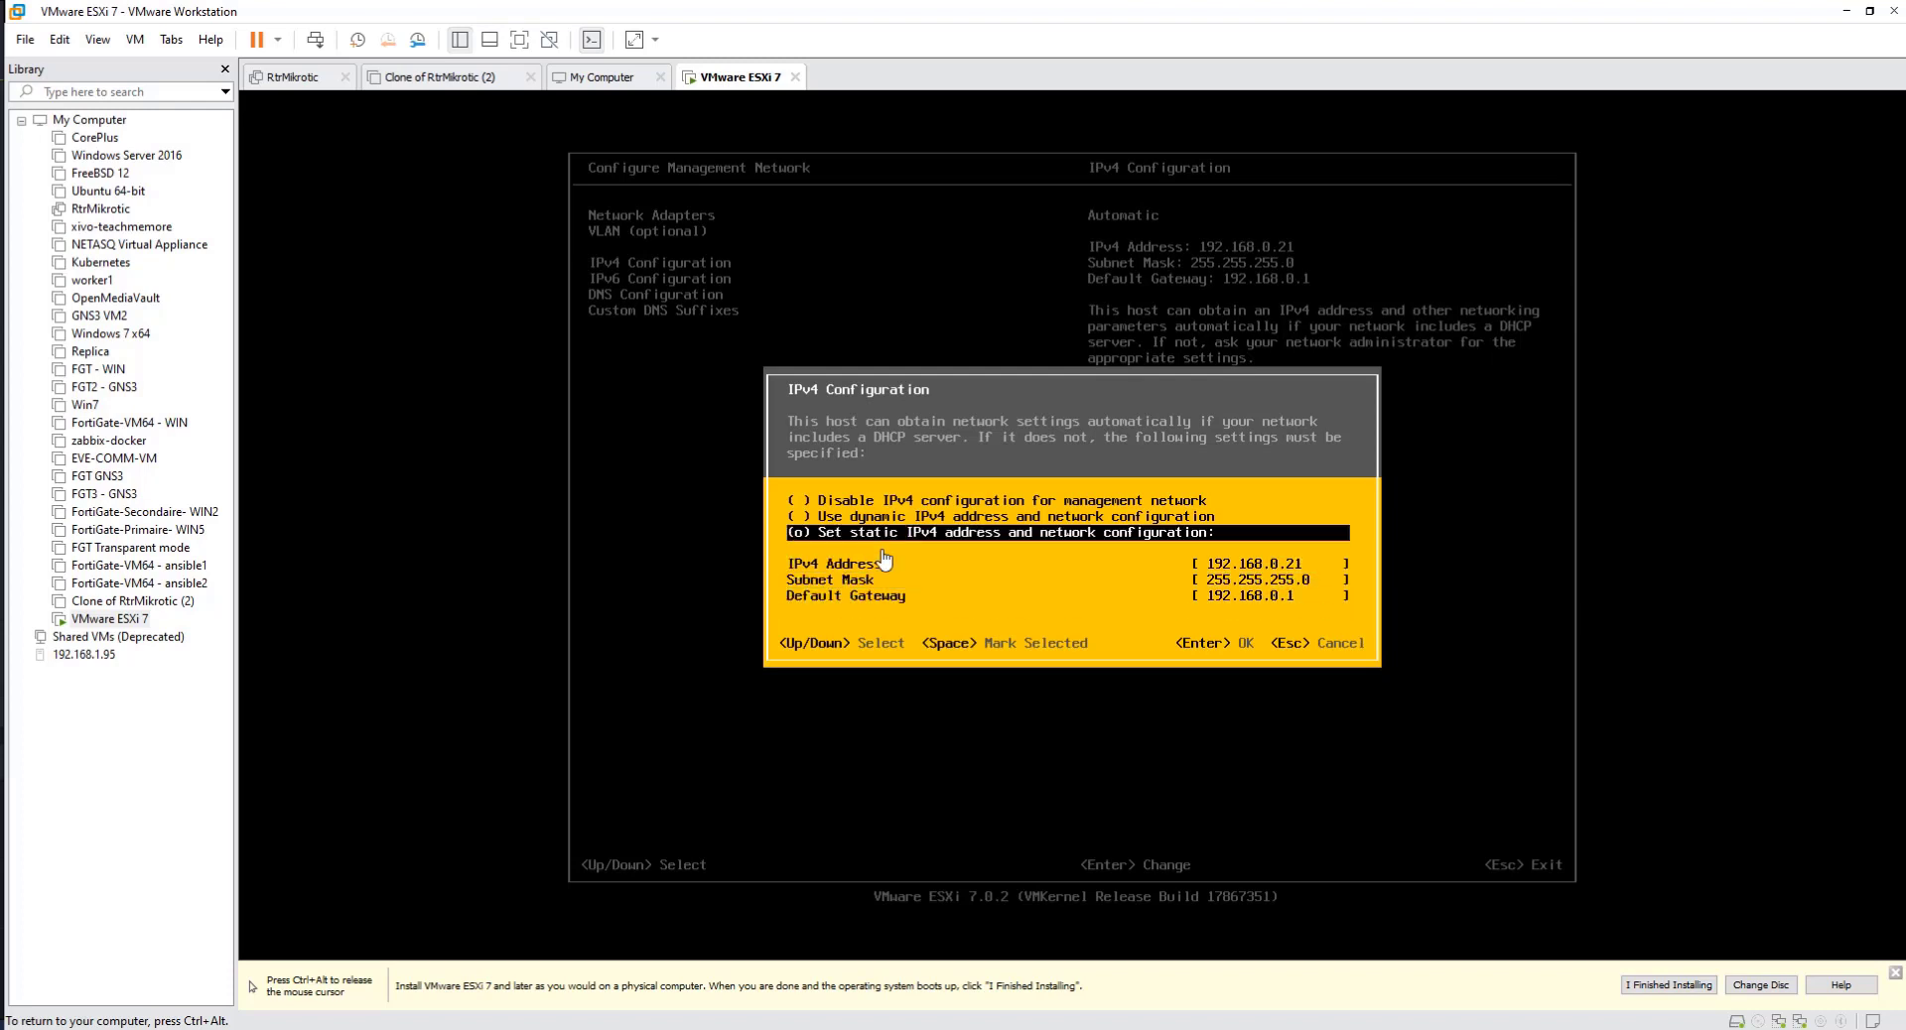
pyautogui.press('Down')
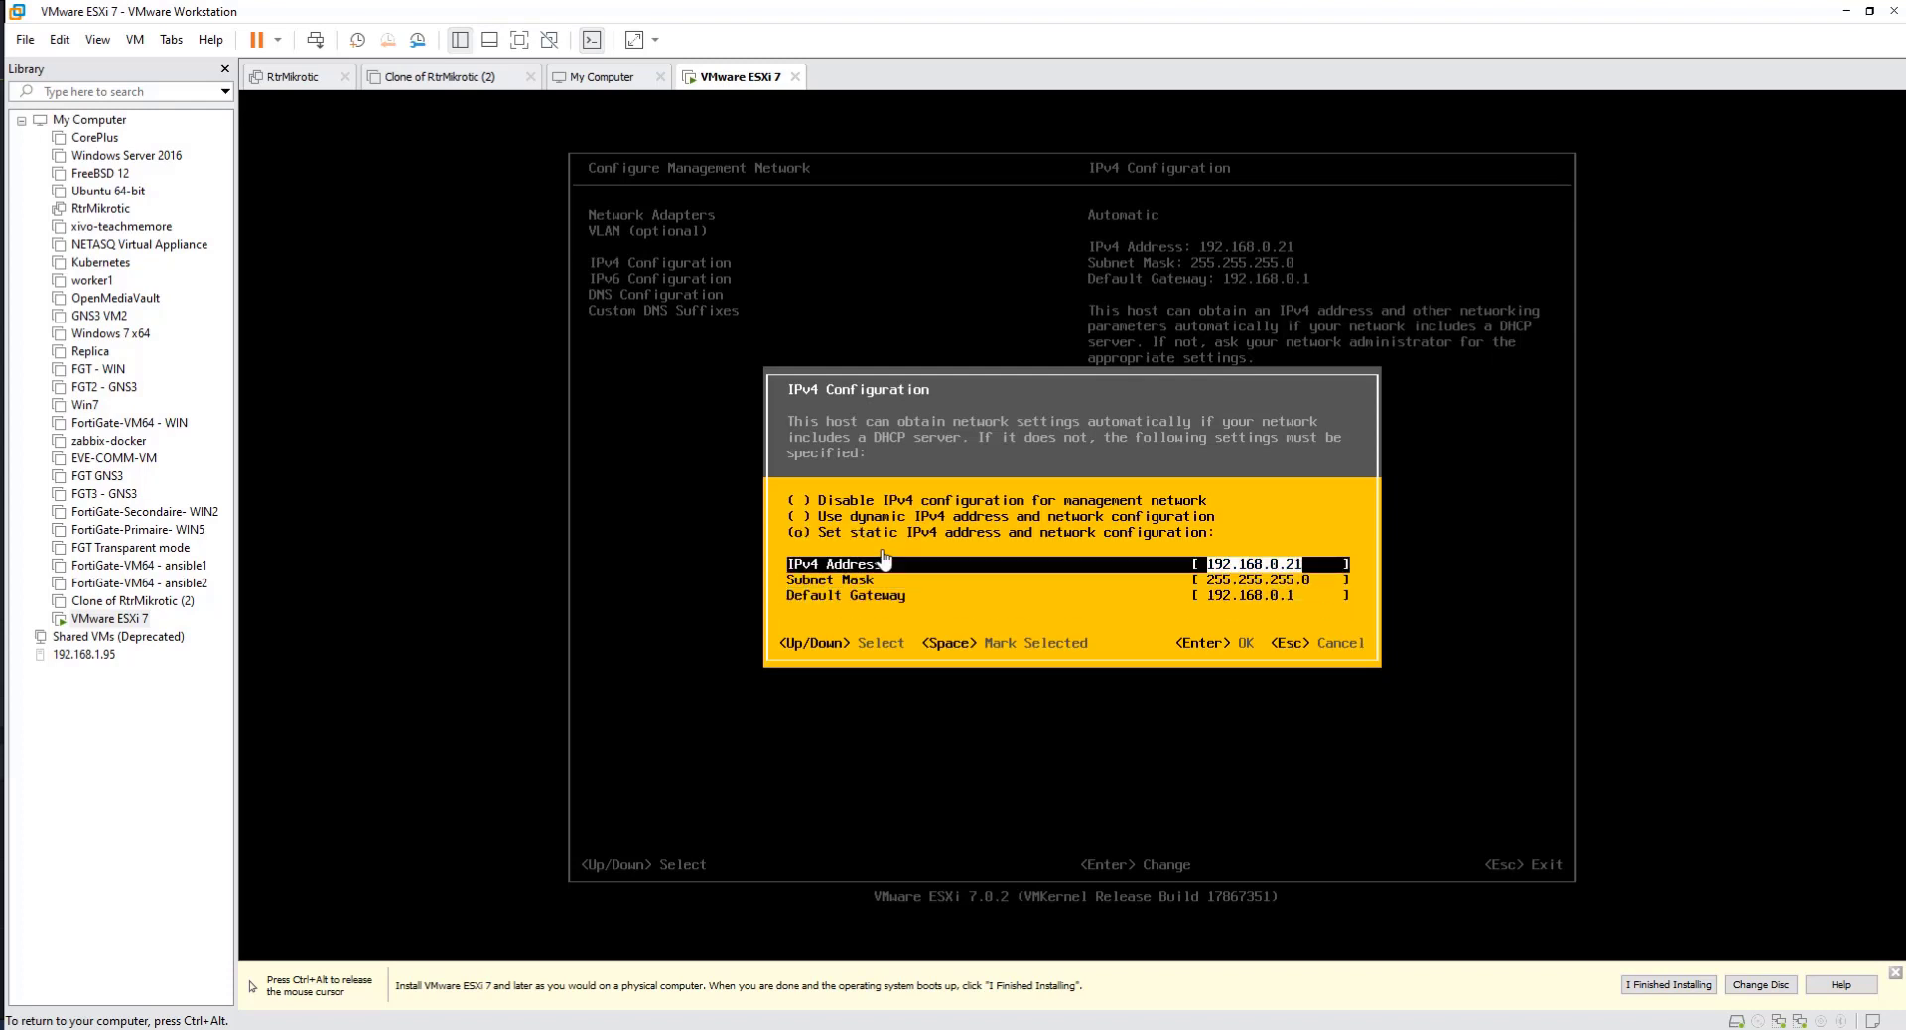
pyautogui.press('Up')
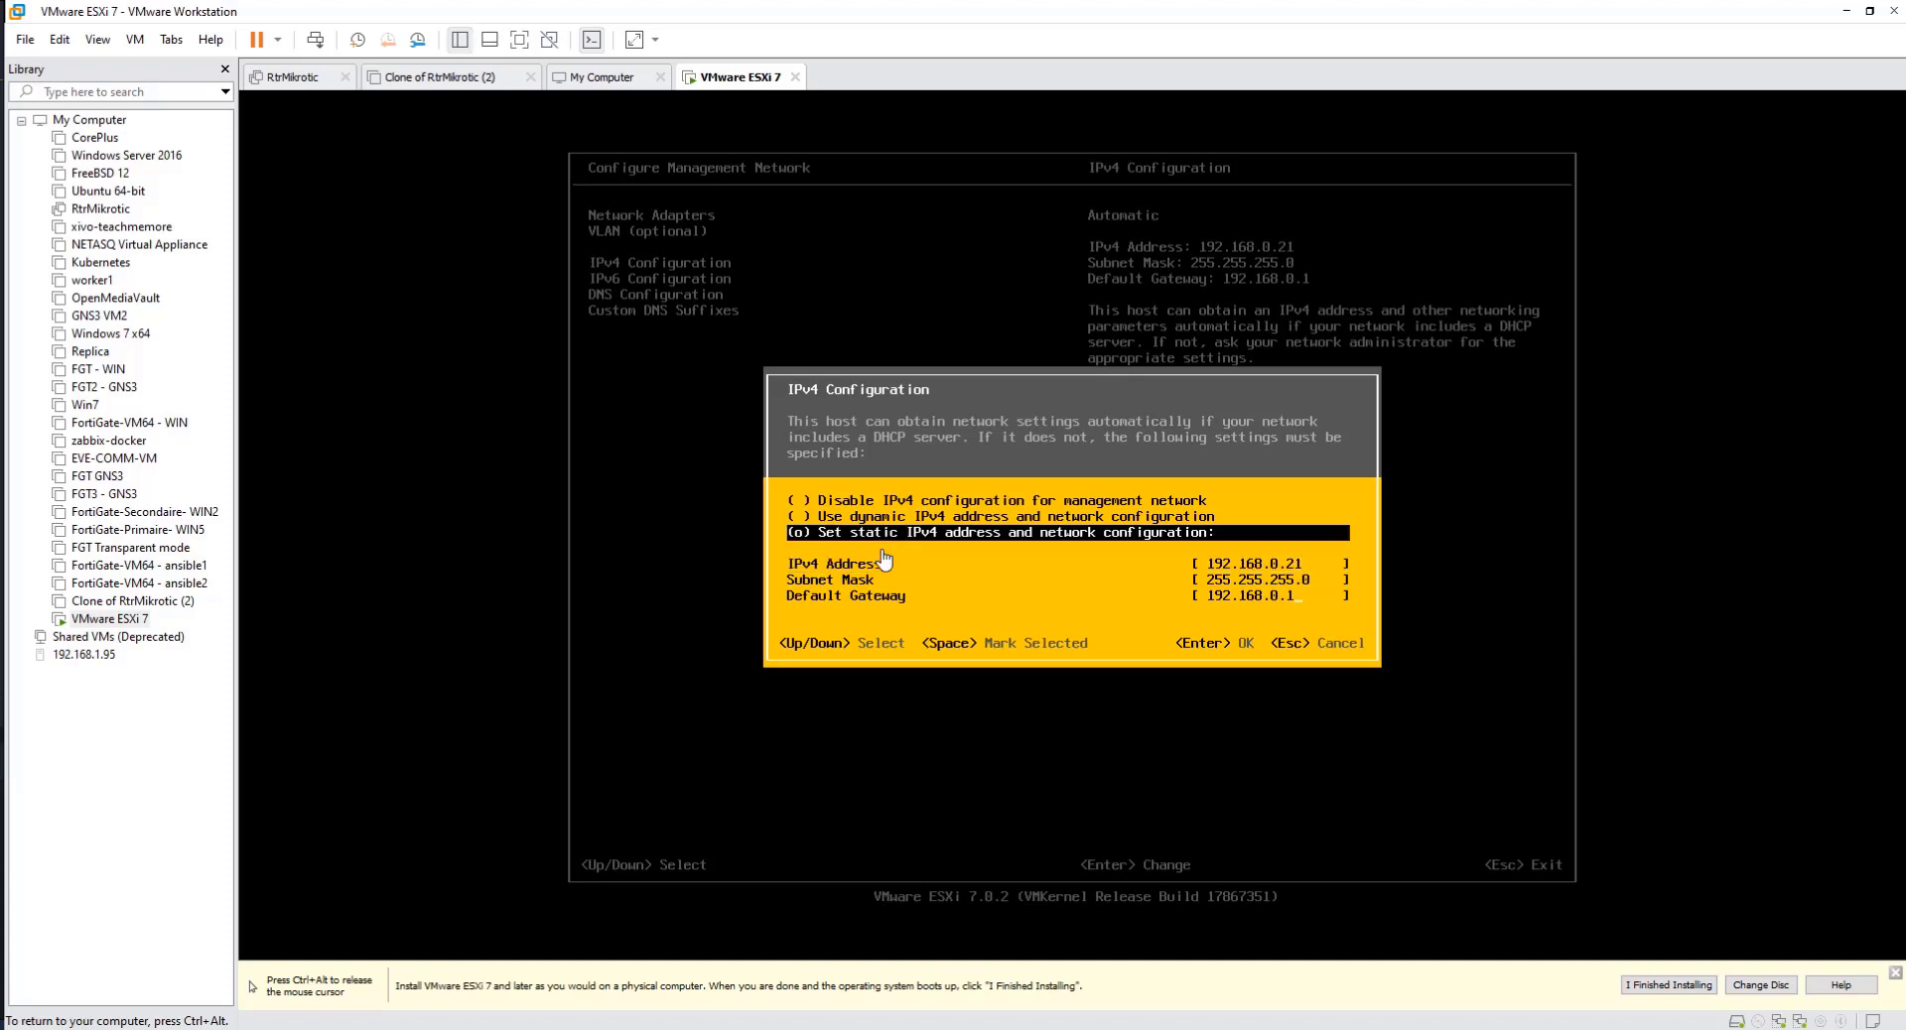
pyautogui.press('Down')
pyautogui.press('Down')
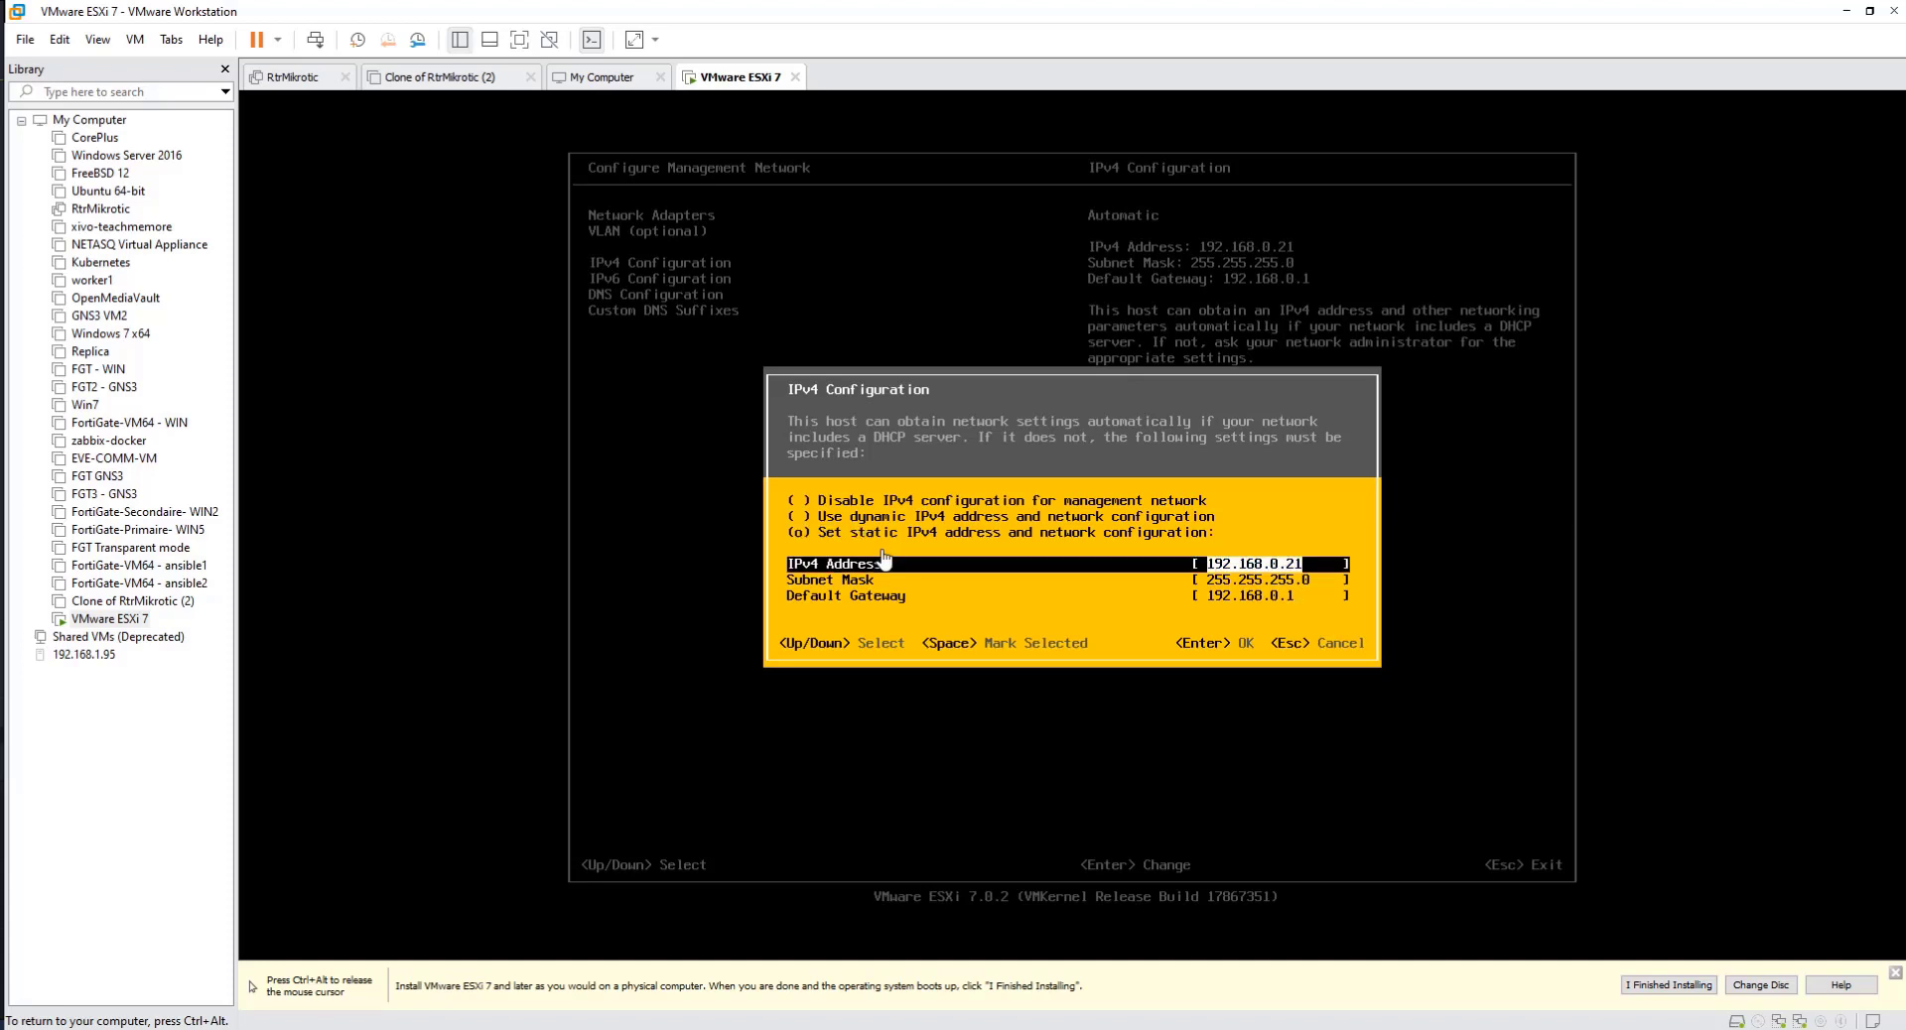
pyautogui.press('Return')
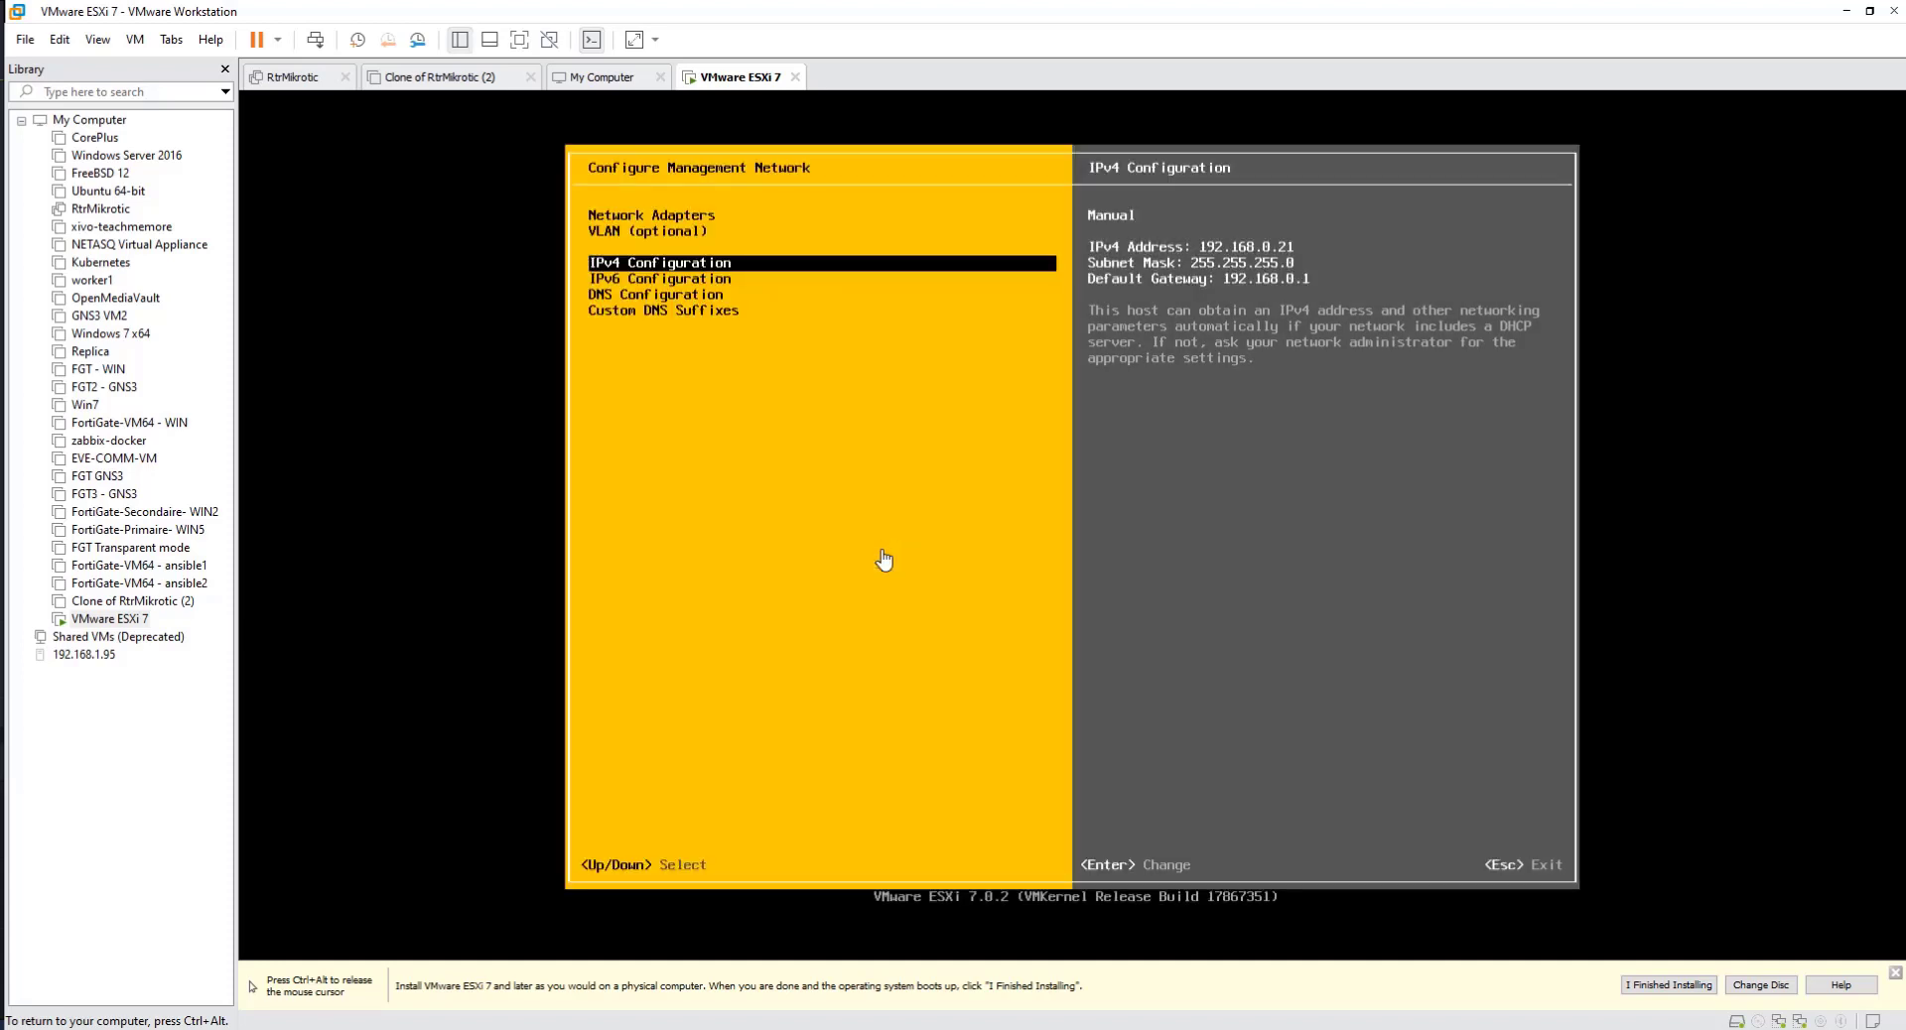
# Step: Reopen the IPv4 configuration to look over its mode options and address fields, and close it without changes
pyautogui.press('Return')
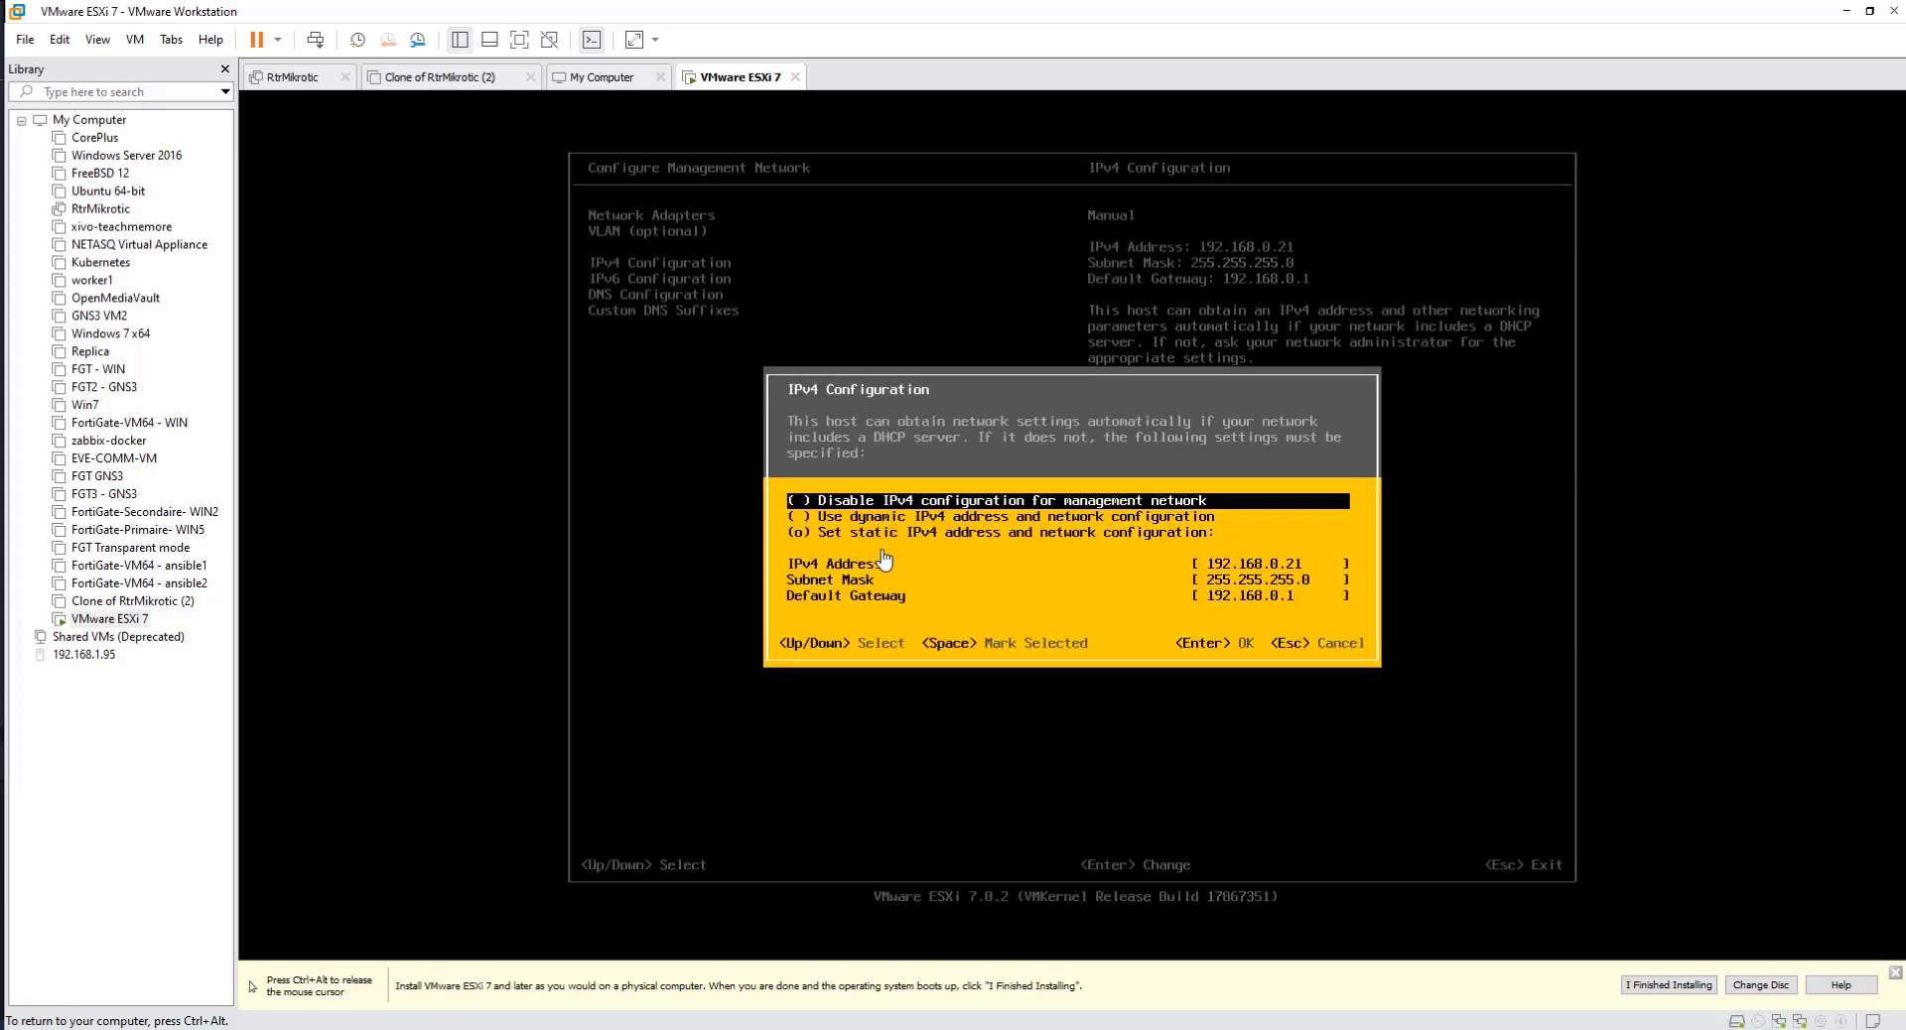
pyautogui.press('Down')
pyautogui.press('Down')
pyautogui.press('Down')
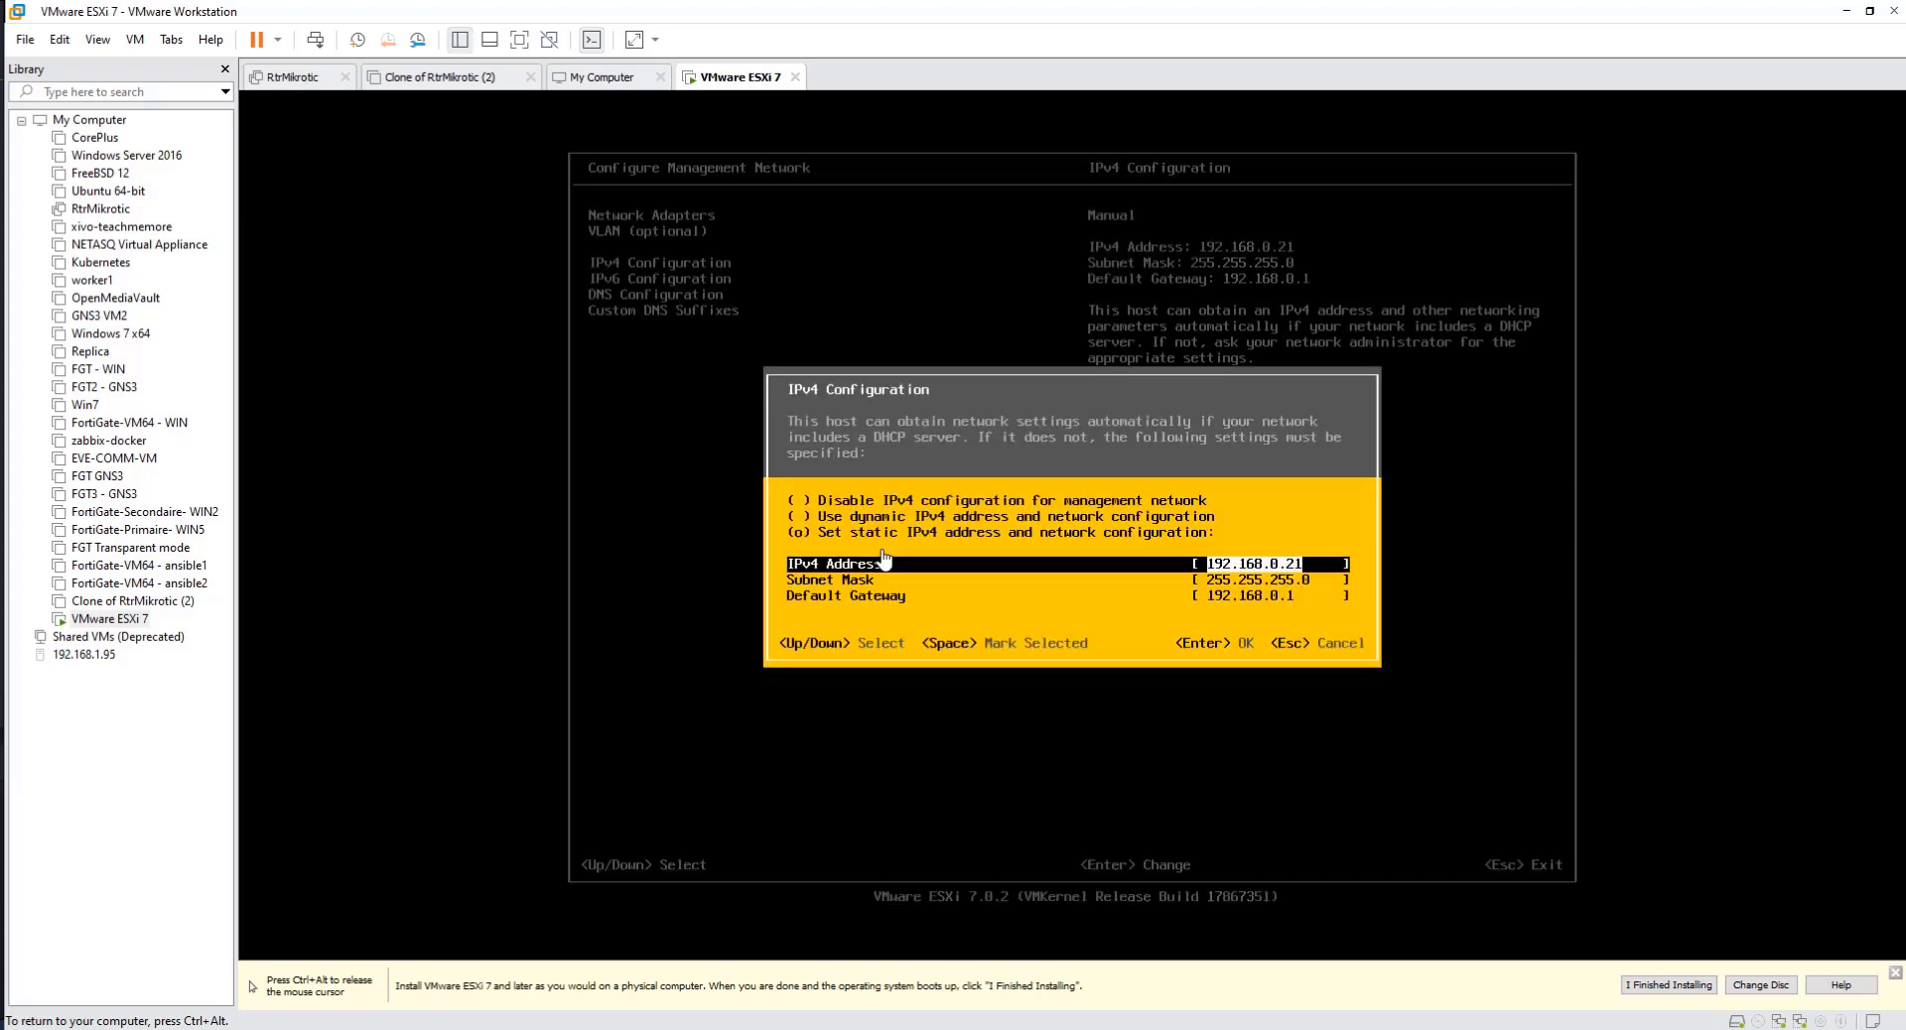
pyautogui.press('Up')
pyautogui.press('Up')
pyautogui.press('Up')
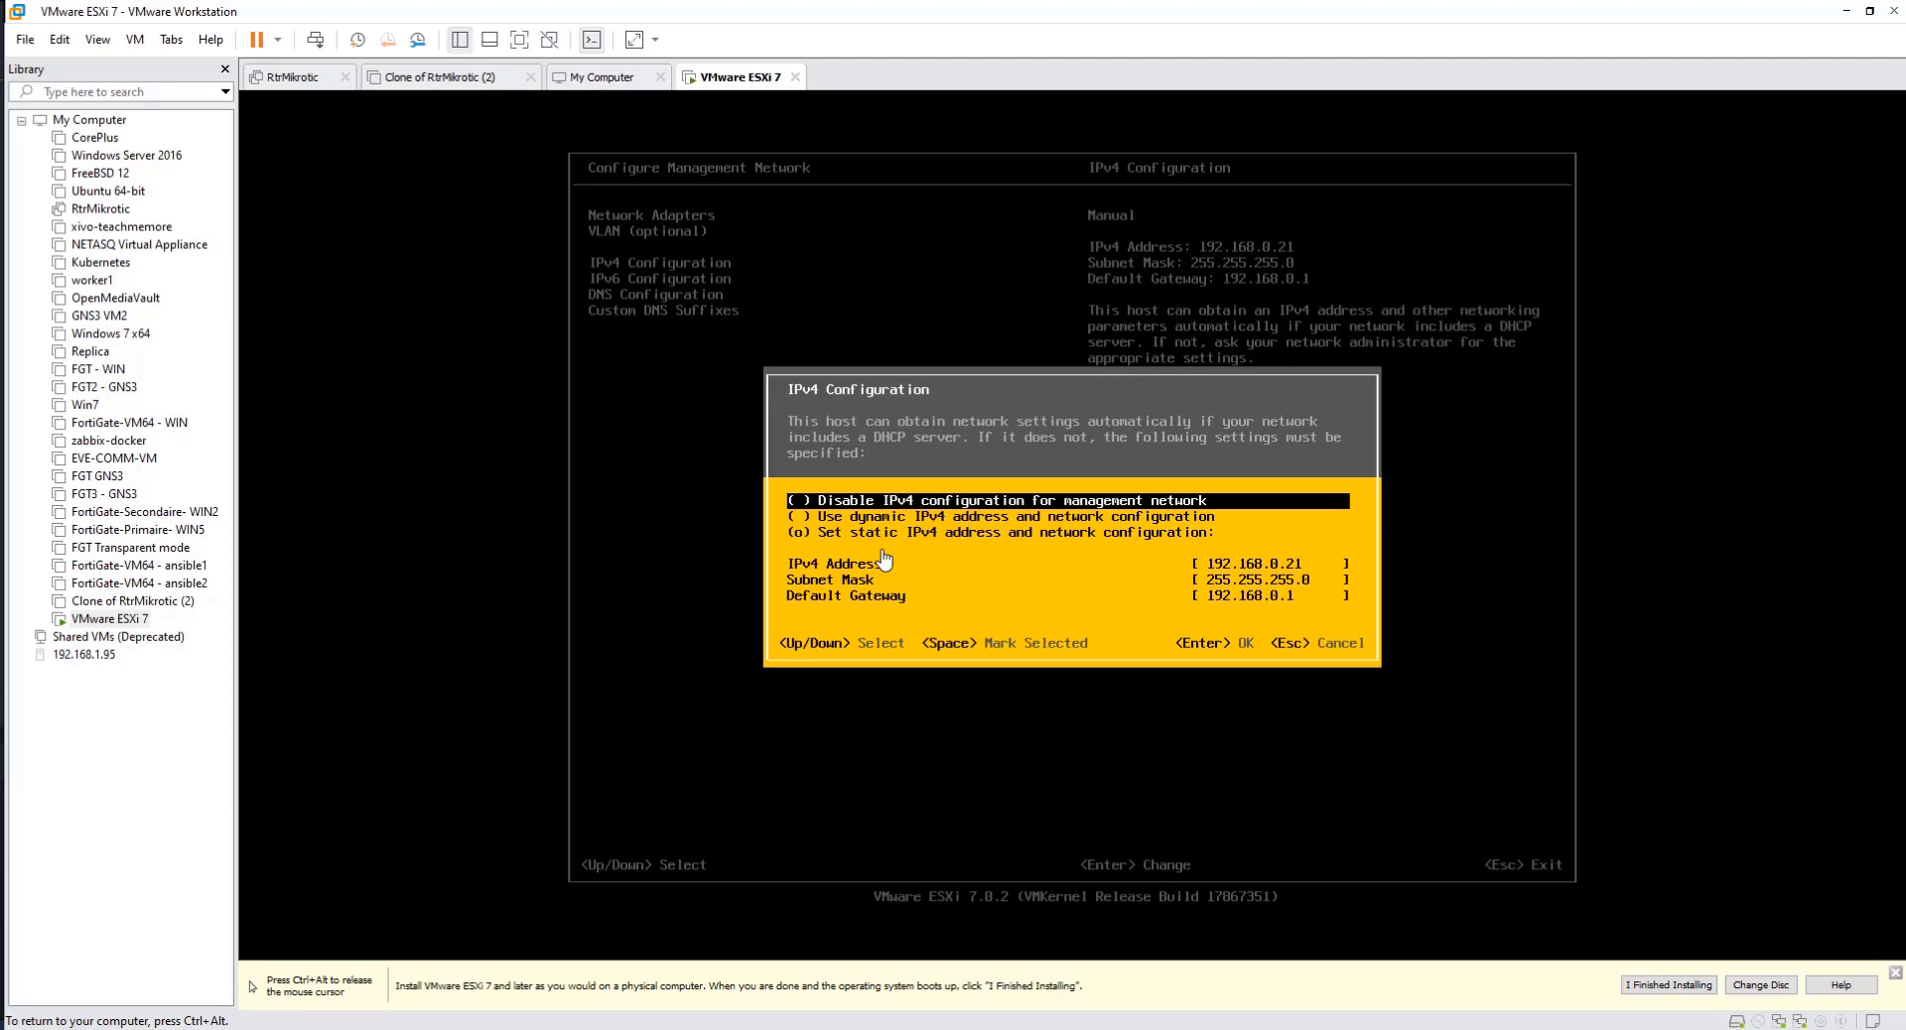
pyautogui.press('Escape')
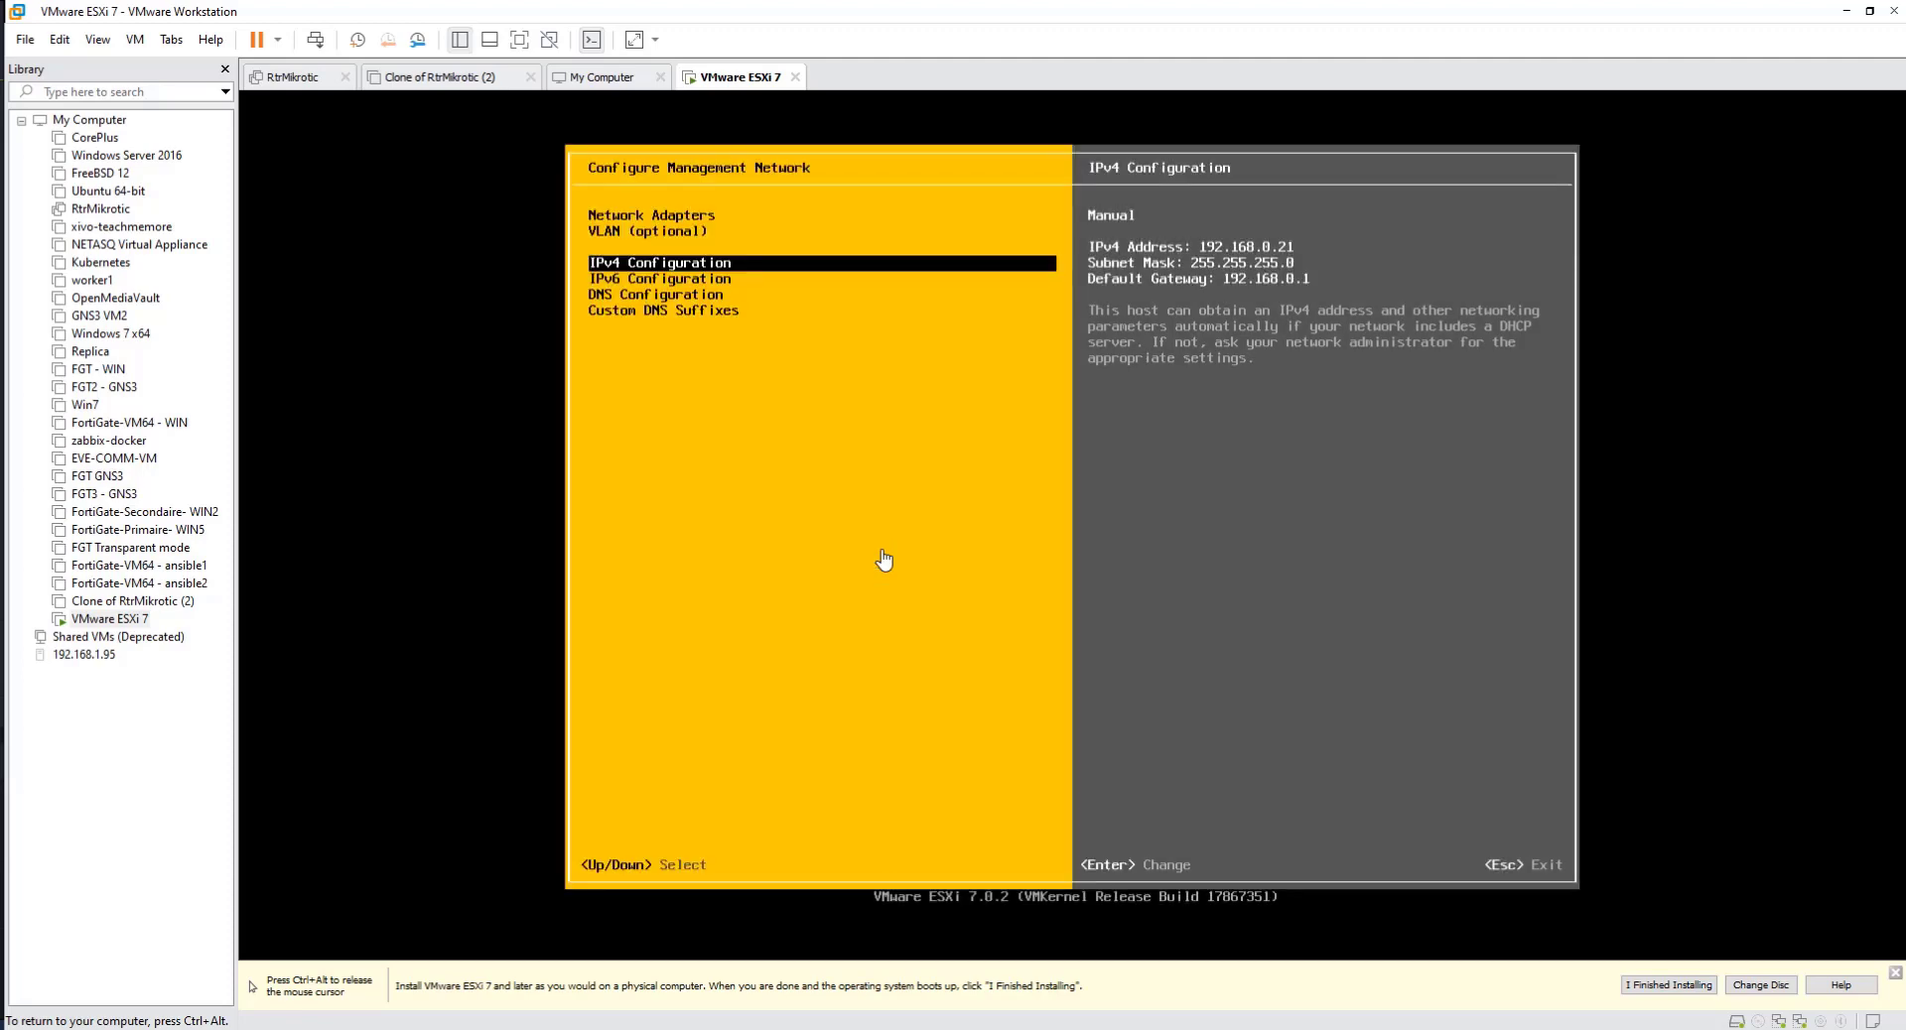
# Step: Leave the management network configuration and return to the System Customization screen
pyautogui.press('Escape')
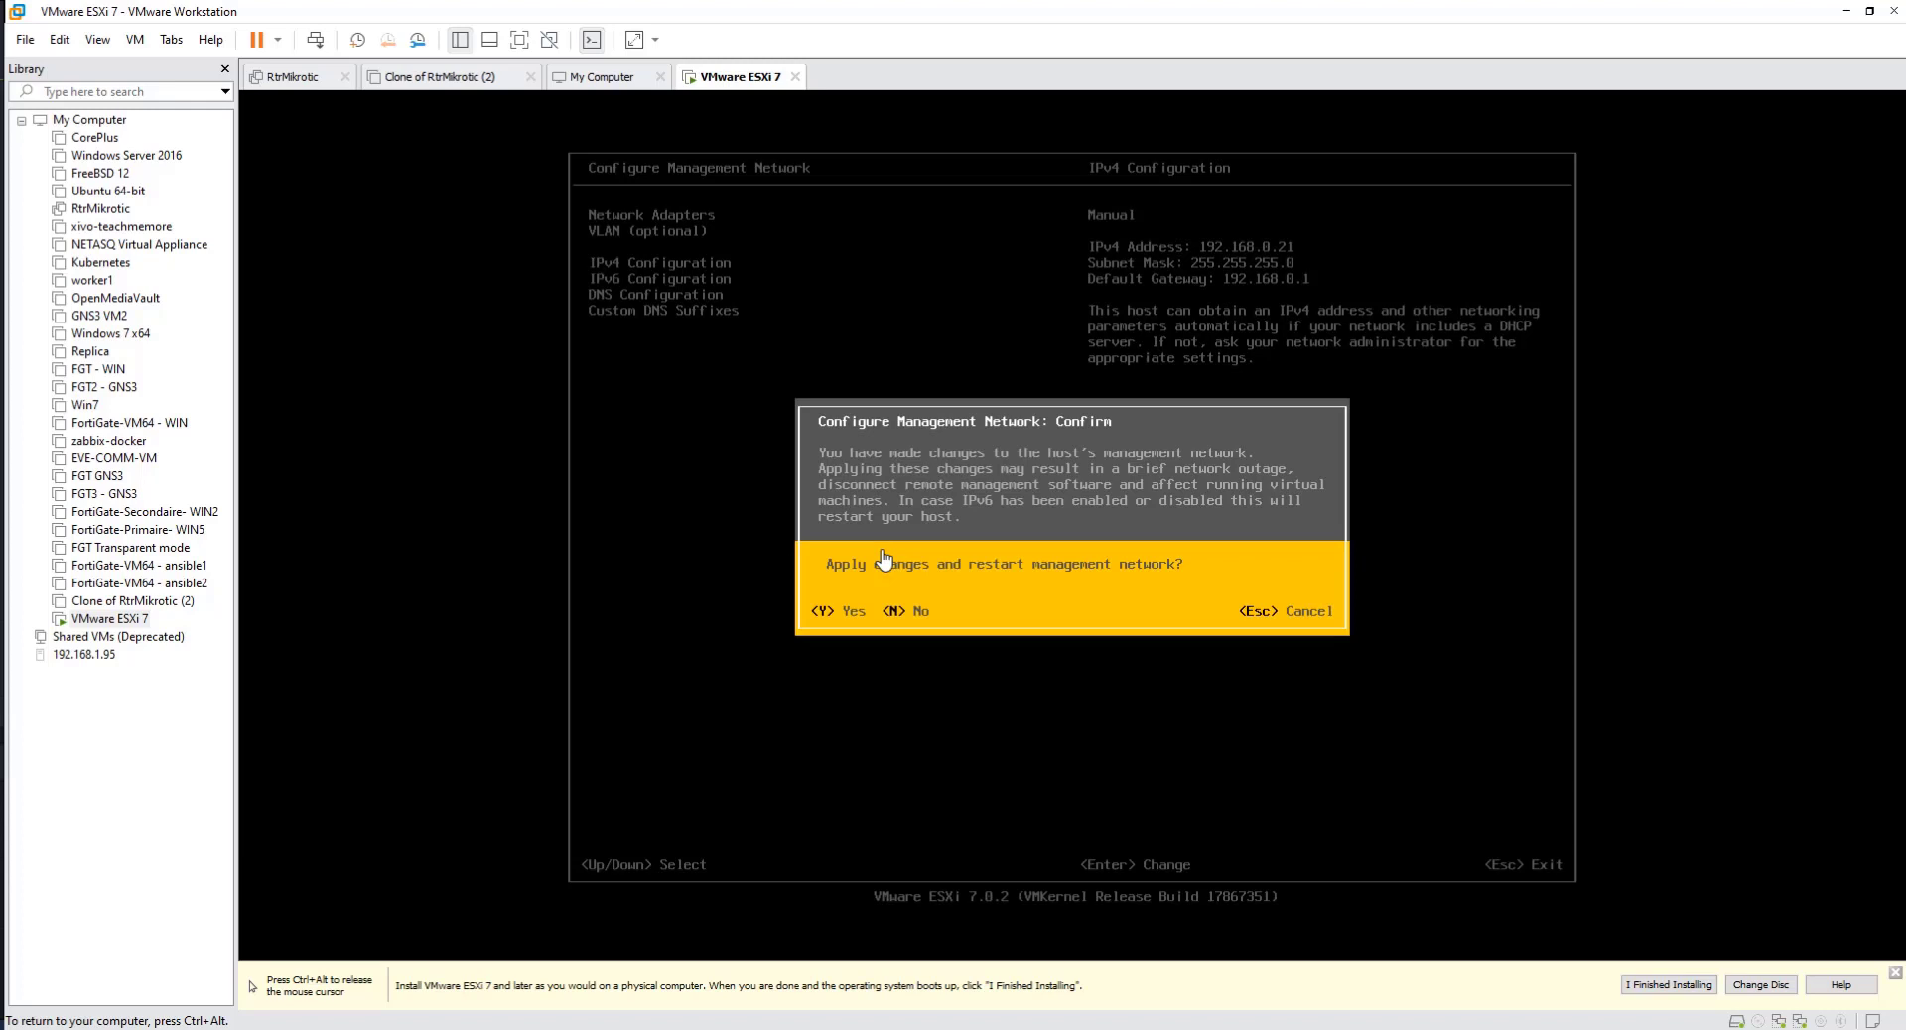
pyautogui.press('Escape')
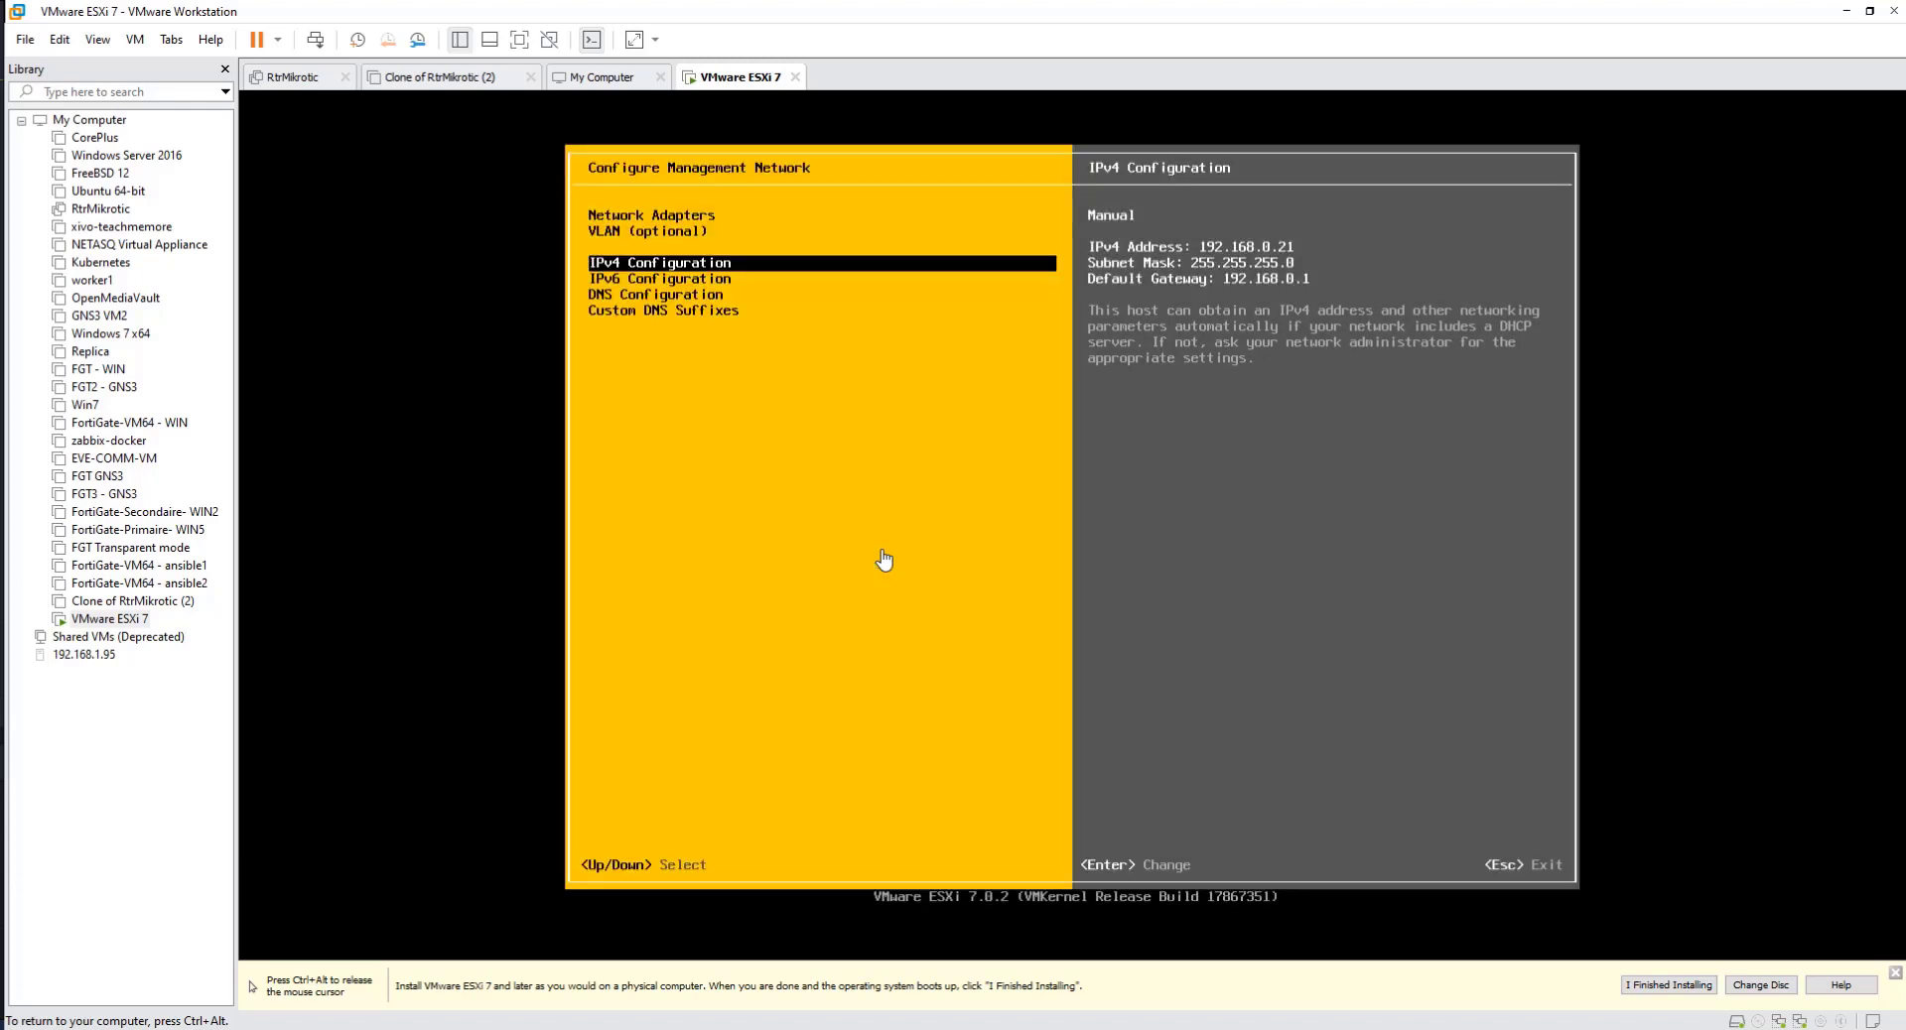
pyautogui.press('Escape')
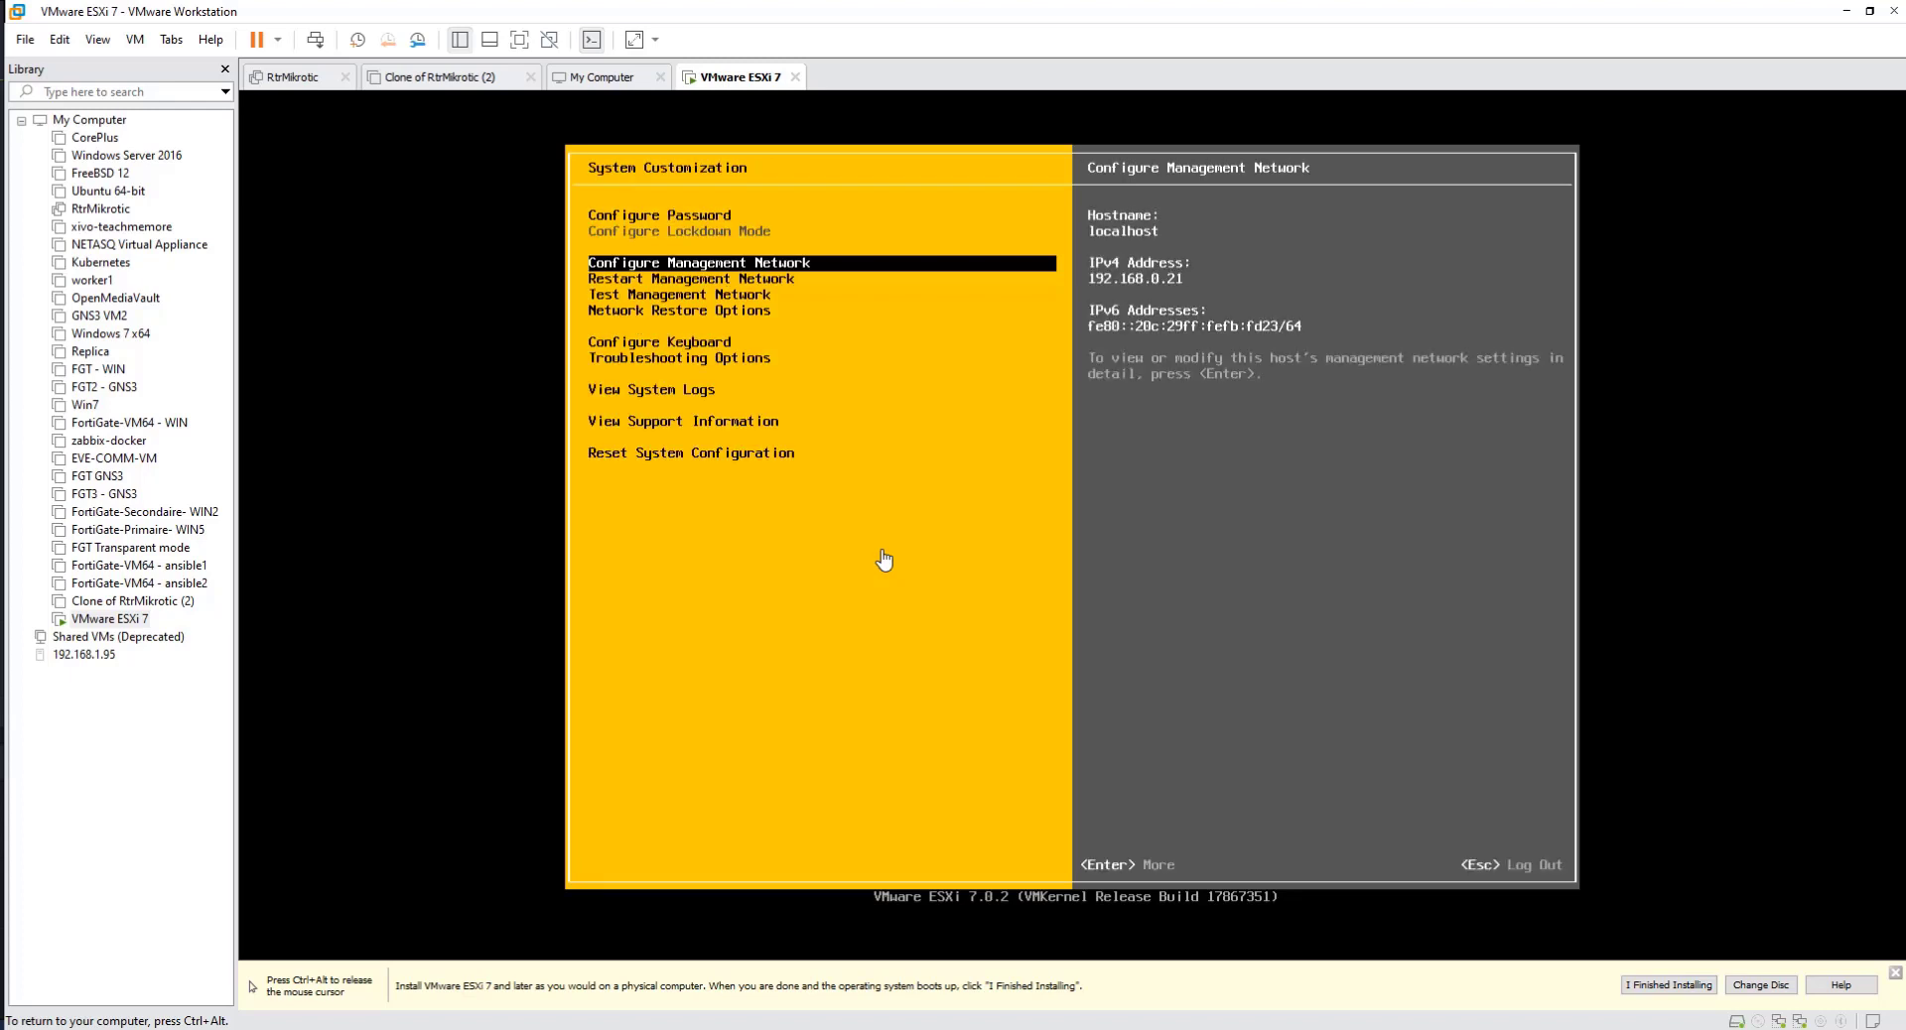
pyautogui.hotkey('ctrl', 'alt')
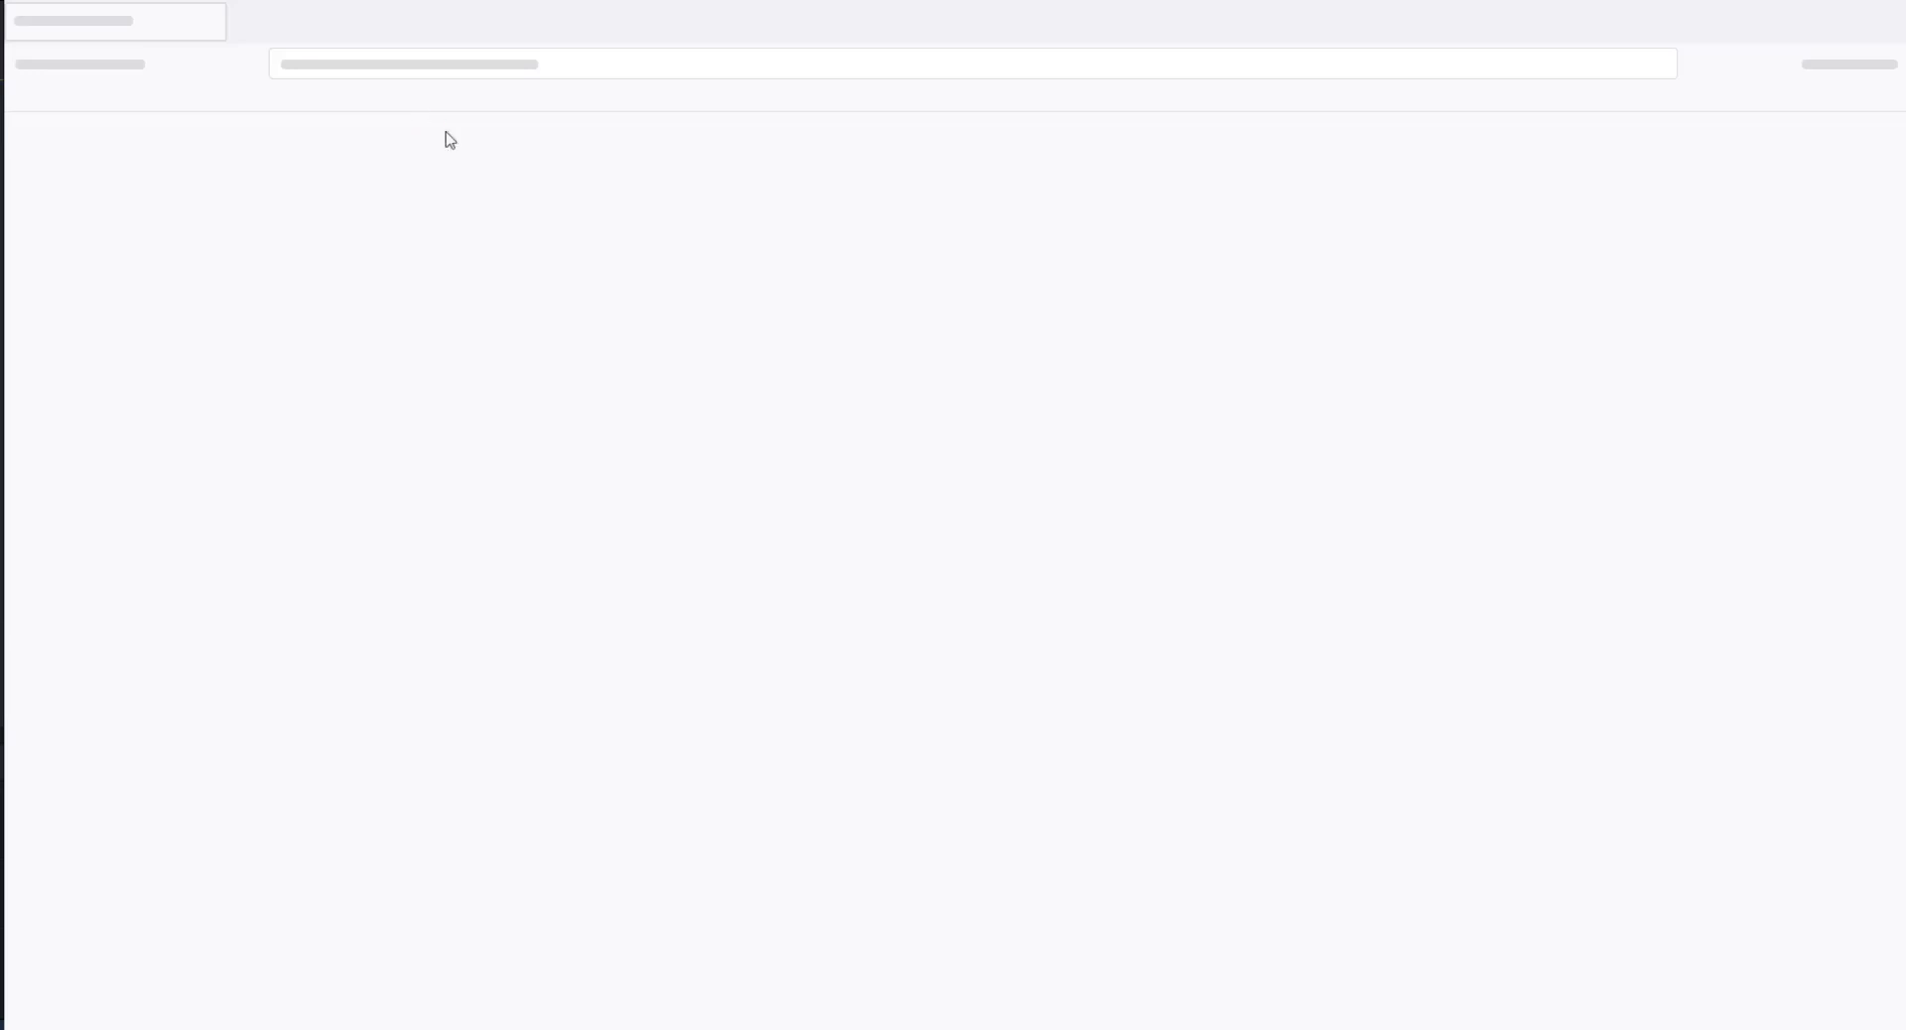
pyautogui.click(378, 65)
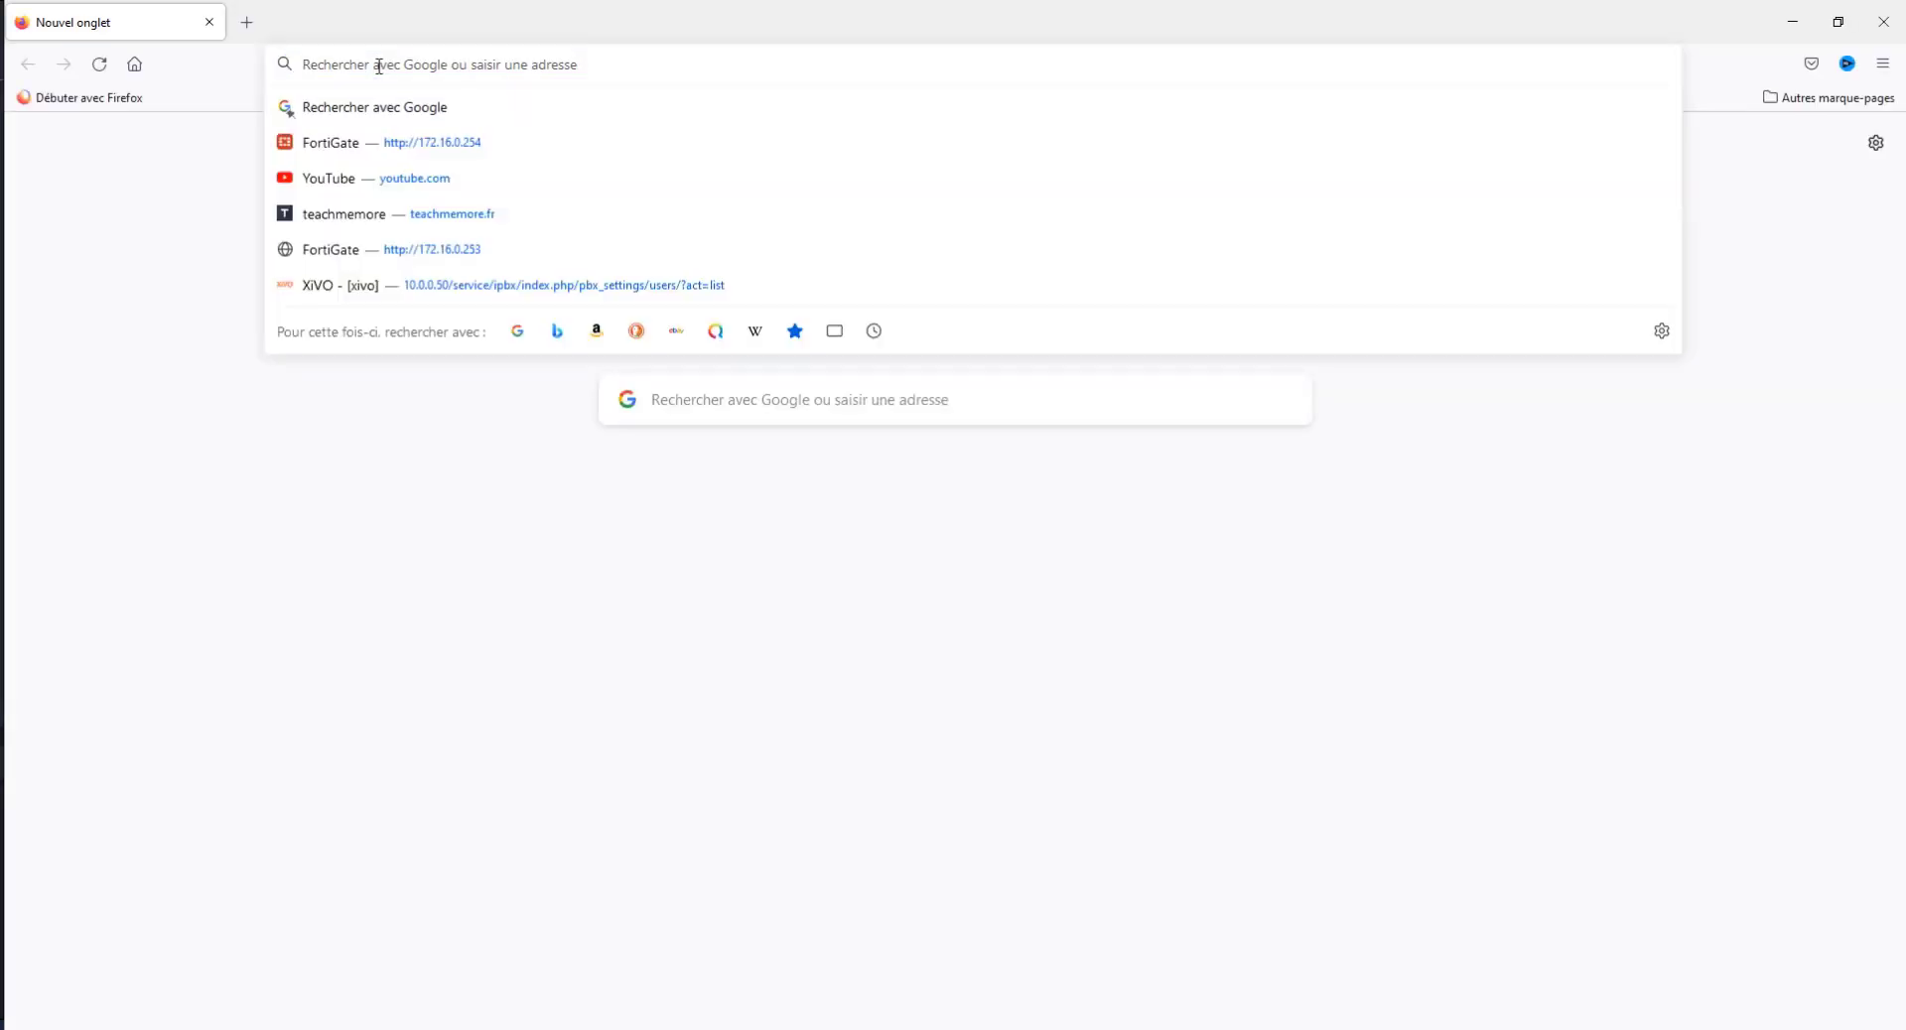
pyautogui.write('https://')
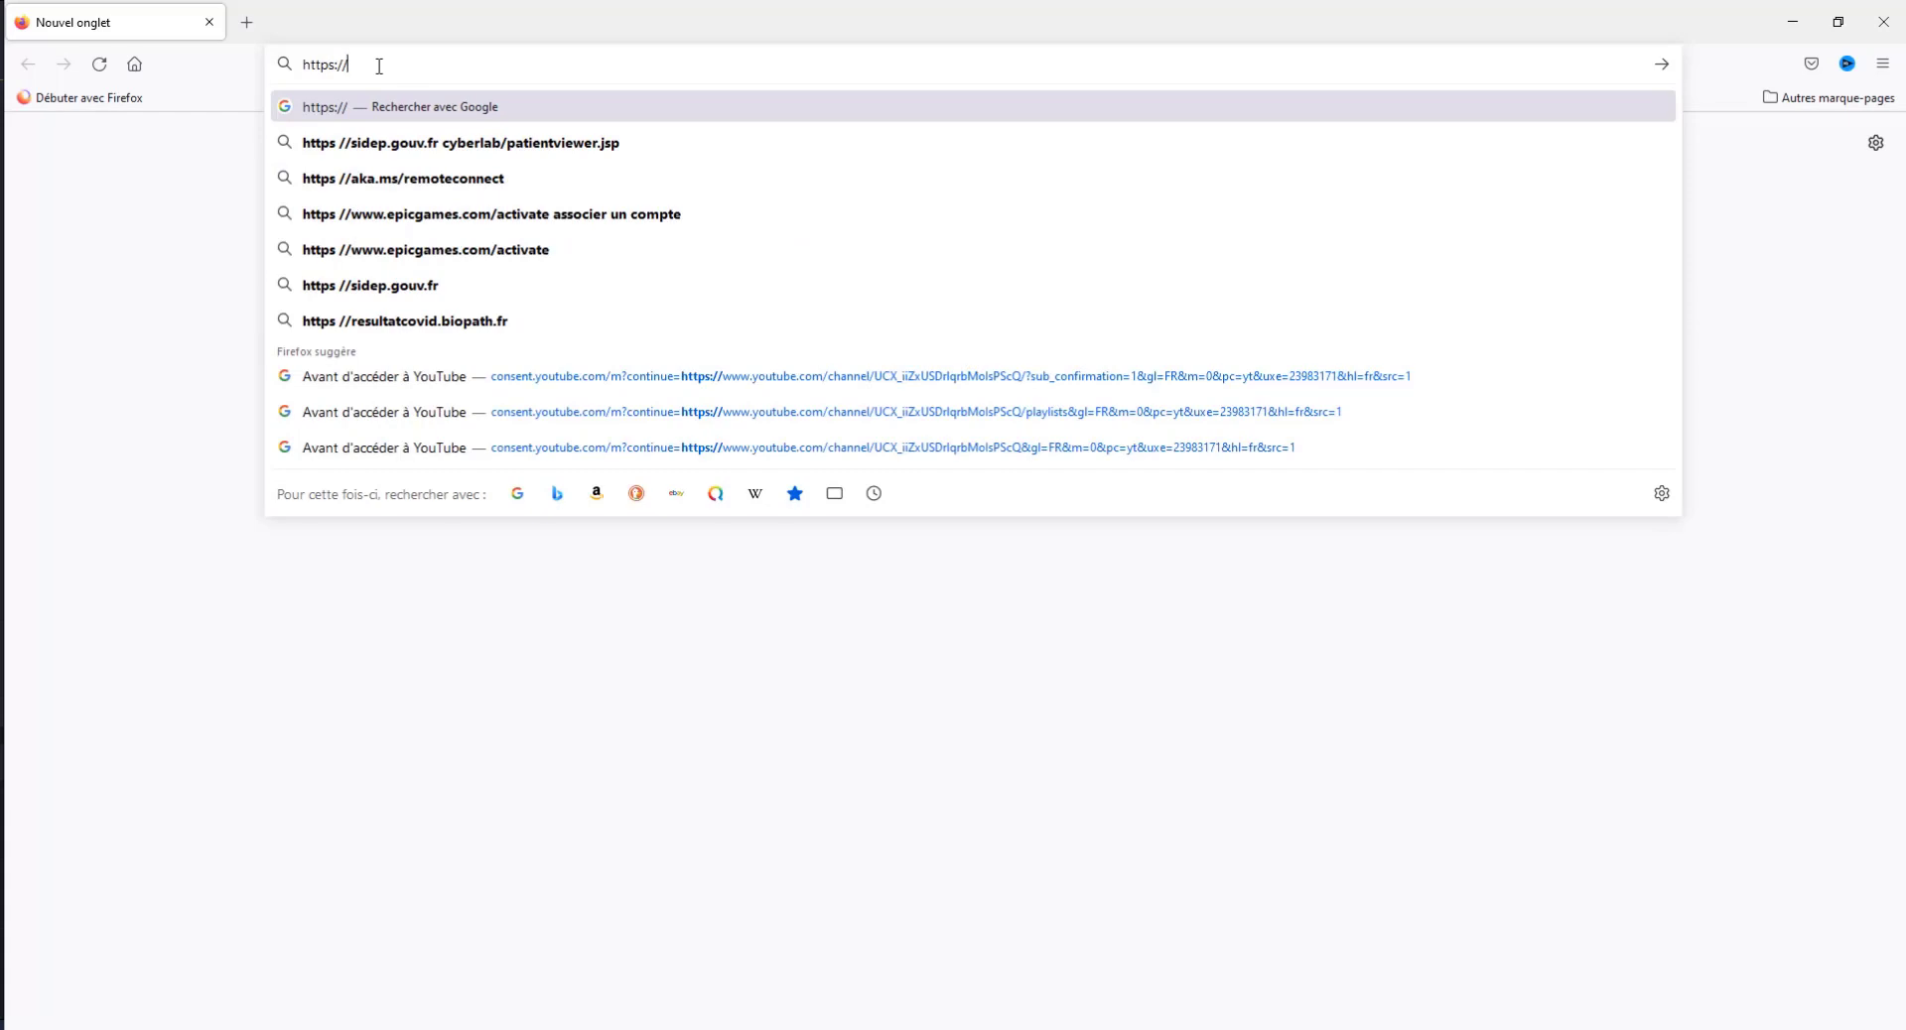
pyautogui.write('192.1683.')
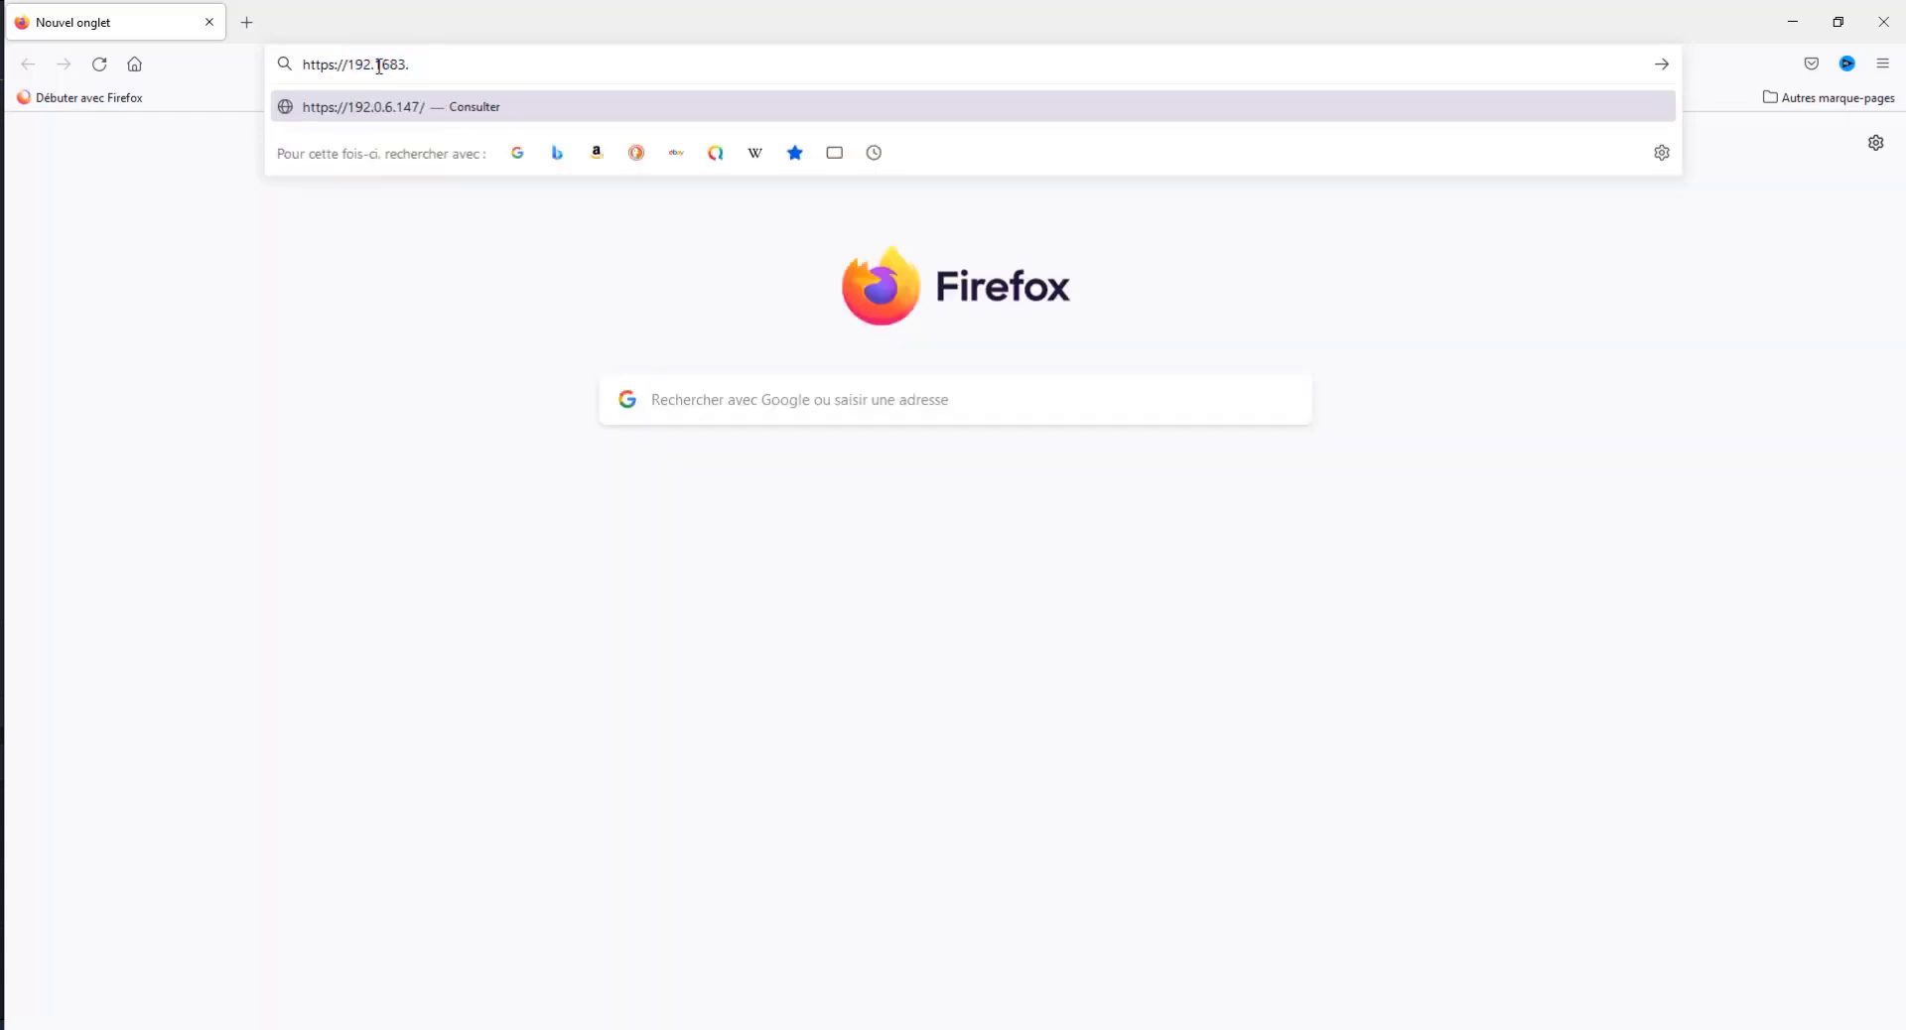
pyautogui.press('BackSpace')
pyautogui.press('BackSpace')
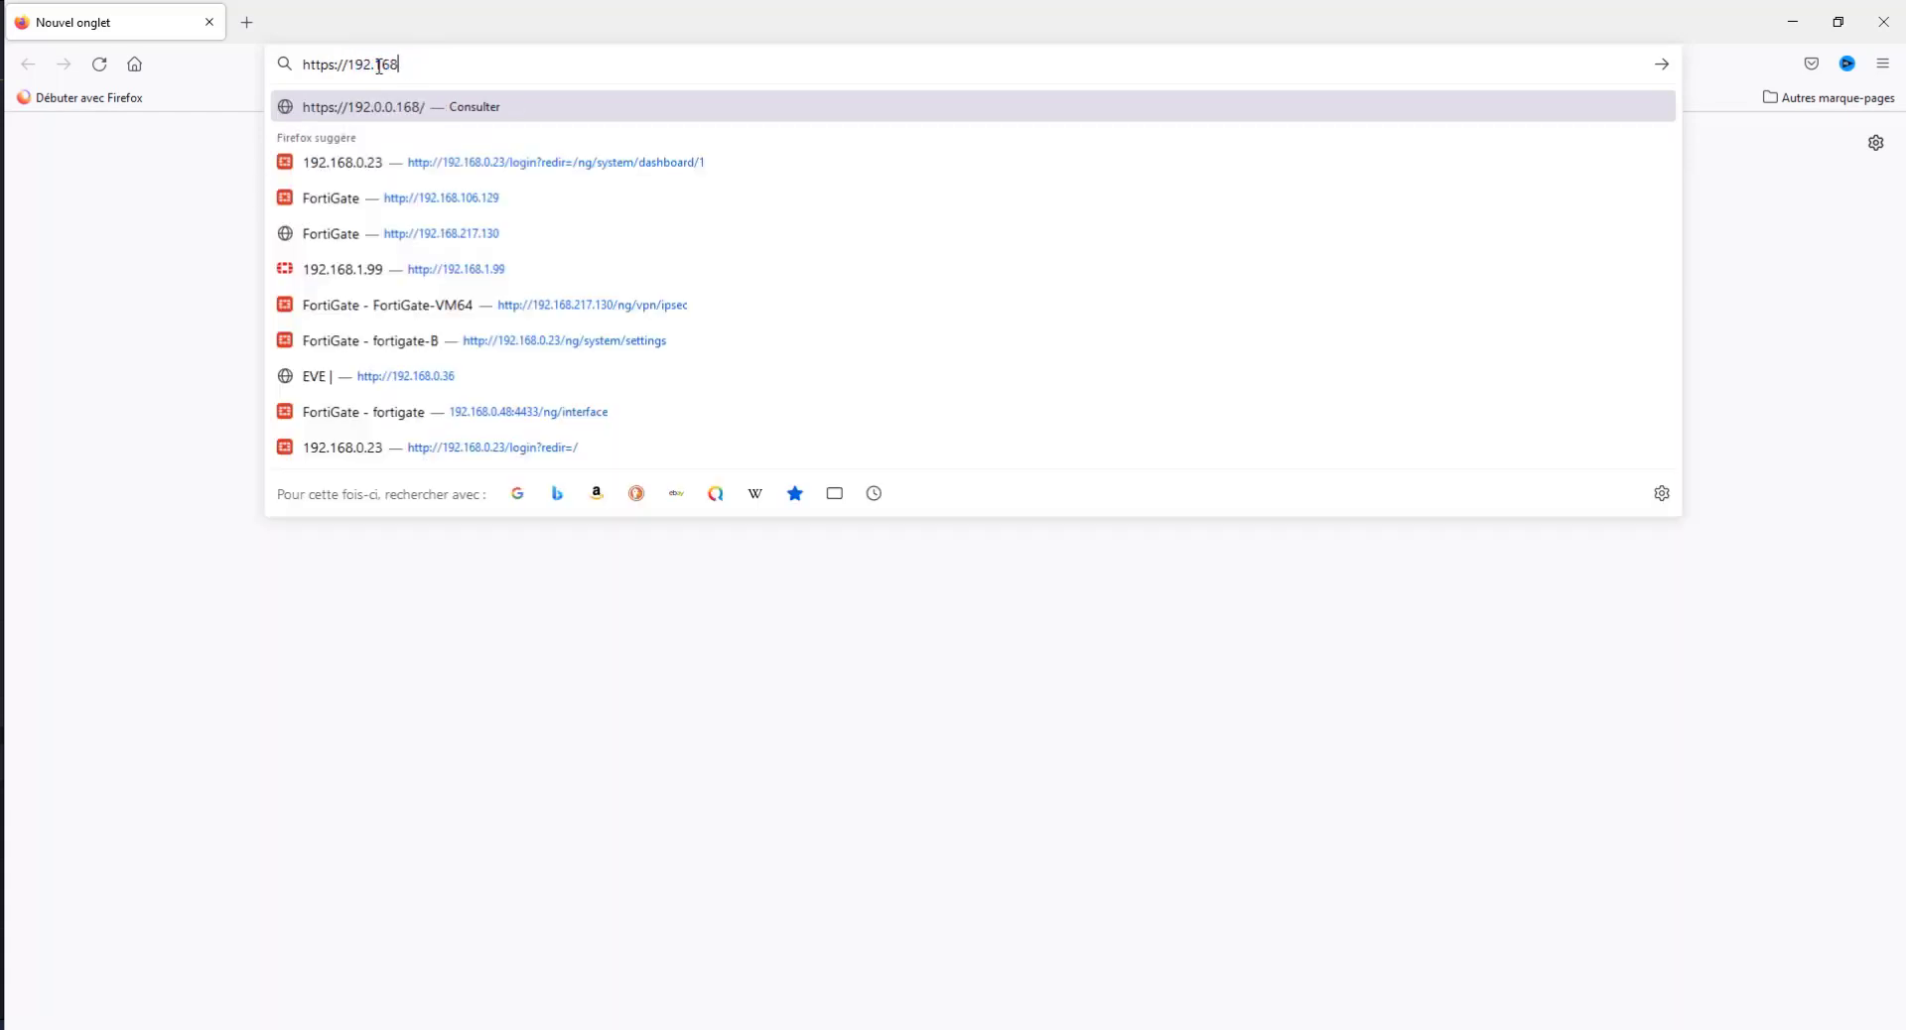
pyautogui.write('.0.21')
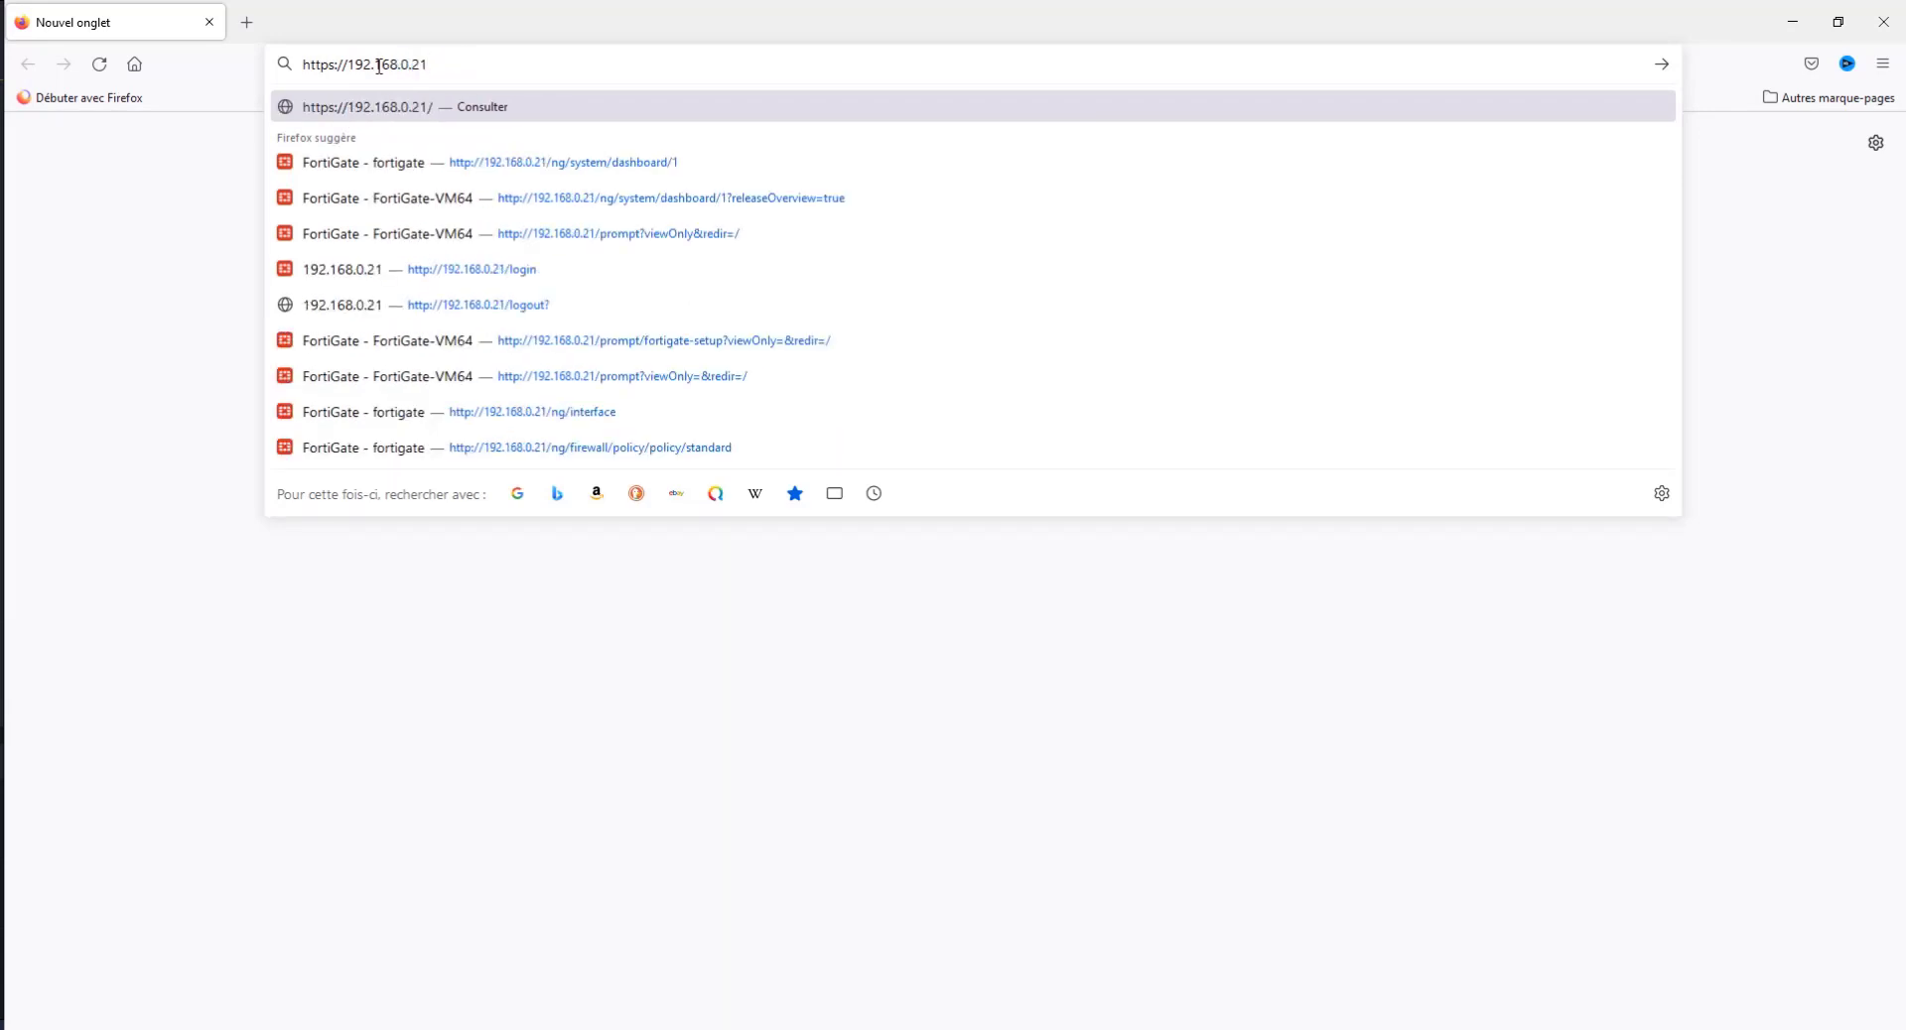
pyautogui.press('Return')
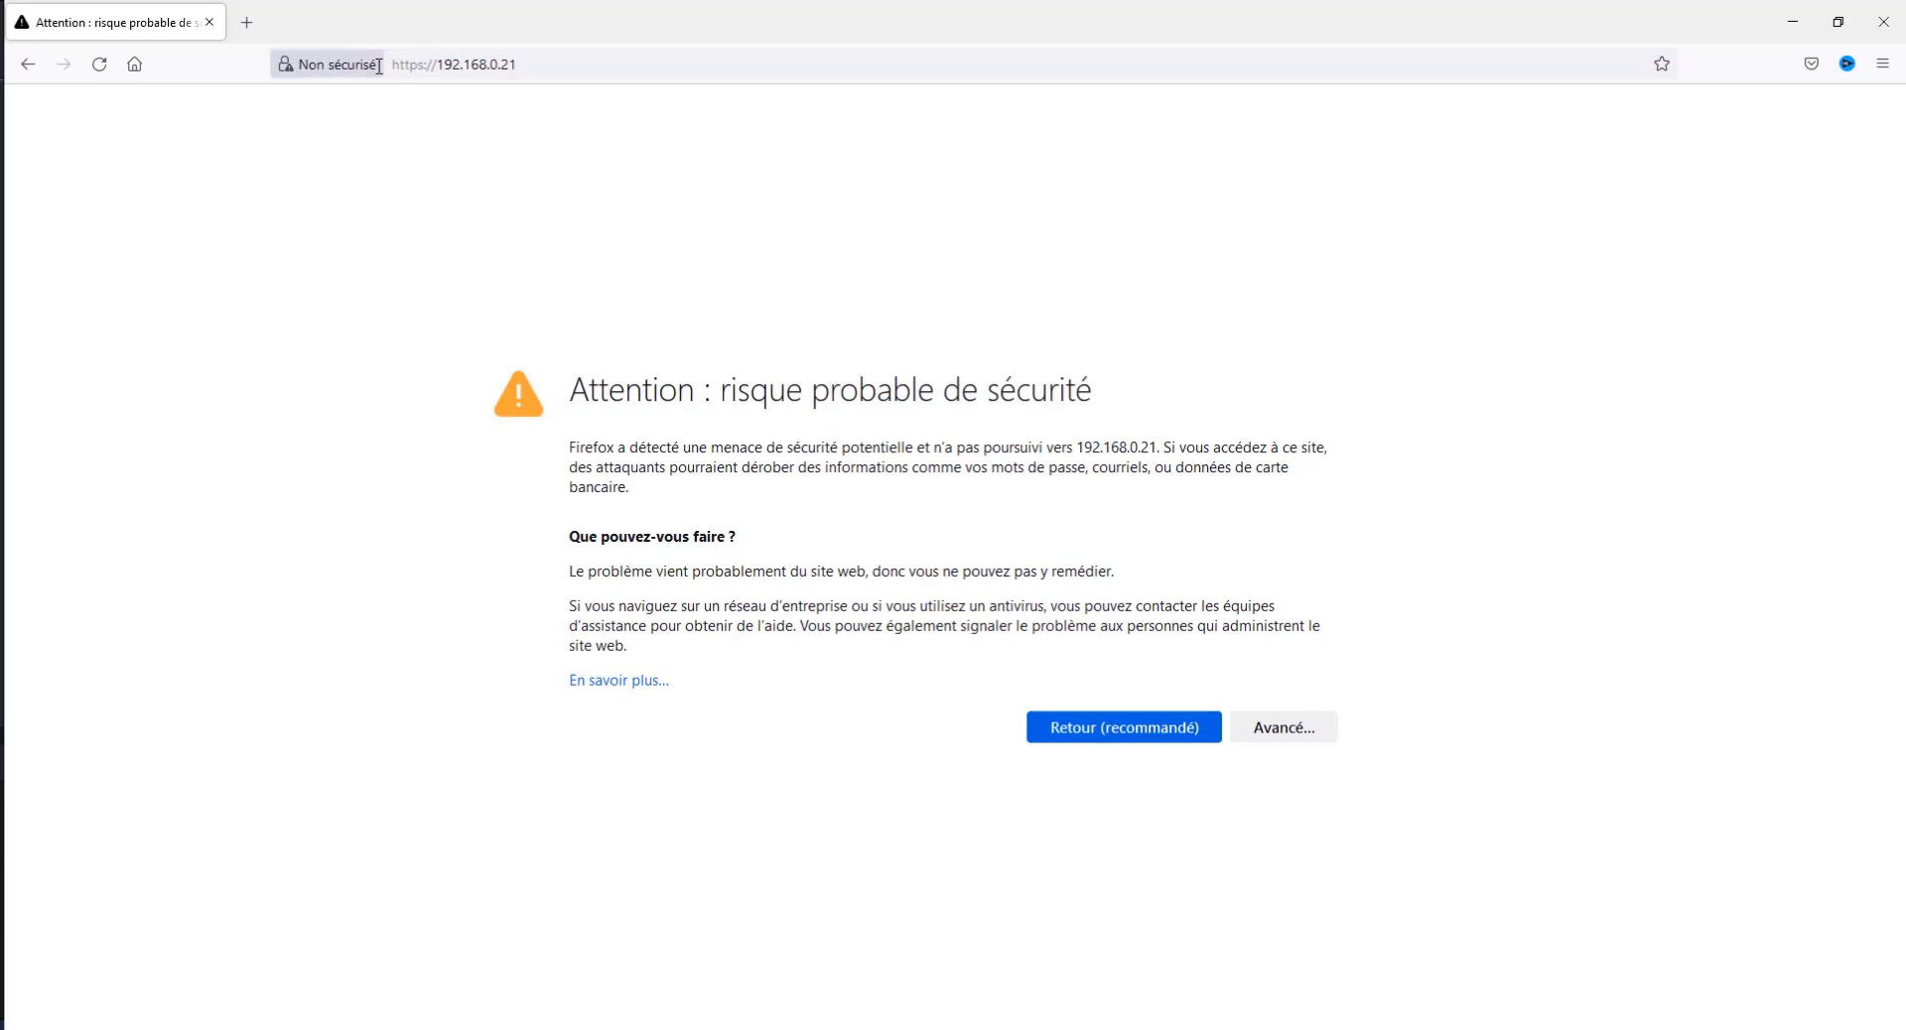
# Step: Accept the certificate security risk for 192.168.0.21 and continue to the ESXi web interface
pyautogui.click(1290, 731)
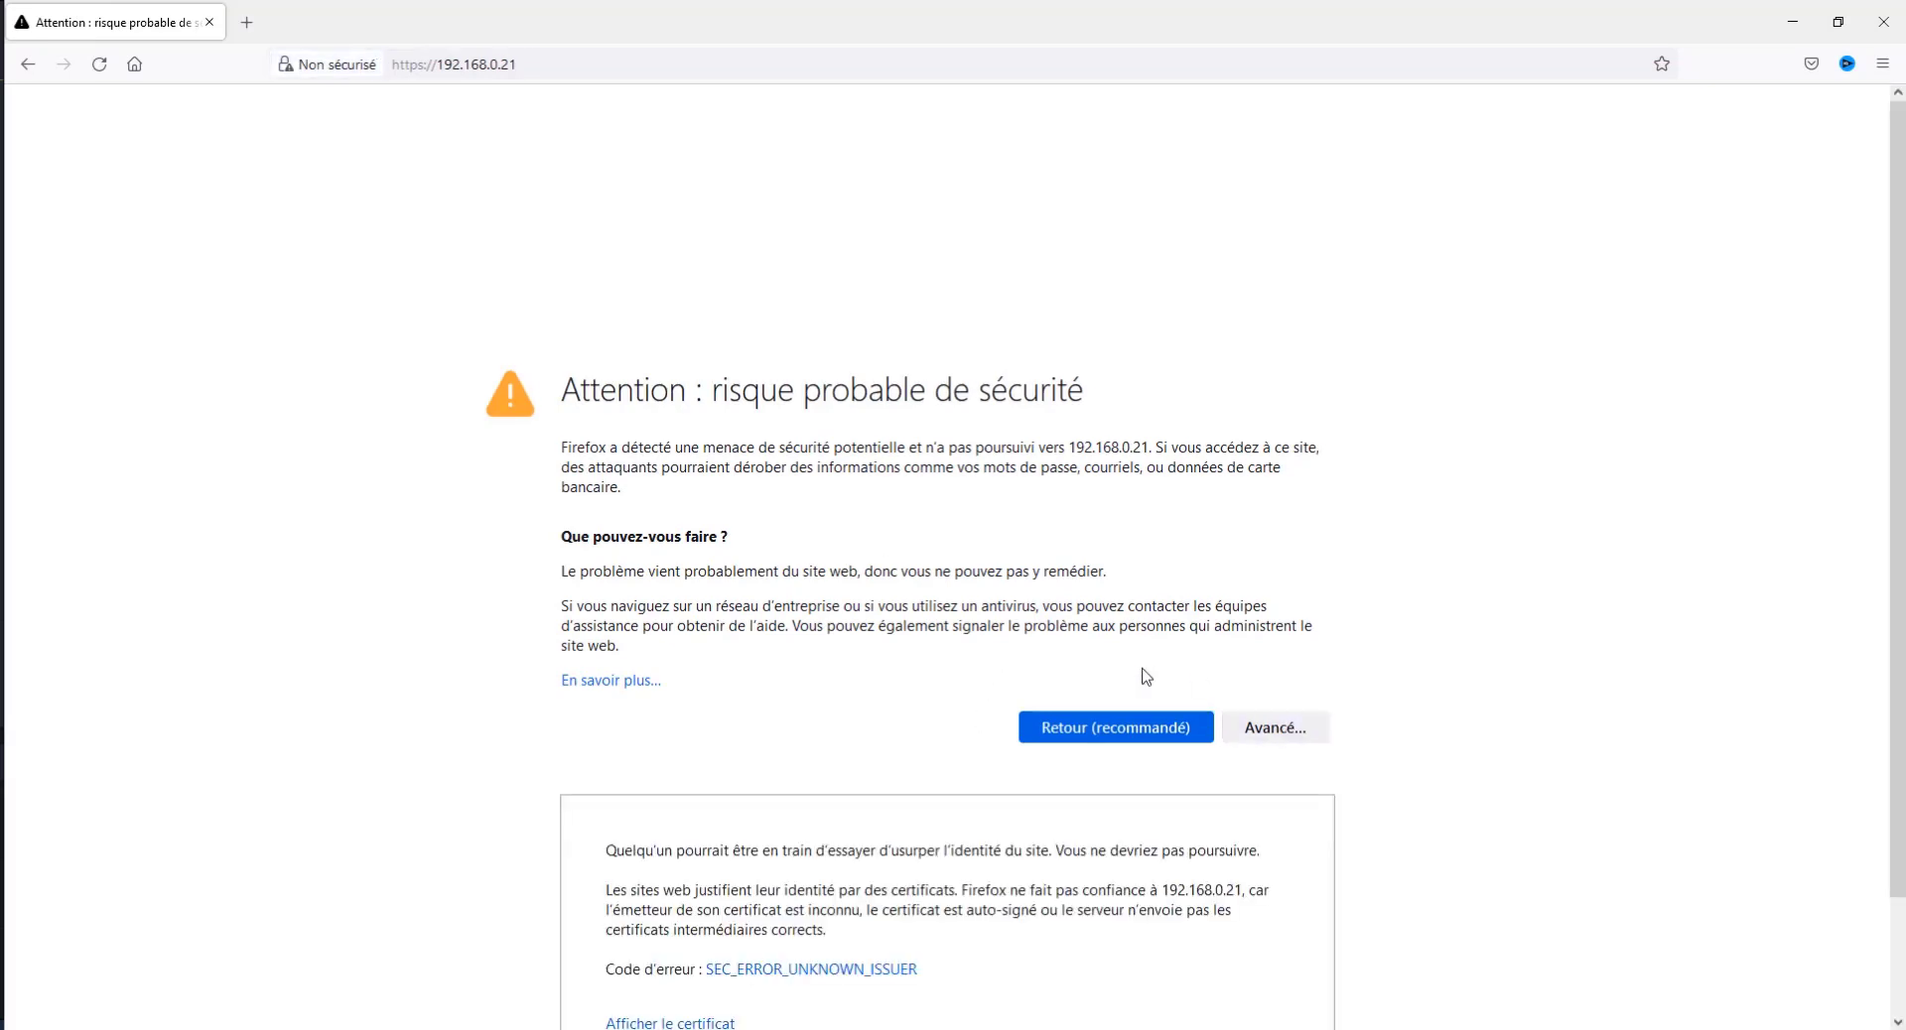
pyautogui.scroll(-2, 1099, 684)
pyautogui.click(1203, 961)
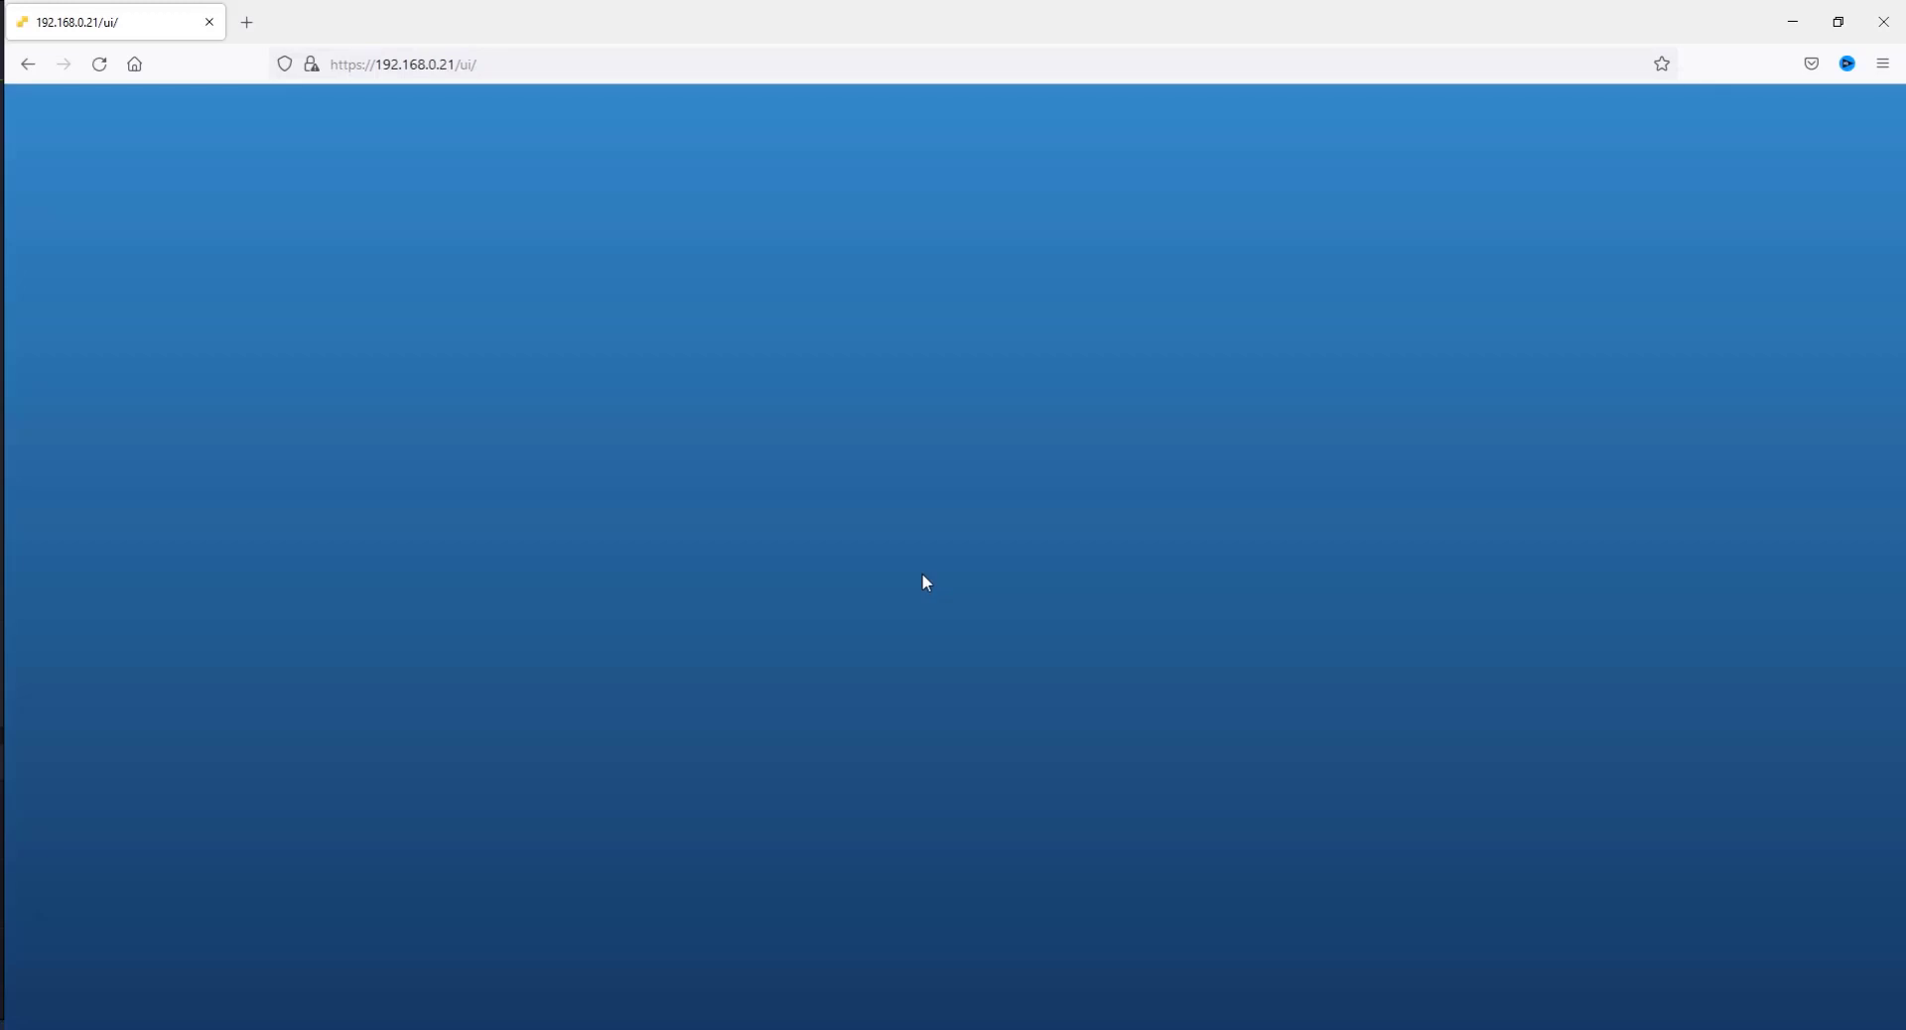
# Step: Log in to the ESXi host client as root with the account password, and save the login in the browser
pyautogui.click(224, 417)
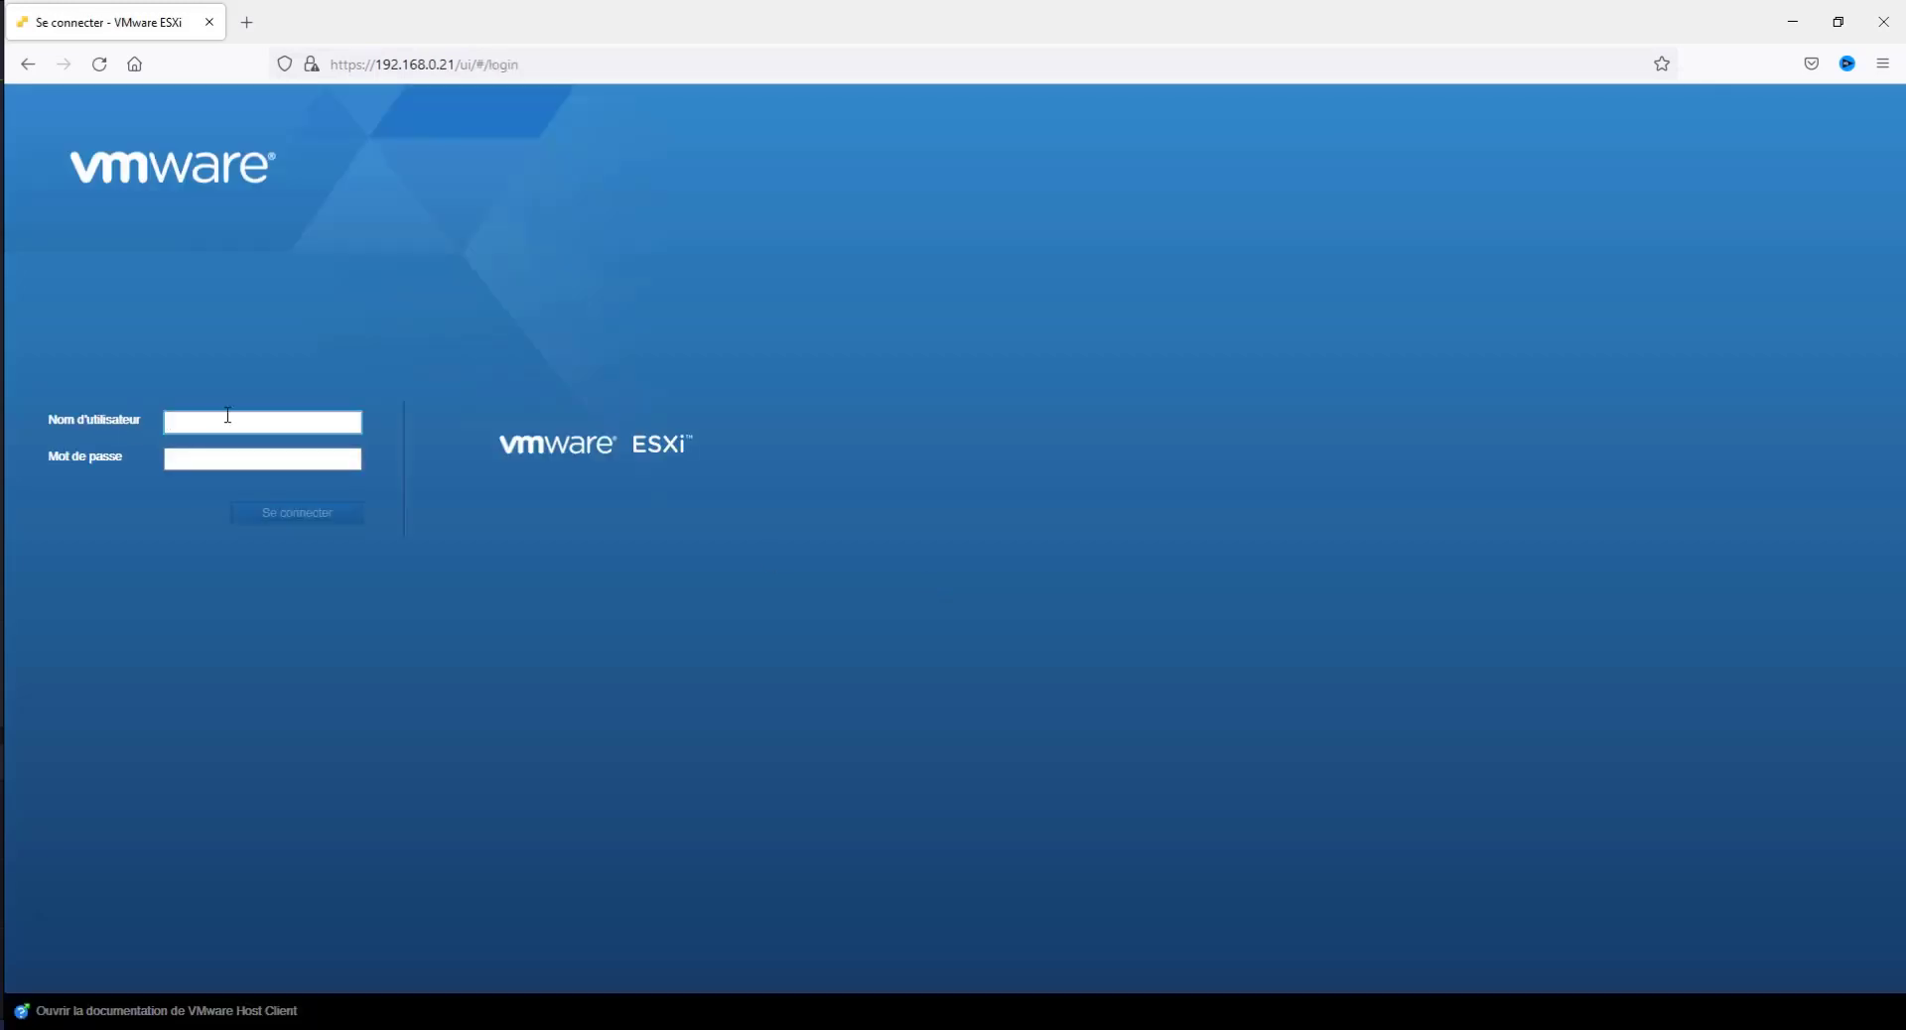
pyautogui.write('root')
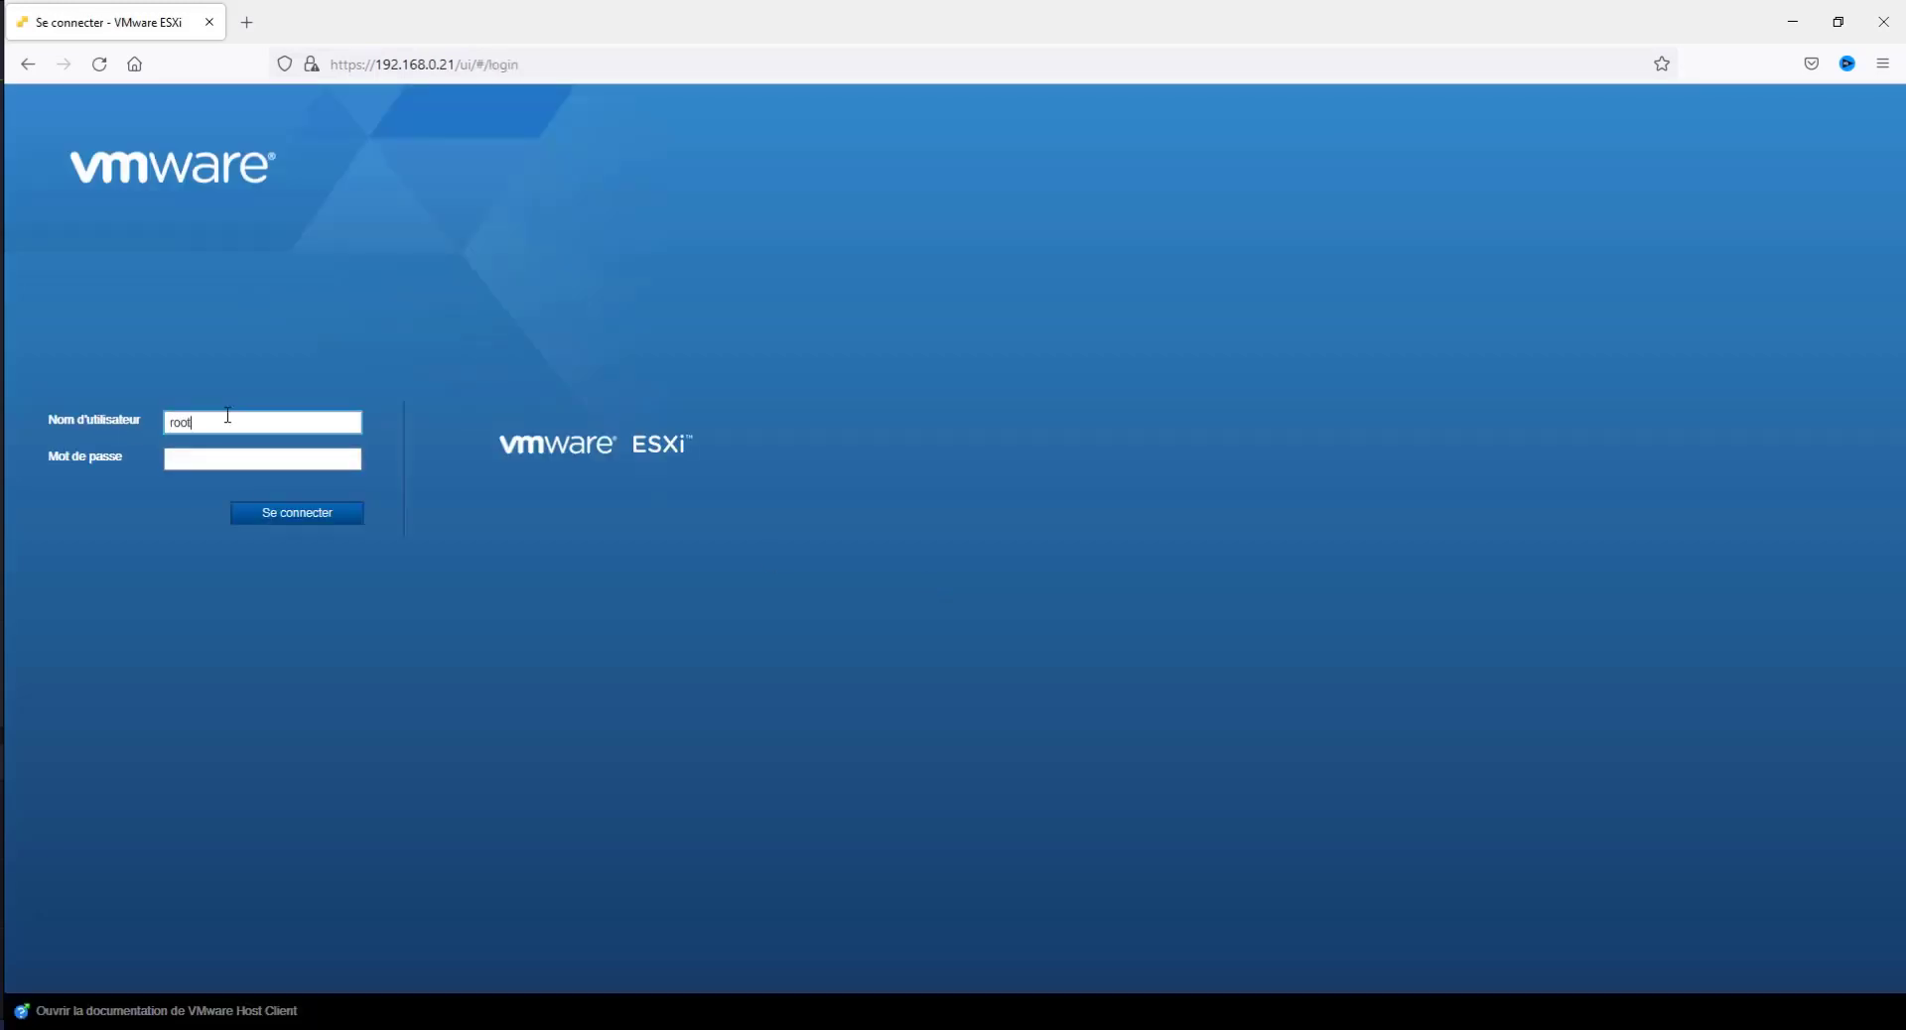
pyautogui.press('Tab')
pyautogui.write('•••••••••')
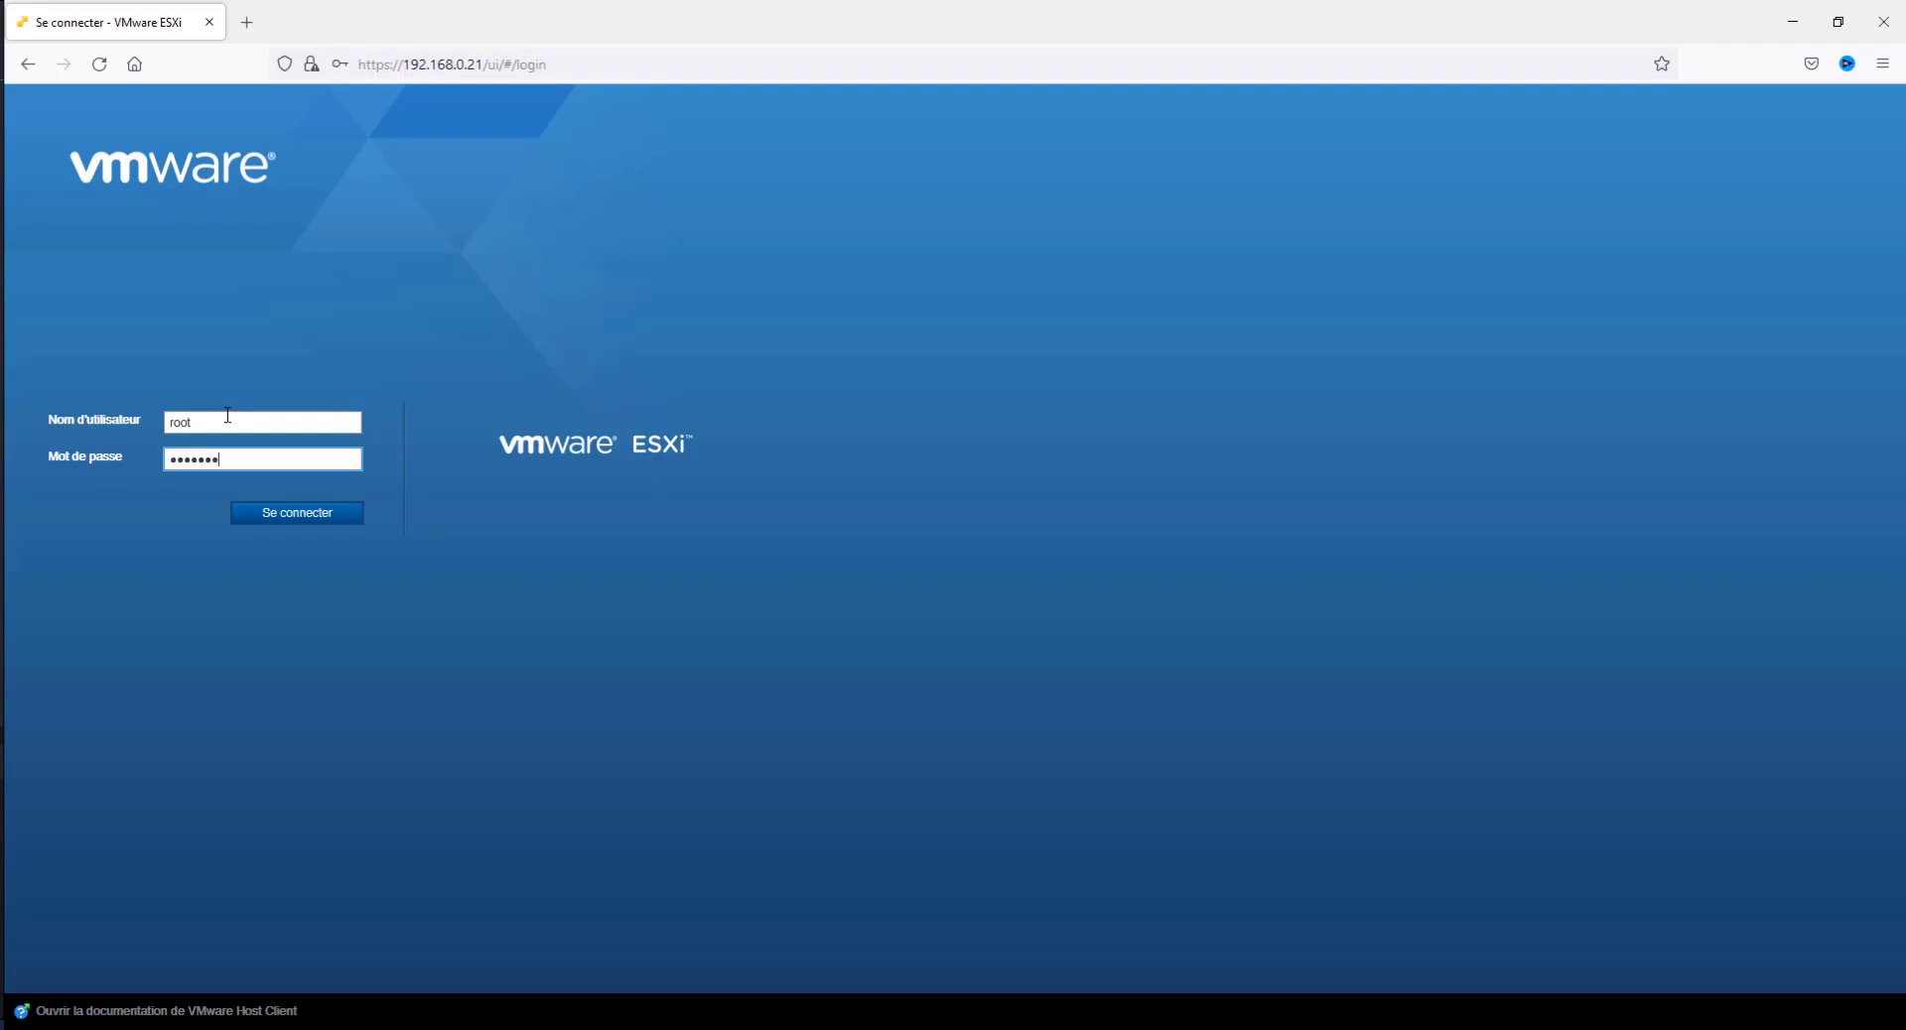
pyautogui.write('•••••')
pyautogui.press('Return')
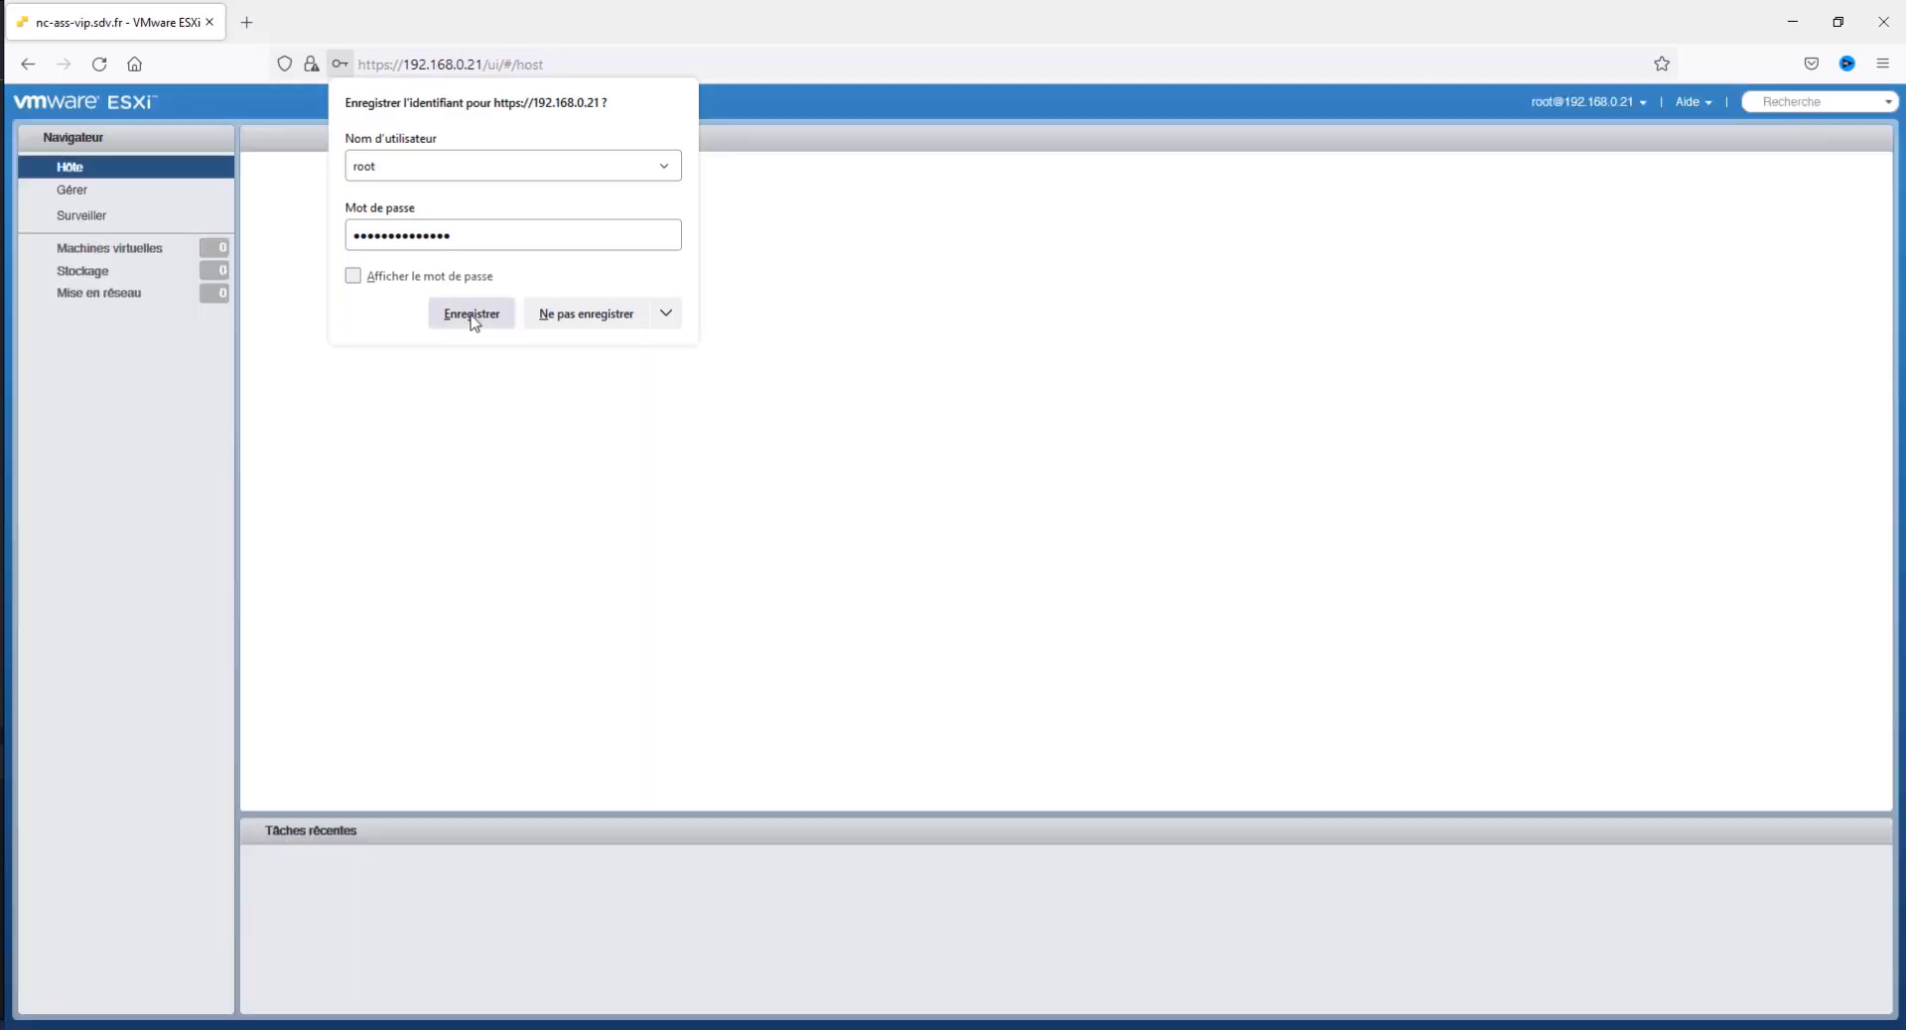
pyautogui.click(470, 316)
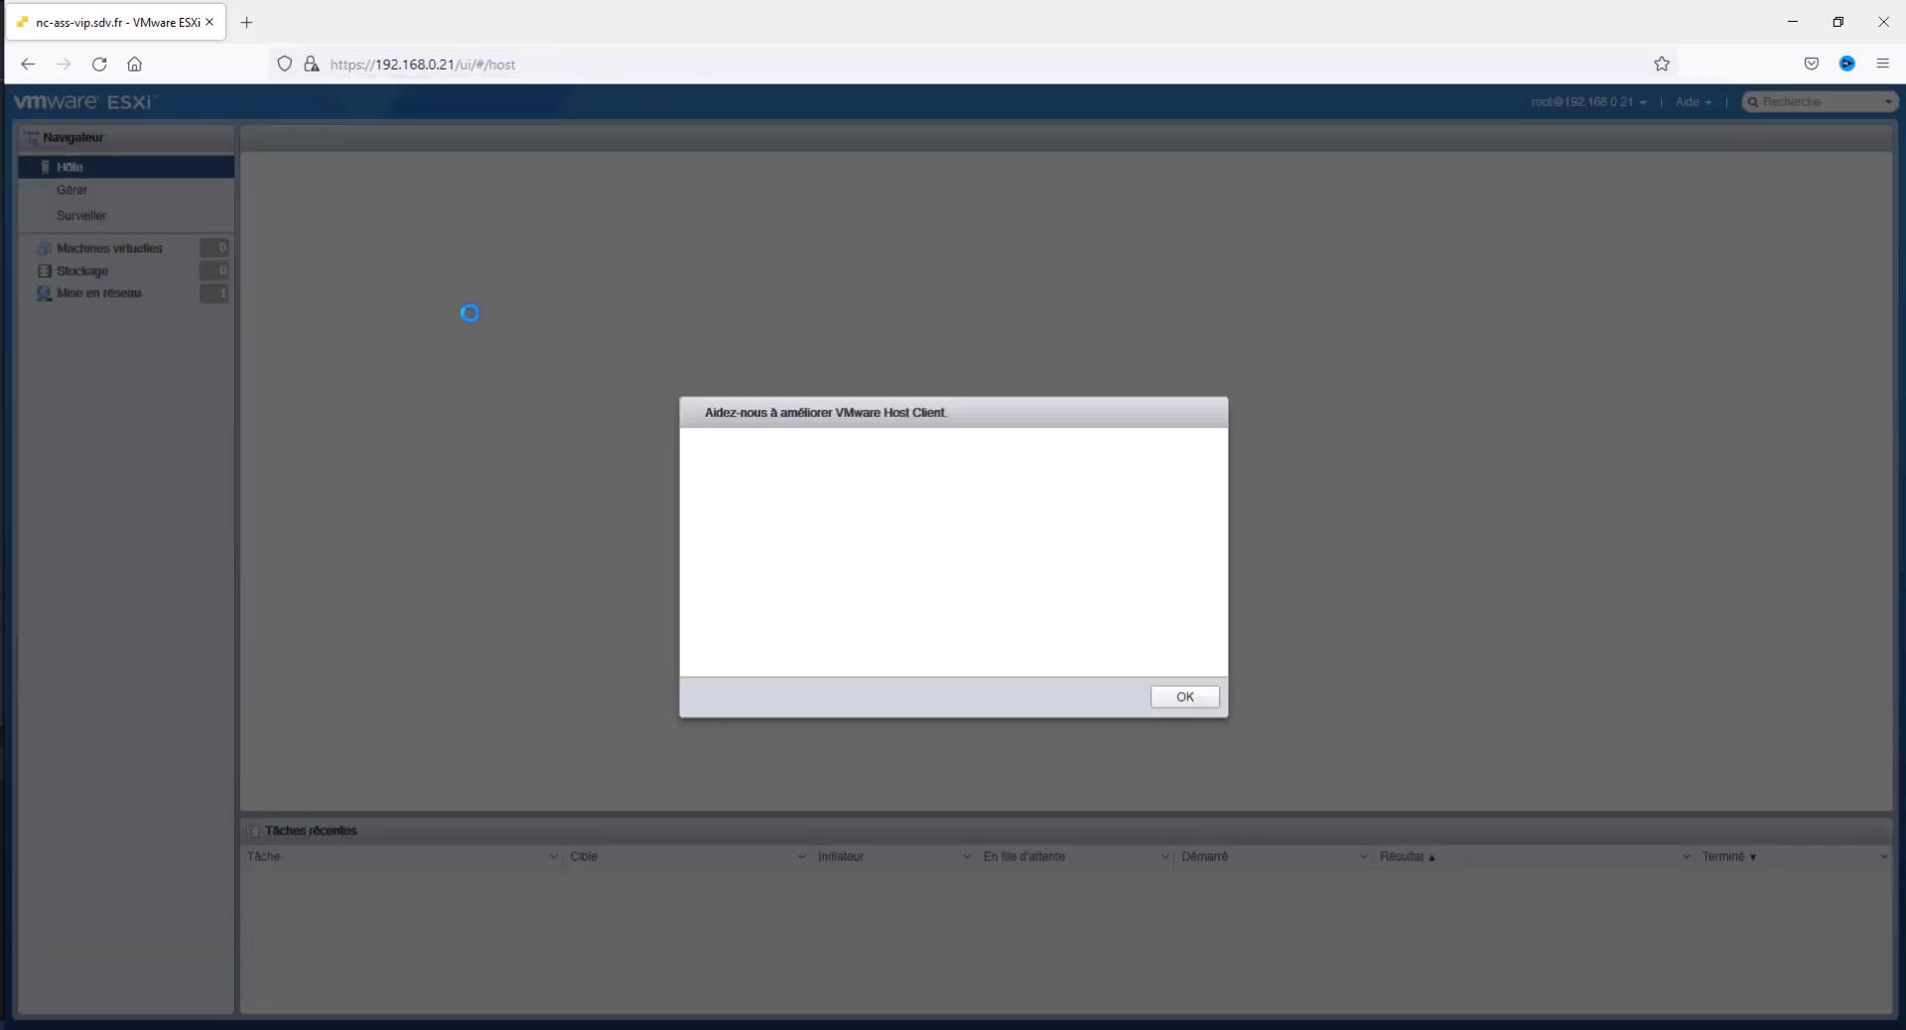